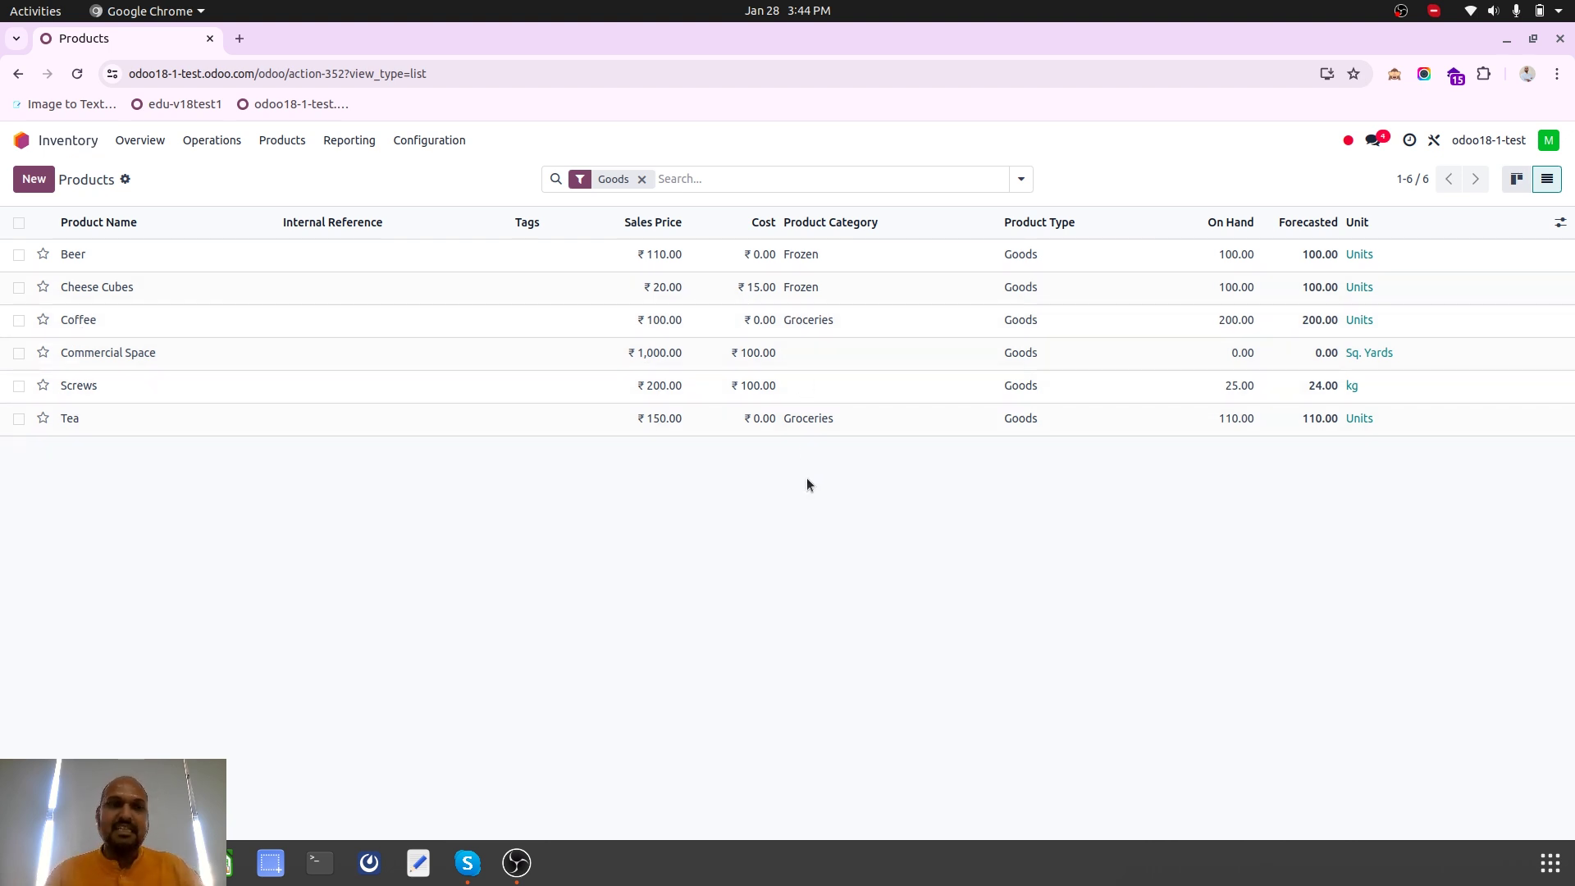
Review the Frozen and Groceries warehouses, then list the Inventory Routes
{"action": "left_click", "coordinate": [437, 143]}
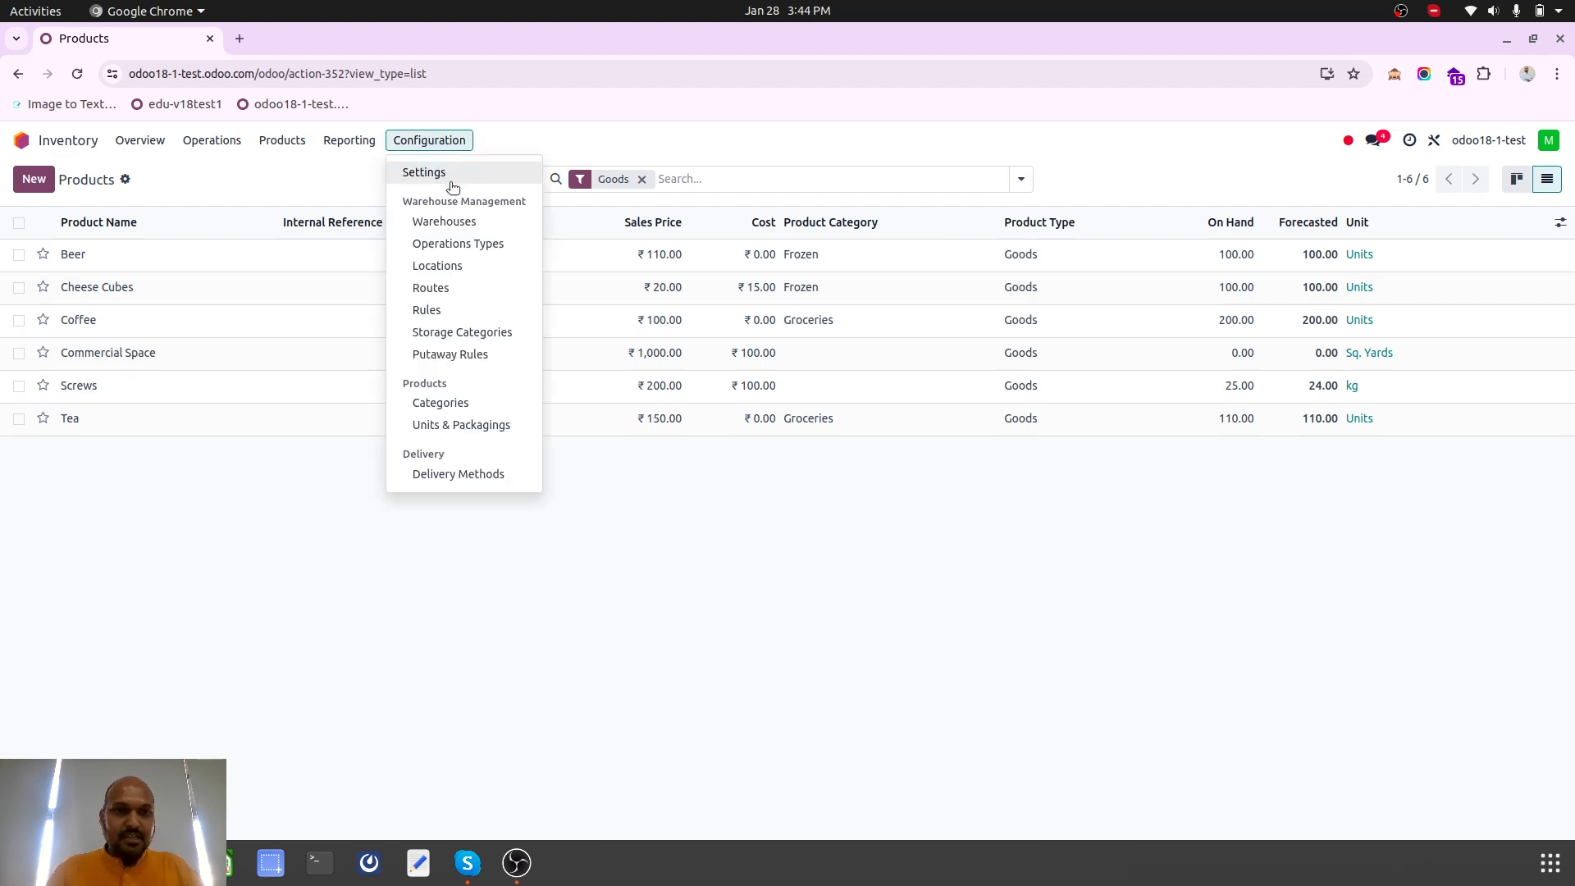
{"action": "left_click", "coordinate": [471, 222]}
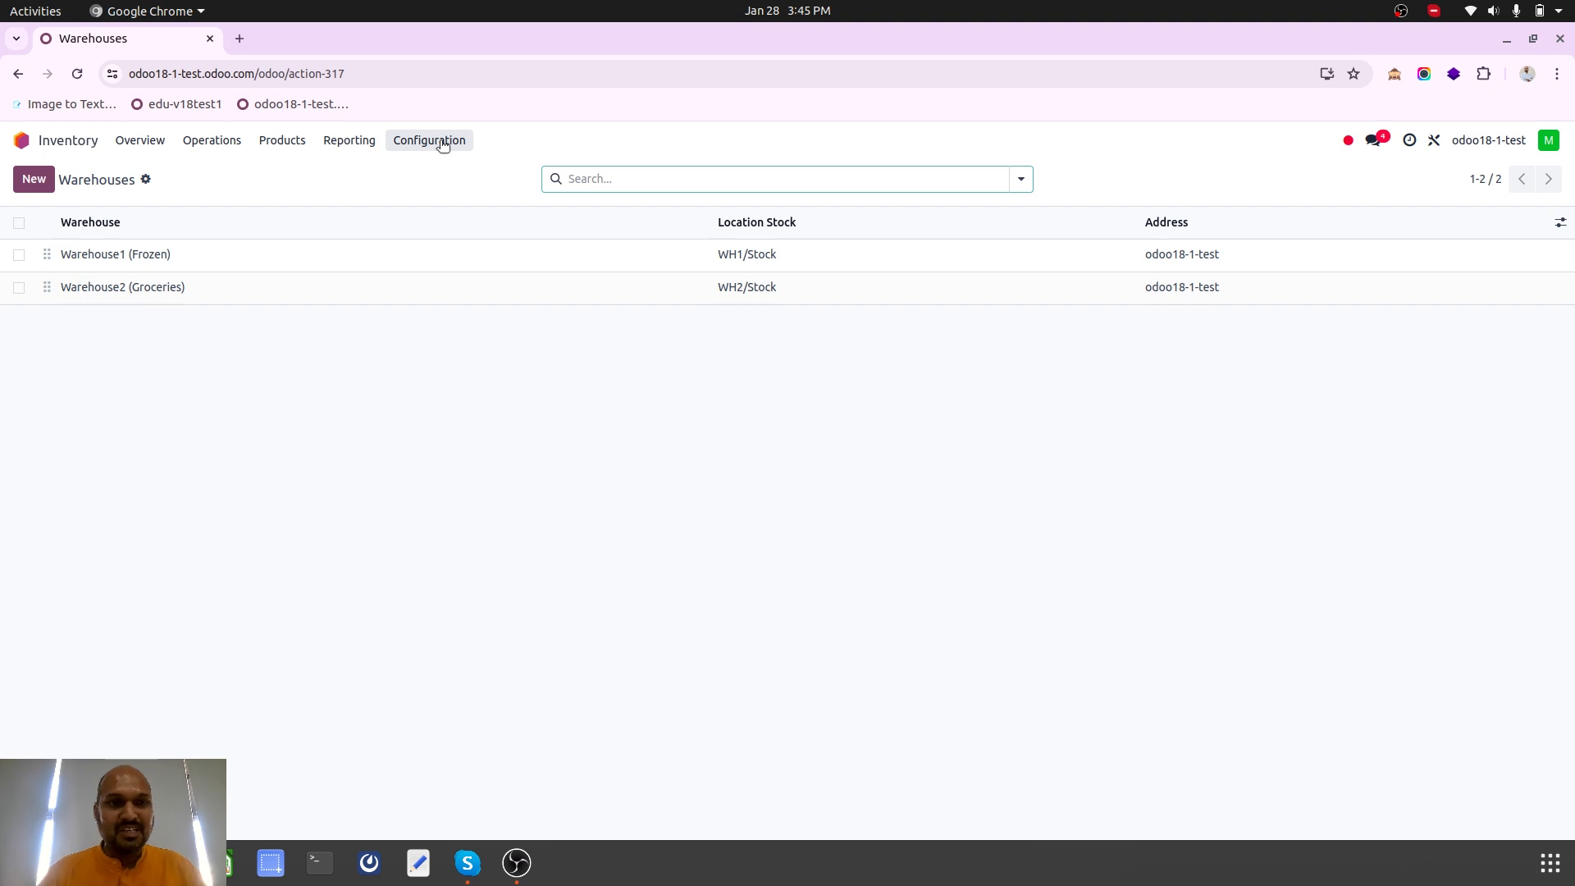
{"action": "left_click", "coordinate": [442, 144]}
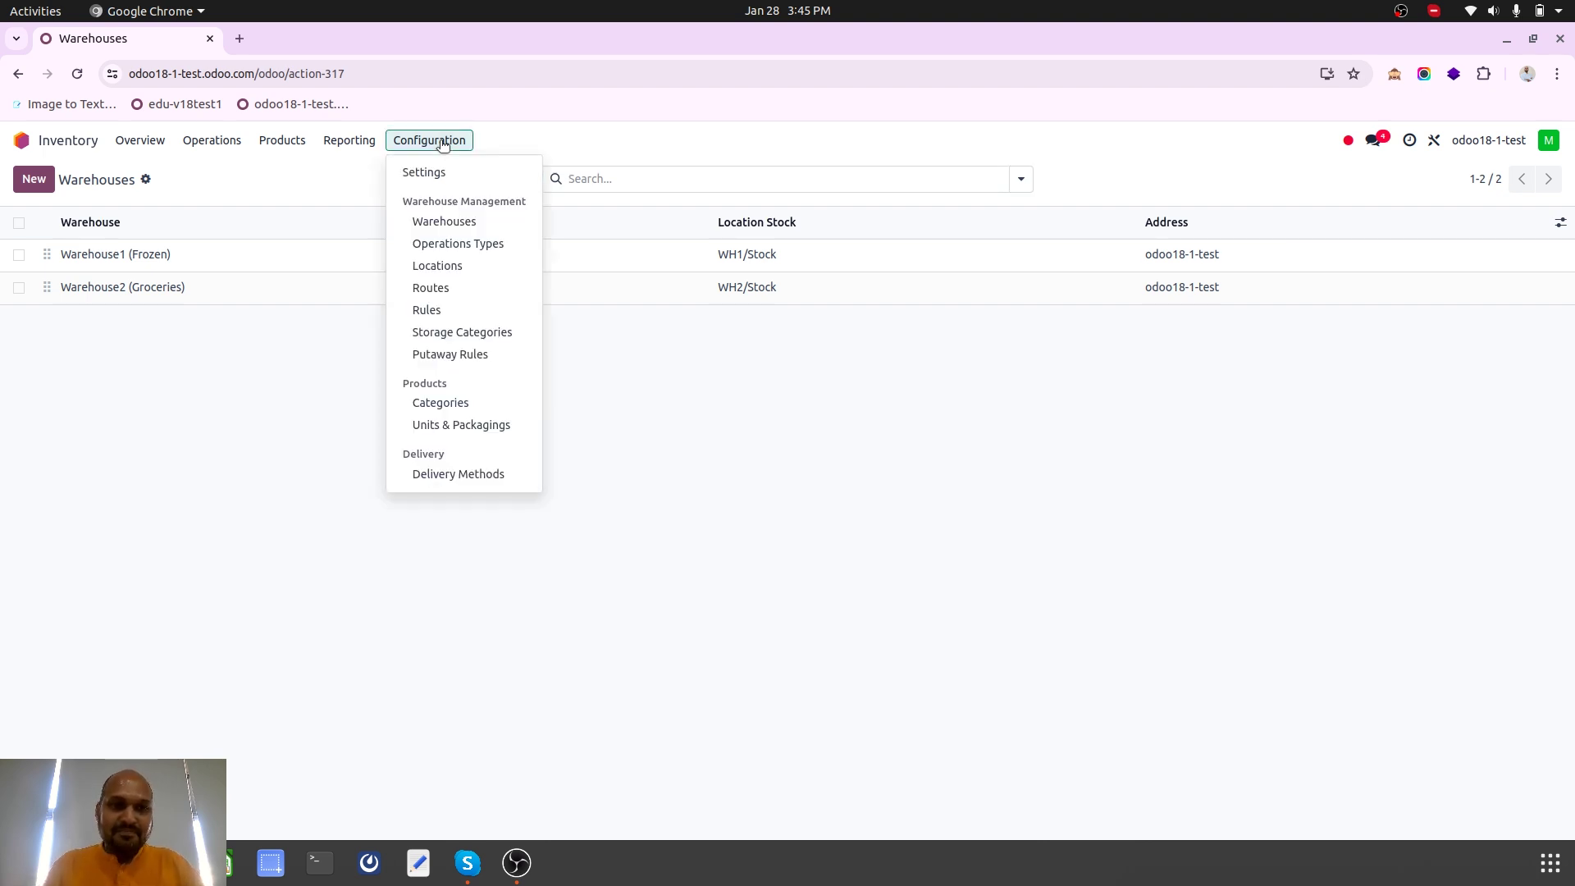
{"action": "left_click", "coordinate": [456, 284]}
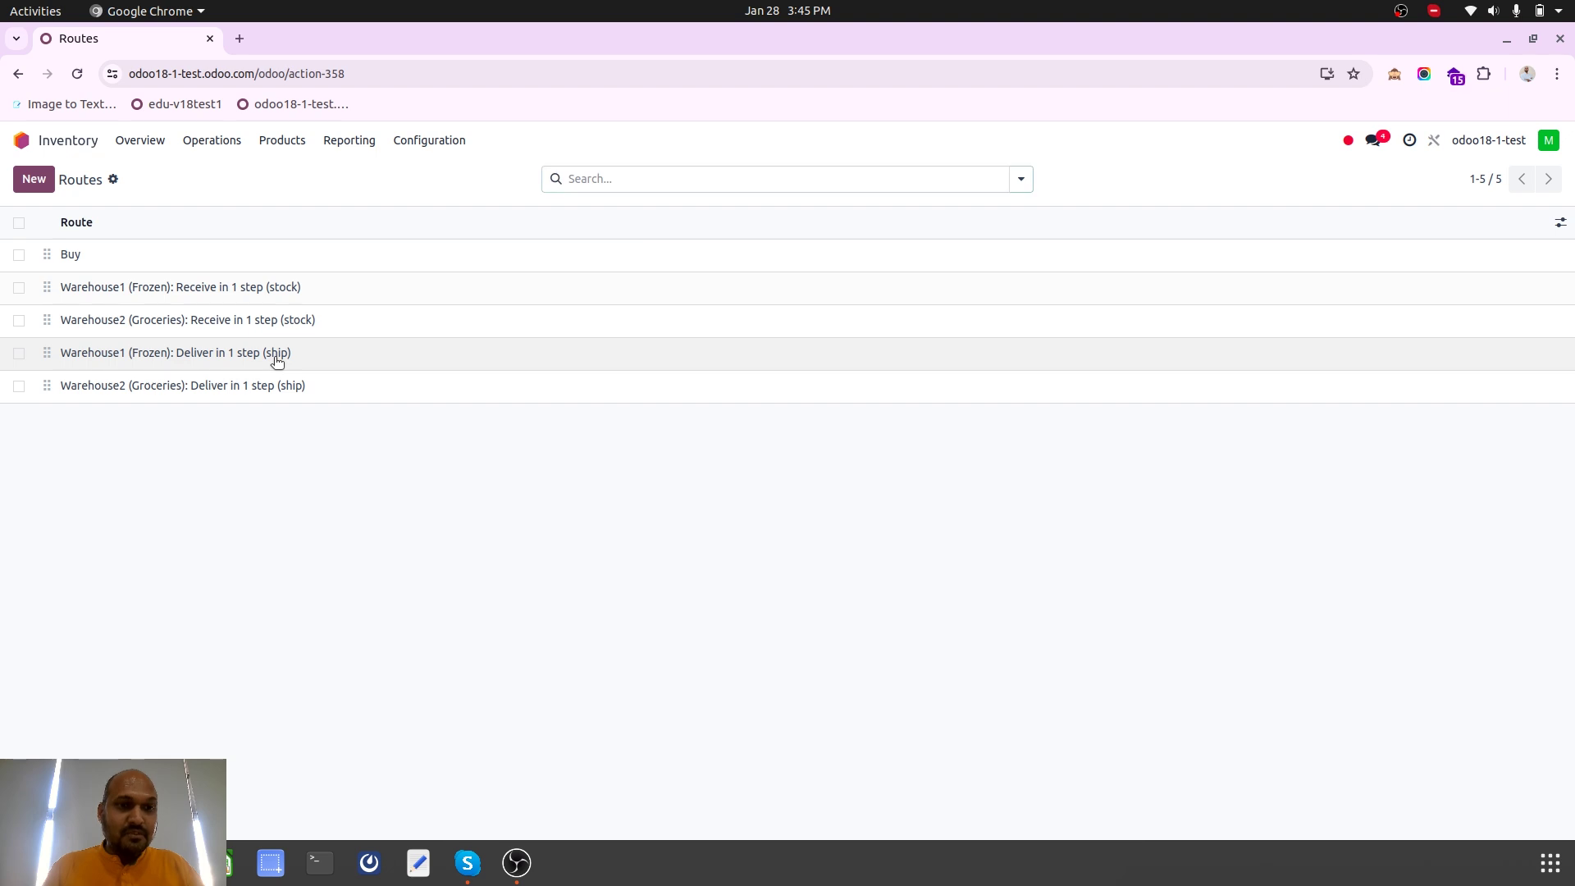
Enable Sales Order Lines on the Warehouse1 (Frozen) Deliver in 1 step route and save
{"action": "left_click", "coordinate": [270, 362]}
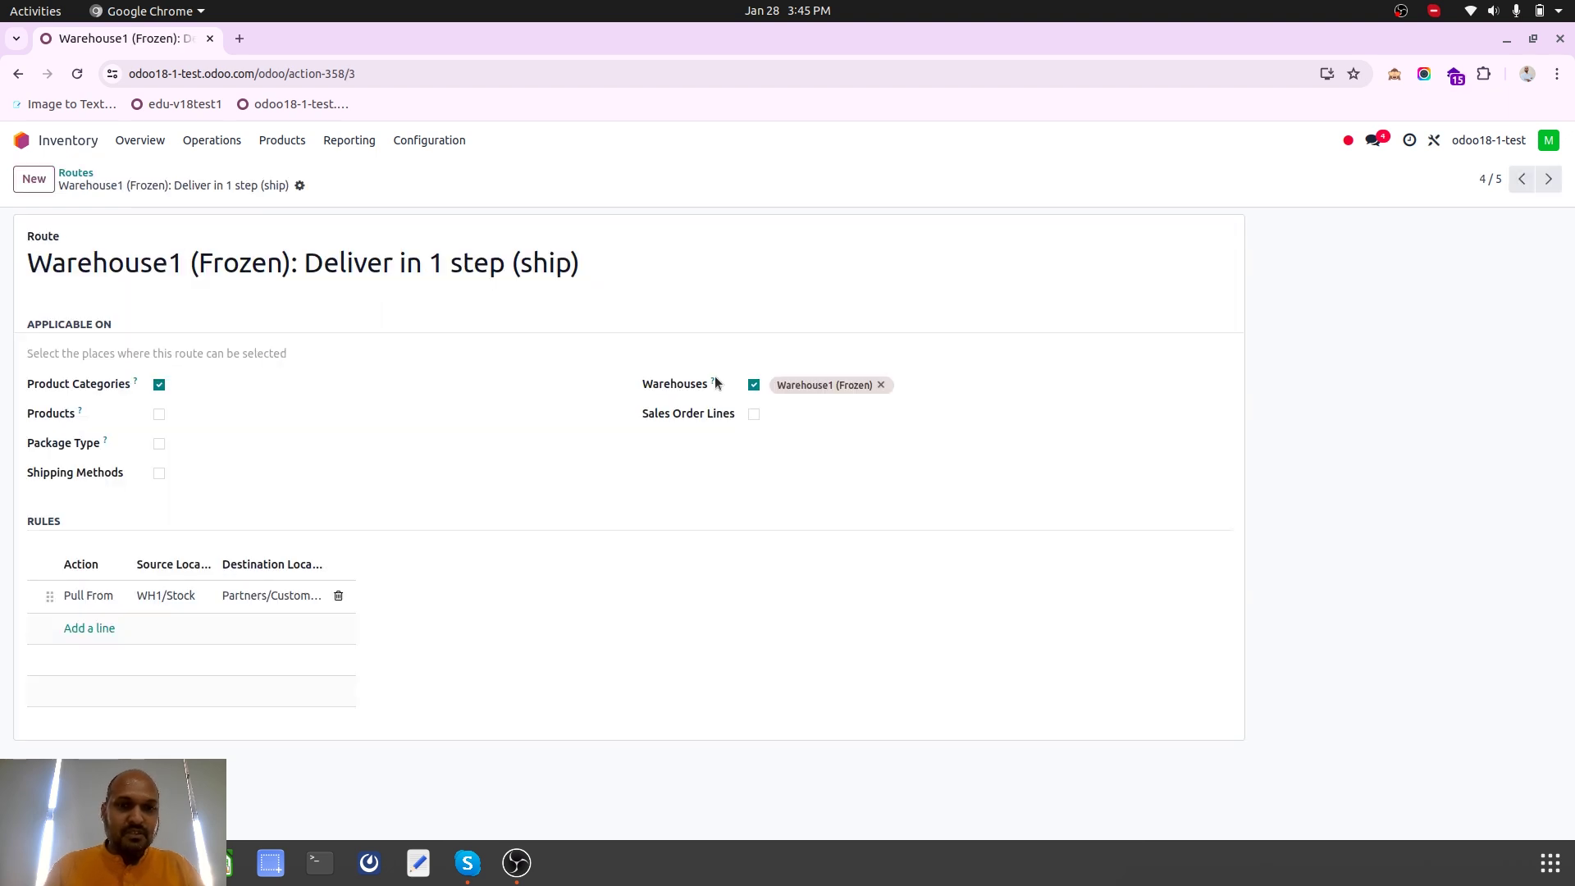
{"action": "left_click", "coordinate": [754, 415]}
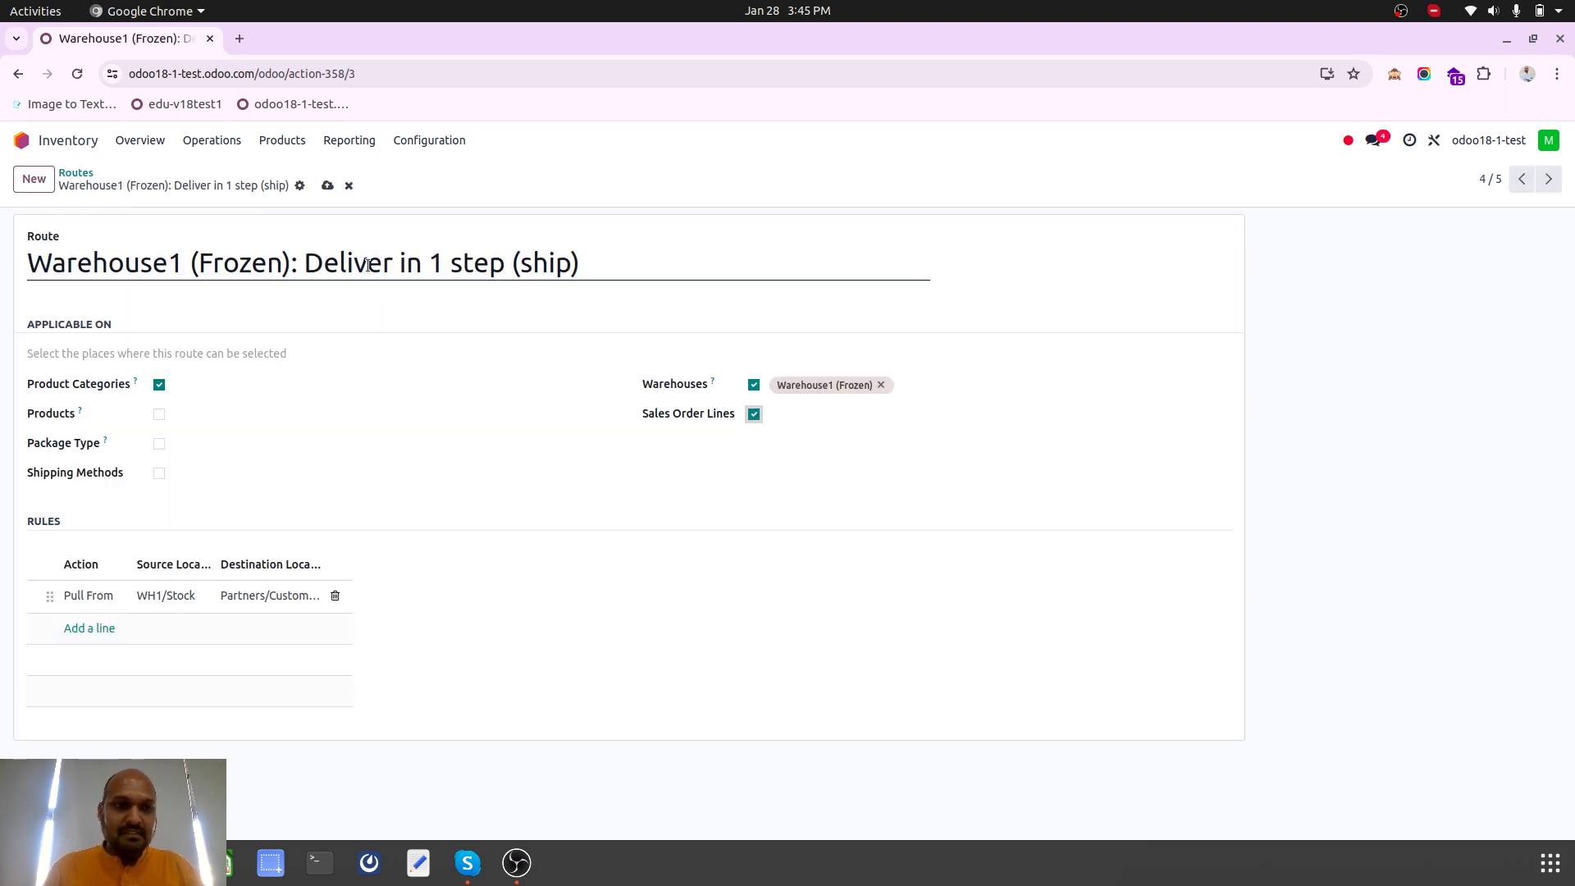
{"action": "left_click", "coordinate": [326, 185]}
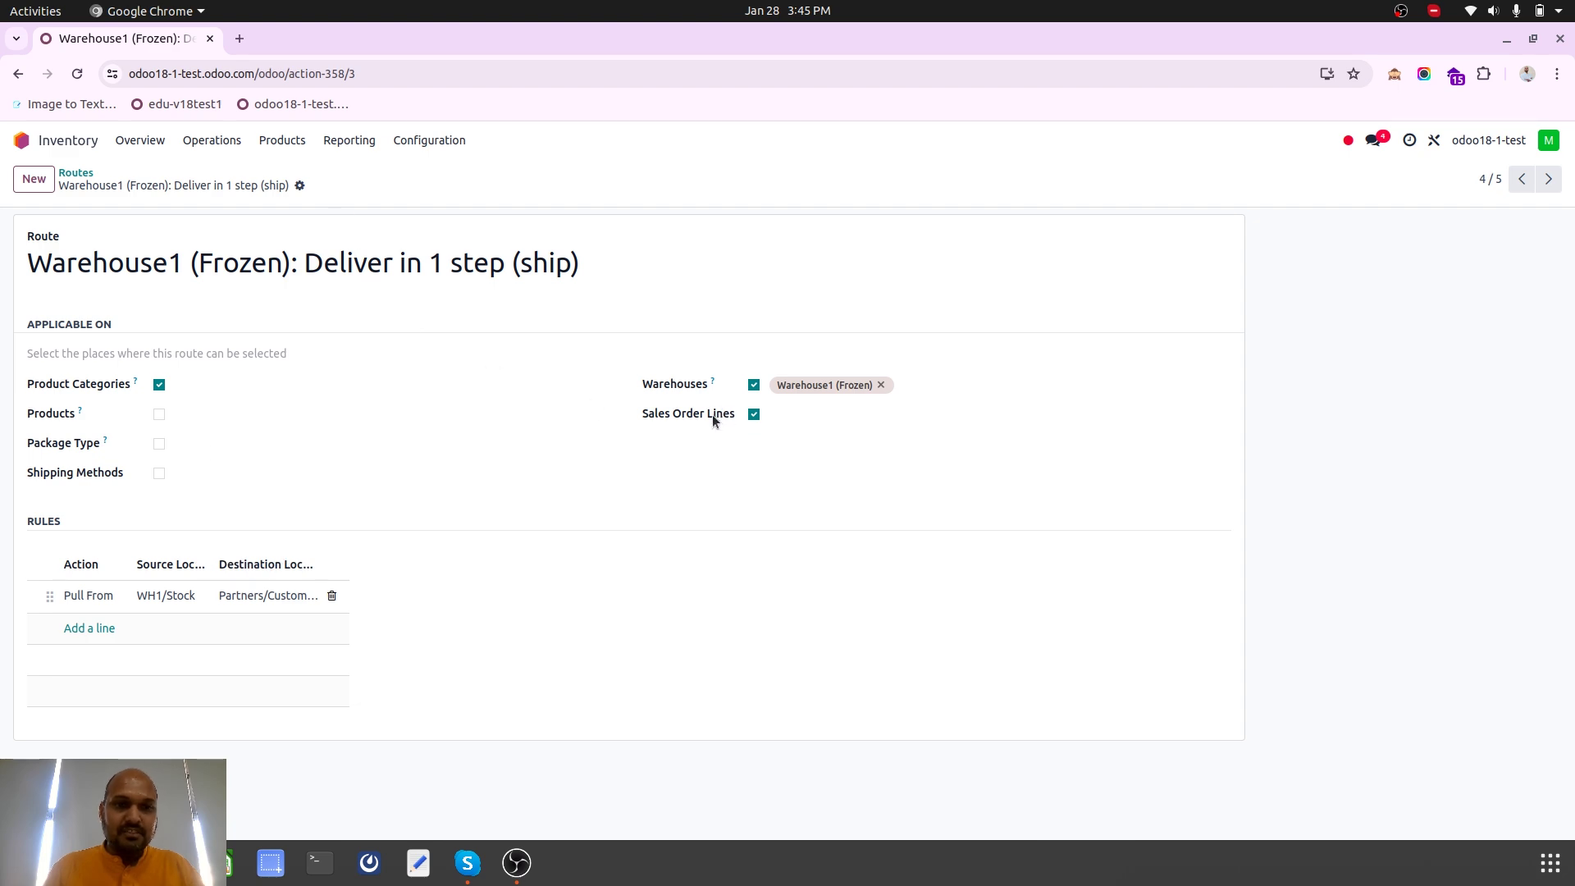
{"action": "left_click", "coordinate": [75, 173]}
Enable Sales Order Lines on the Warehouse2 (Groceries) Deliver in 1 step route and save
{"action": "left_click", "coordinate": [178, 392]}
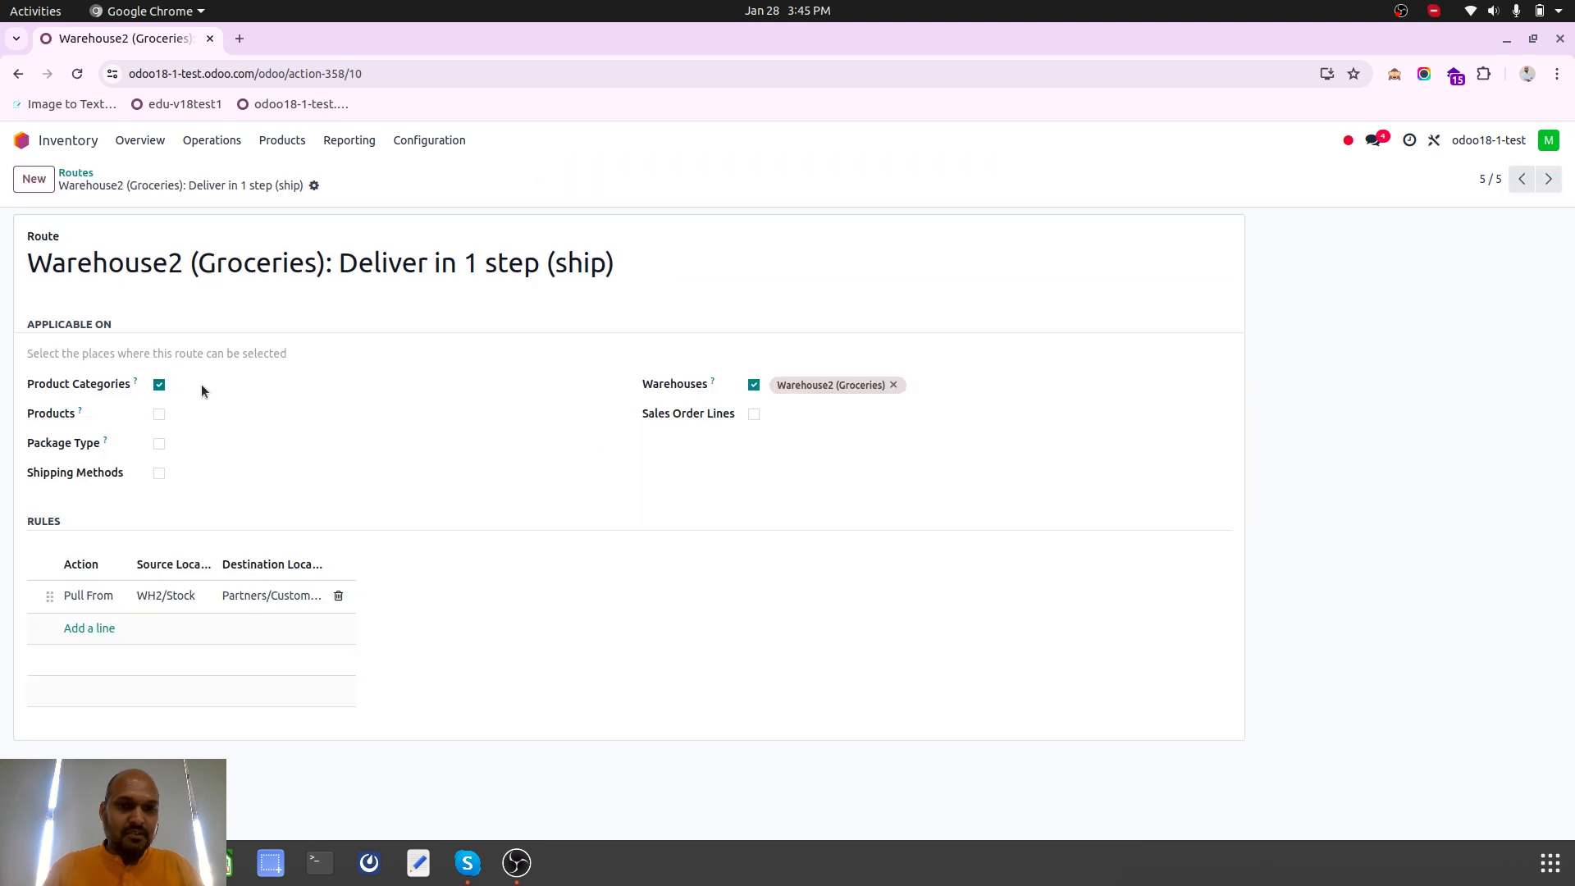
{"action": "left_click", "coordinate": [753, 414]}
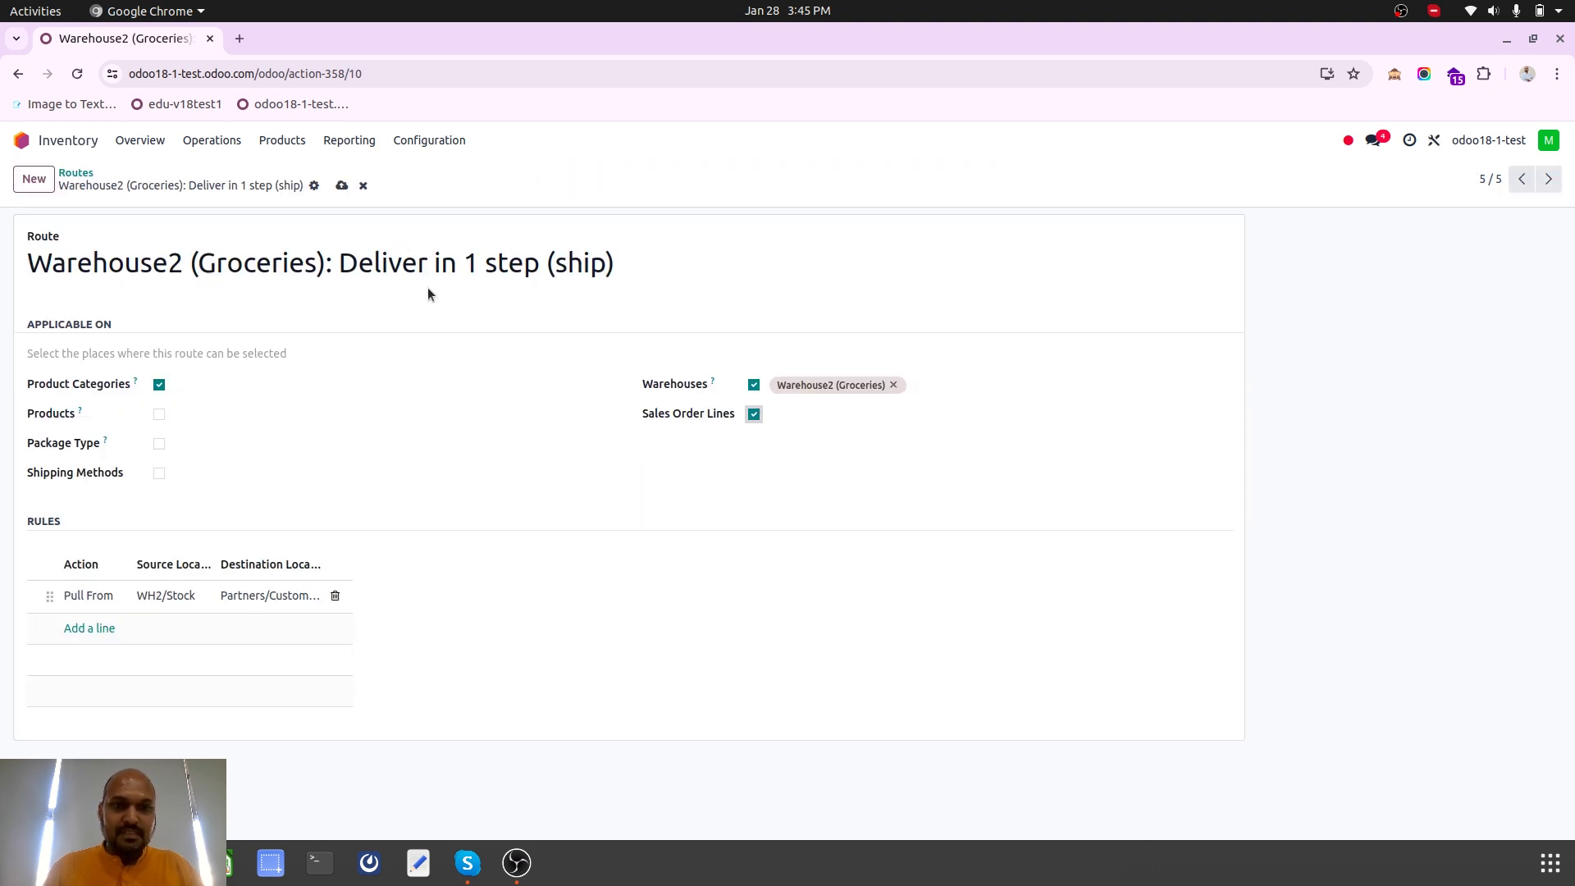
{"action": "left_click", "coordinate": [329, 186]}
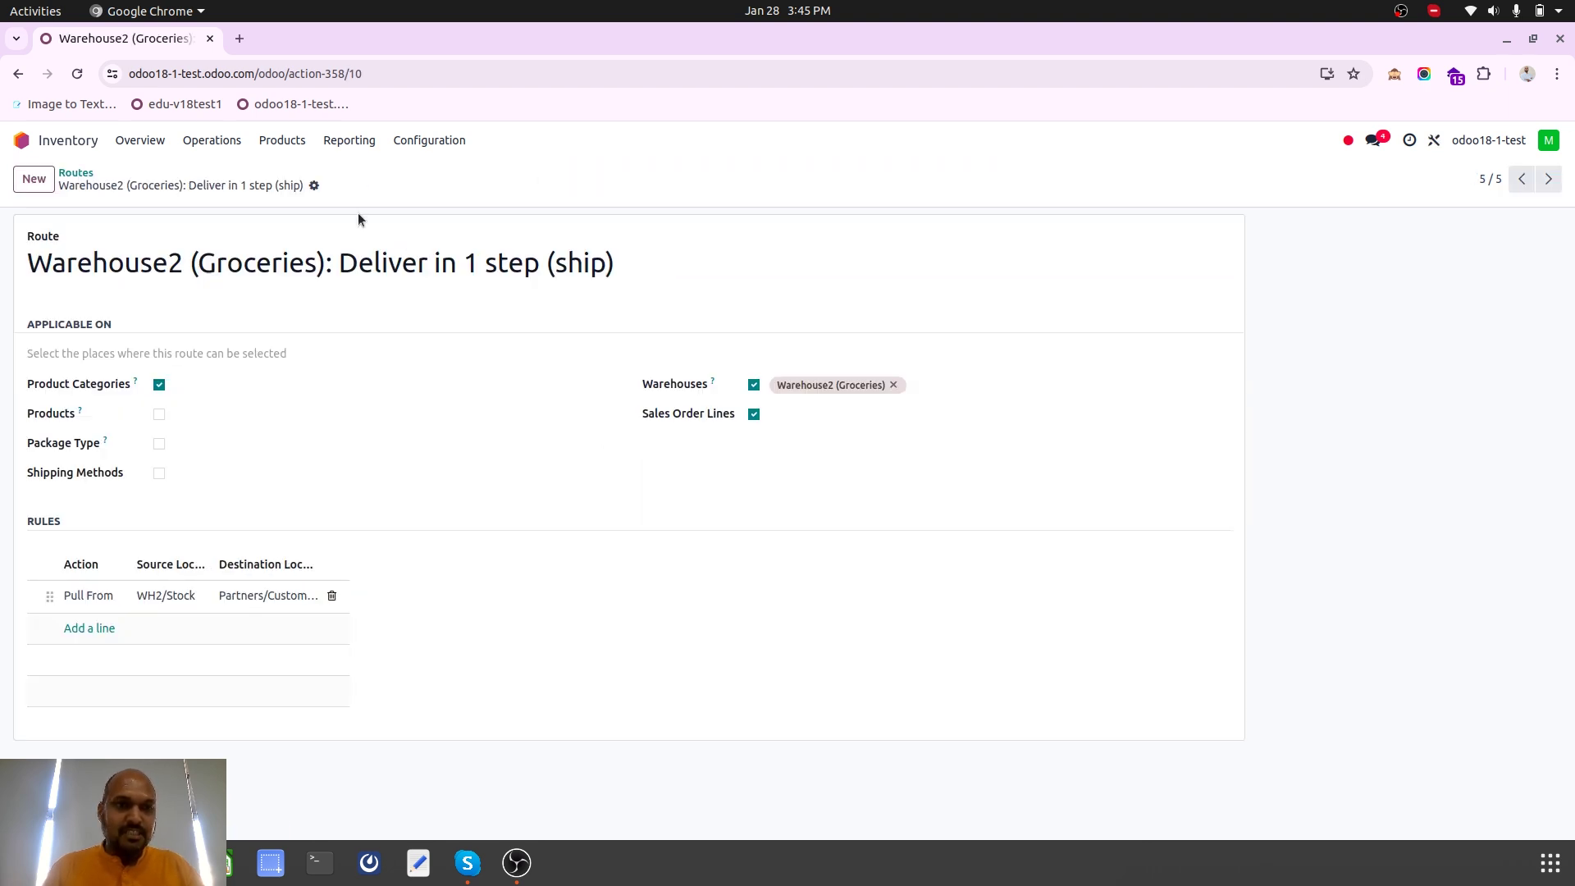
{"action": "left_click", "coordinate": [70, 146]}
Start a new Sales quotation for the demo customer and show the Route column
{"action": "left_click", "coordinate": [1066, 278]}
{"action": "left_click", "coordinate": [34, 179]}
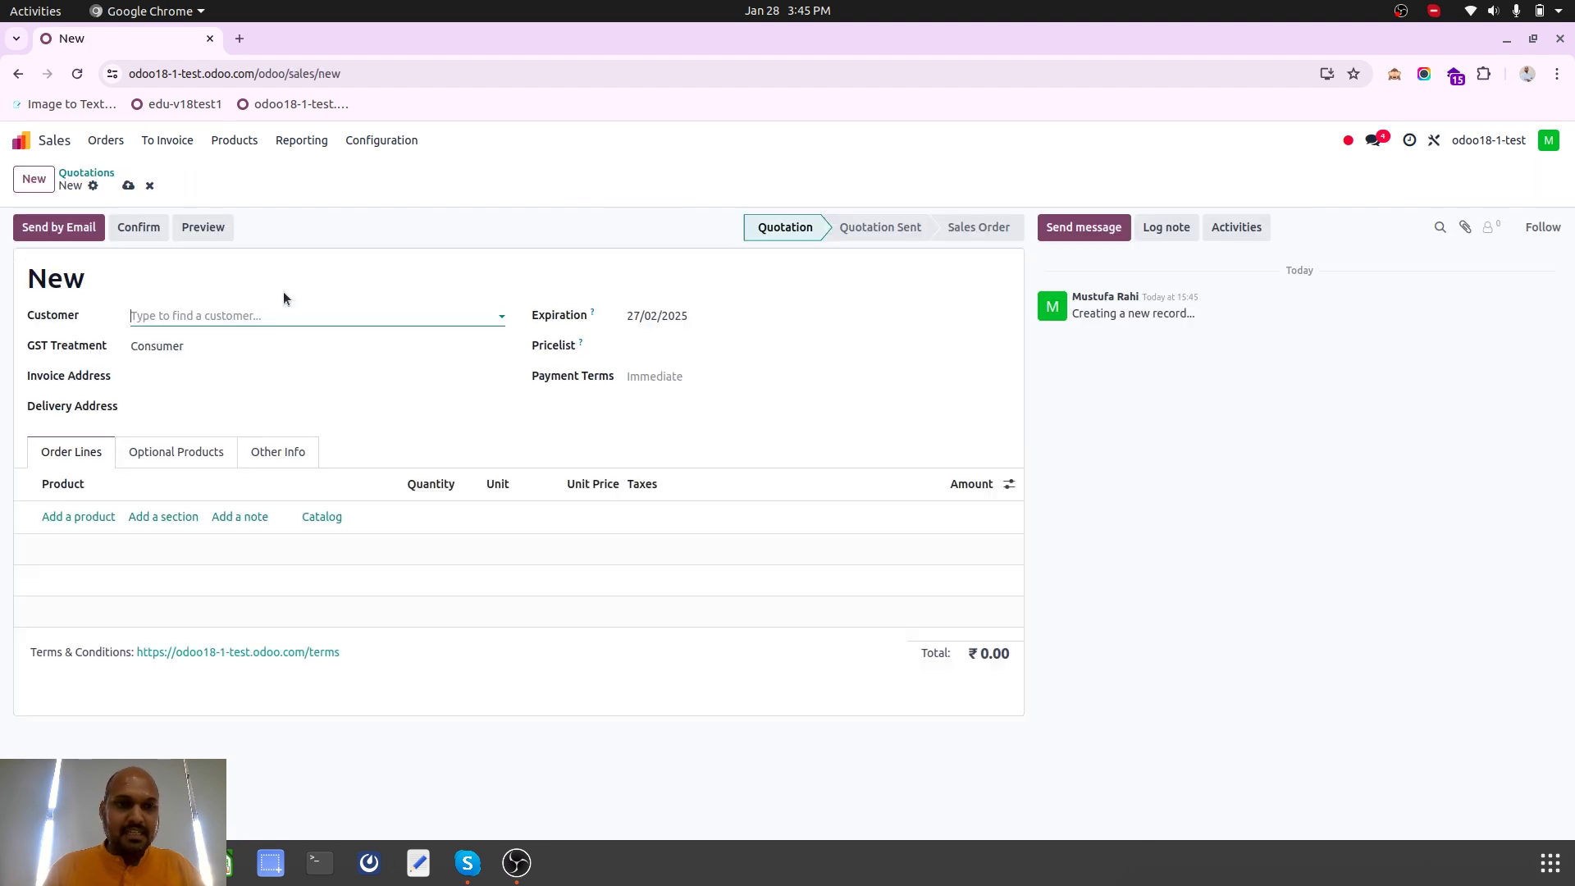
{"action": "left_click", "coordinate": [234, 317]}
{"action": "left_click", "coordinate": [191, 348]}
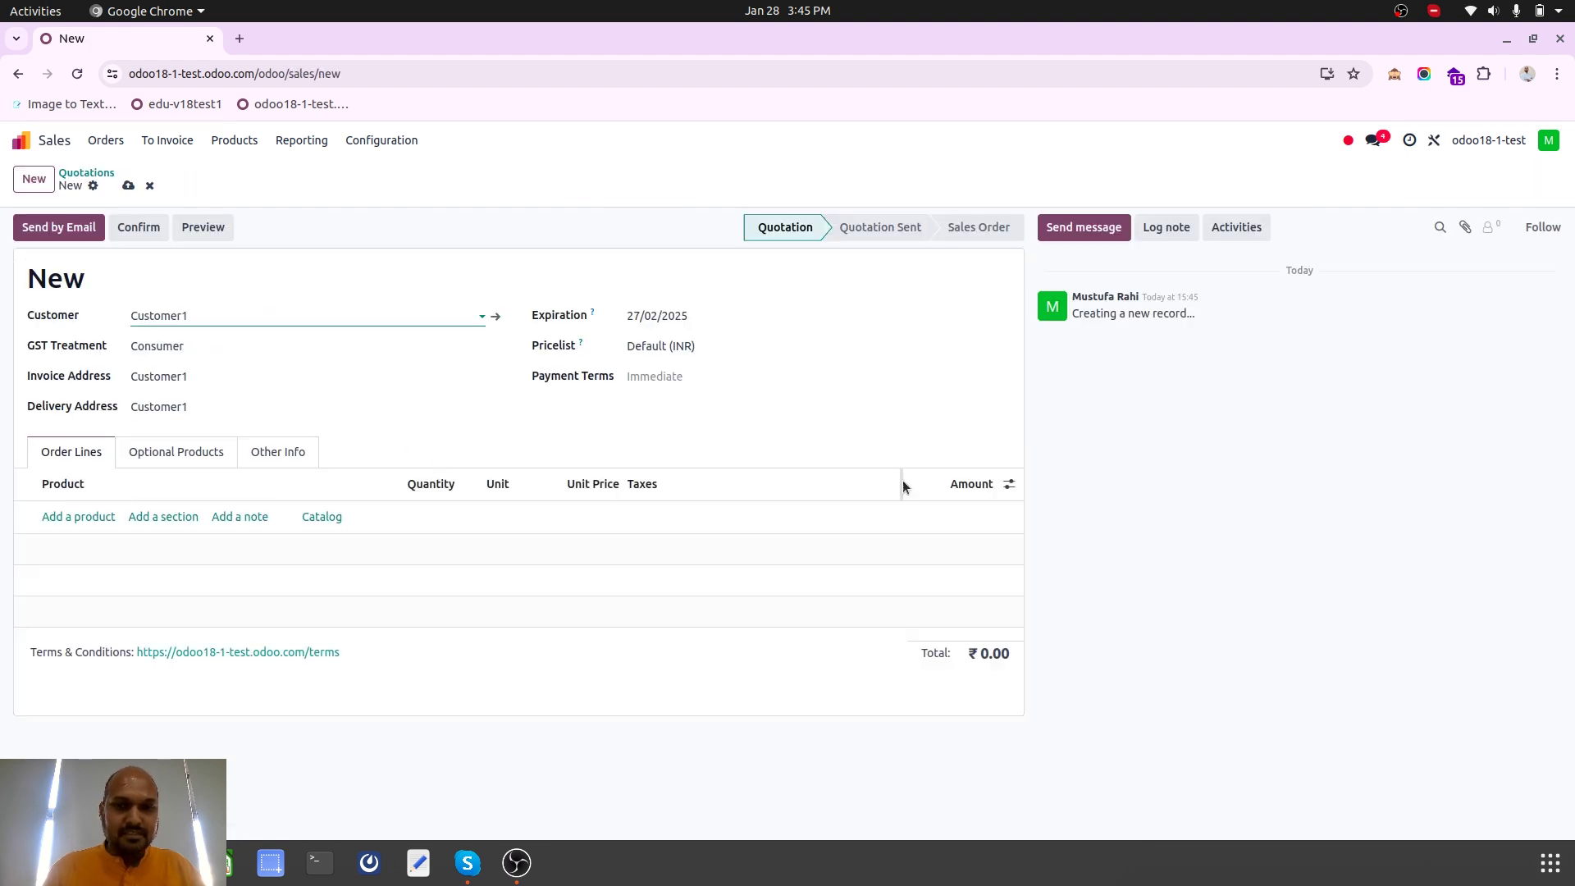
{"action": "left_click", "coordinate": [1008, 484]}
{"action": "left_click", "coordinate": [940, 587]}
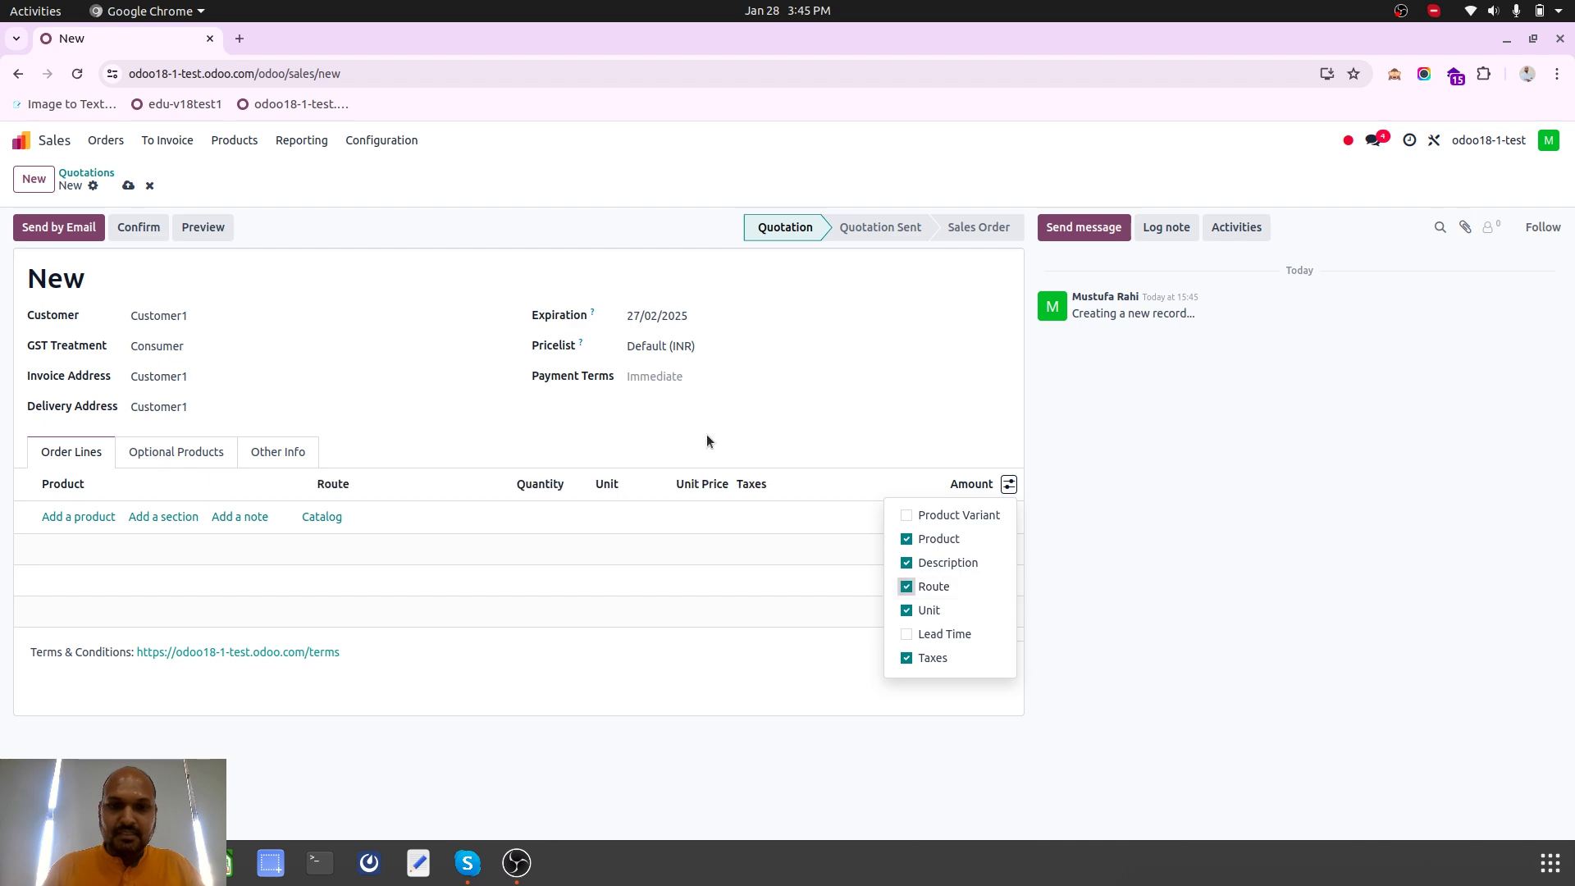
{"action": "left_click", "coordinate": [224, 470]}
Add Beer and Coffee as the two order lines
{"action": "left_click", "coordinate": [95, 517]}
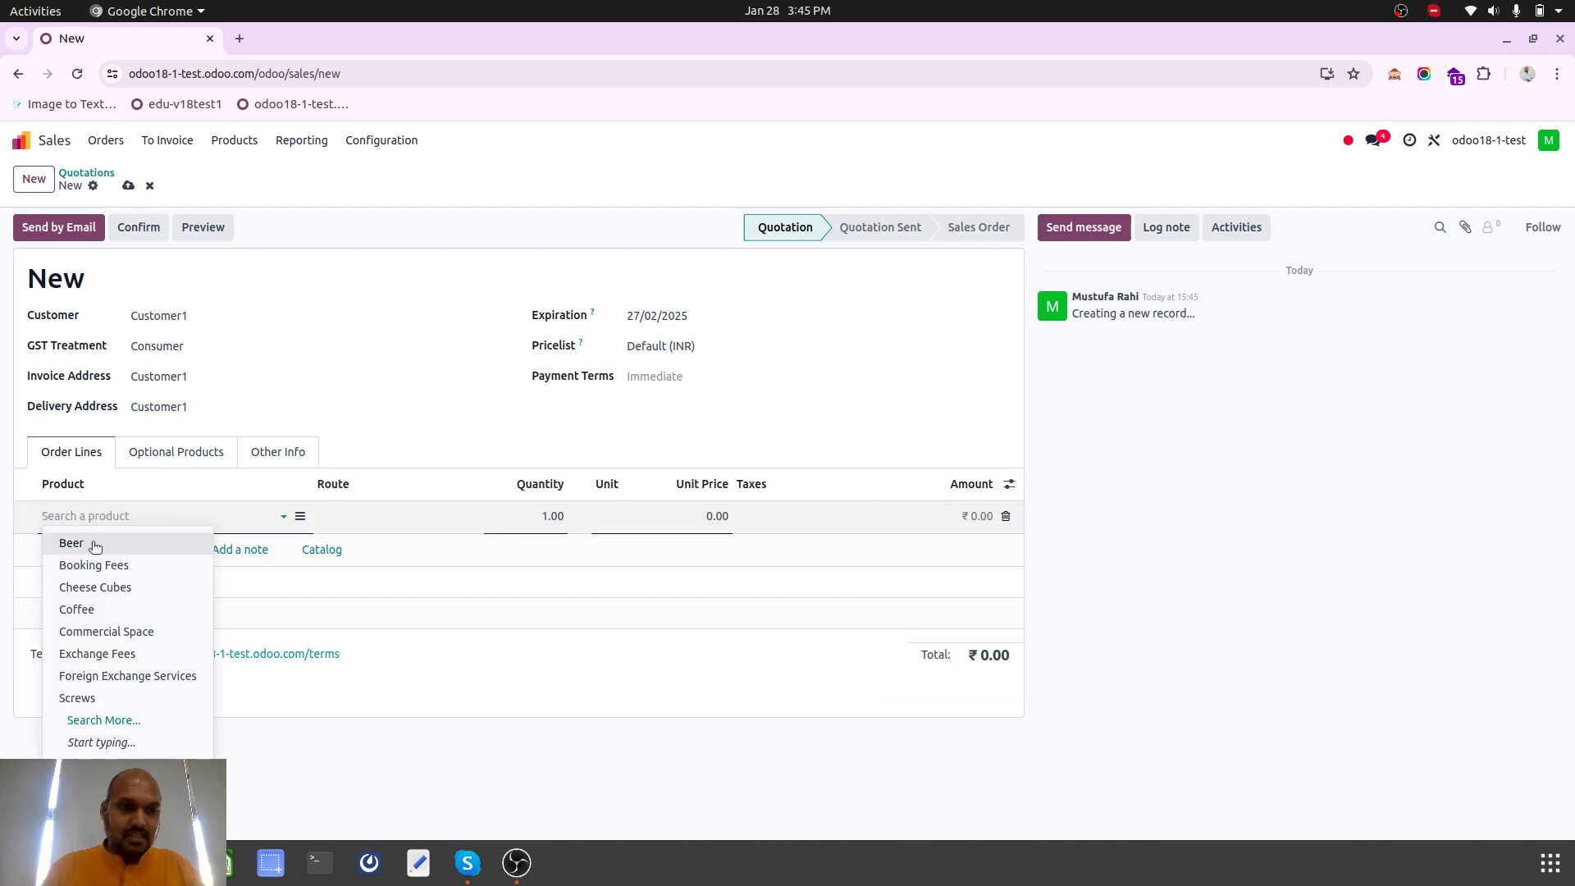
{"action": "left_click", "coordinate": [90, 545]}
{"action": "left_click", "coordinate": [79, 552]}
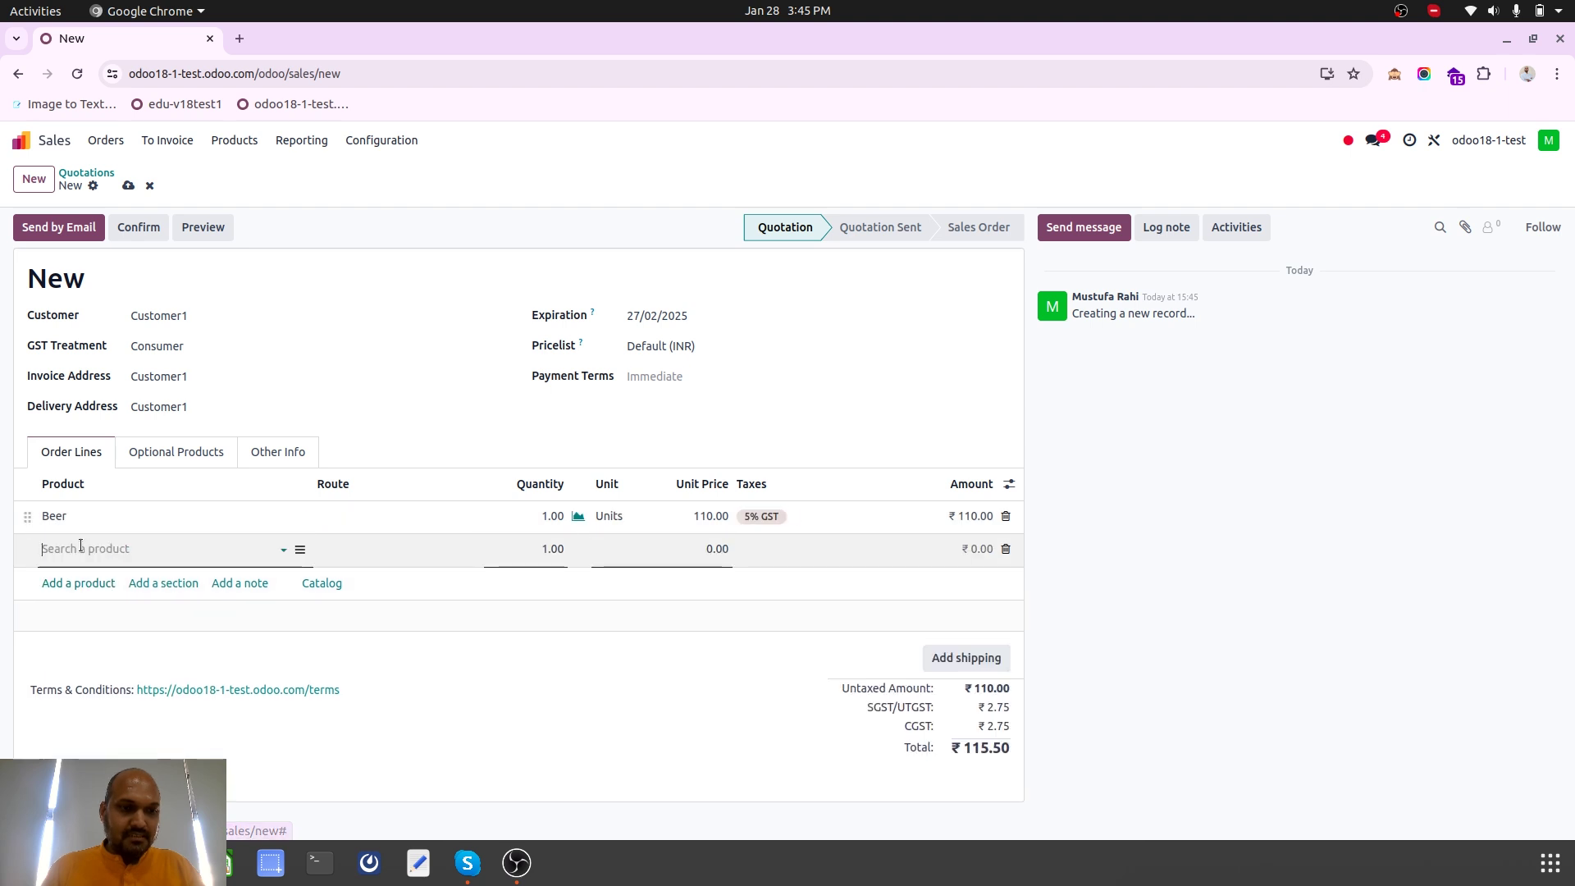
{"action": "left_click", "coordinate": [76, 641]}
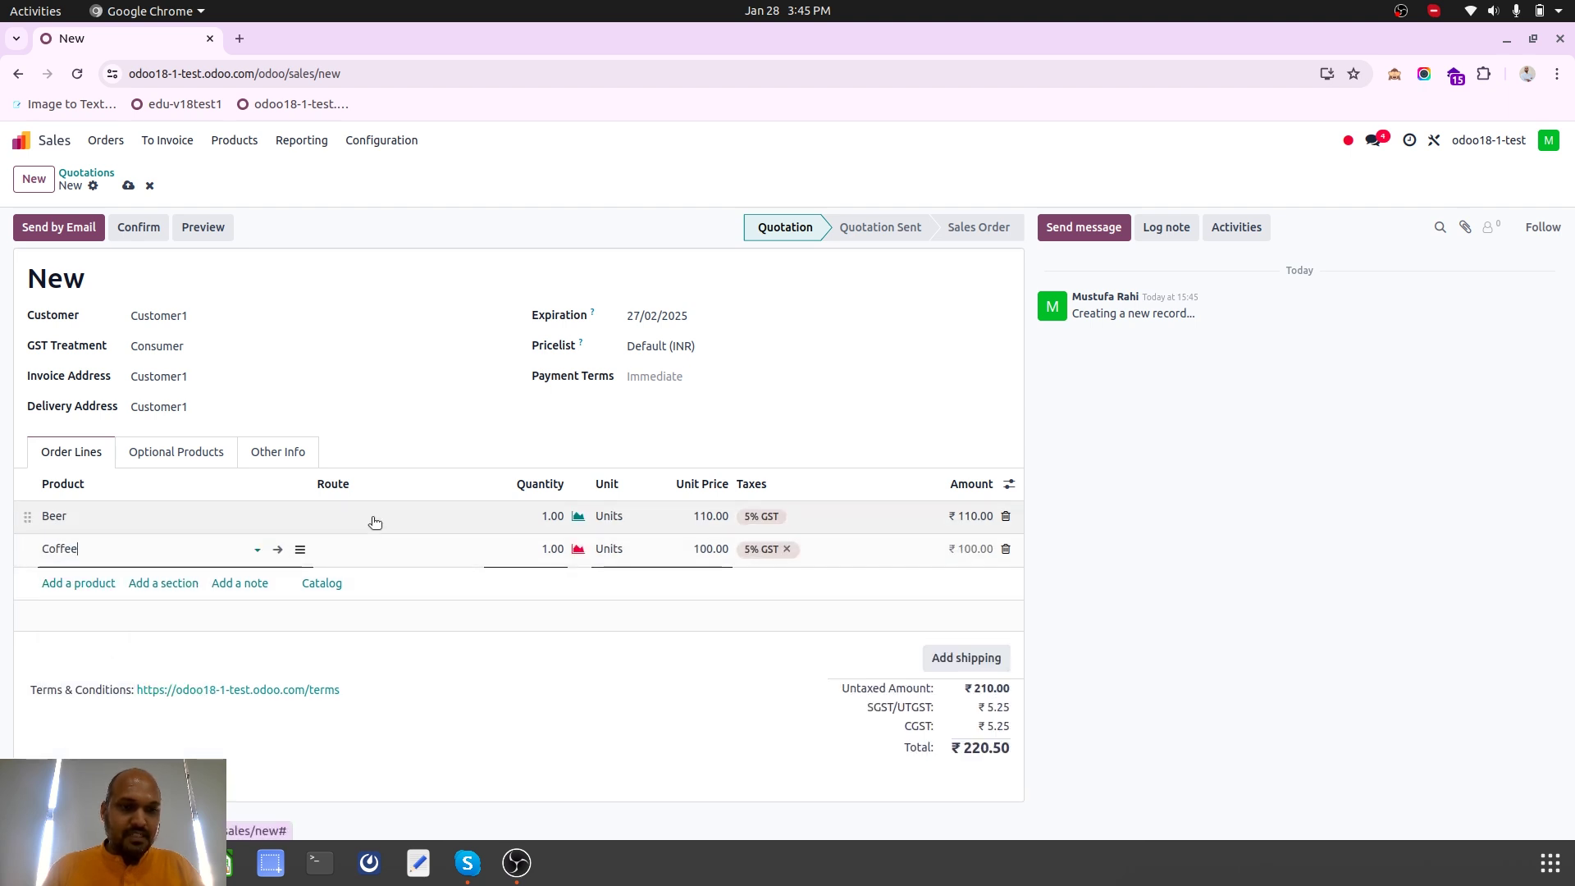
Route Beer via Warehouse1 (Frozen) and Coffee via Warehouse2 (Groceries), then save the quotation
{"action": "left_click", "coordinate": [365, 513]}
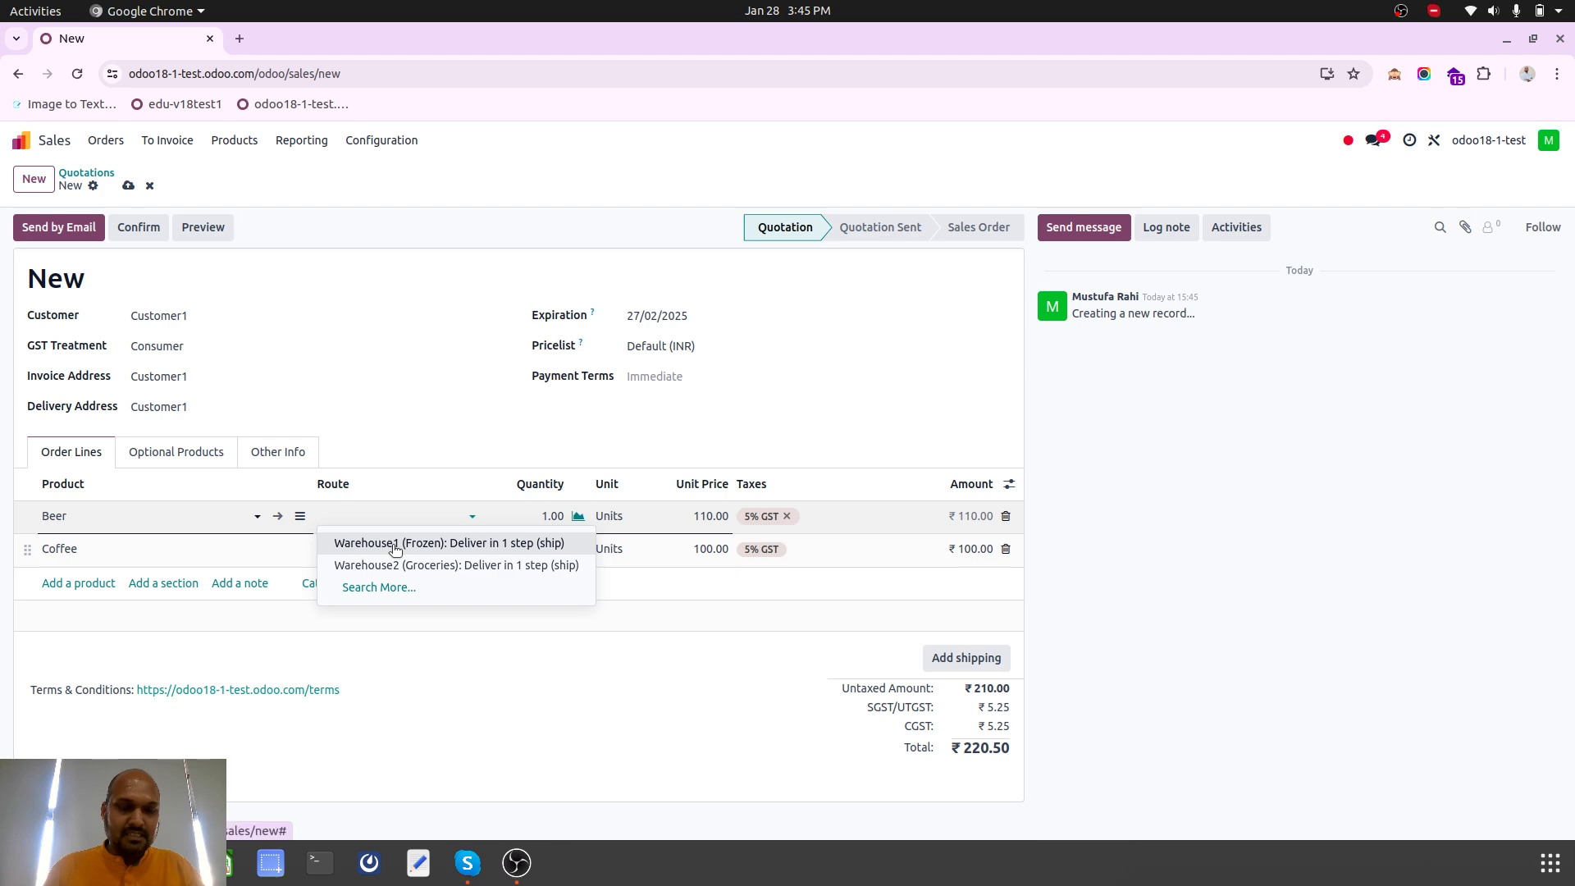
{"action": "left_click", "coordinate": [385, 543]}
{"action": "left_click", "coordinate": [373, 548]}
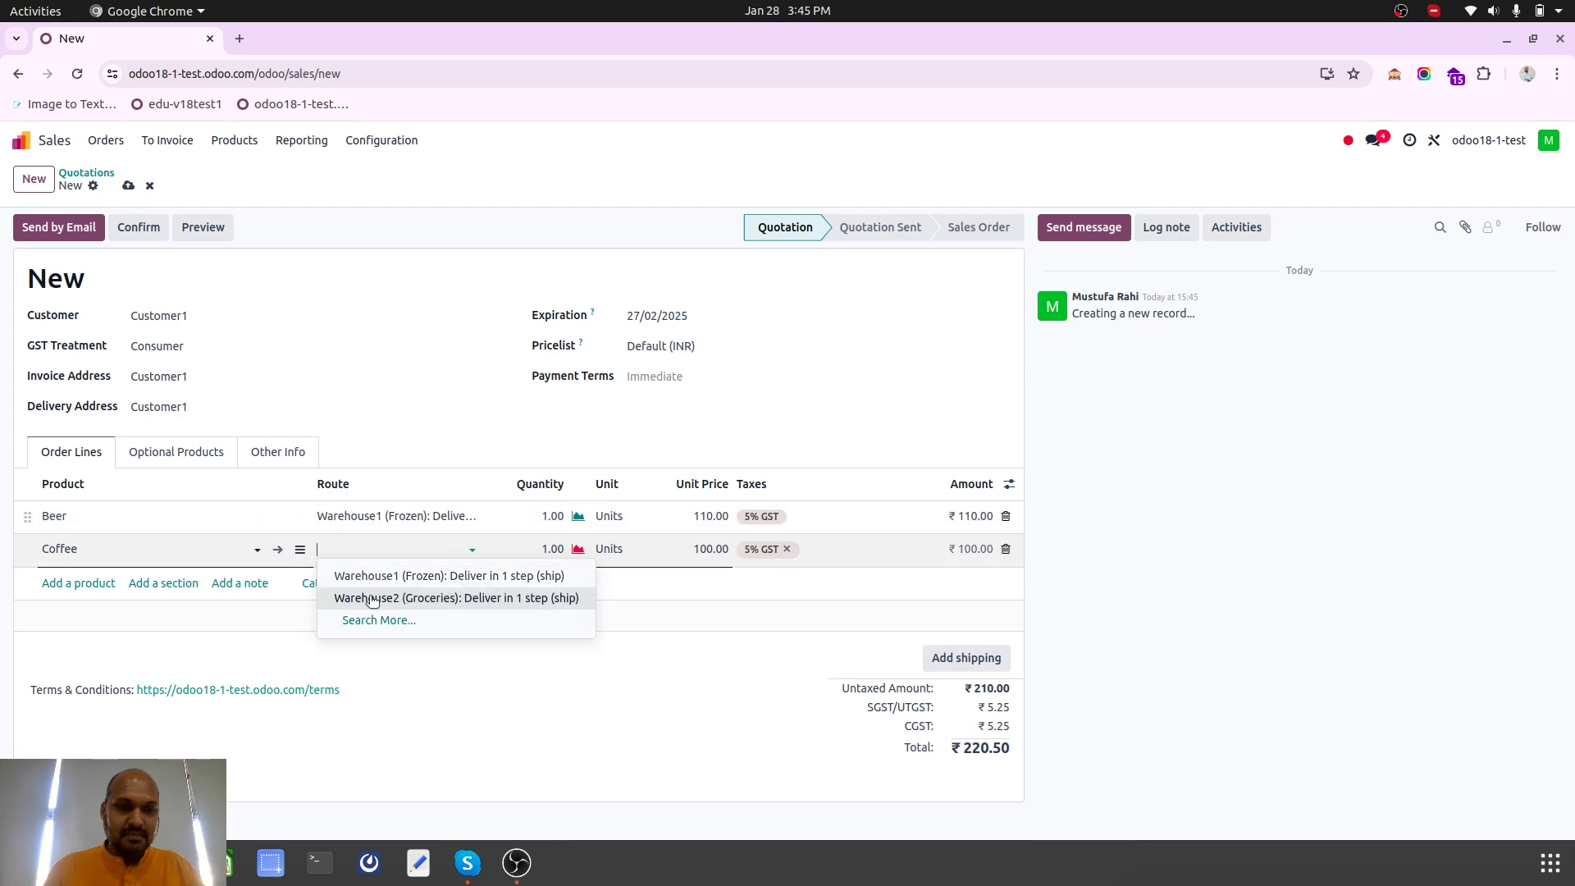
{"action": "left_click", "coordinate": [369, 595]}
{"action": "left_click", "coordinate": [128, 185]}
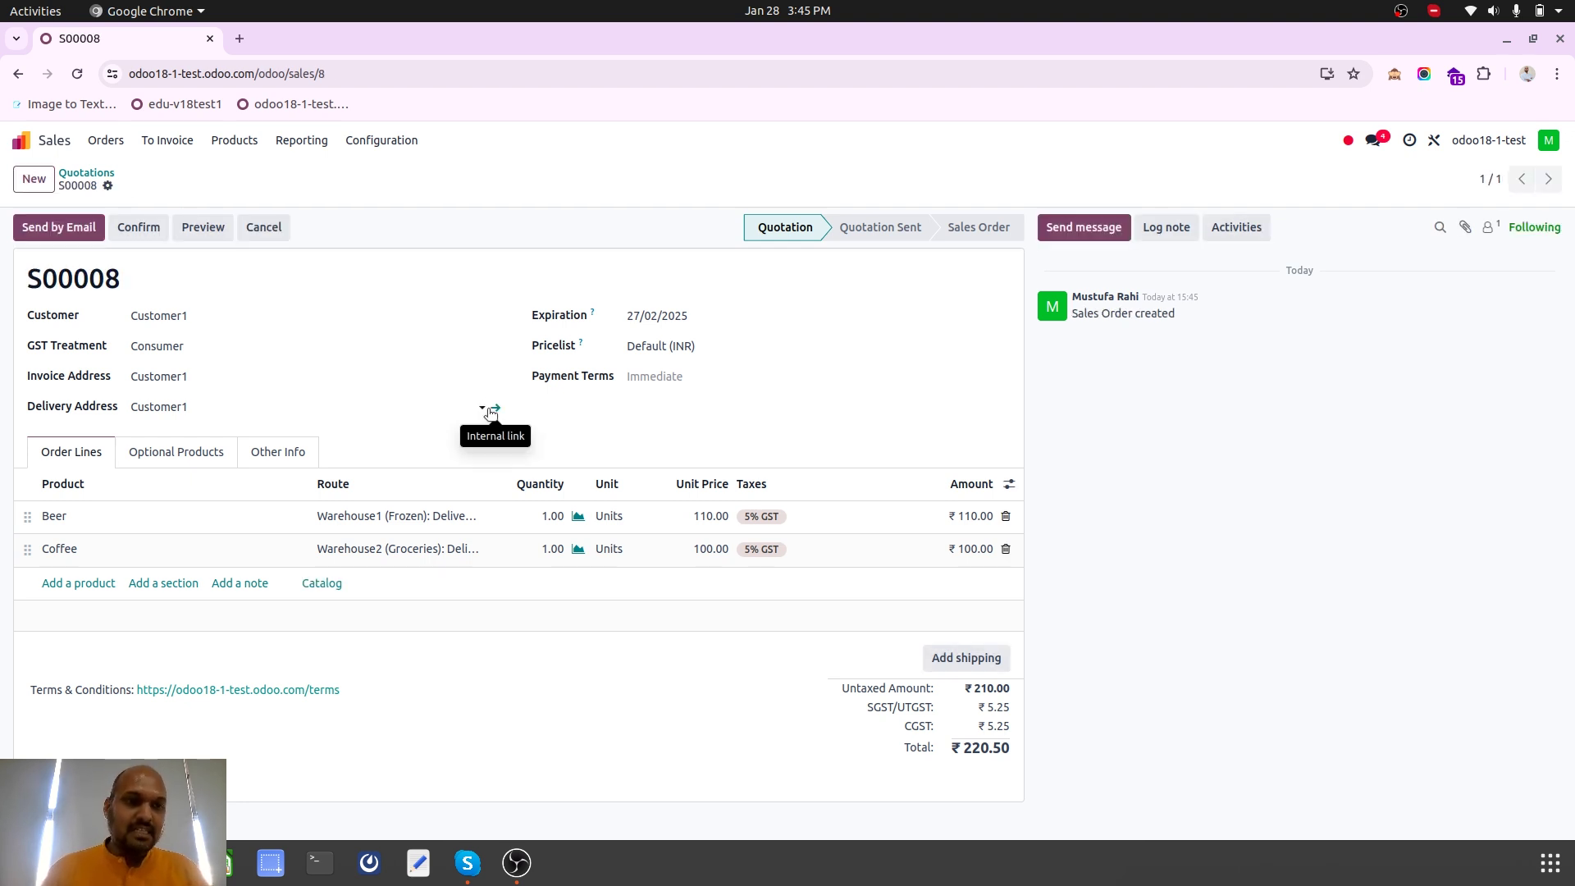
{"action": "left_click", "coordinate": [138, 227]}
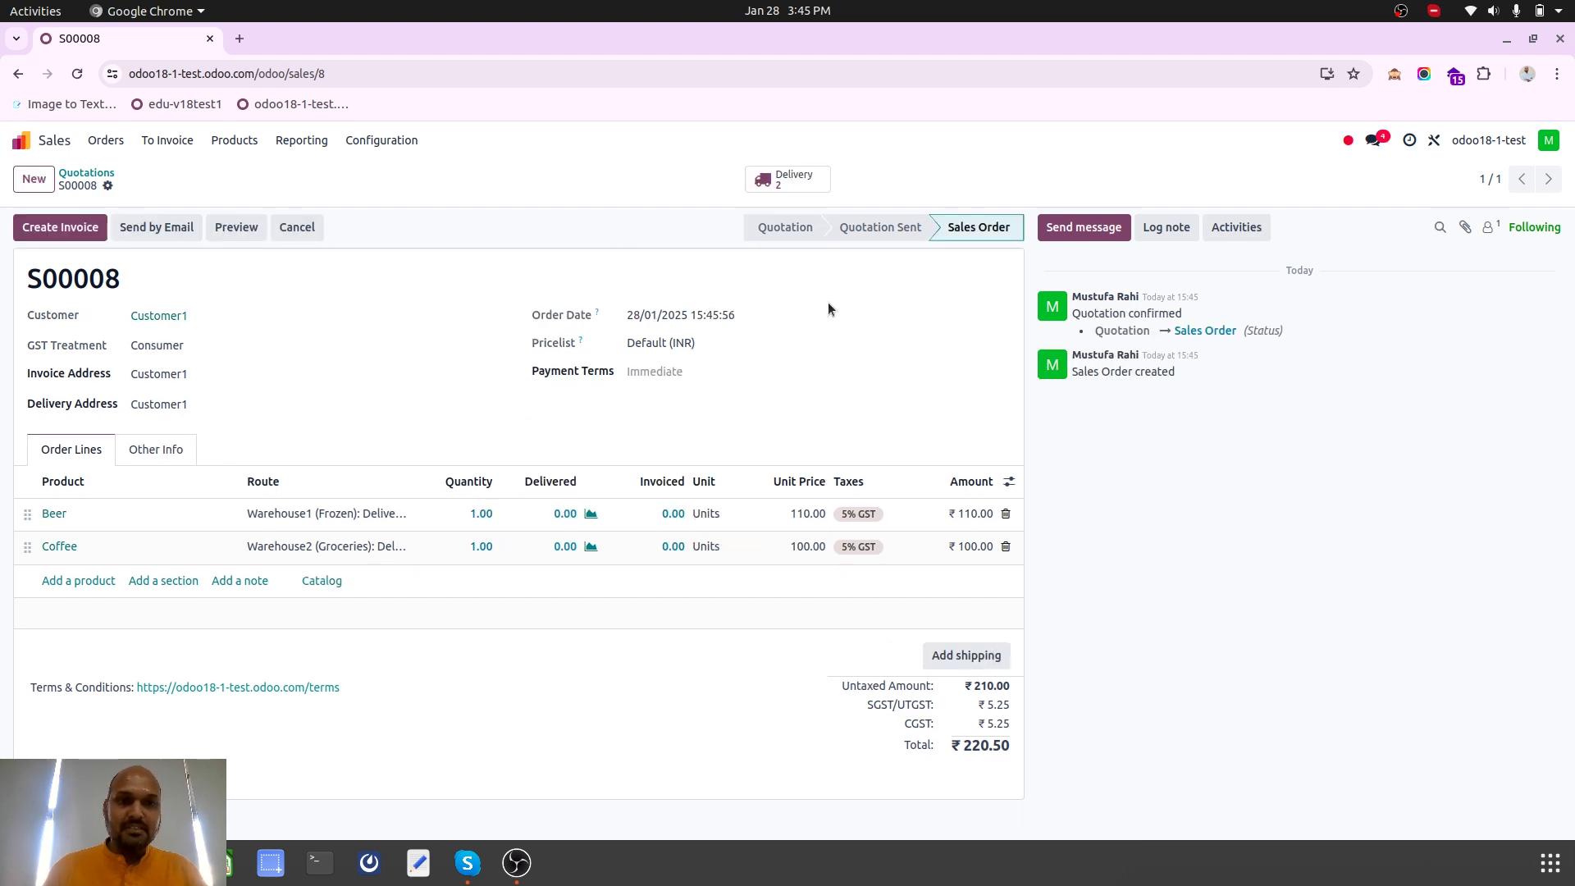
{"action": "left_click", "coordinate": [791, 184]}
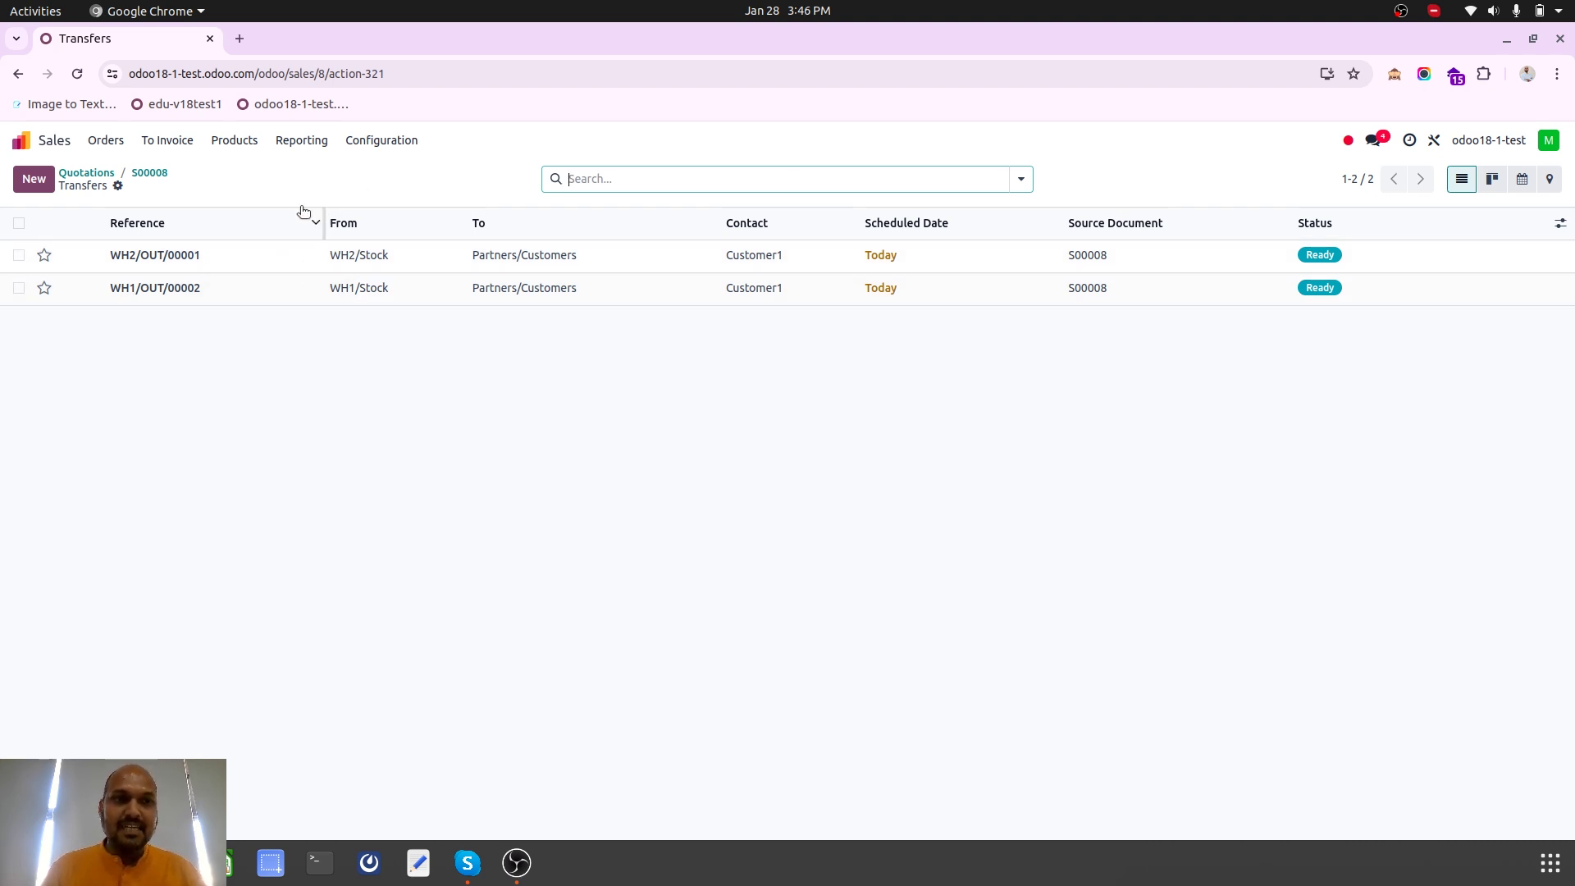
{"action": "left_click", "coordinate": [148, 173]}
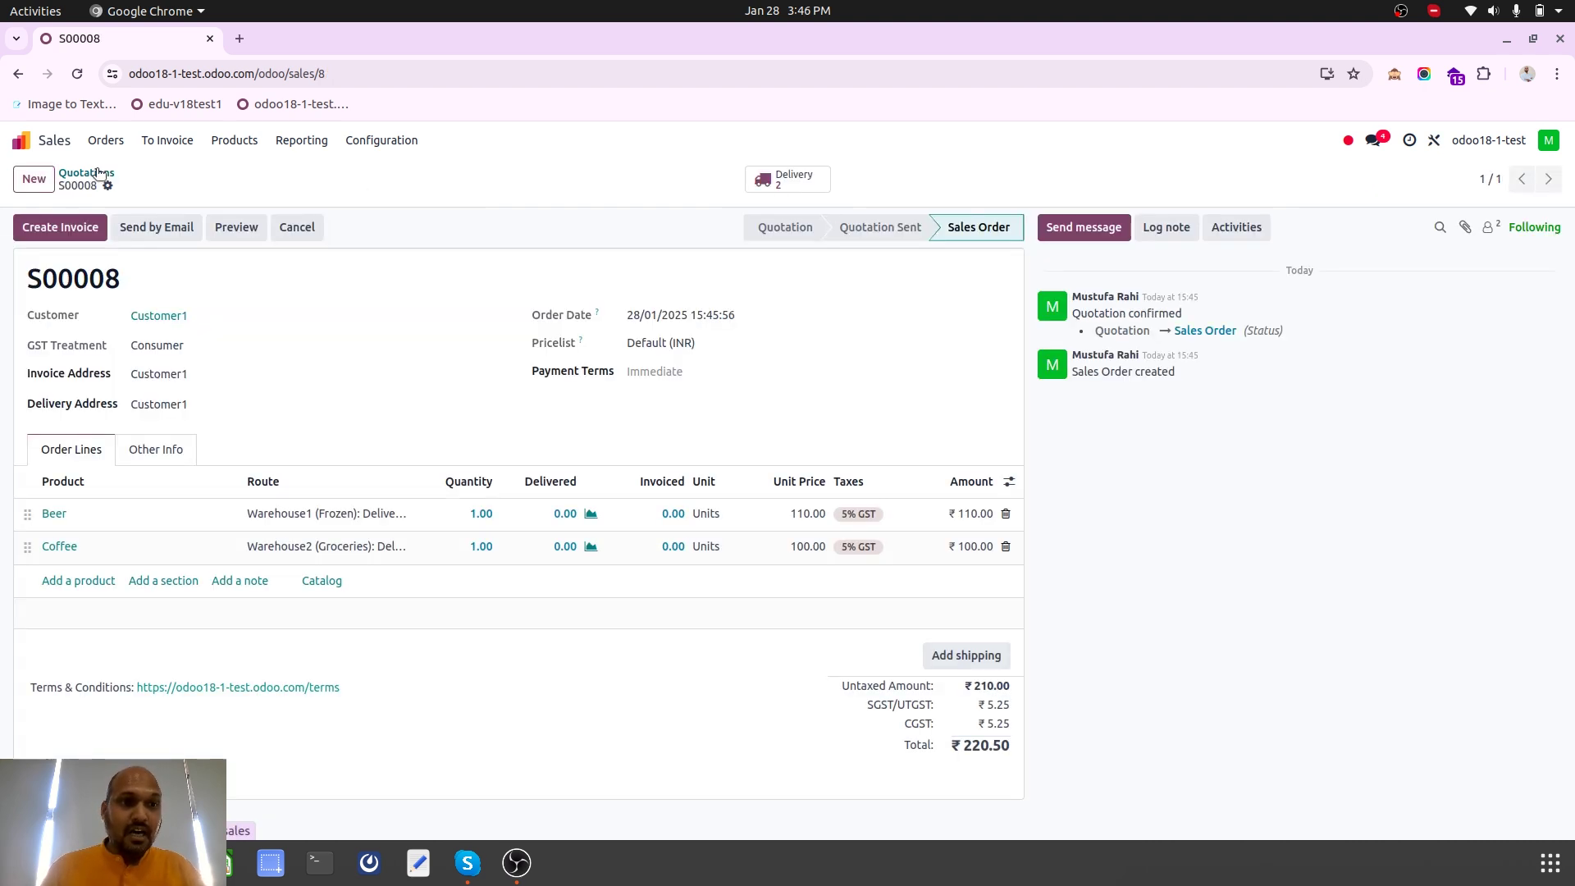
{"action": "left_click", "coordinate": [98, 173]}
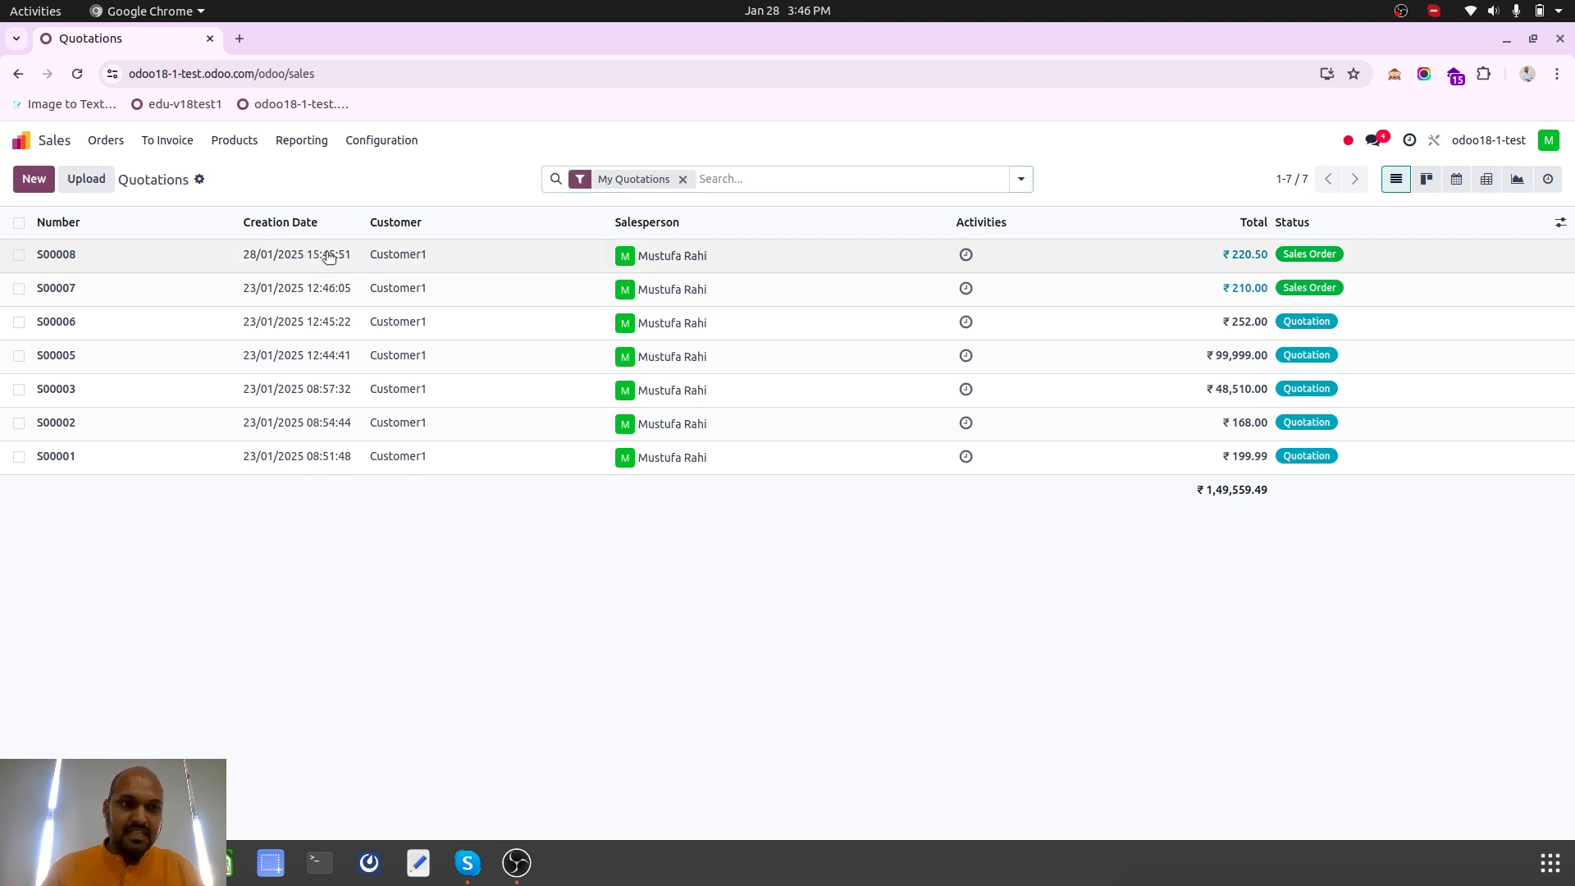
{"action": "left_click", "coordinate": [328, 257]}
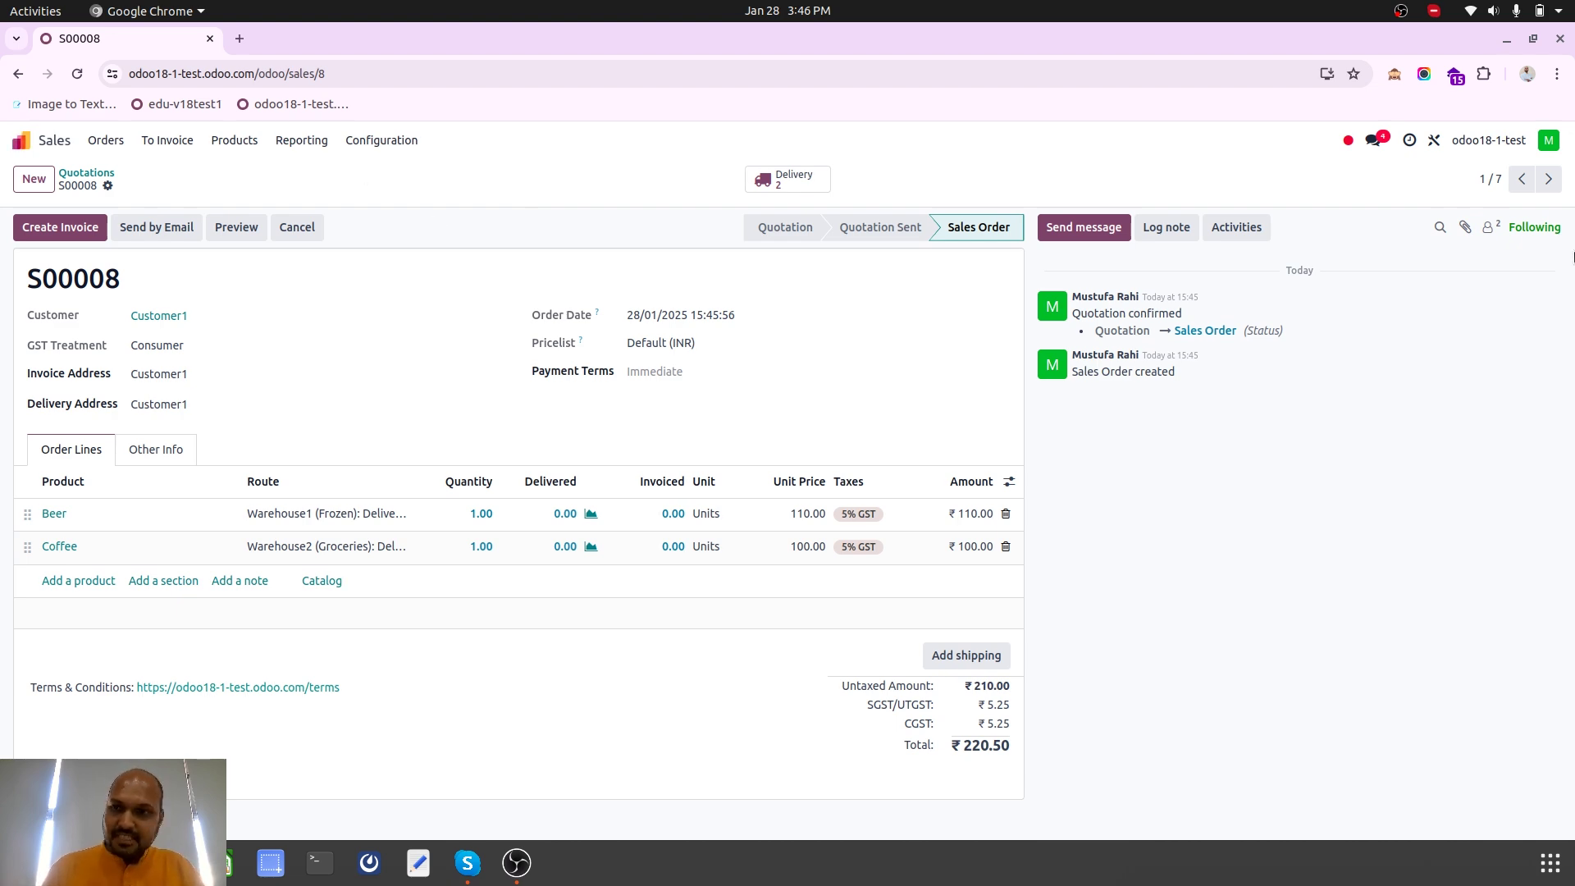
In Studio, create a Sales Order automation rule named 'Selection of warehouse (frozen)'
{"action": "left_click", "coordinate": [1434, 143]}
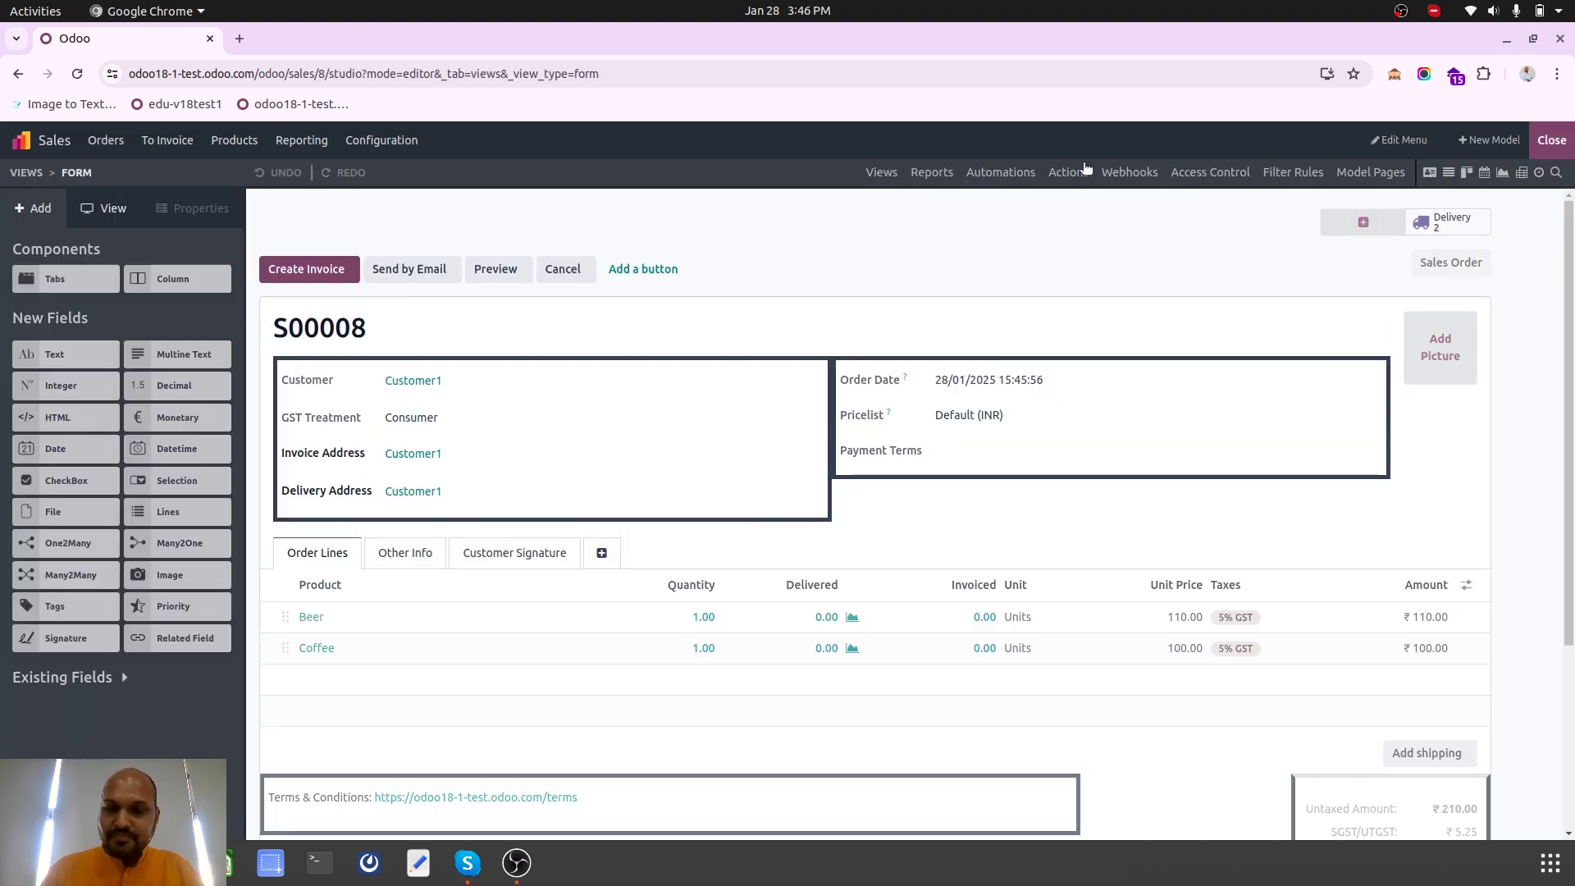
{"action": "left_click", "coordinate": [981, 184]}
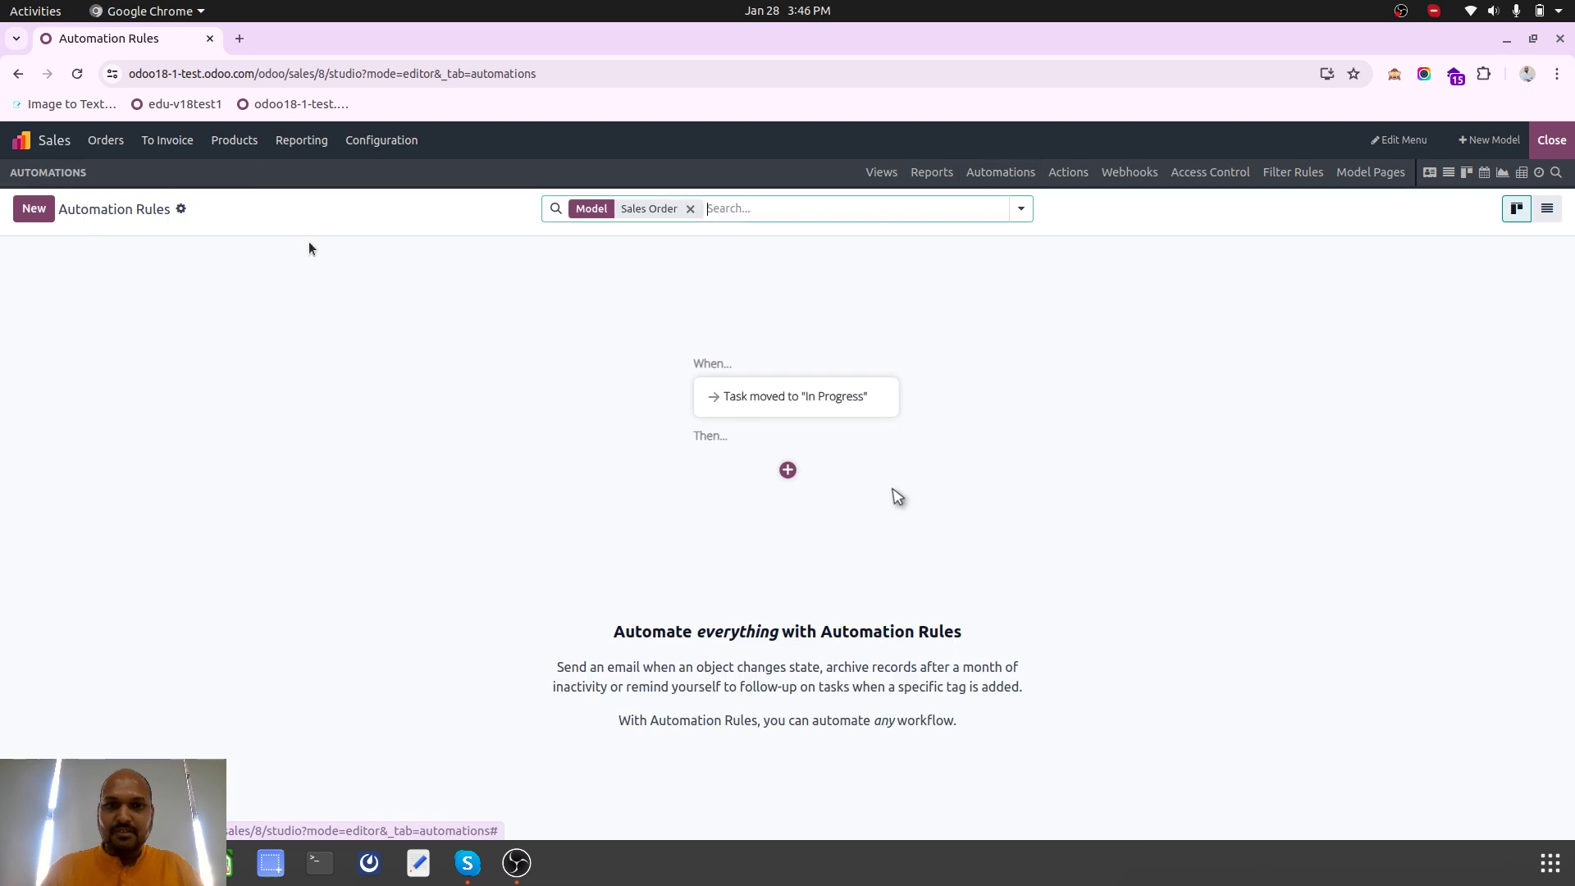
{"action": "left_click", "coordinate": [787, 471]}
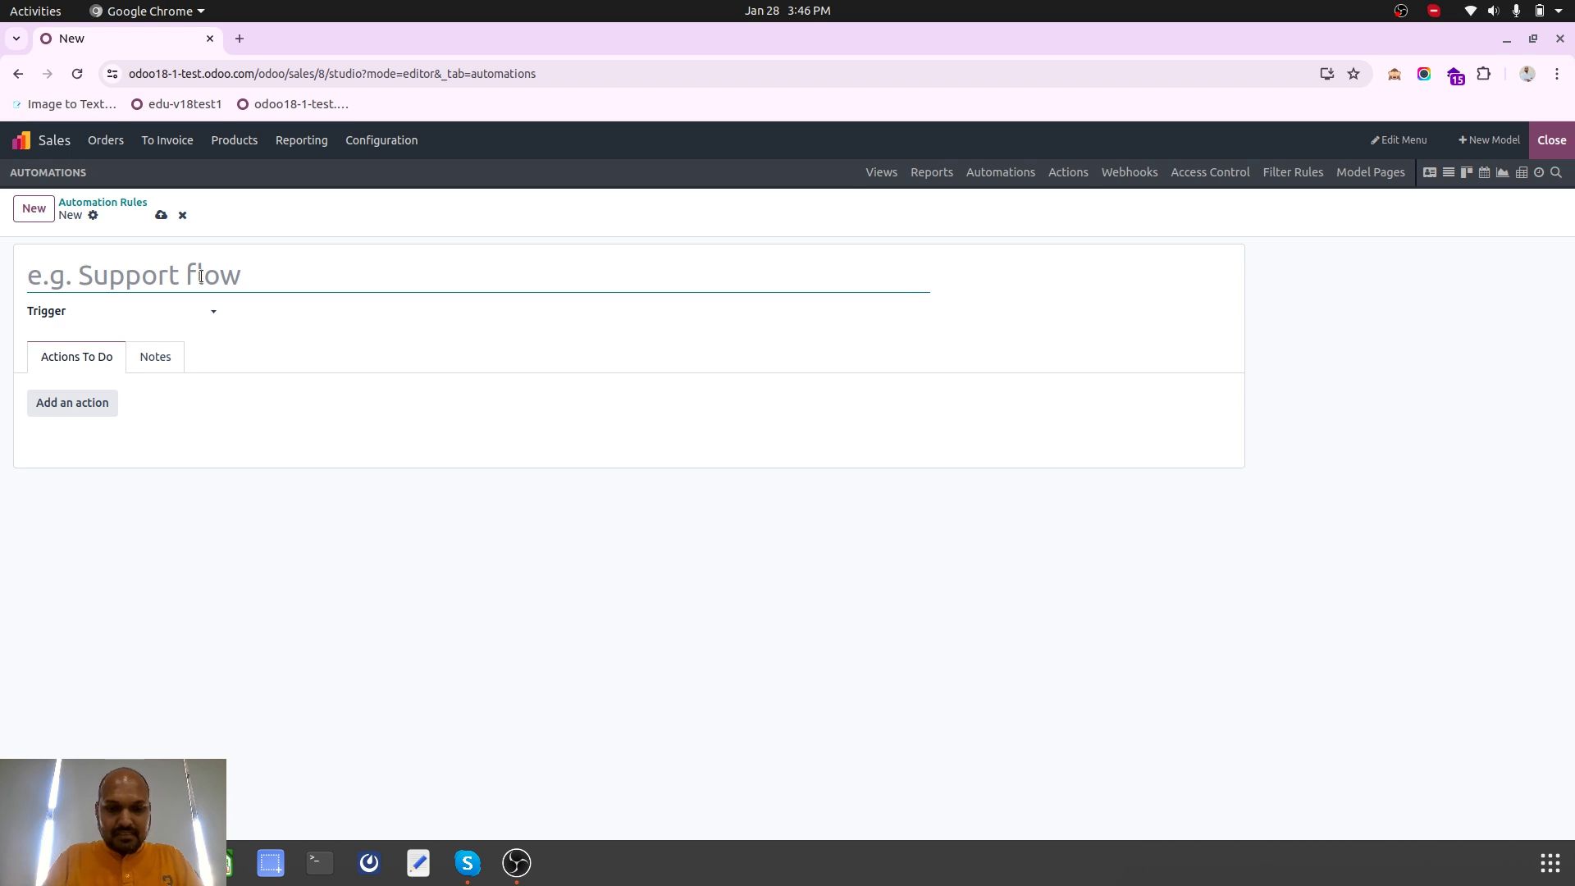
{"action": "type", "text": "Selection of "}
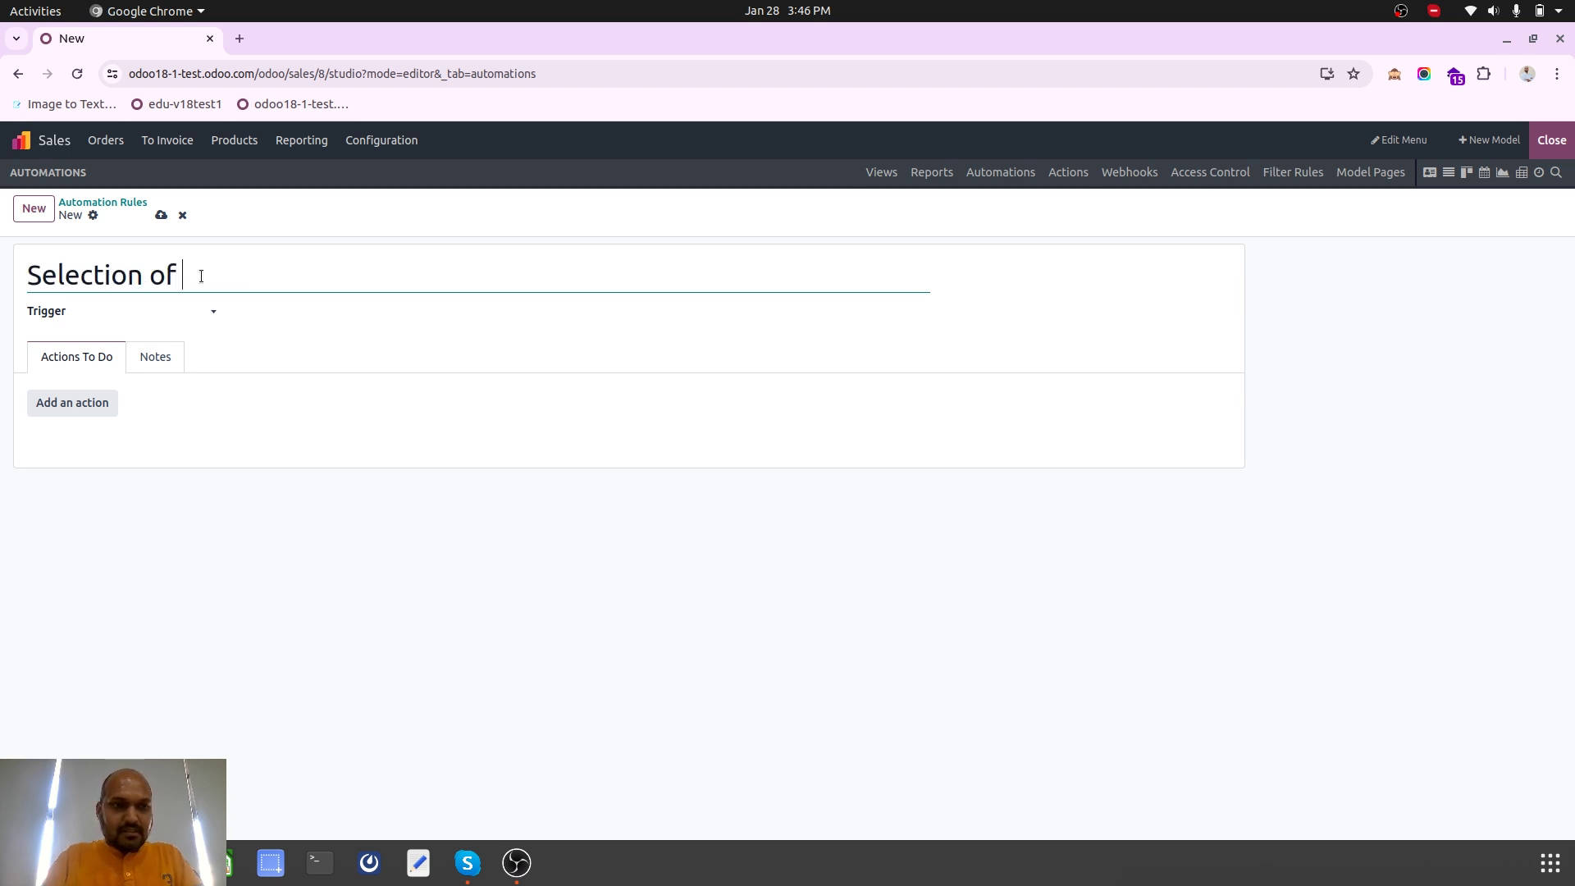
{"action": "type", "text": "wareho"}
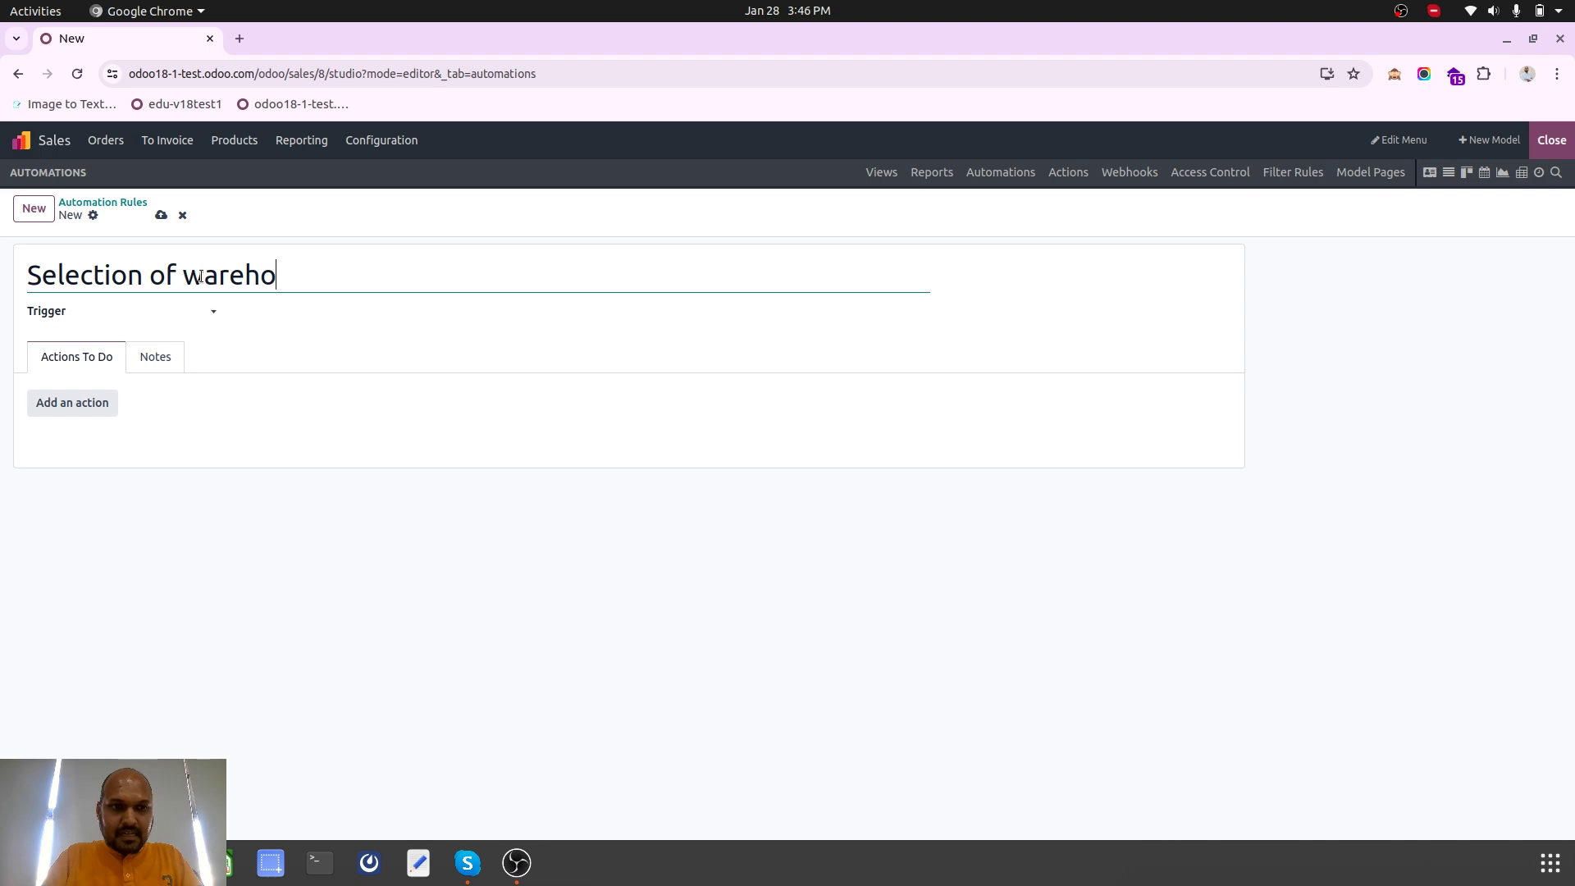
{"action": "type", "text": "use (froz)"}
{"action": "key", "text": "Left"}
{"action": "type", "text": "frozen"}
Check the rule's trigger options and notes, then discard the unsaved rule
{"action": "left_click", "coordinate": [157, 309]}
{"action": "left_click", "coordinate": [158, 310]}
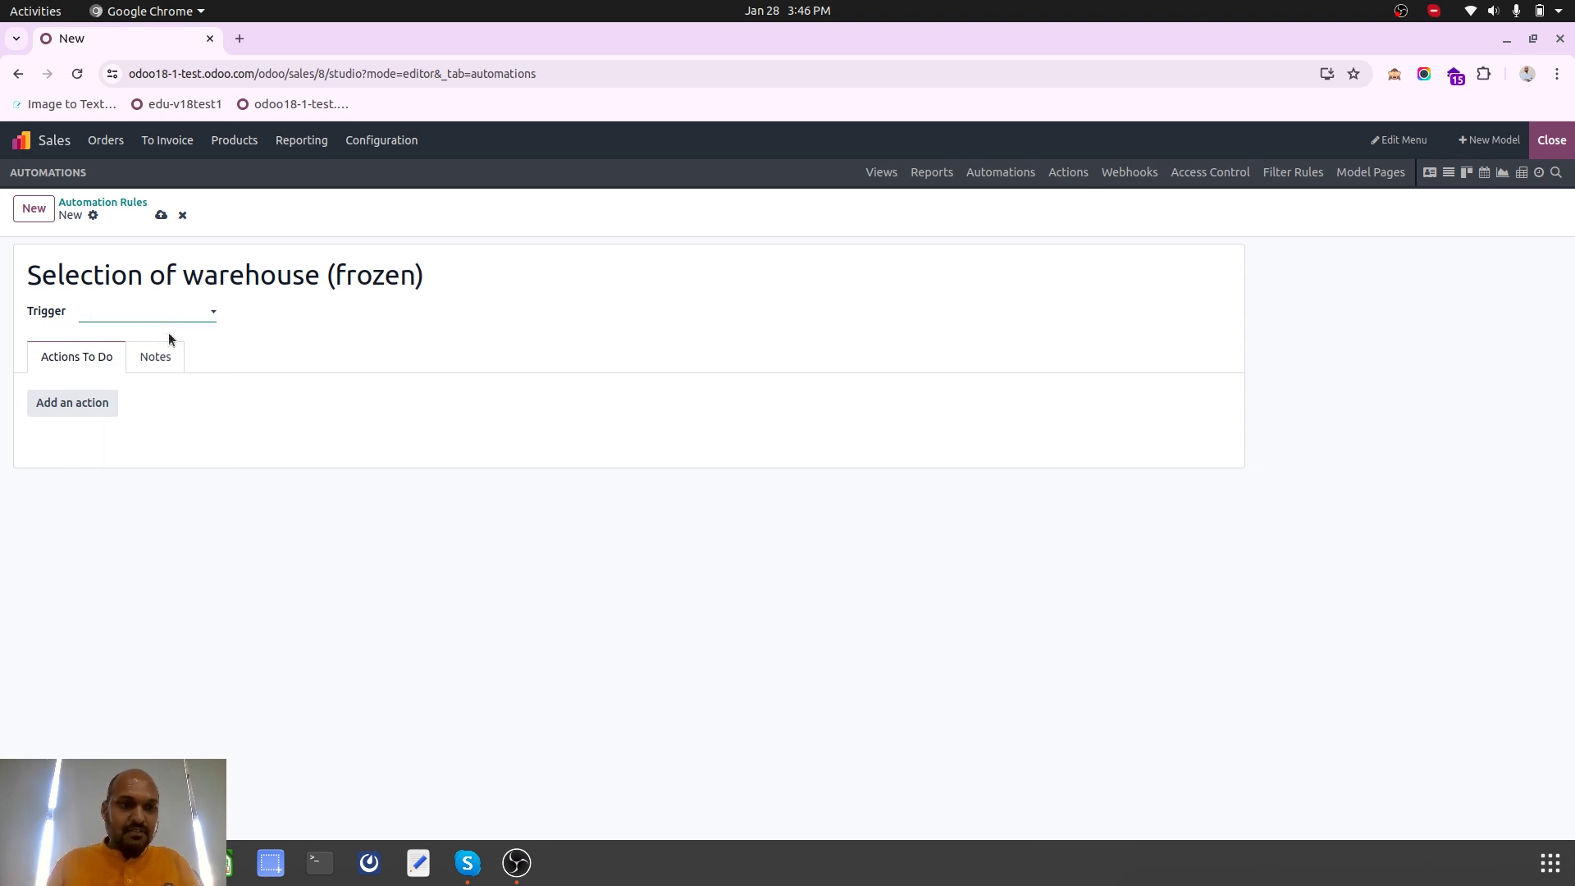
{"action": "left_click", "coordinate": [145, 356]}
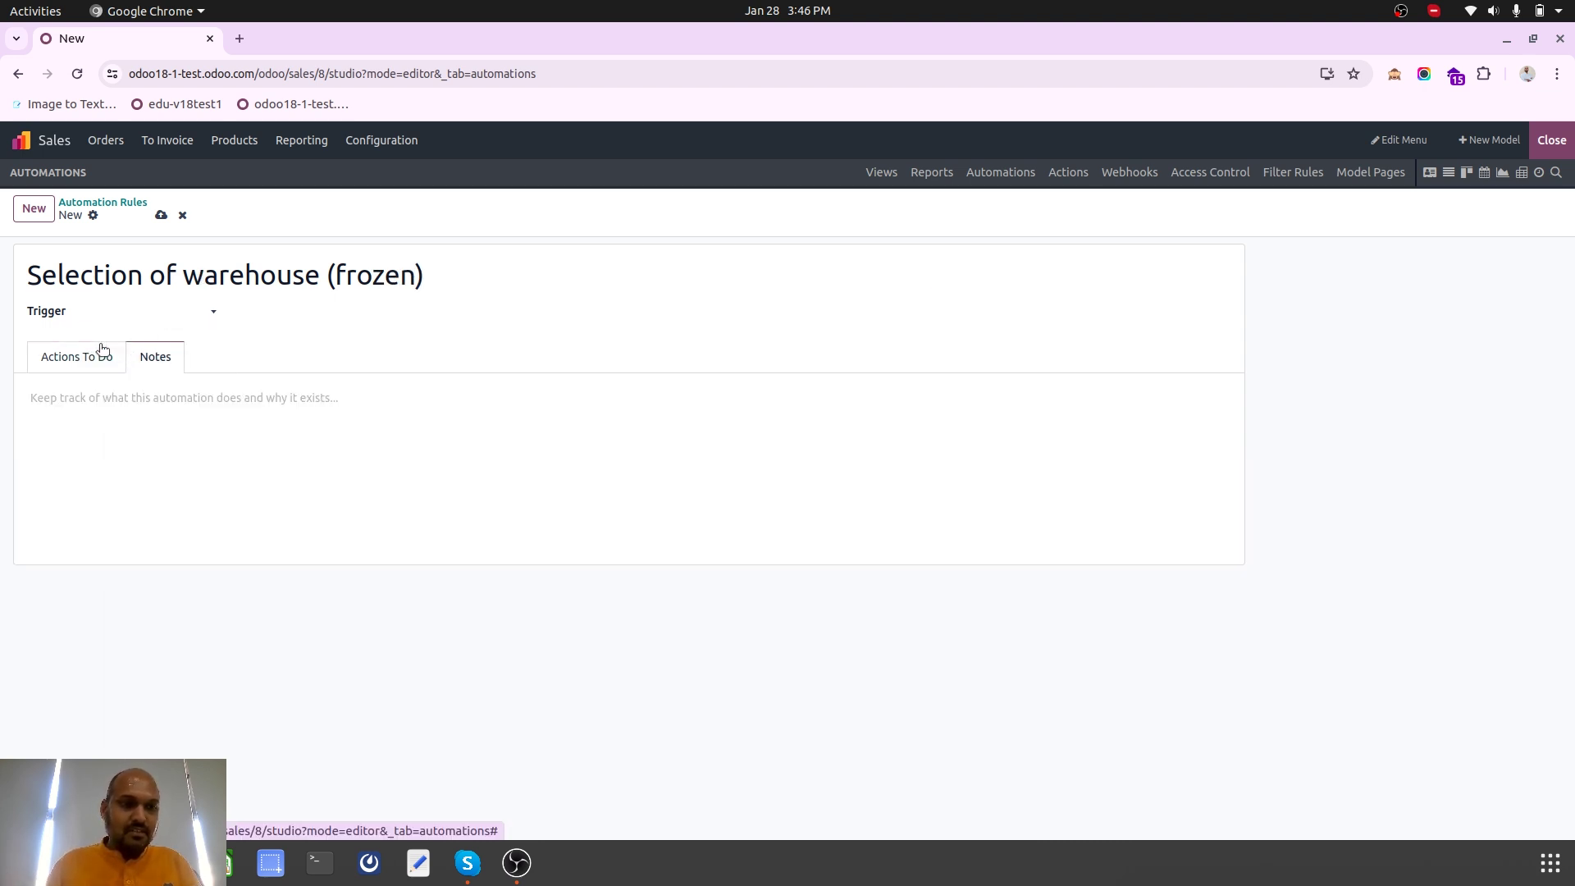
{"action": "left_click", "coordinate": [98, 353]}
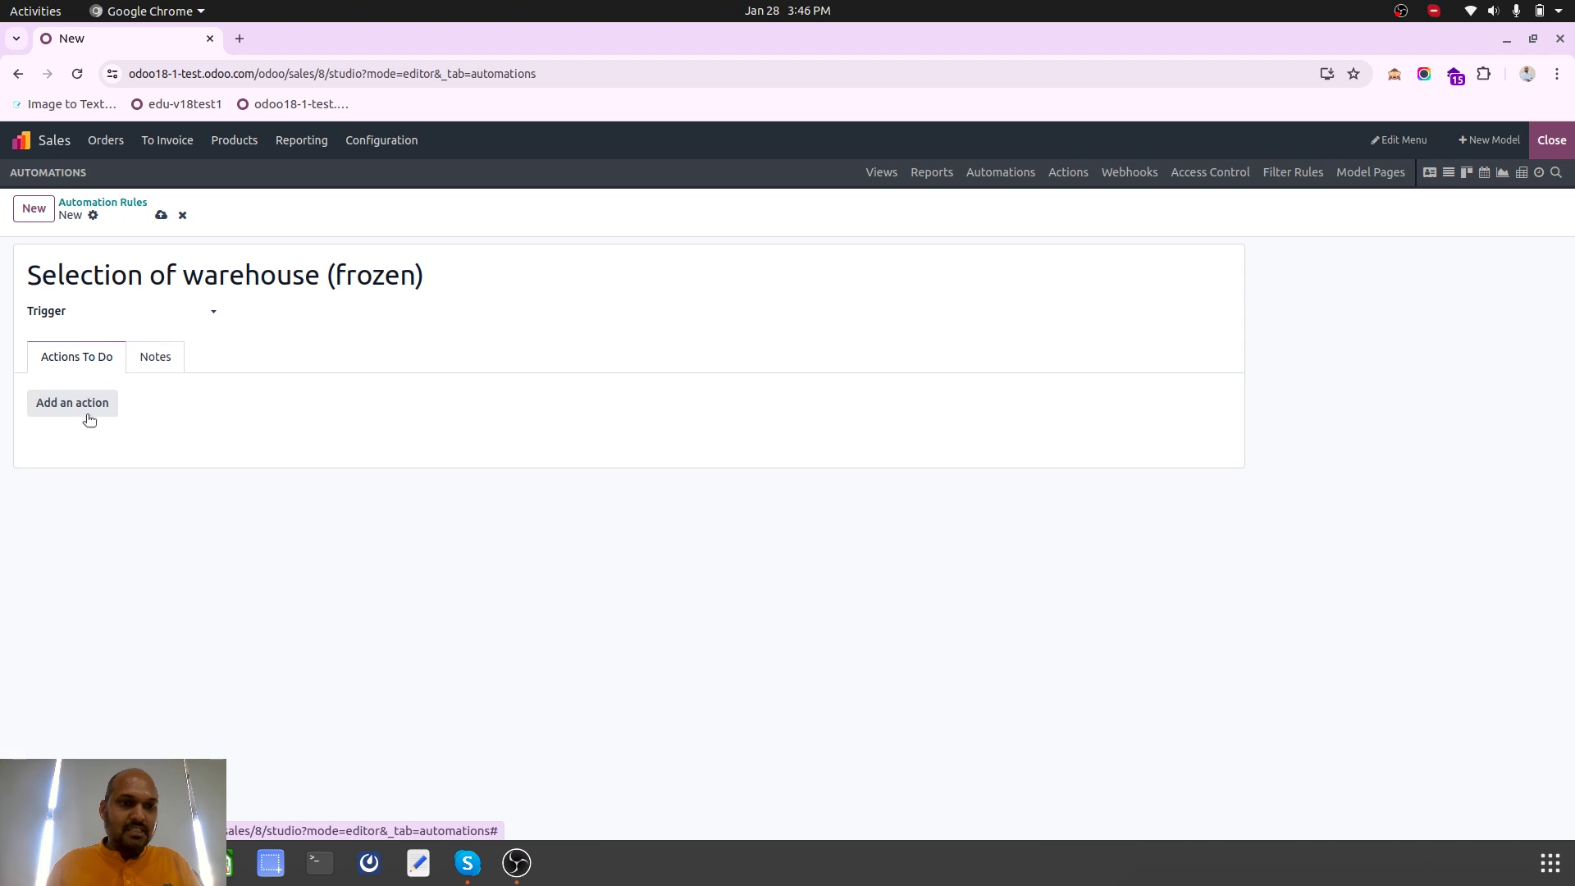
{"action": "left_click", "coordinate": [182, 215]}
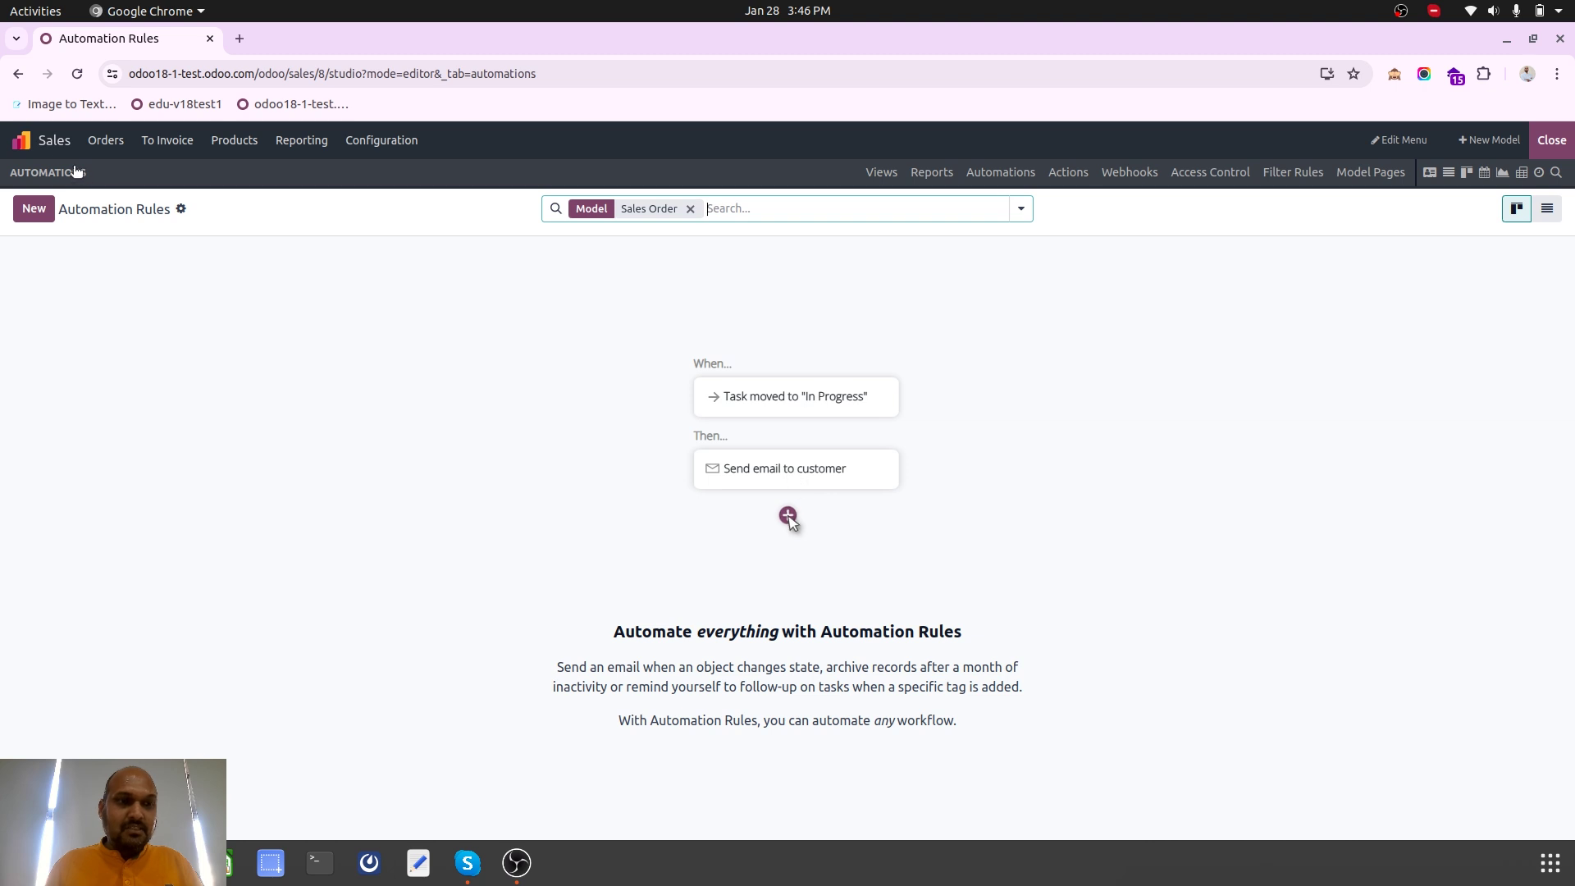
Exit Studio back to the Odoo home menu
{"action": "left_click", "coordinate": [37, 142]}
{"action": "left_click", "coordinate": [1557, 131]}
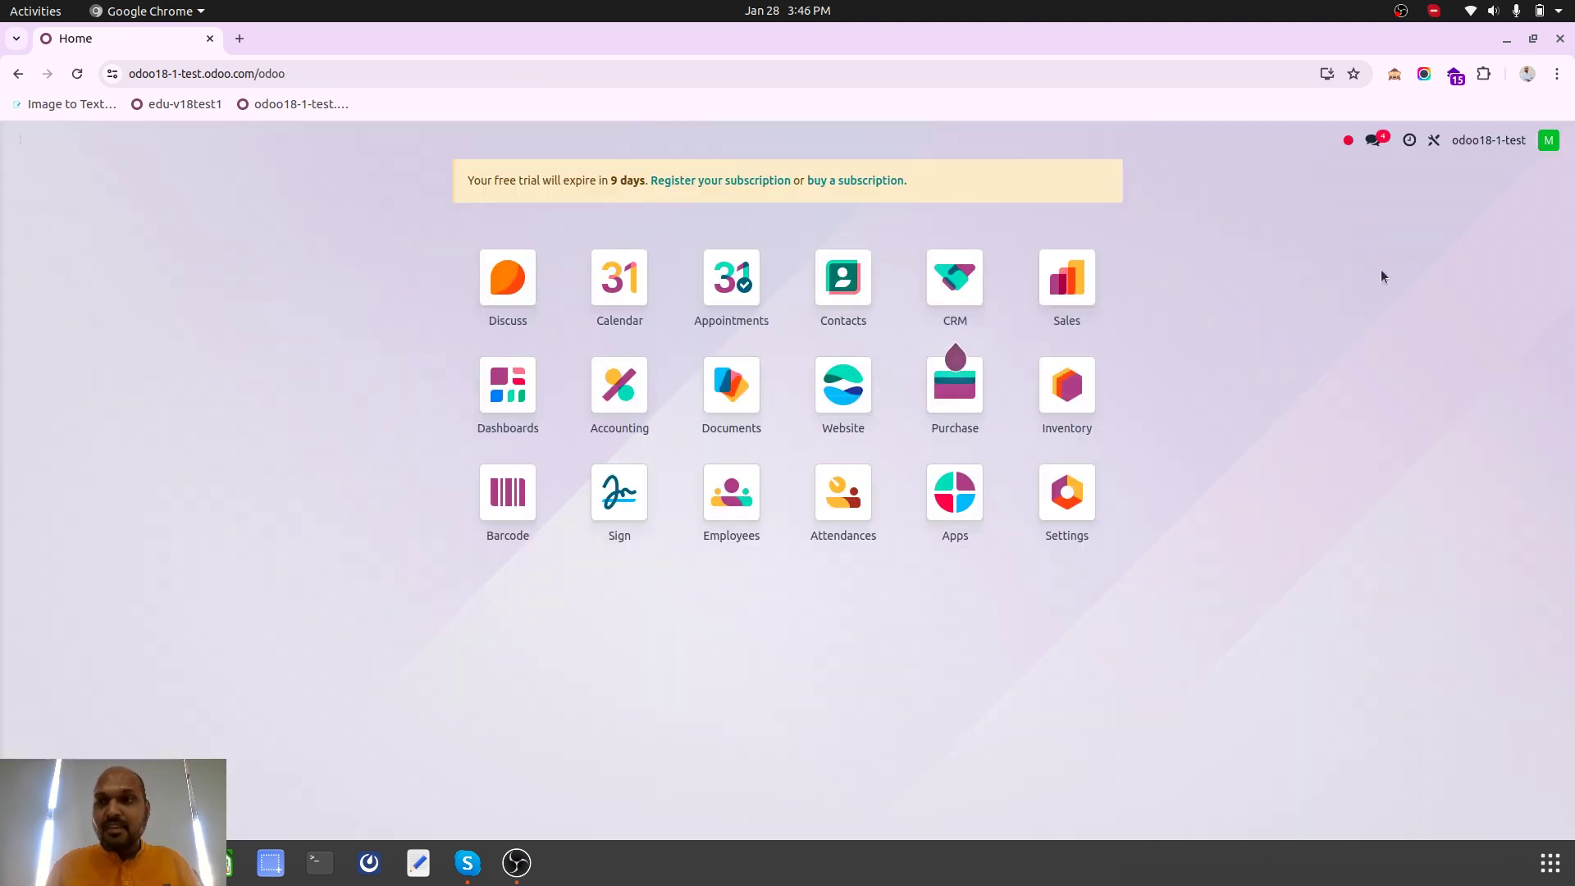
{"action": "type", "text": "automa"}
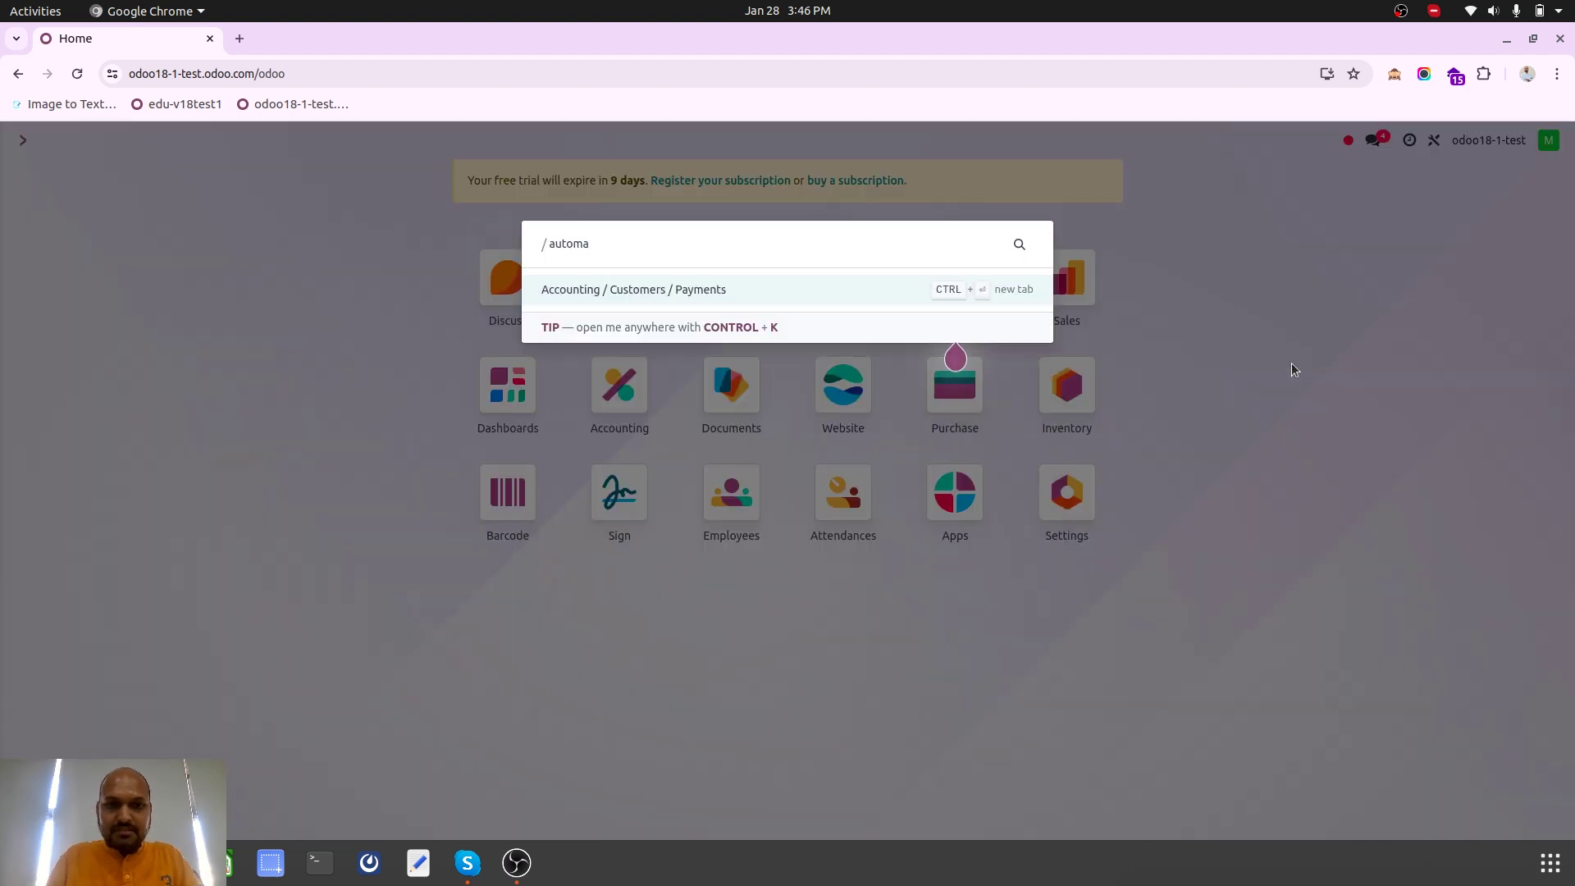
{"action": "left_click", "coordinate": [1443, 232]}
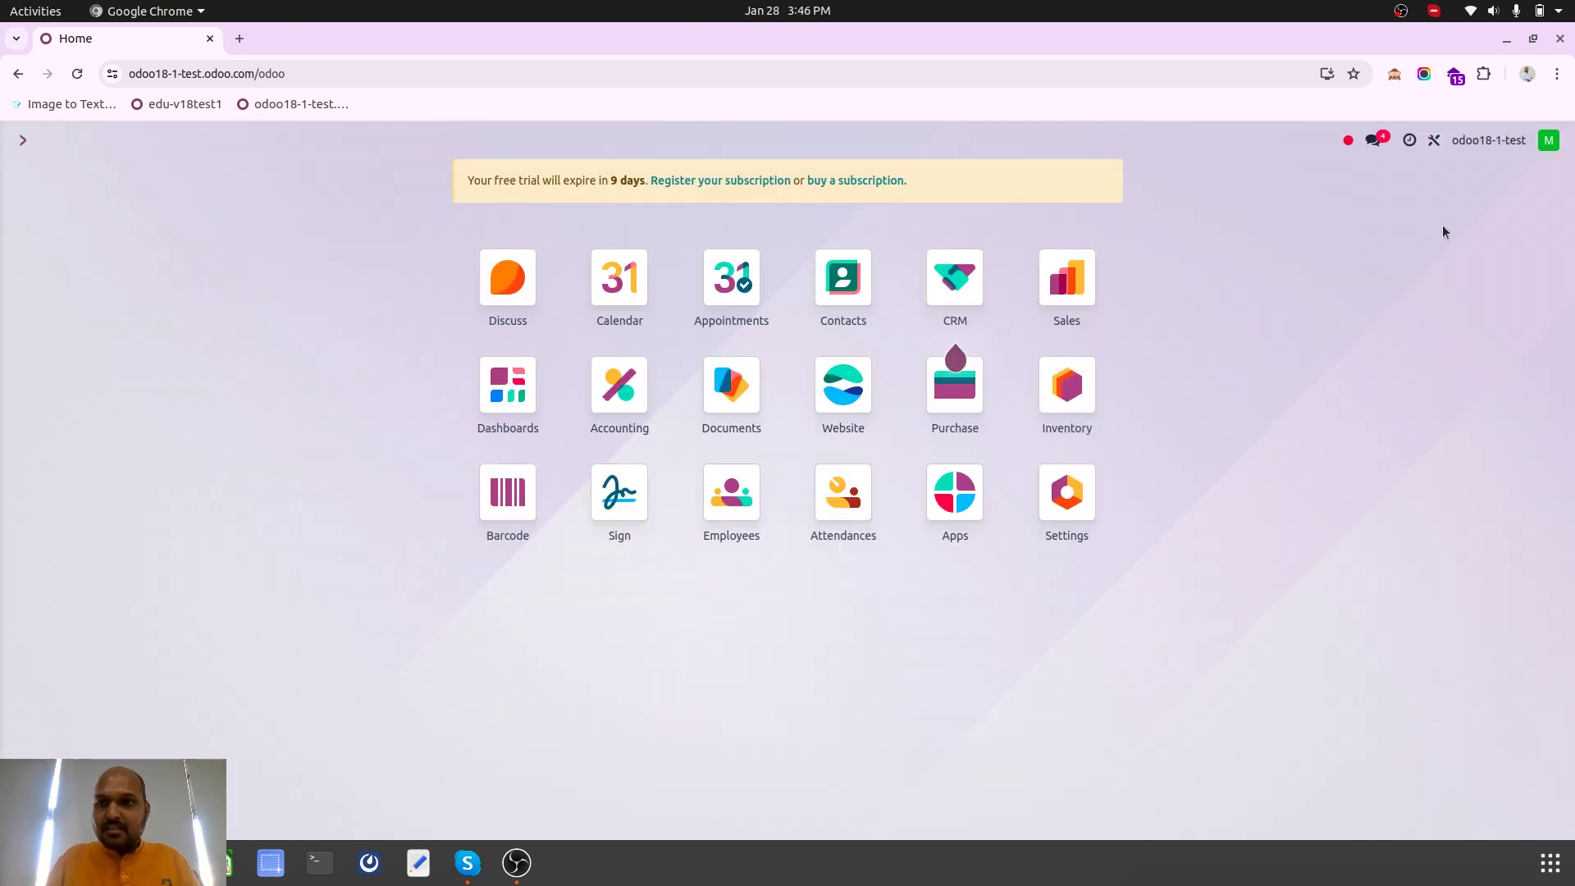
Turn on developer mode and open Automation Rules through the command search
{"action": "left_click", "coordinate": [1394, 75]}
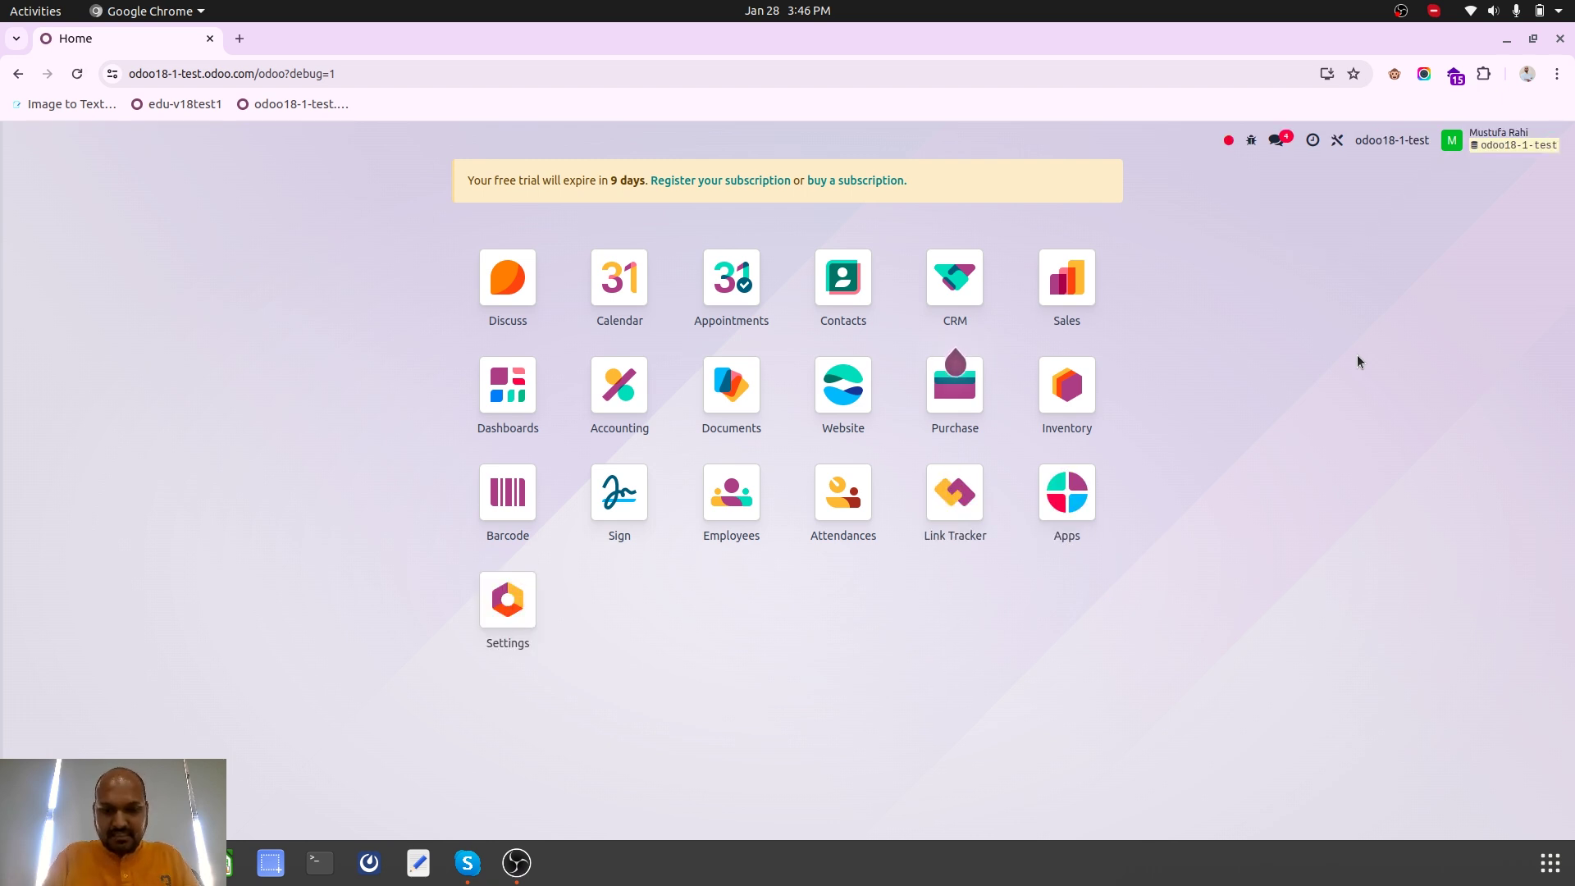
{"action": "type", "text": "autoima"}
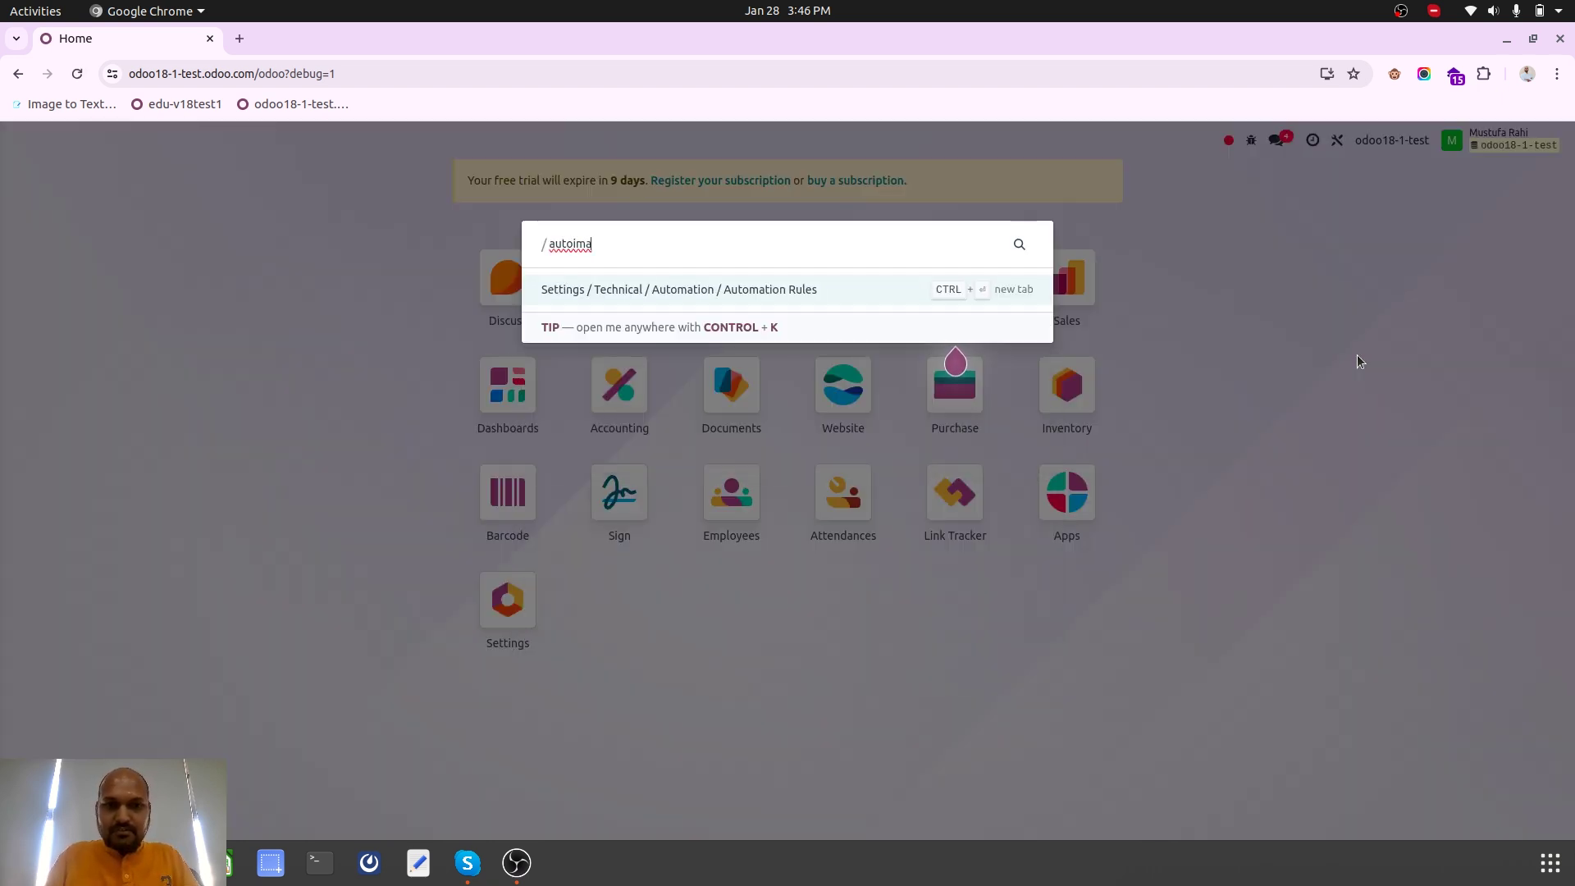
{"action": "key", "text": "Return"}
Create a new automation rule on the Sales Order Line model
{"action": "left_click", "coordinate": [37, 181]}
{"action": "left_click", "coordinate": [117, 276]}
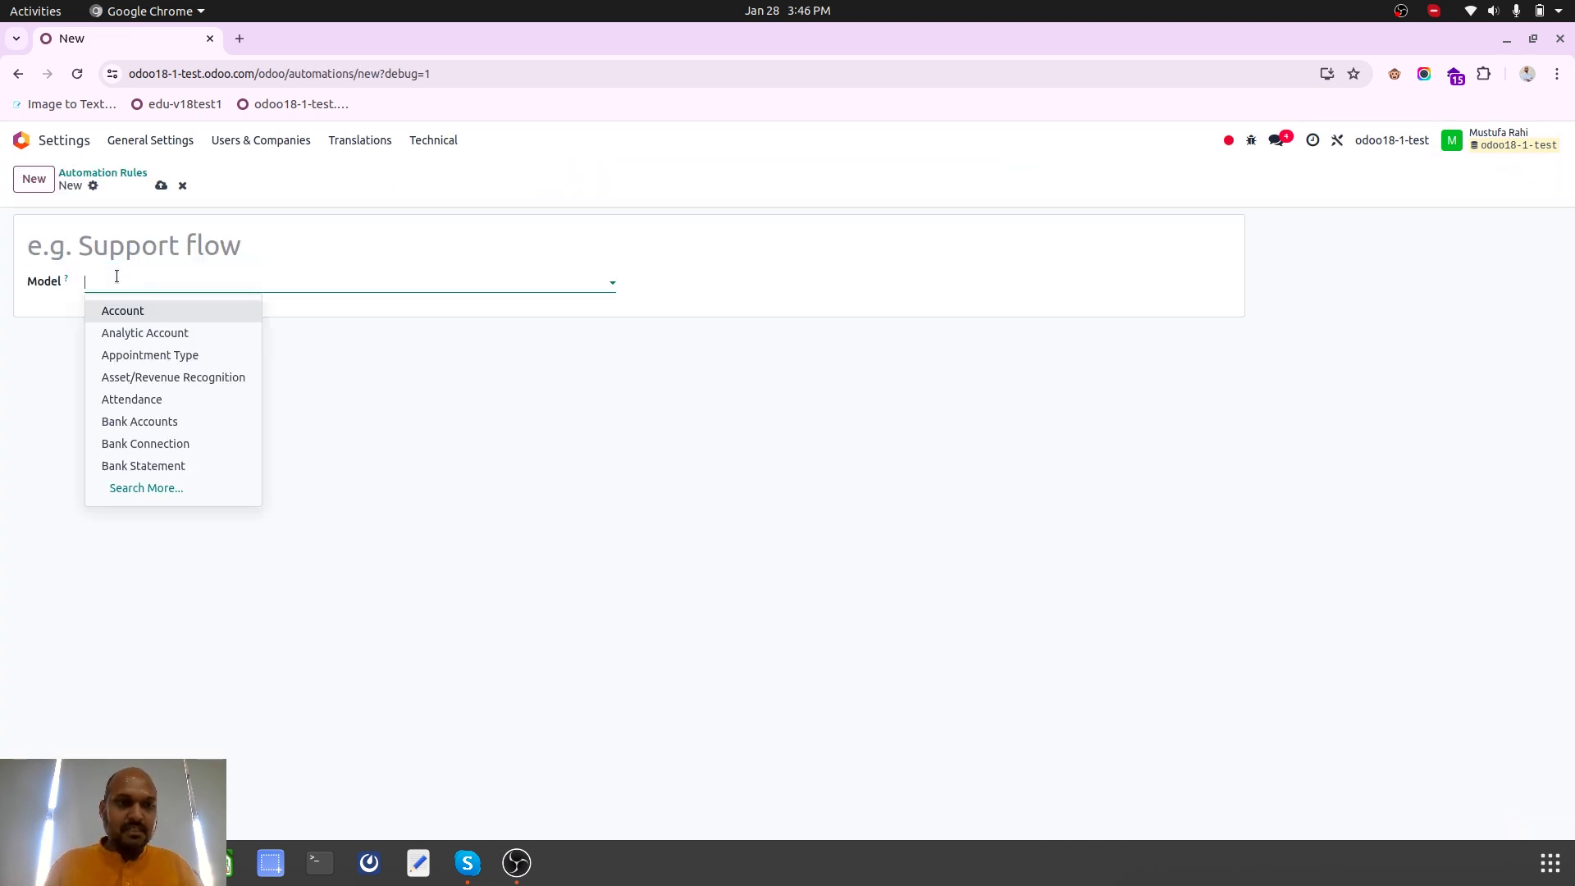
{"action": "type", "text": "sales"}
{"action": "key", "text": "Down"}
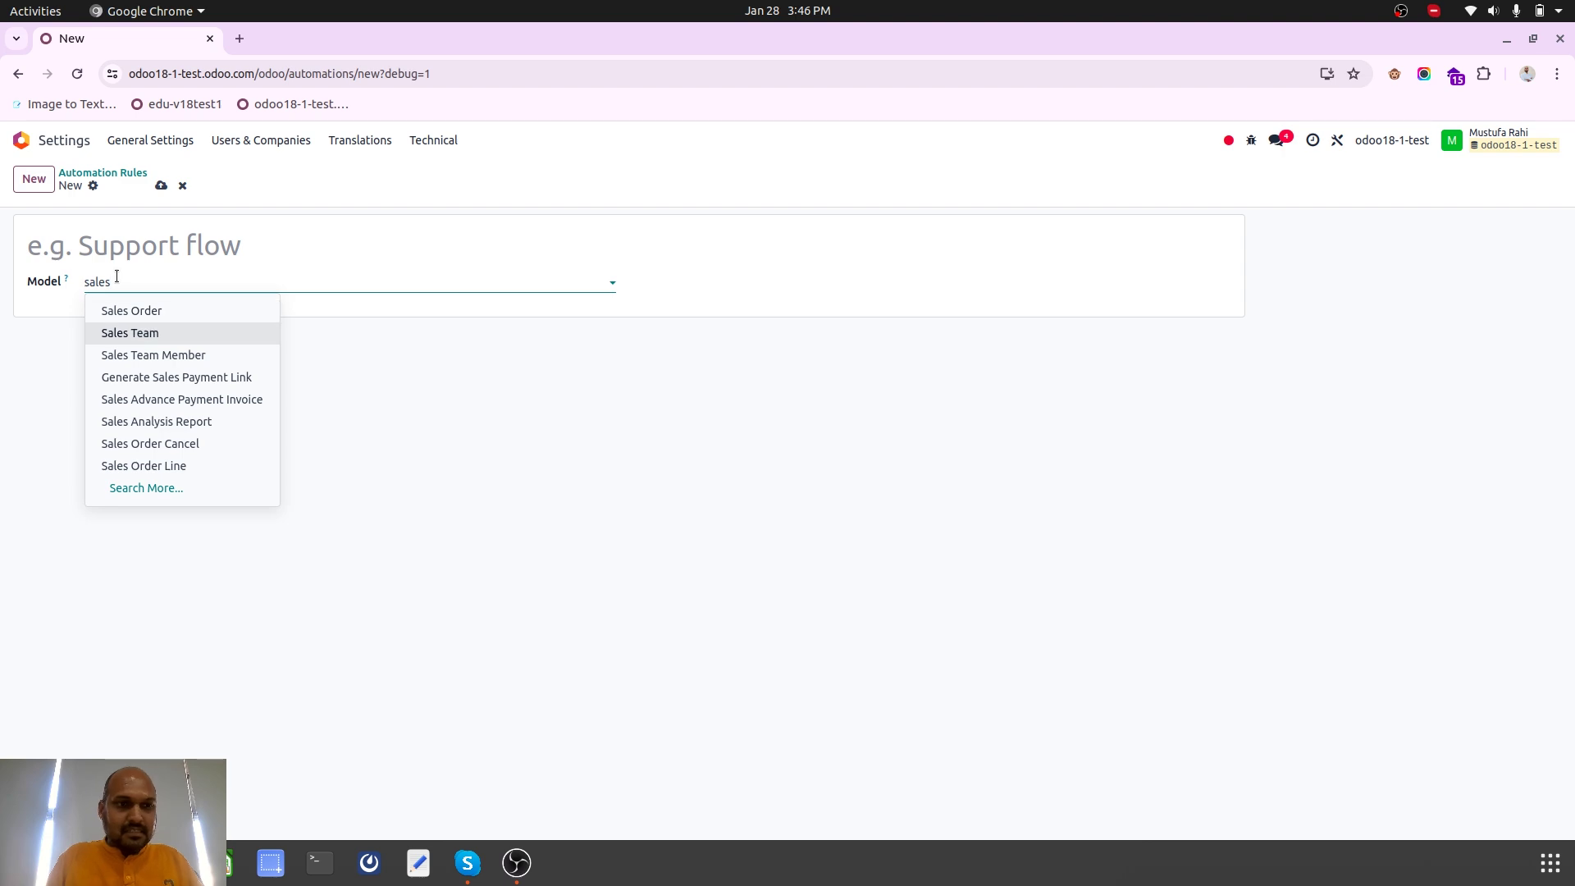
{"action": "key", "text": "Down"}
{"action": "key", "text": "Down"}
{"action": "key", "text": "Down"}
{"action": "key", "text": "Down"}
{"action": "key", "text": "Down"}
{"action": "key", "text": "Down"}
{"action": "key", "text": "Return"}
Name the rule 'Frozen Items' and set its trigger to On save
{"action": "left_click", "coordinate": [159, 250]}
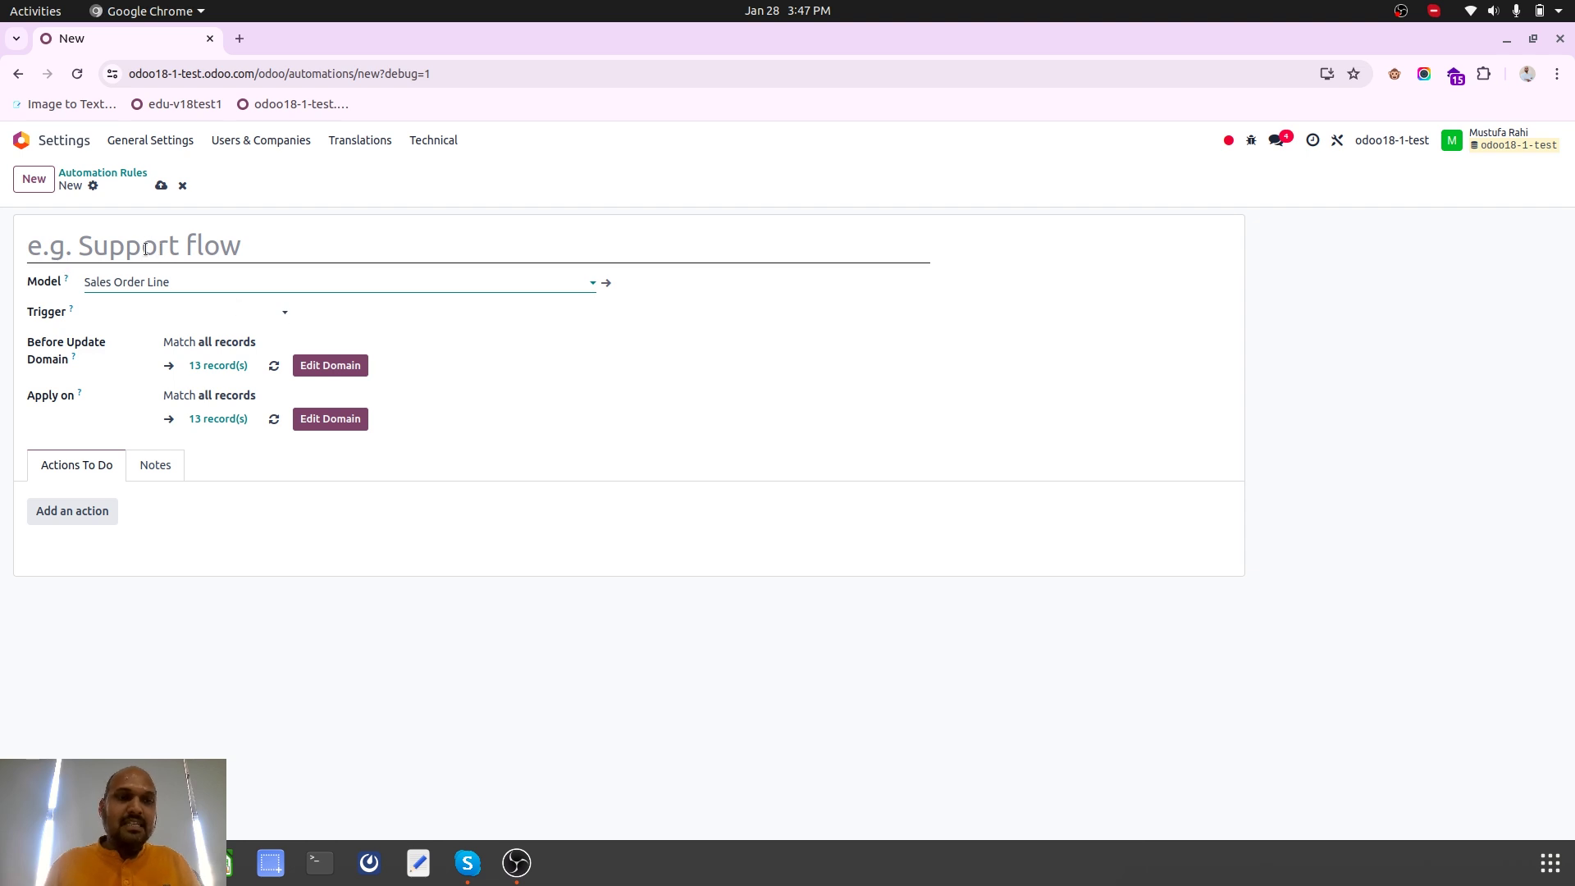
{"action": "type", "text": "Frozen"}
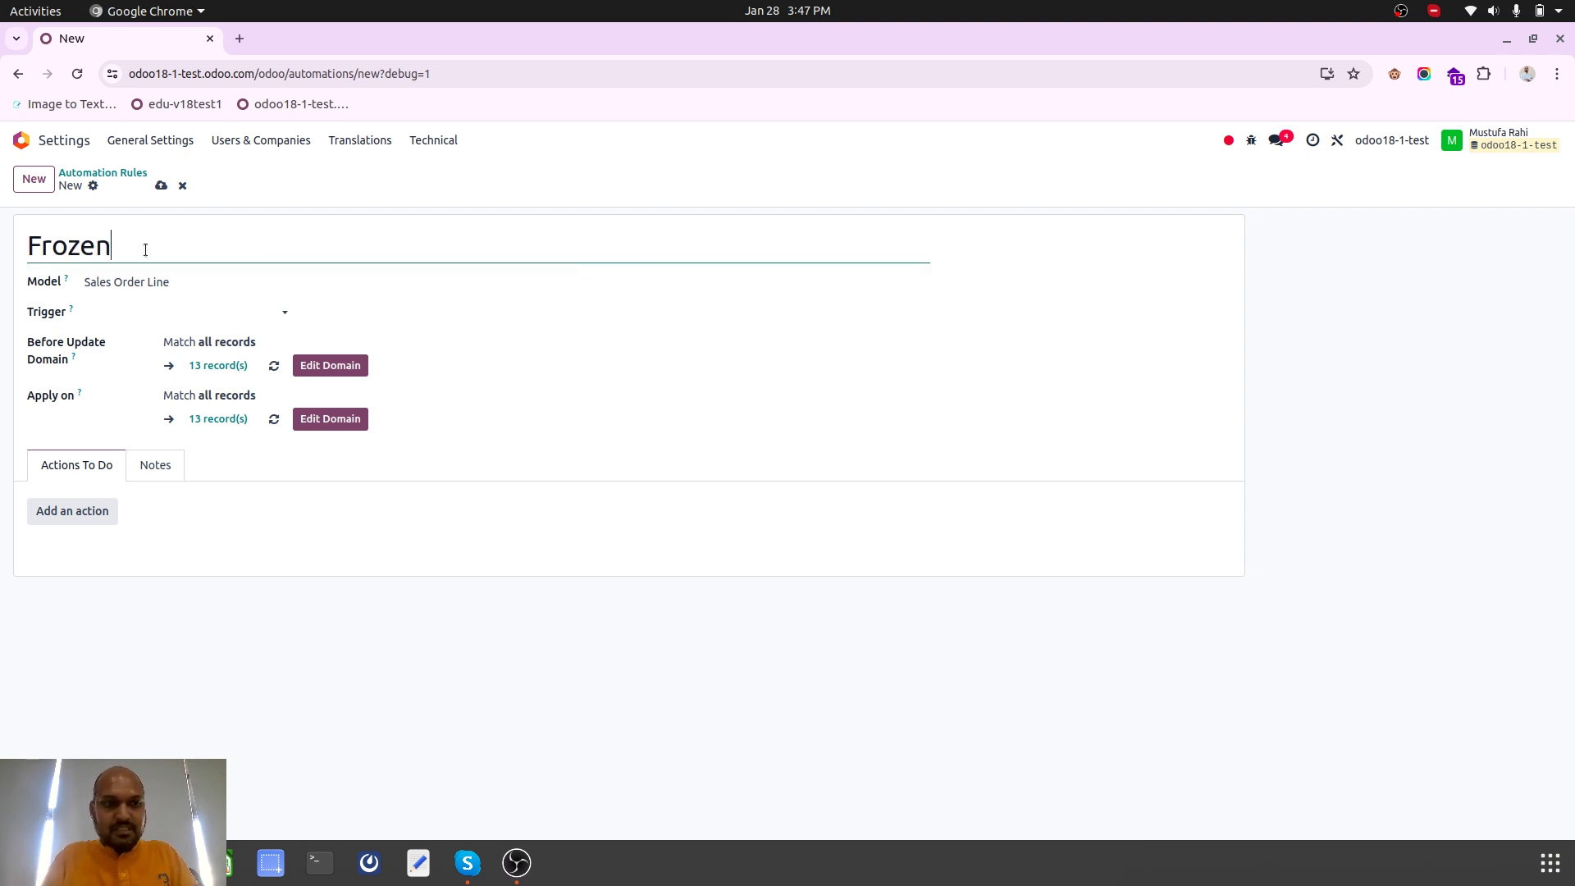
{"action": "type", "text": "Fulf"}
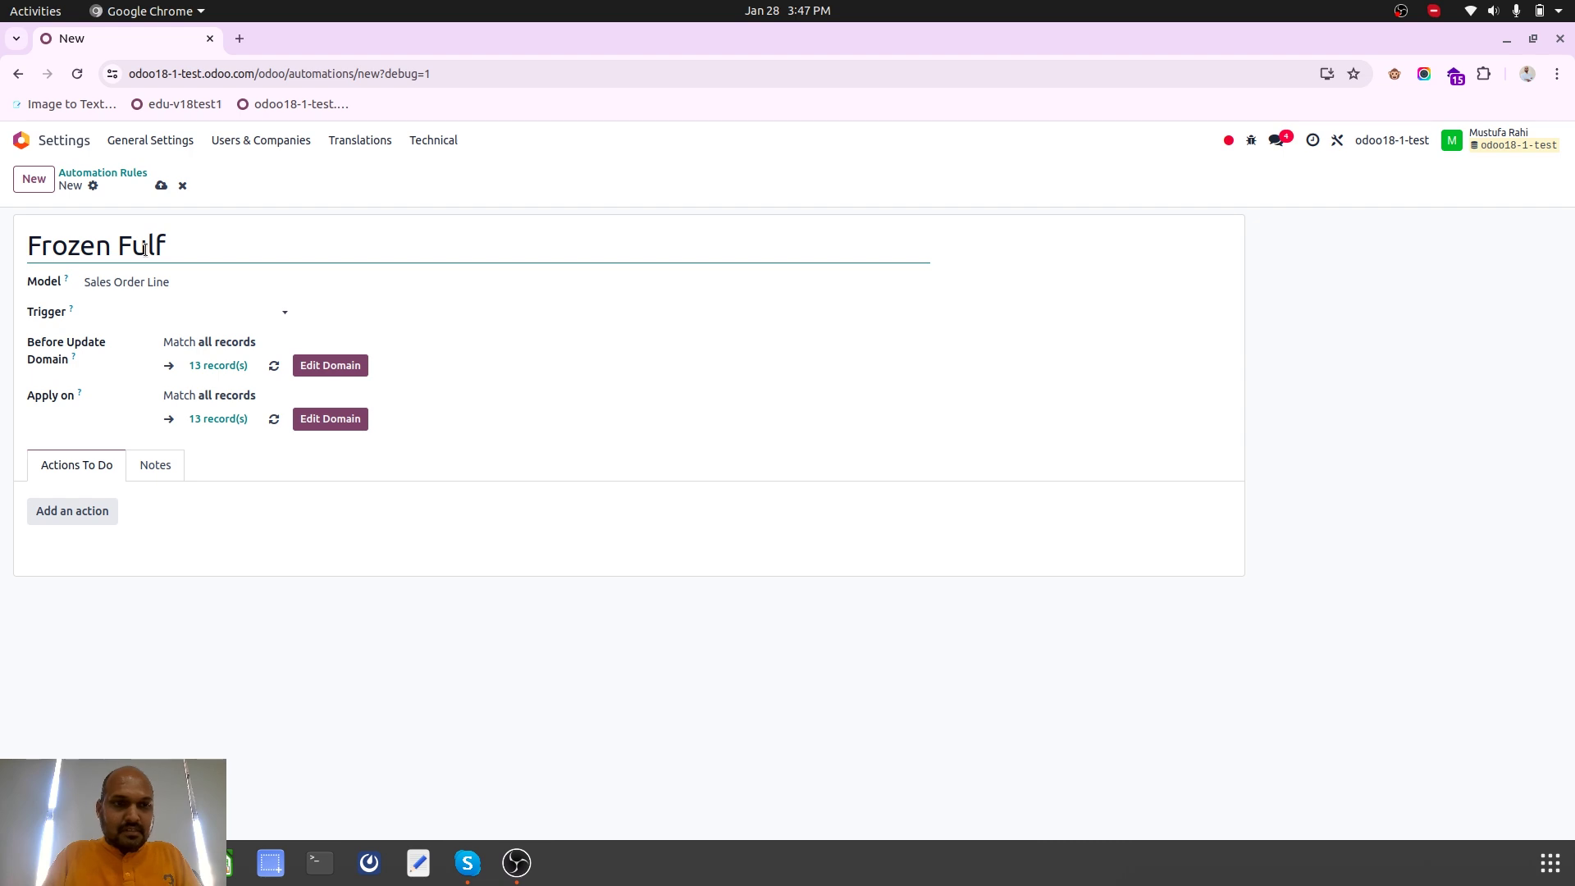
{"action": "key", "text": "BackSpace"}
{"action": "key", "text": "BackSpace"}
{"action": "key", "text": "BackSpace"}
{"action": "key", "text": "BackSpace"}
{"action": "type", "text": "Items"}
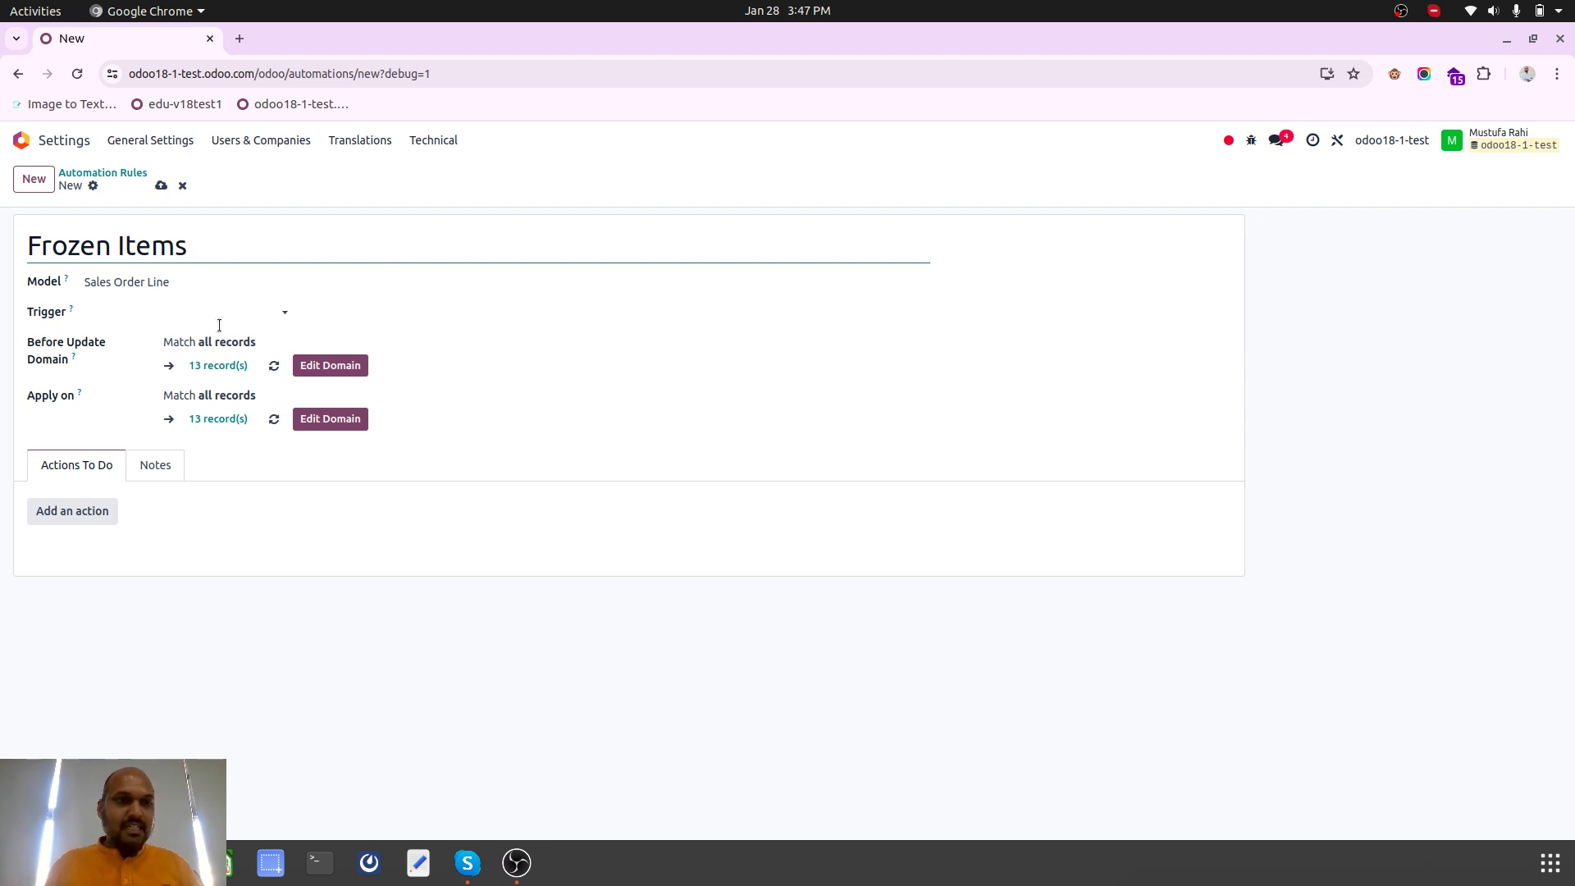
{"action": "left_click", "coordinate": [216, 307]}
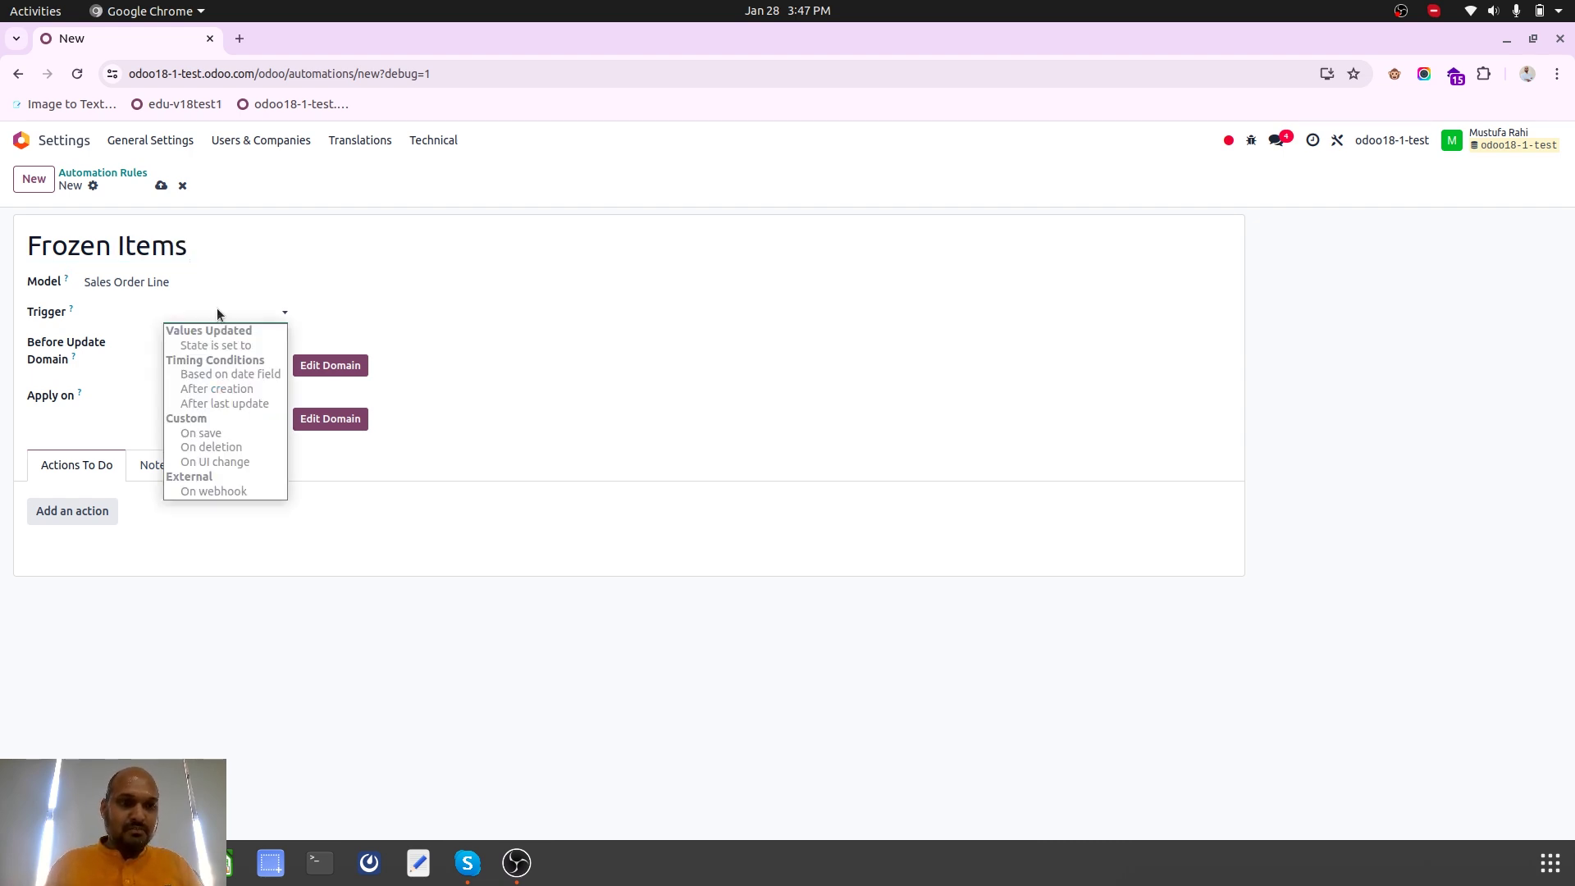
{"action": "left_click", "coordinate": [229, 432]}
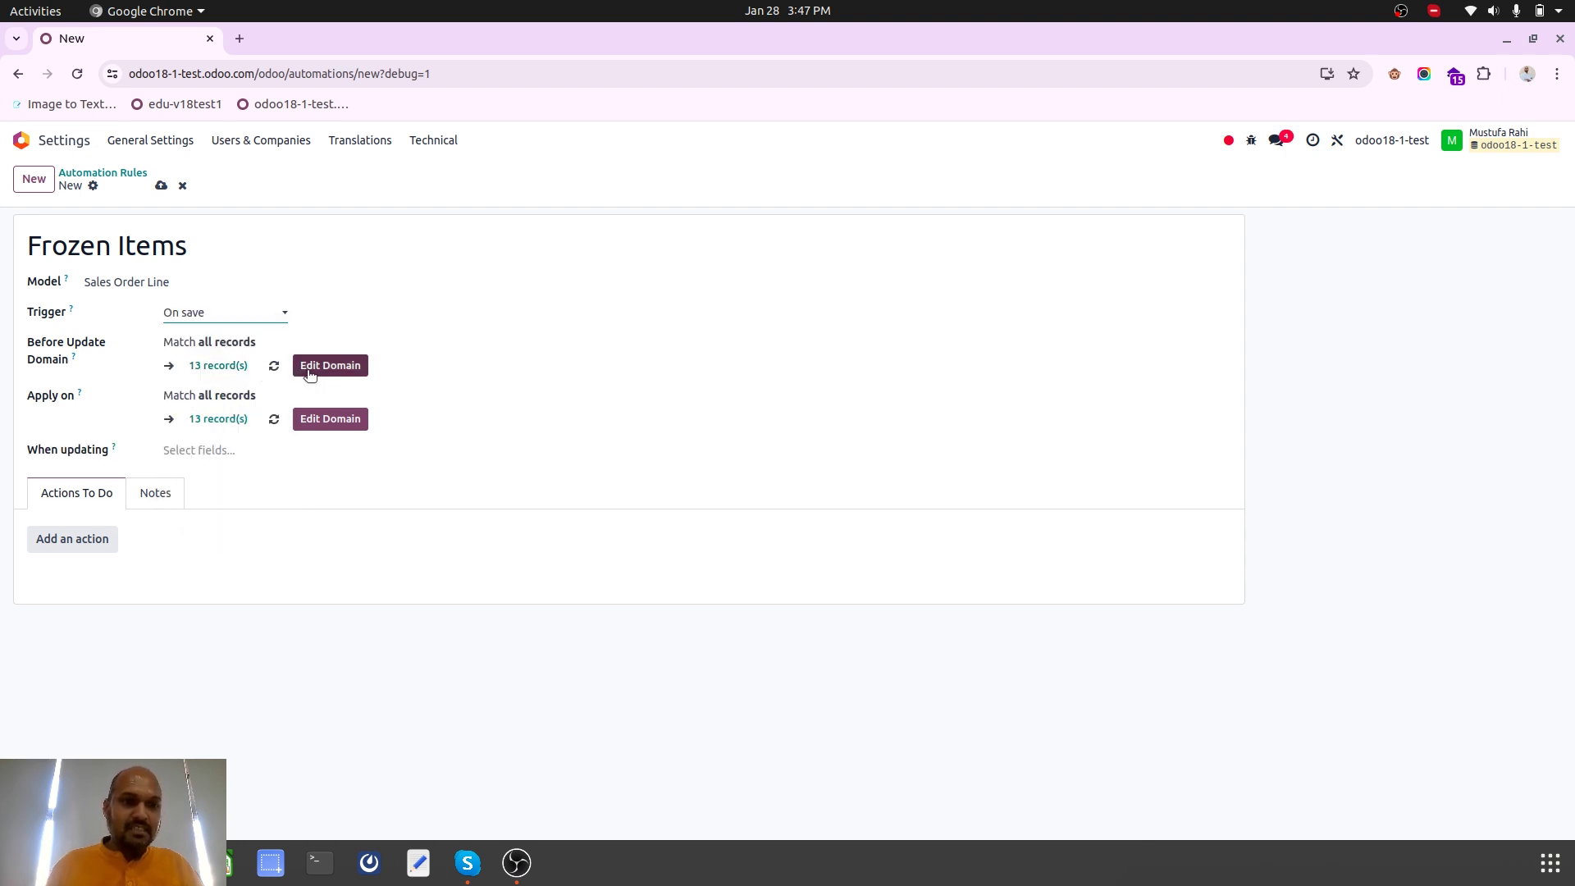
Add a domain condition on the Product Template > Product Category field
{"action": "left_click", "coordinate": [338, 419]}
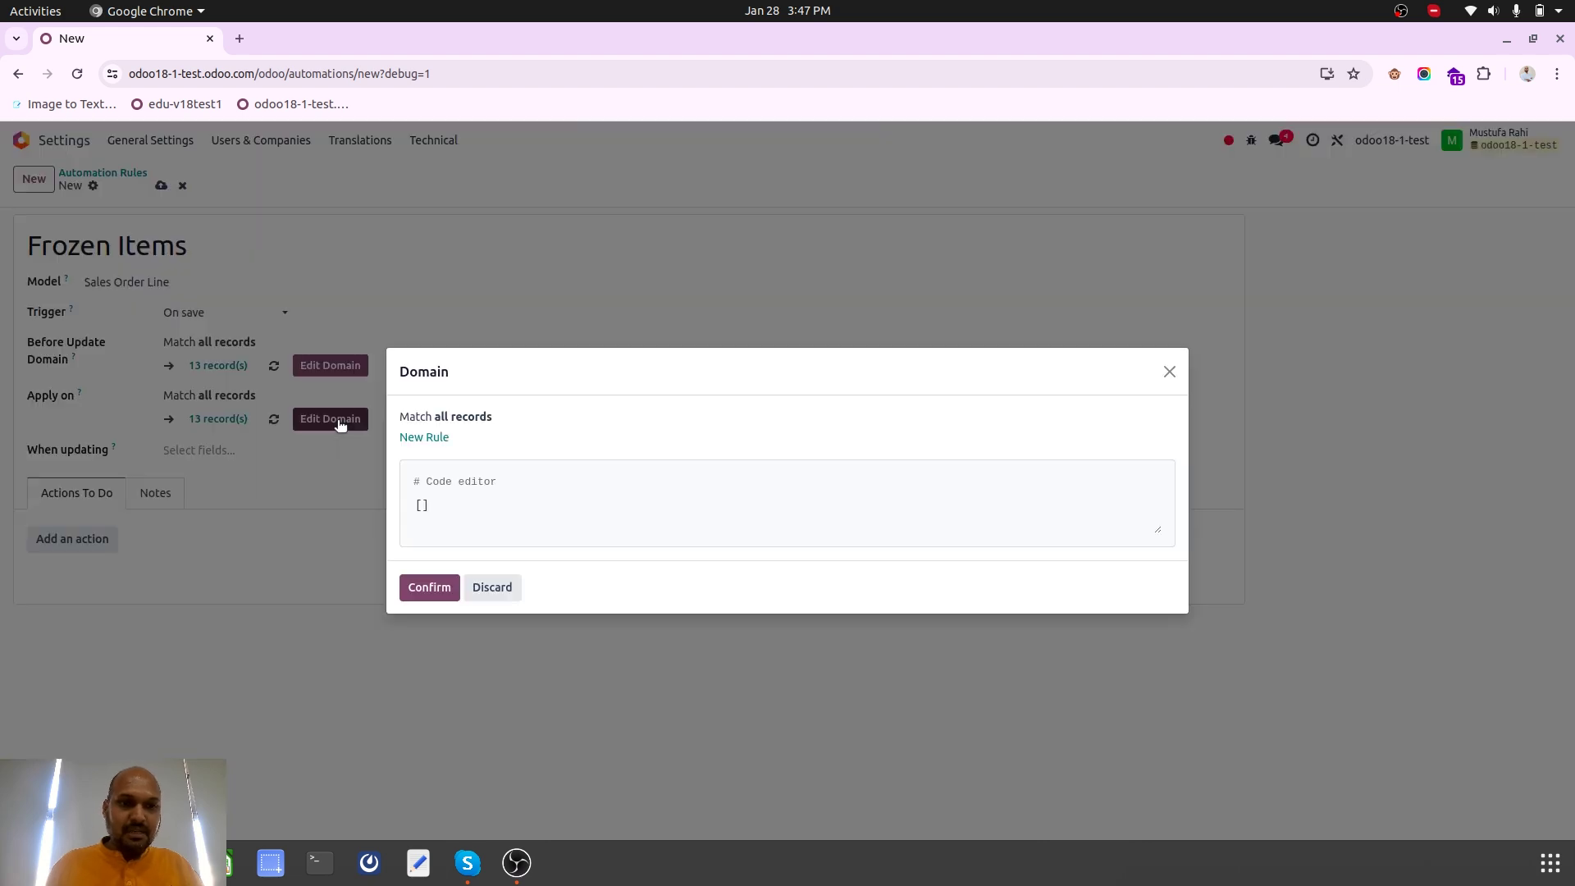
{"action": "left_click", "coordinate": [424, 439]}
{"action": "left_click", "coordinate": [496, 426]}
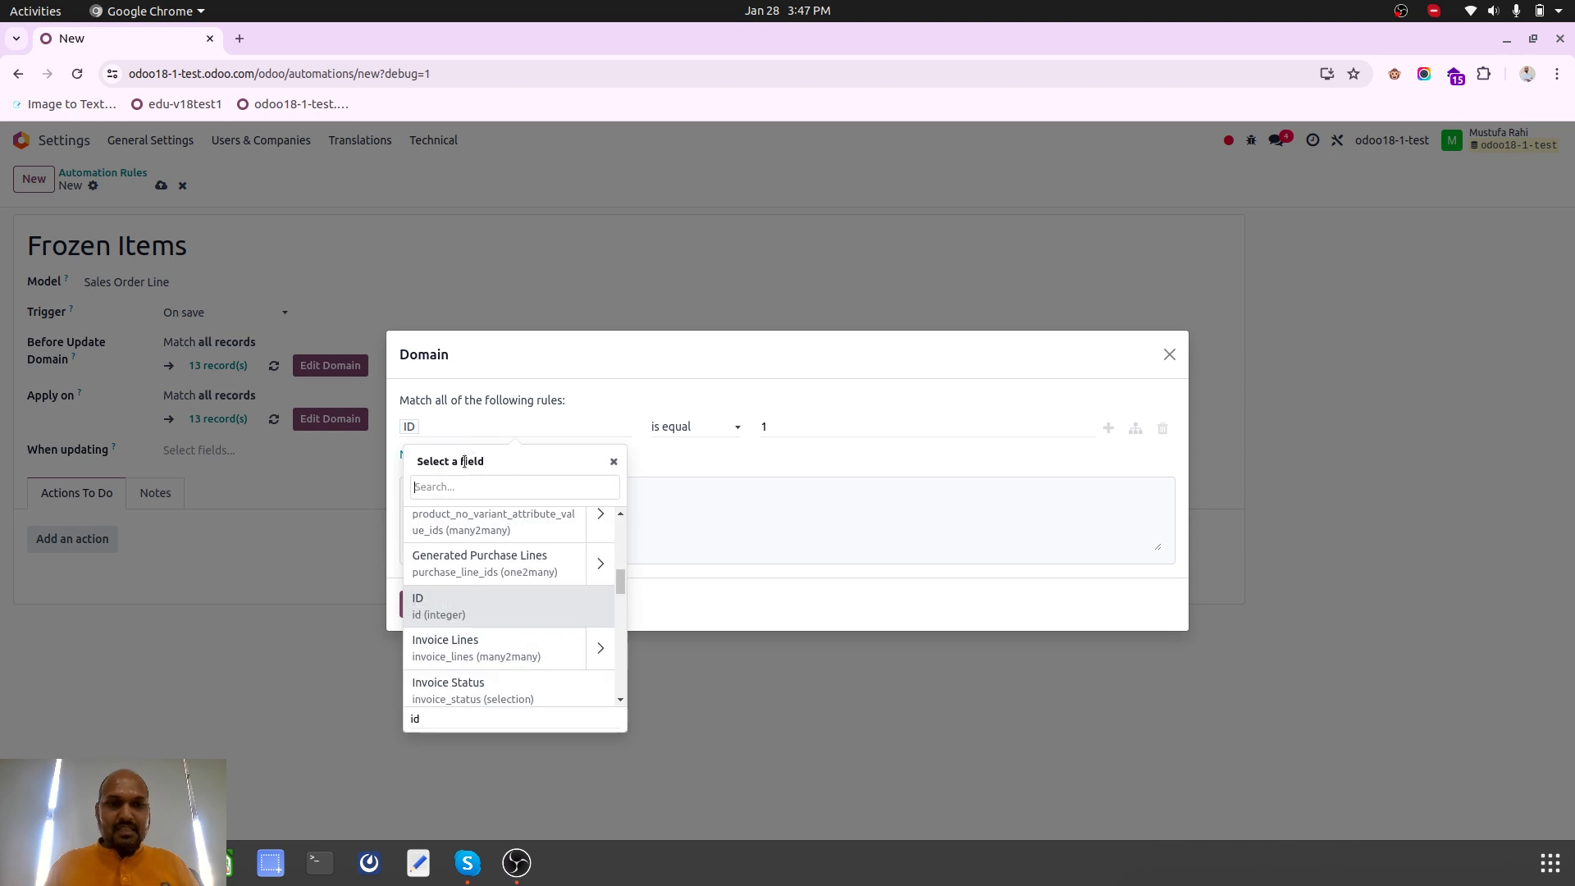
{"action": "type", "text": "product"}
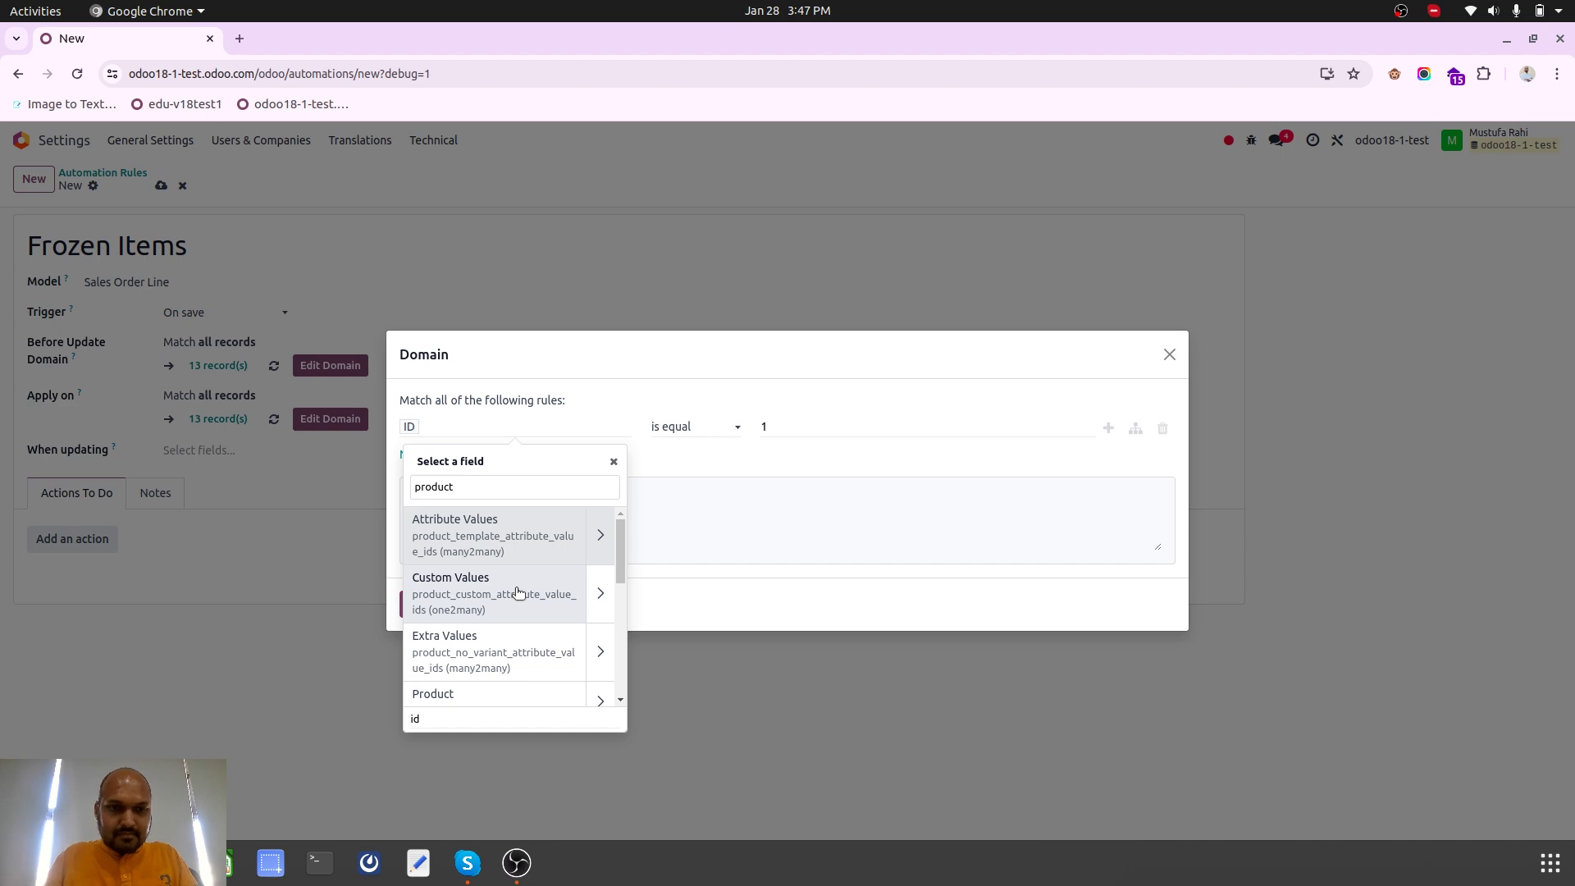
{"action": "scroll", "coordinate": [517, 592], "scroll_direction": "down", "scroll_amount": 3}
{"action": "scroll", "coordinate": [529, 611], "scroll_direction": "up", "scroll_amount": 1}
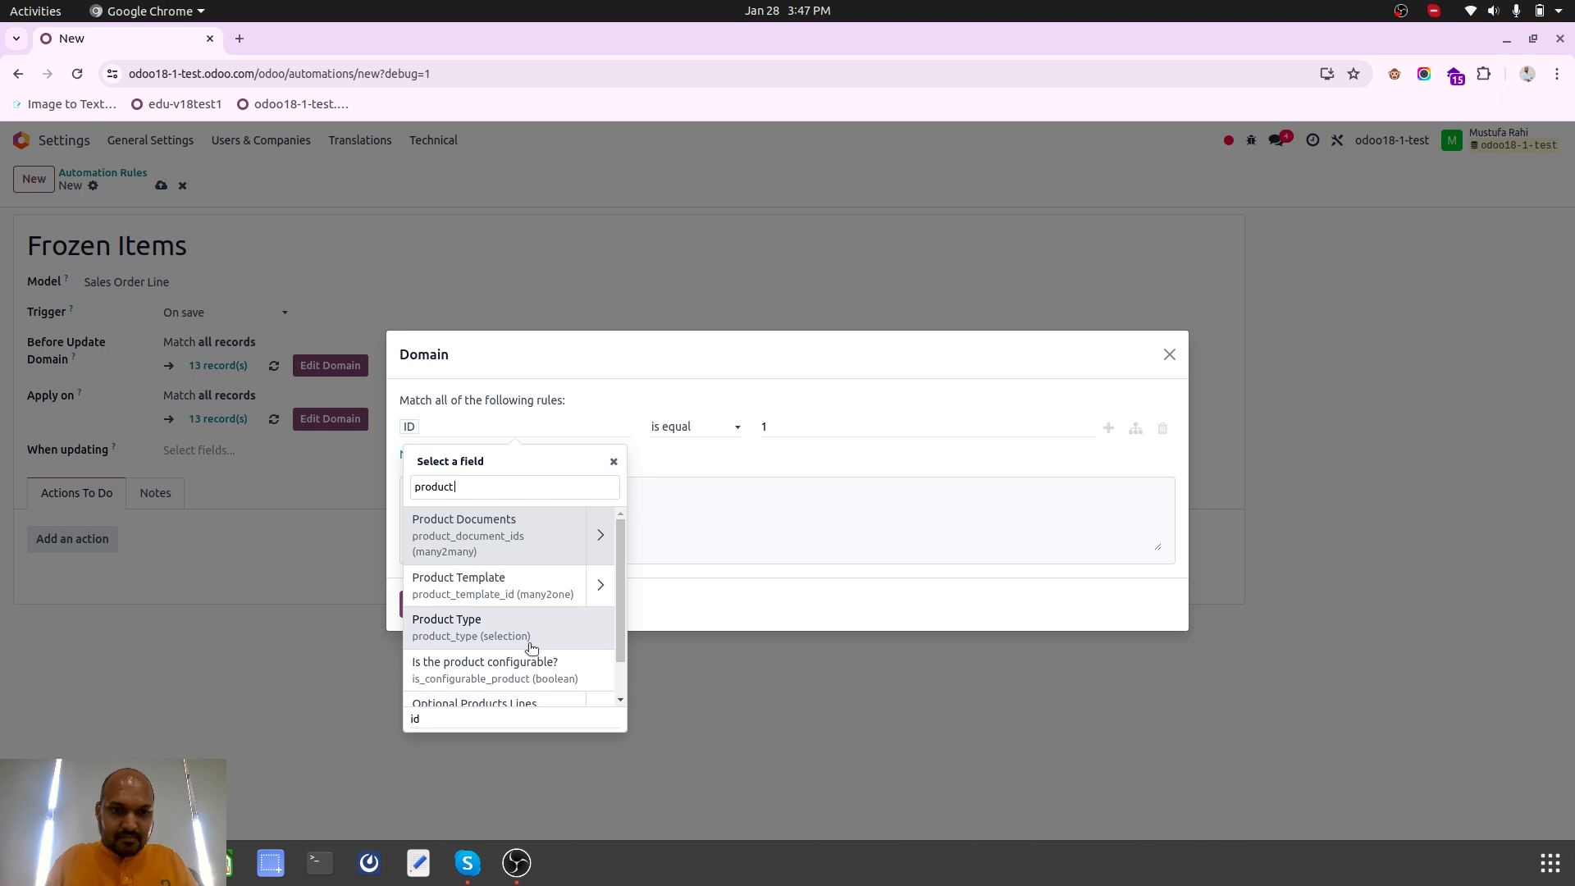
{"action": "scroll", "coordinate": [531, 636], "scroll_direction": "down", "scroll_amount": 1}
{"action": "scroll", "coordinate": [532, 648], "scroll_direction": "up", "scroll_amount": 1}
{"action": "scroll", "coordinate": [532, 648], "scroll_direction": "down", "scroll_amount": 1}
{"action": "scroll", "coordinate": [531, 648], "scroll_direction": "up", "scroll_amount": 1}
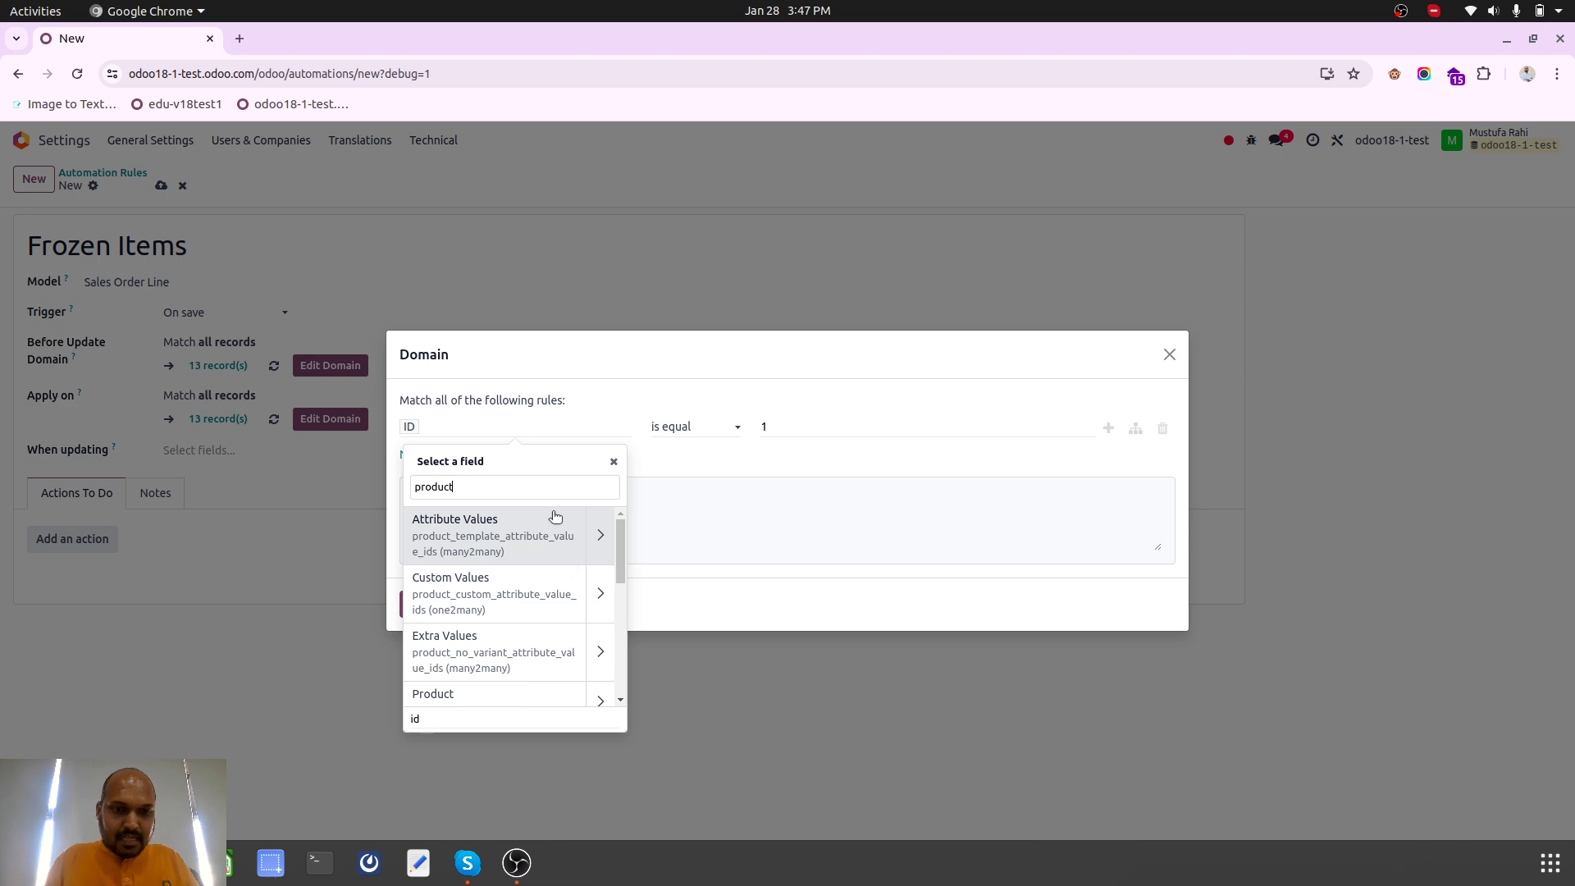
{"action": "type", "text": "t"}
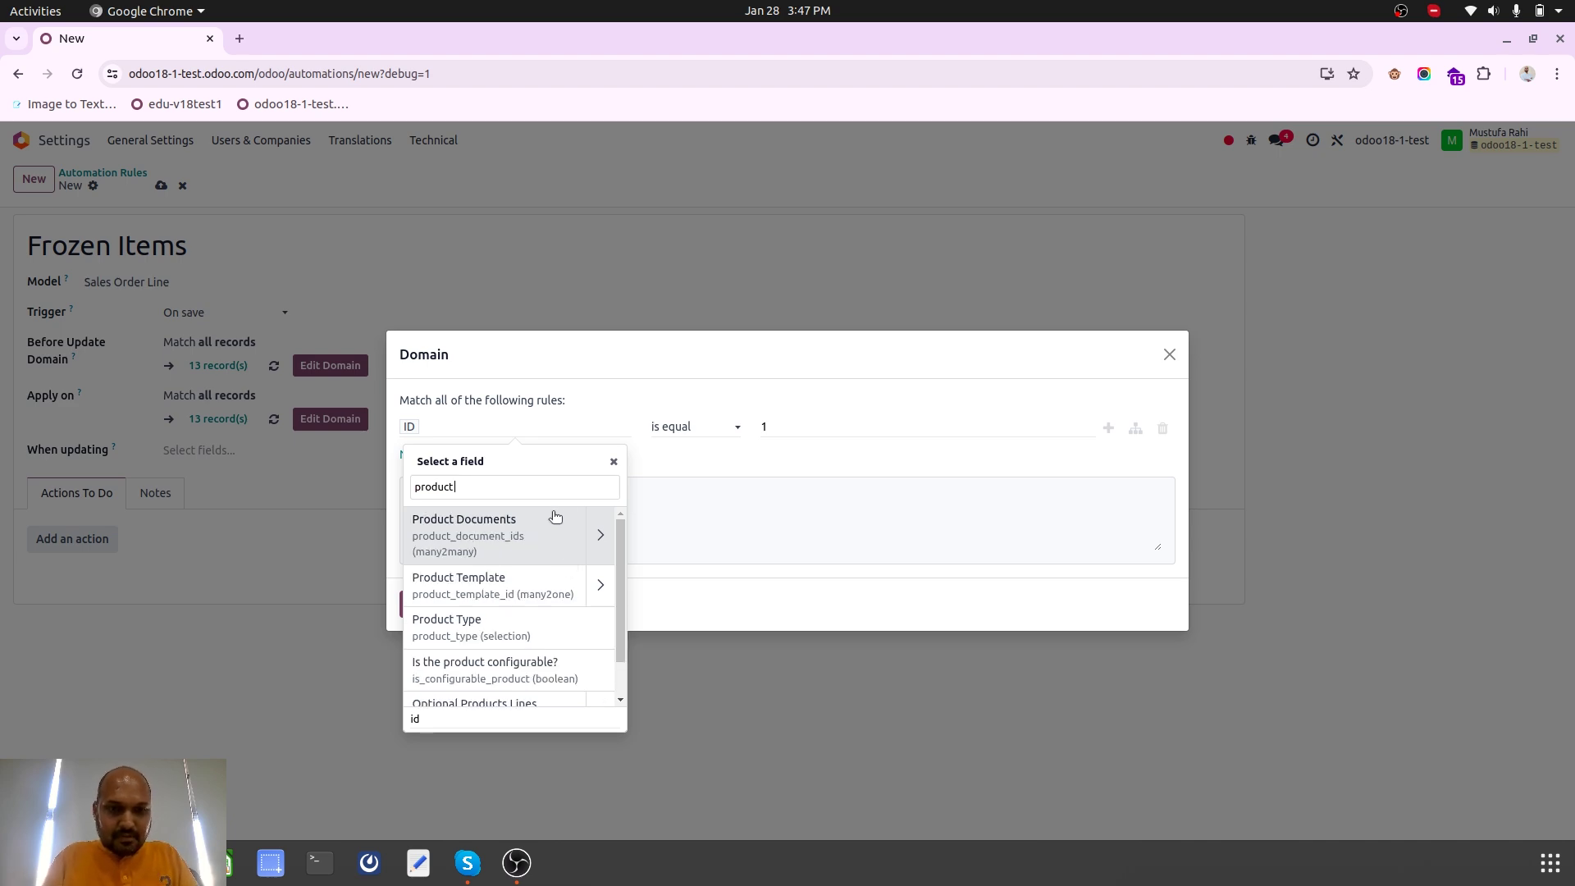
{"action": "type", "text": " ca"}
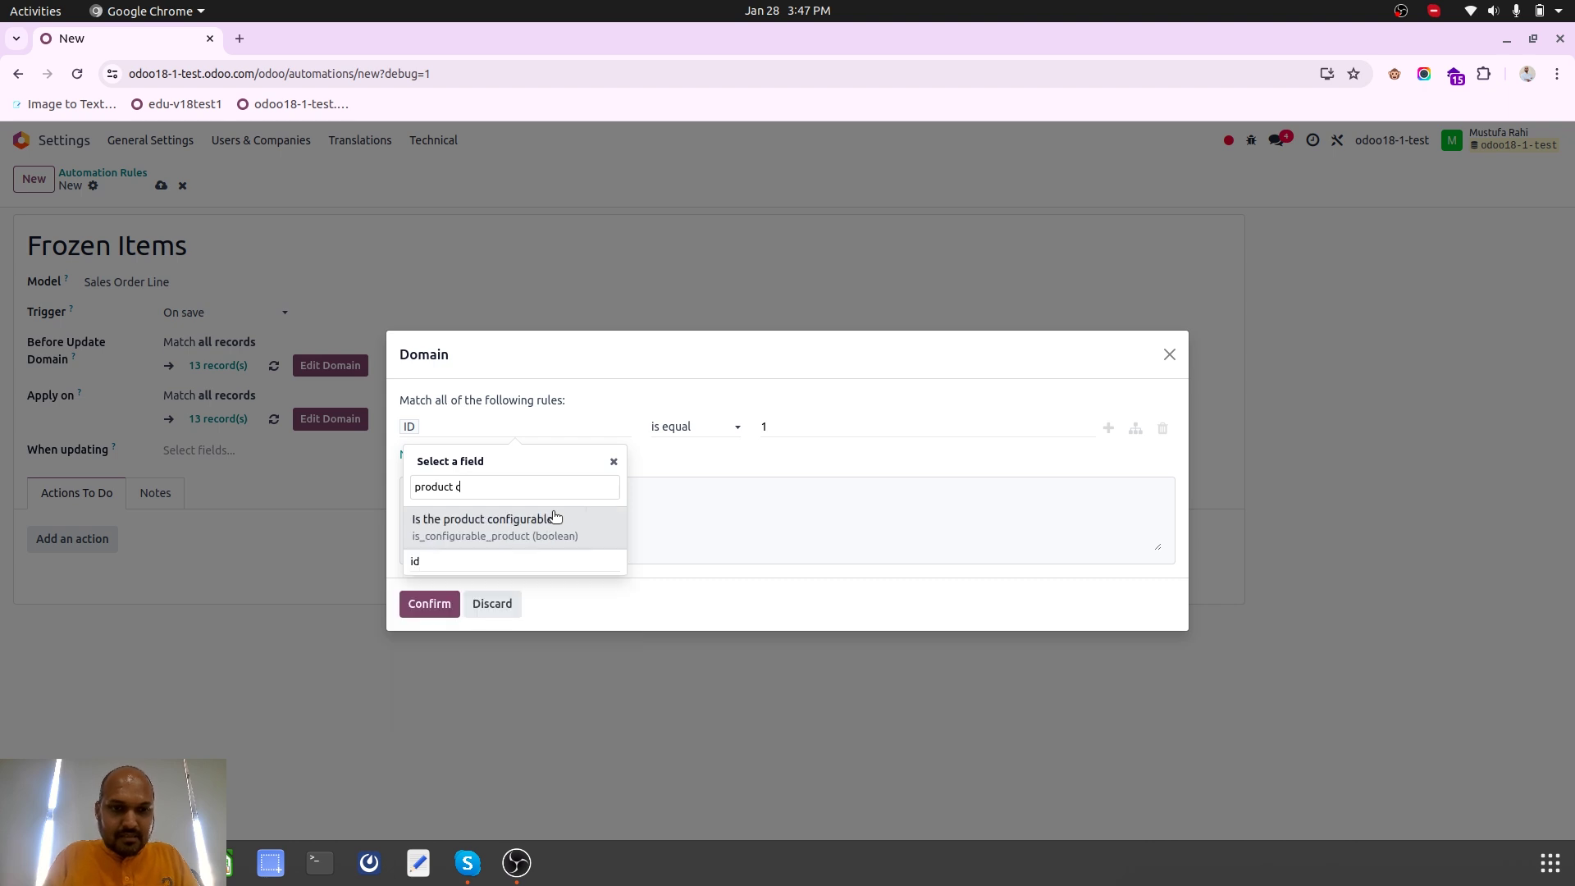
{"action": "key", "text": "BackSpace"}
{"action": "type", "text": "te"}
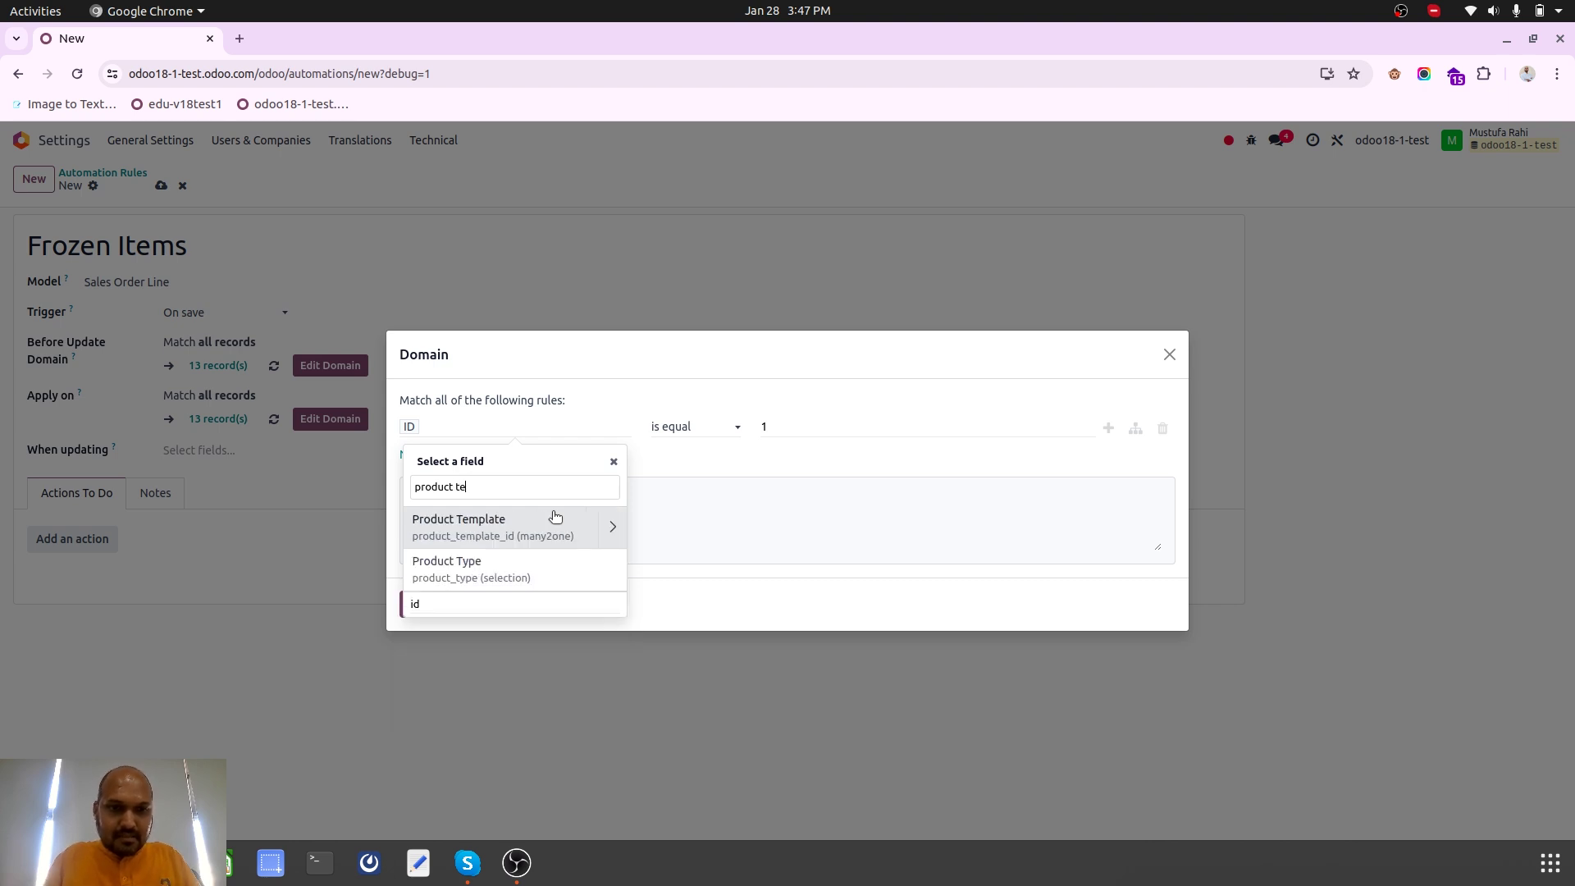
{"action": "left_click", "coordinate": [611, 527]}
{"action": "type", "text": "p"}
{"action": "key", "text": "Down"}
{"action": "key", "text": "Down"}
{"action": "key", "text": "Down"}
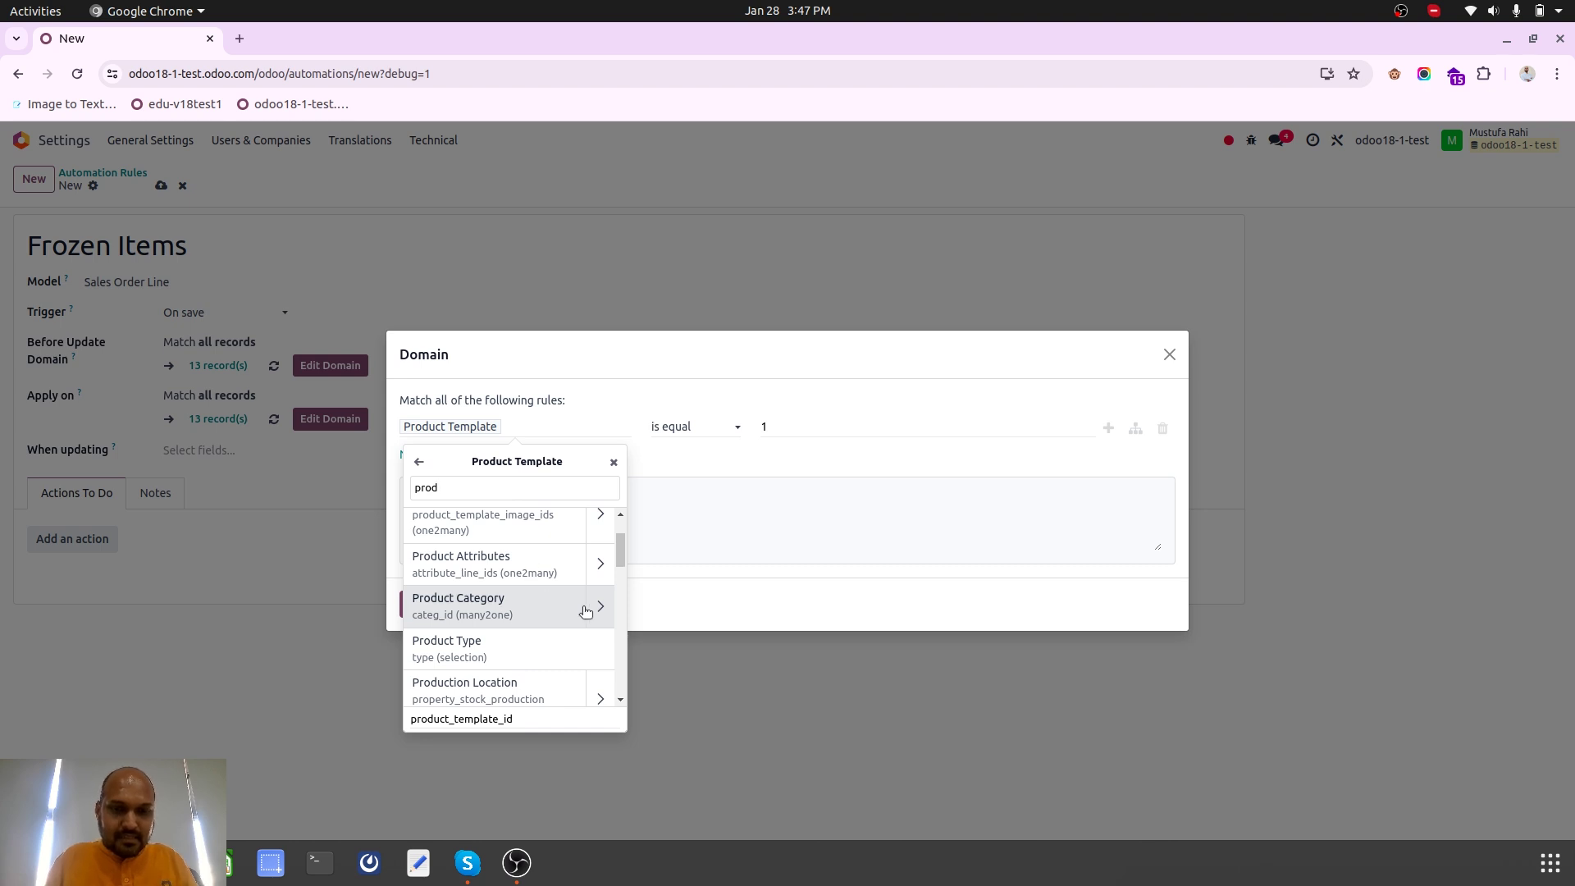
{"action": "left_click", "coordinate": [540, 607]}
Make the condition Product Category is equal to Frozen
{"action": "left_click", "coordinate": [713, 429]}
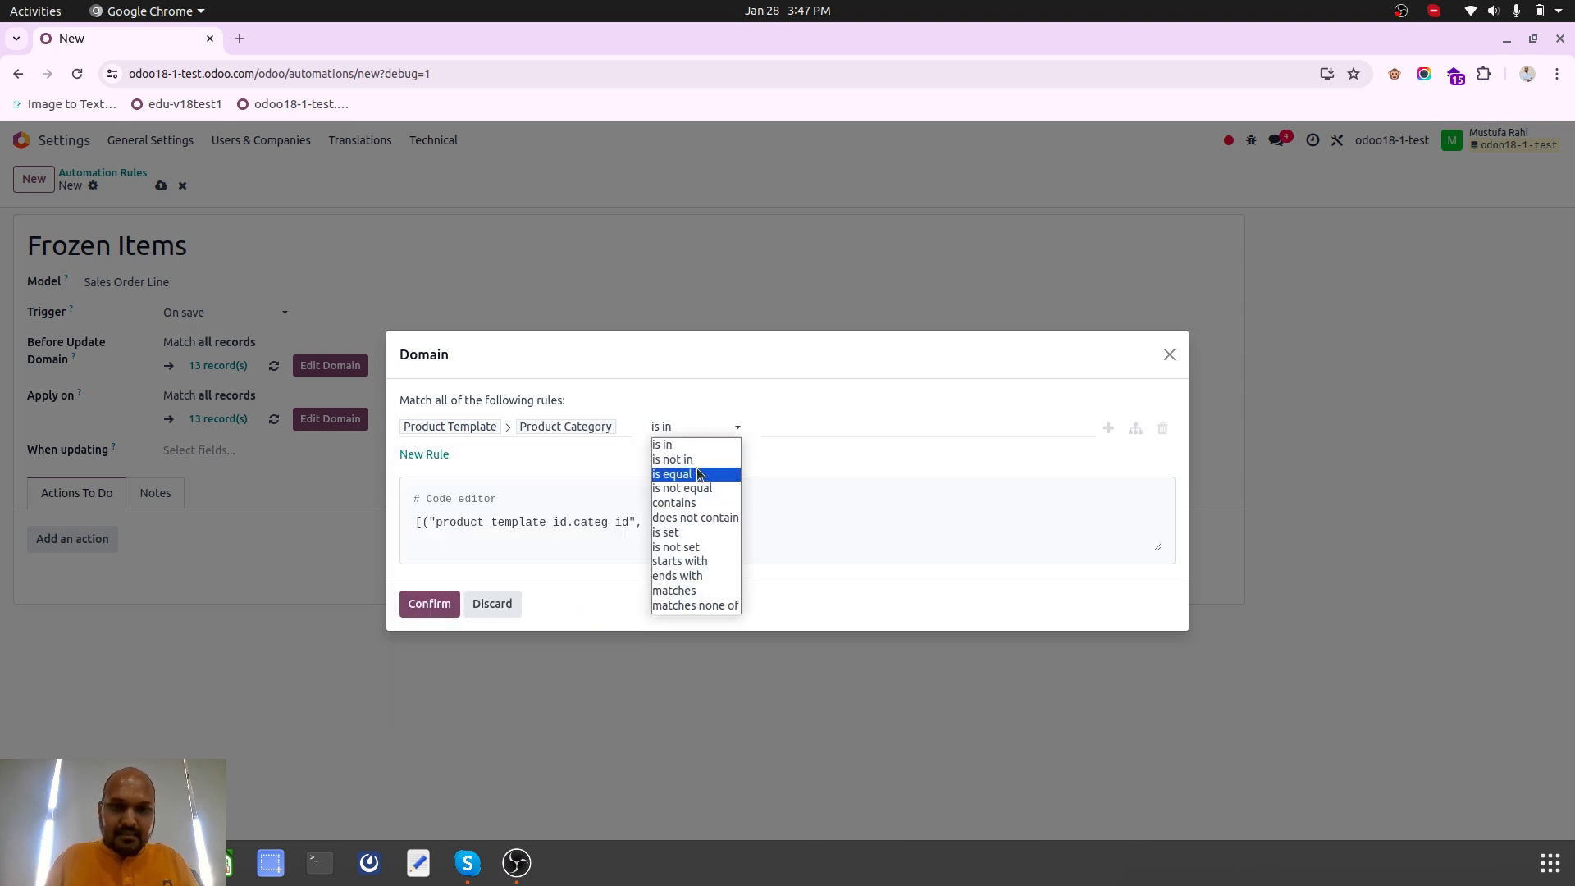
{"action": "left_click", "coordinate": [697, 474]}
{"action": "left_click", "coordinate": [797, 425]}
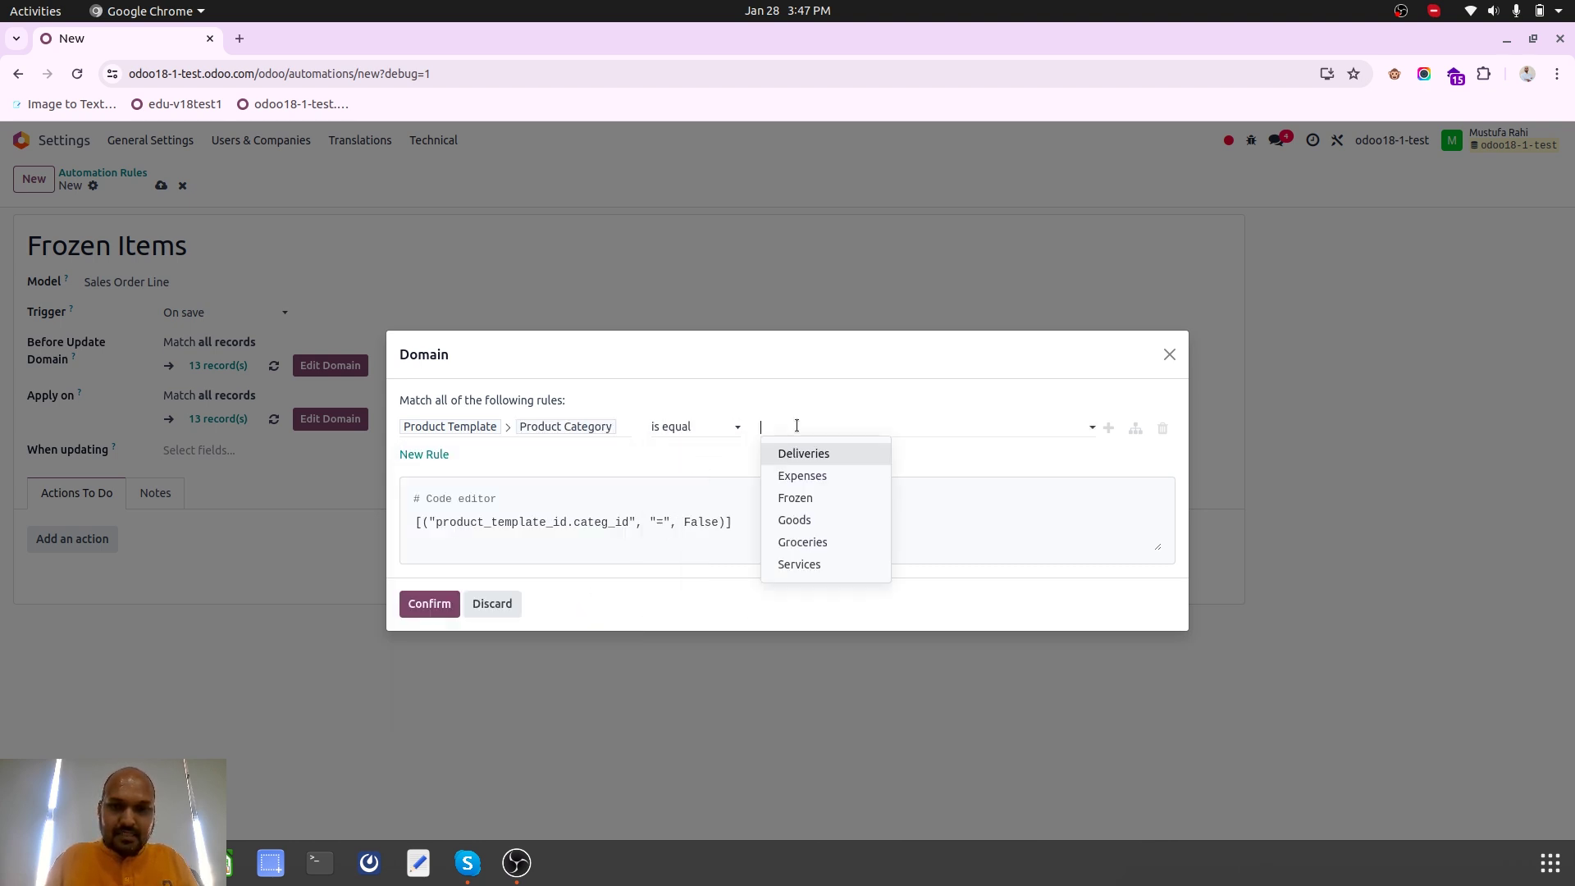
{"action": "left_click", "coordinate": [818, 497]}
Confirm the domain and check the three matching sales order lines
{"action": "left_click", "coordinate": [429, 605]}
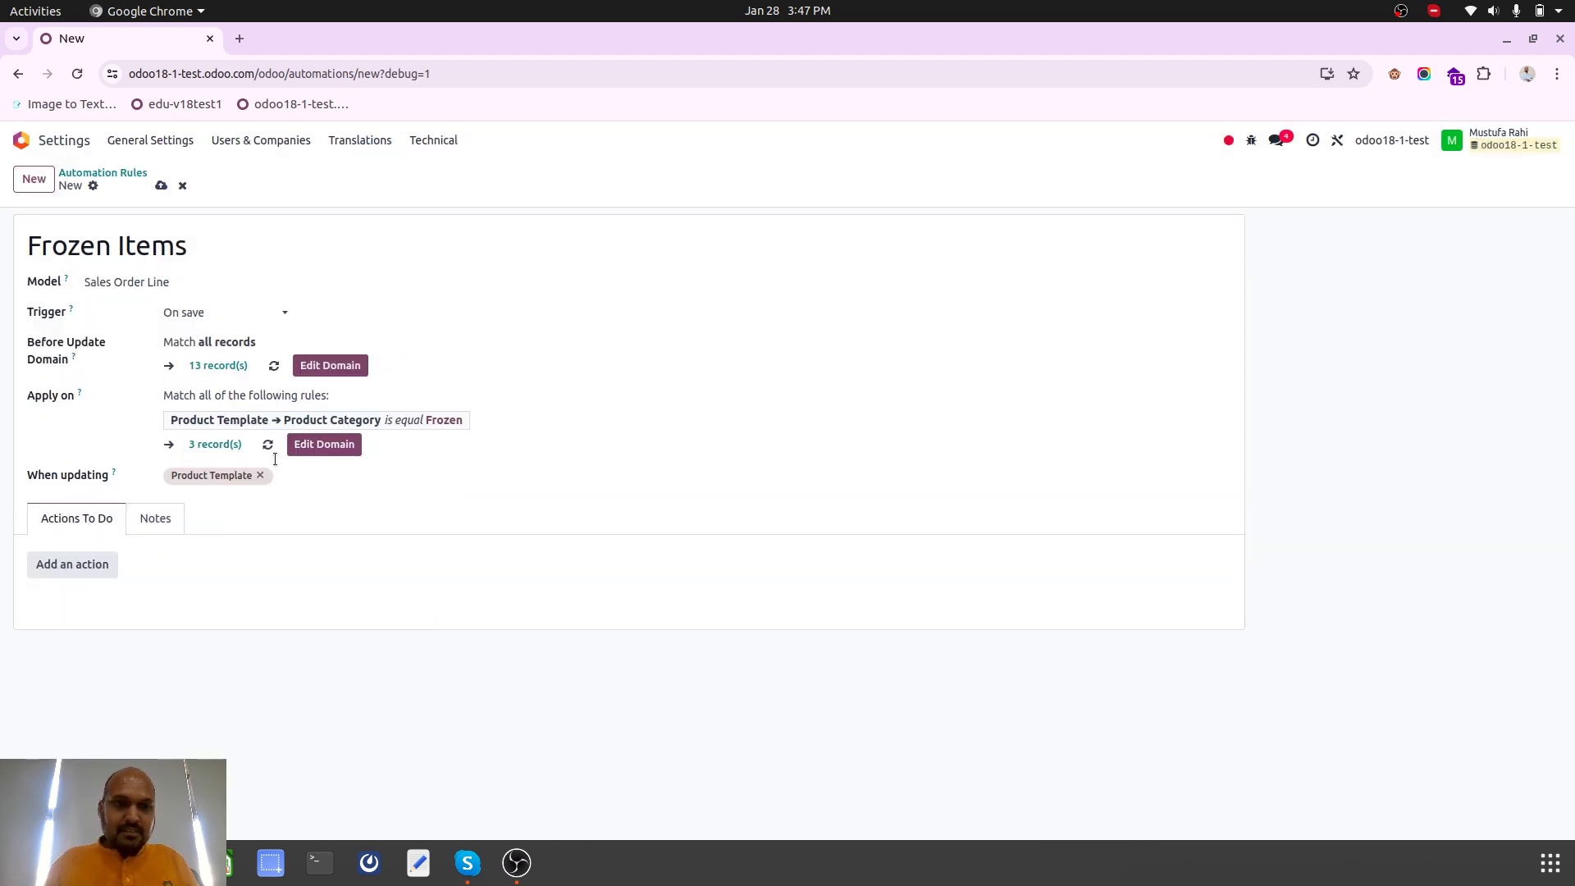
{"action": "left_click", "coordinate": [212, 443]}
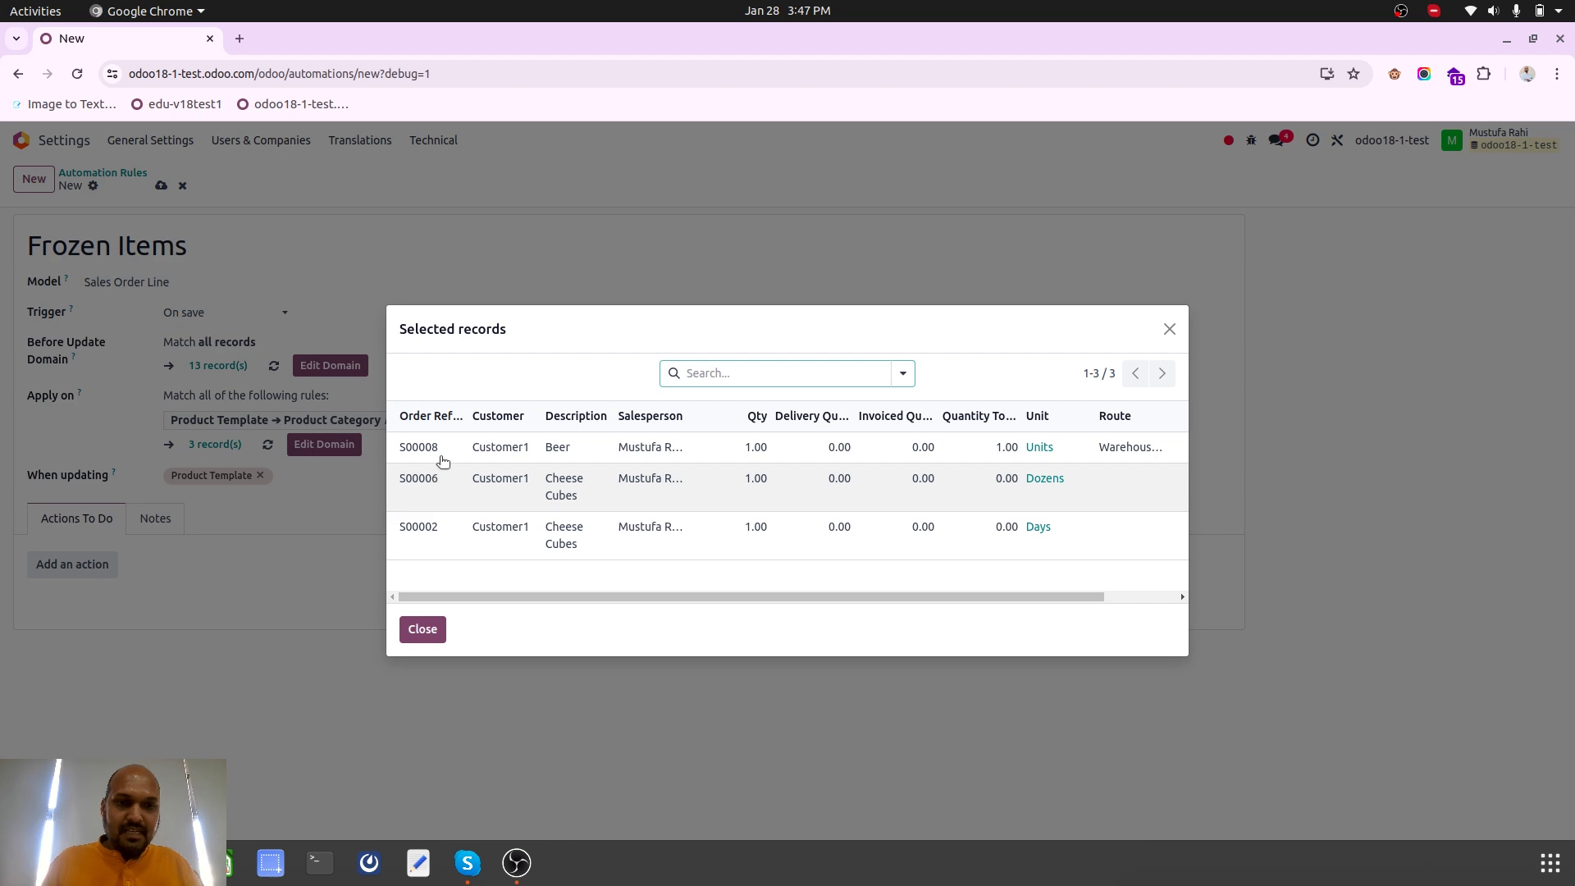
{"action": "left_click", "coordinate": [436, 625]}
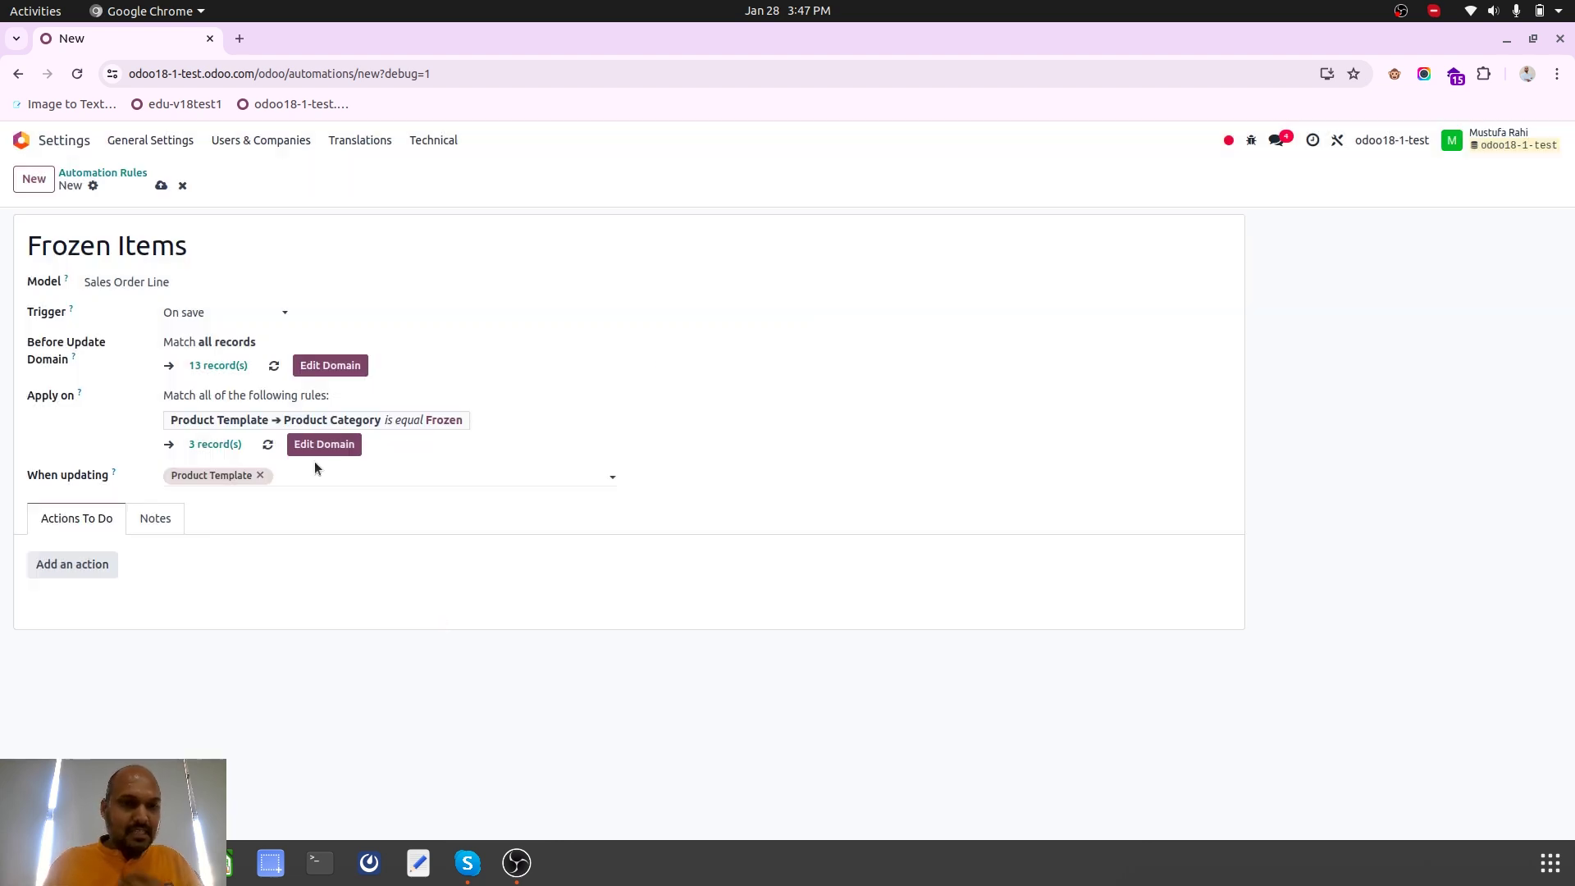
Watch Linked Order Line, Linked Order Lines and Order Status instead of Product Template
{"action": "left_click", "coordinate": [292, 470]}
{"action": "type", "text": "sale"}
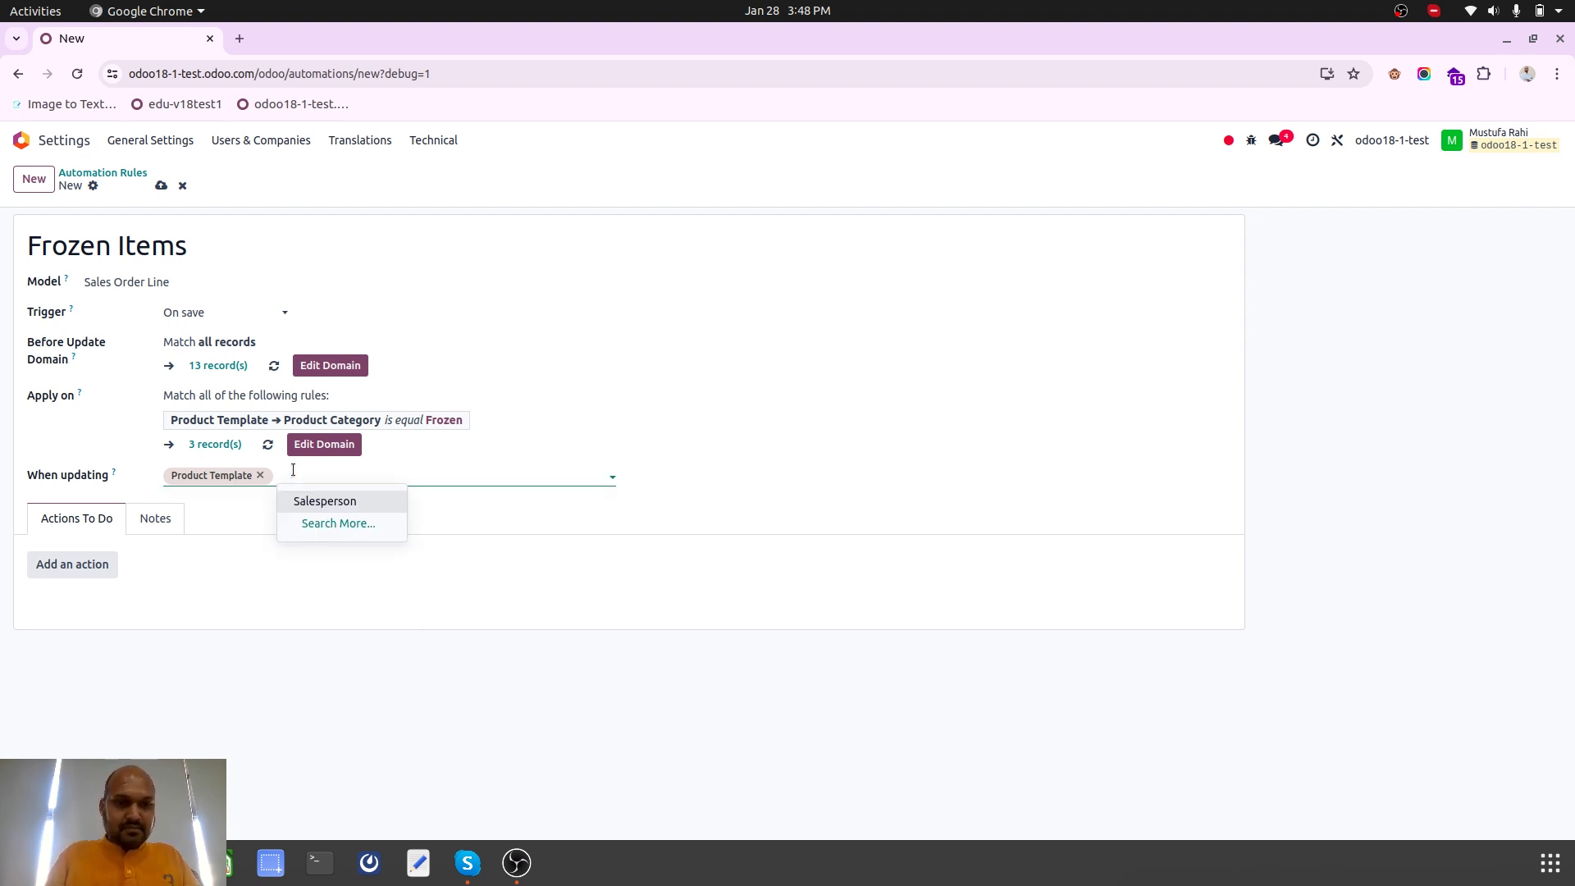
{"action": "type", "text": "orde"}
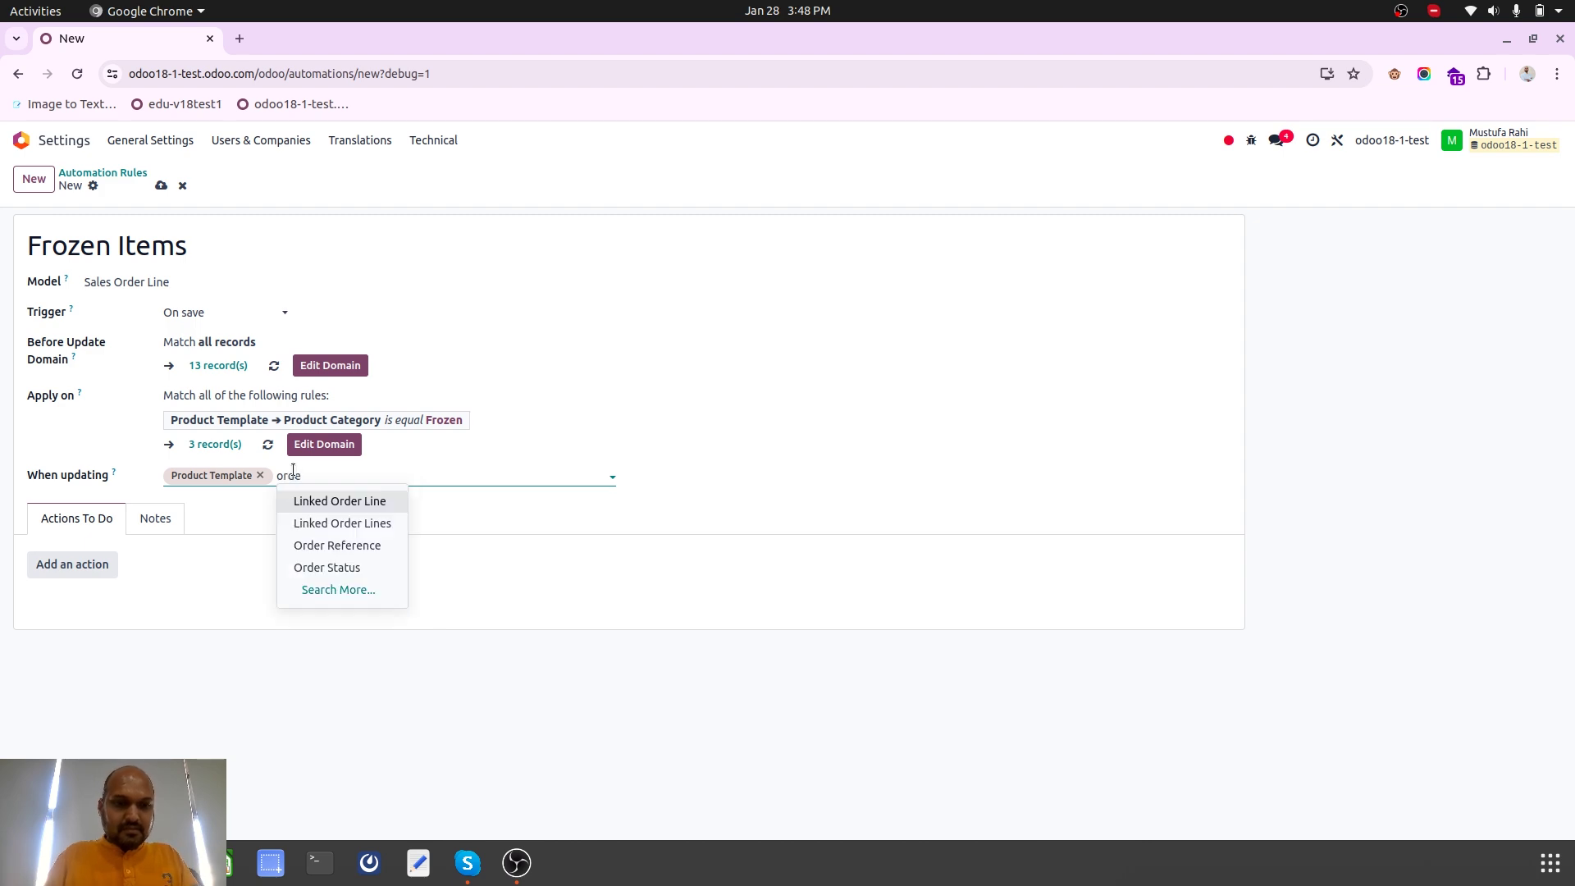
{"action": "left_click", "coordinate": [366, 502]}
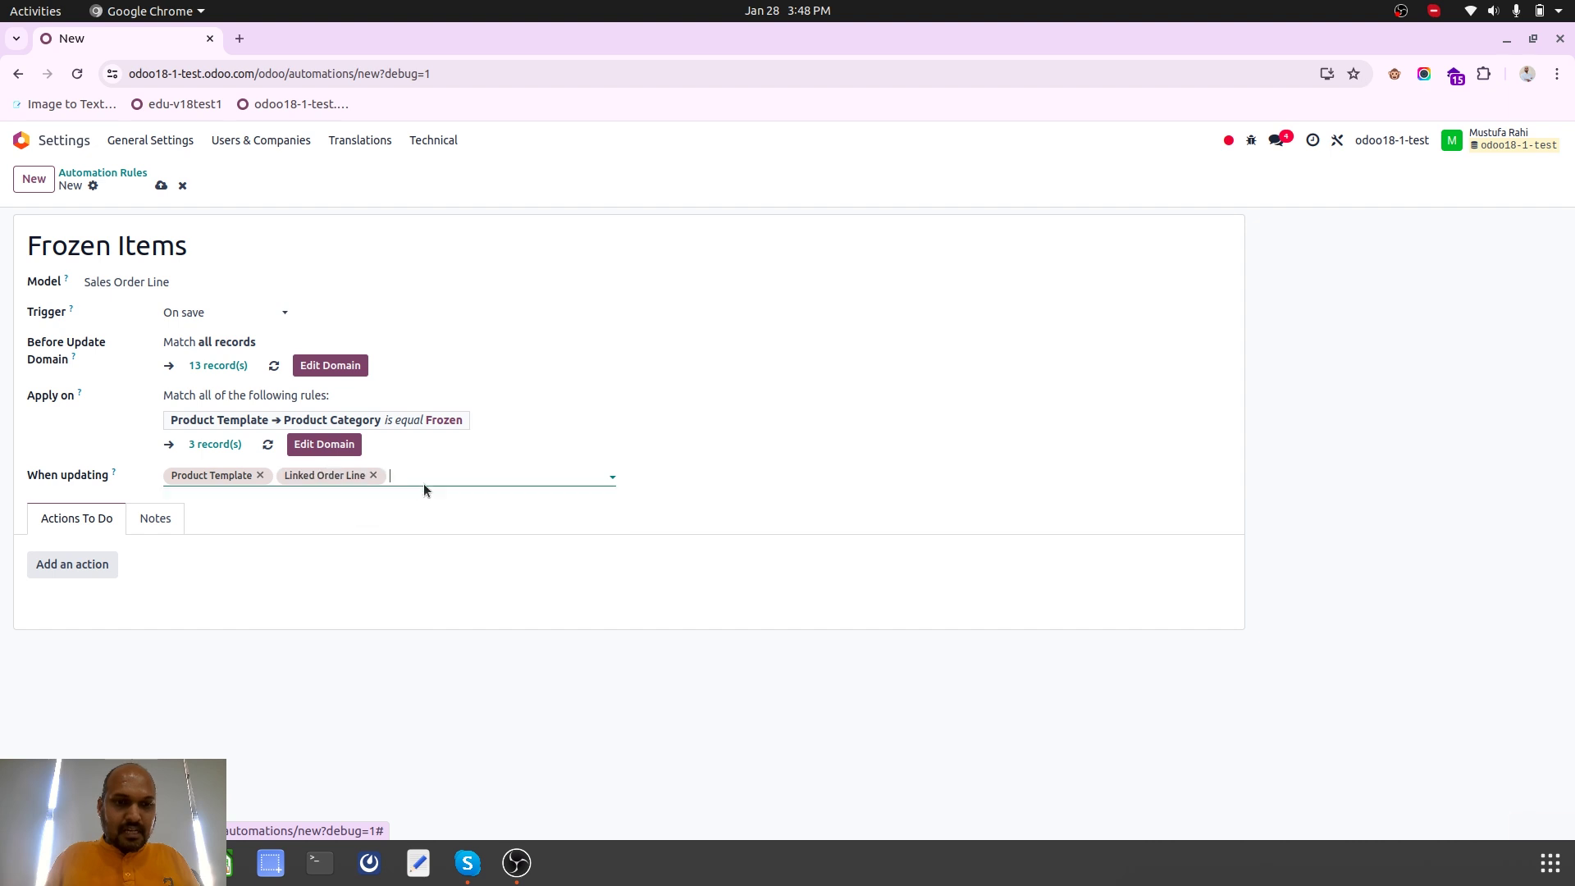
{"action": "type", "text": "orde"}
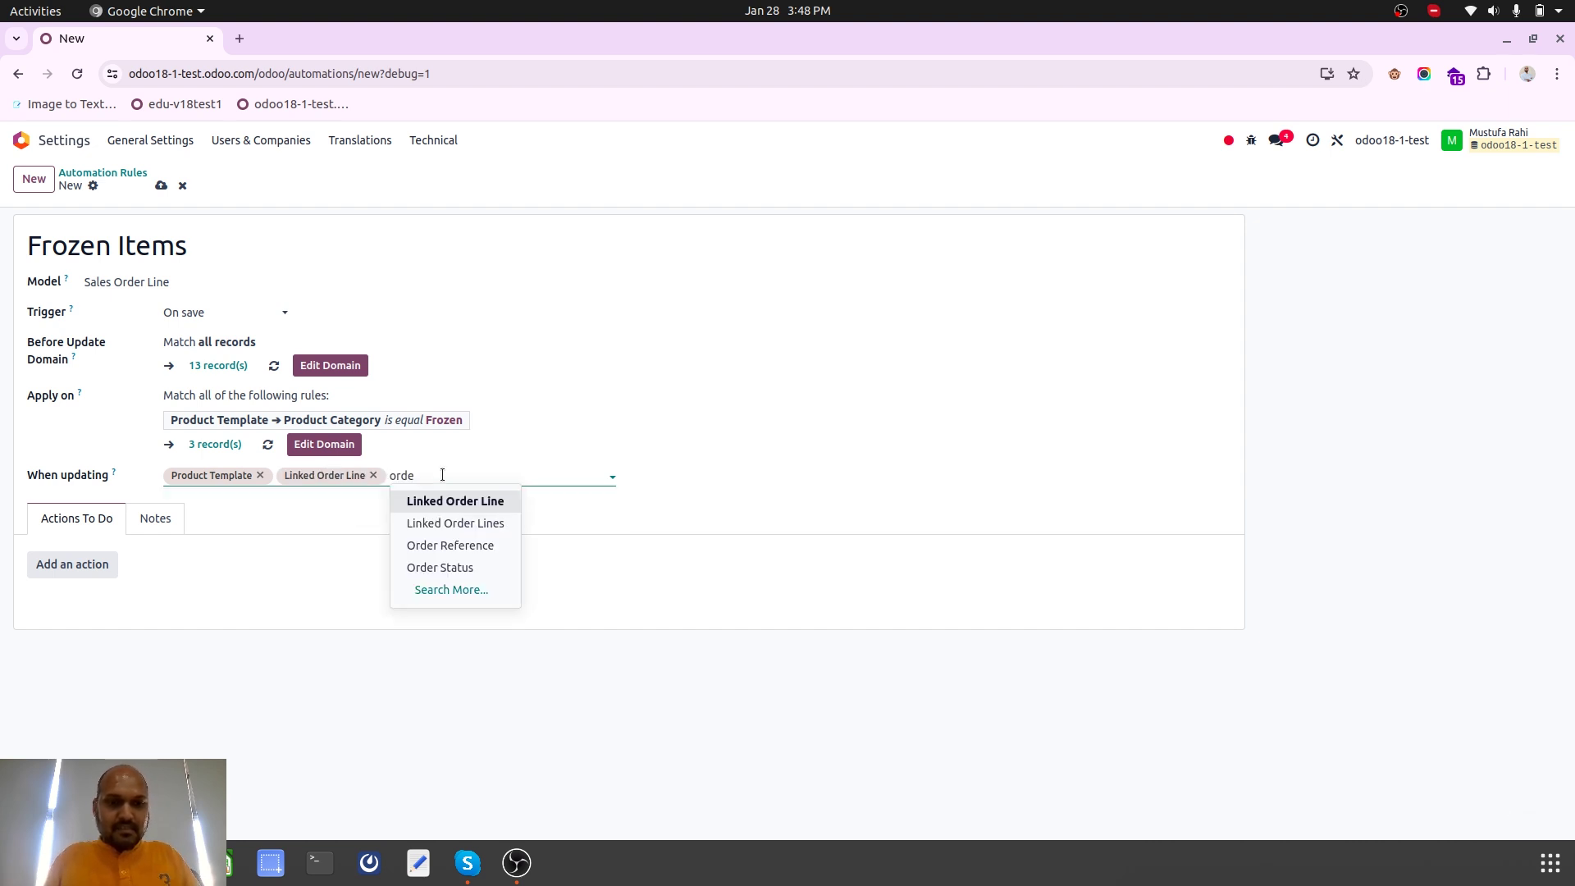
{"action": "left_click", "coordinate": [475, 522]}
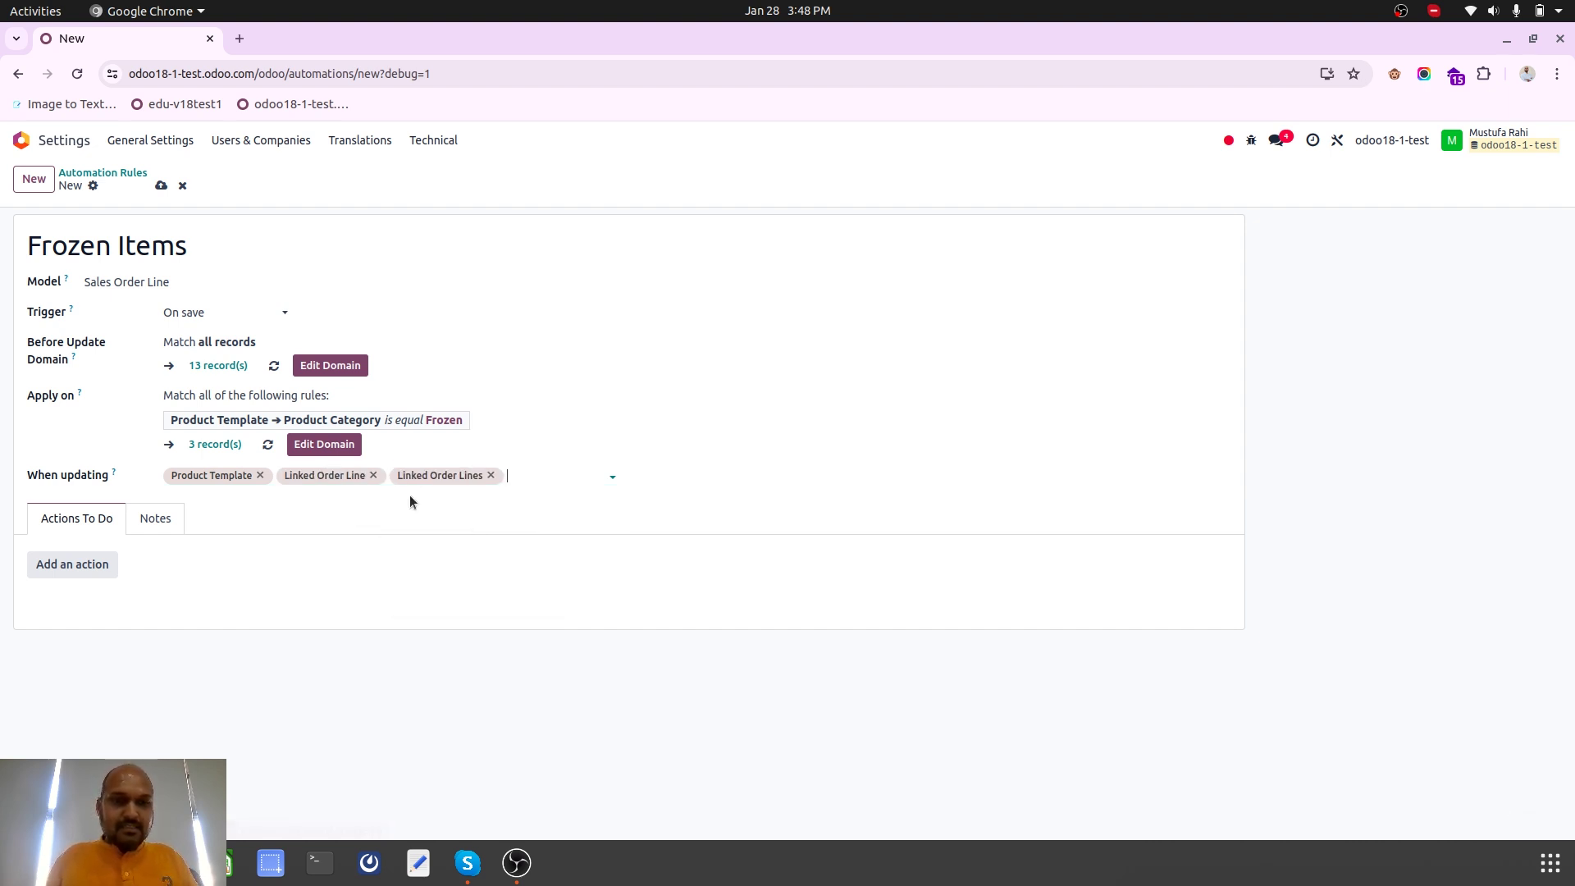
{"action": "left_click", "coordinate": [260, 475]}
{"action": "left_click", "coordinate": [433, 477]}
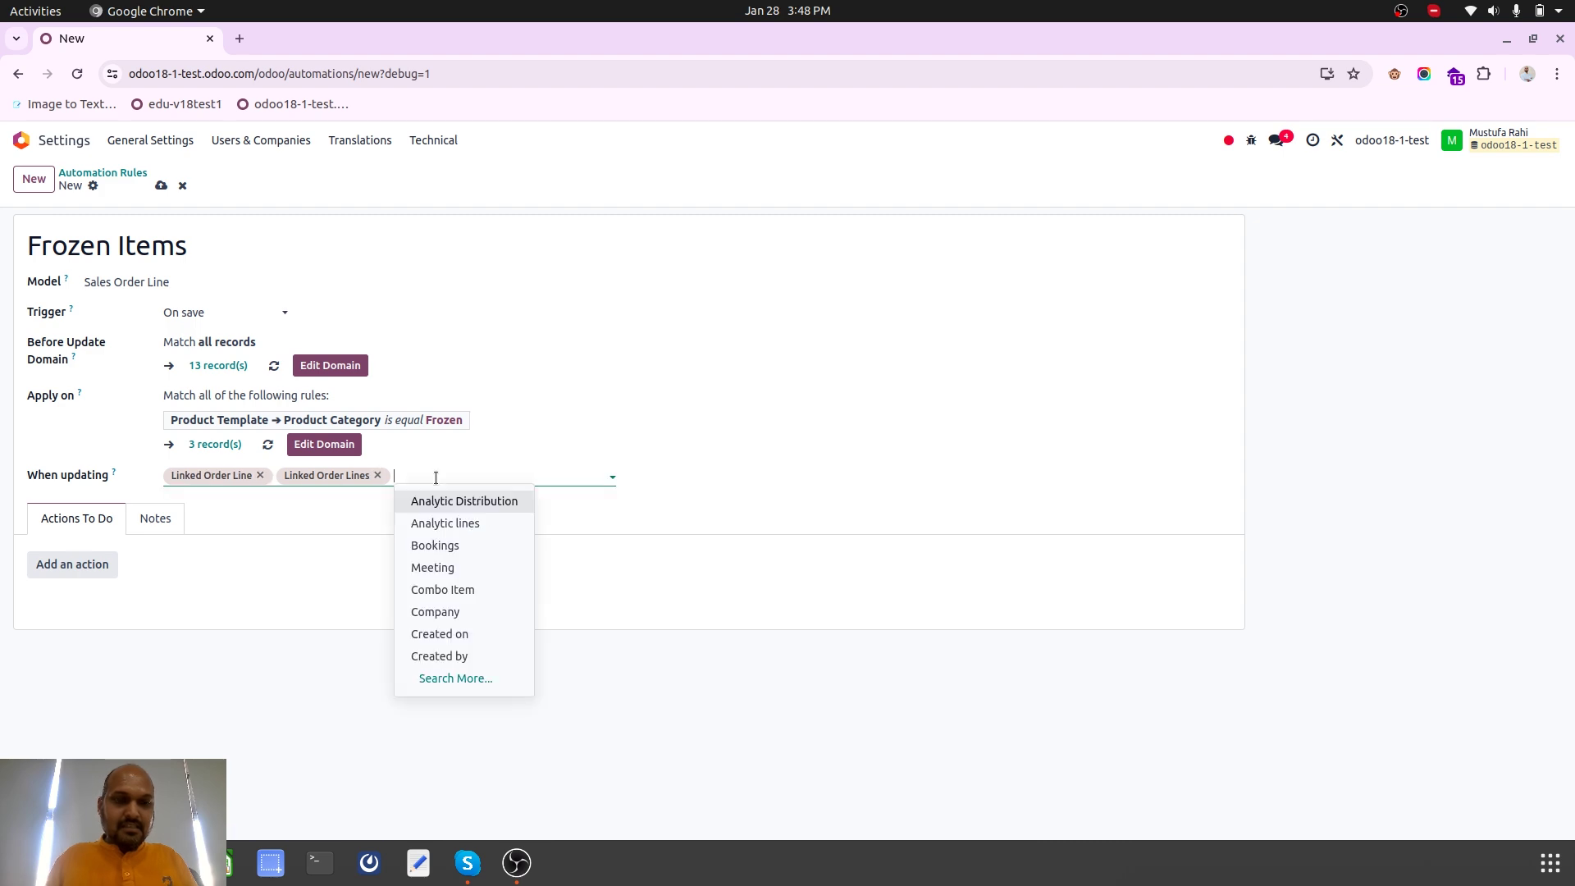
{"action": "type", "text": "order"}
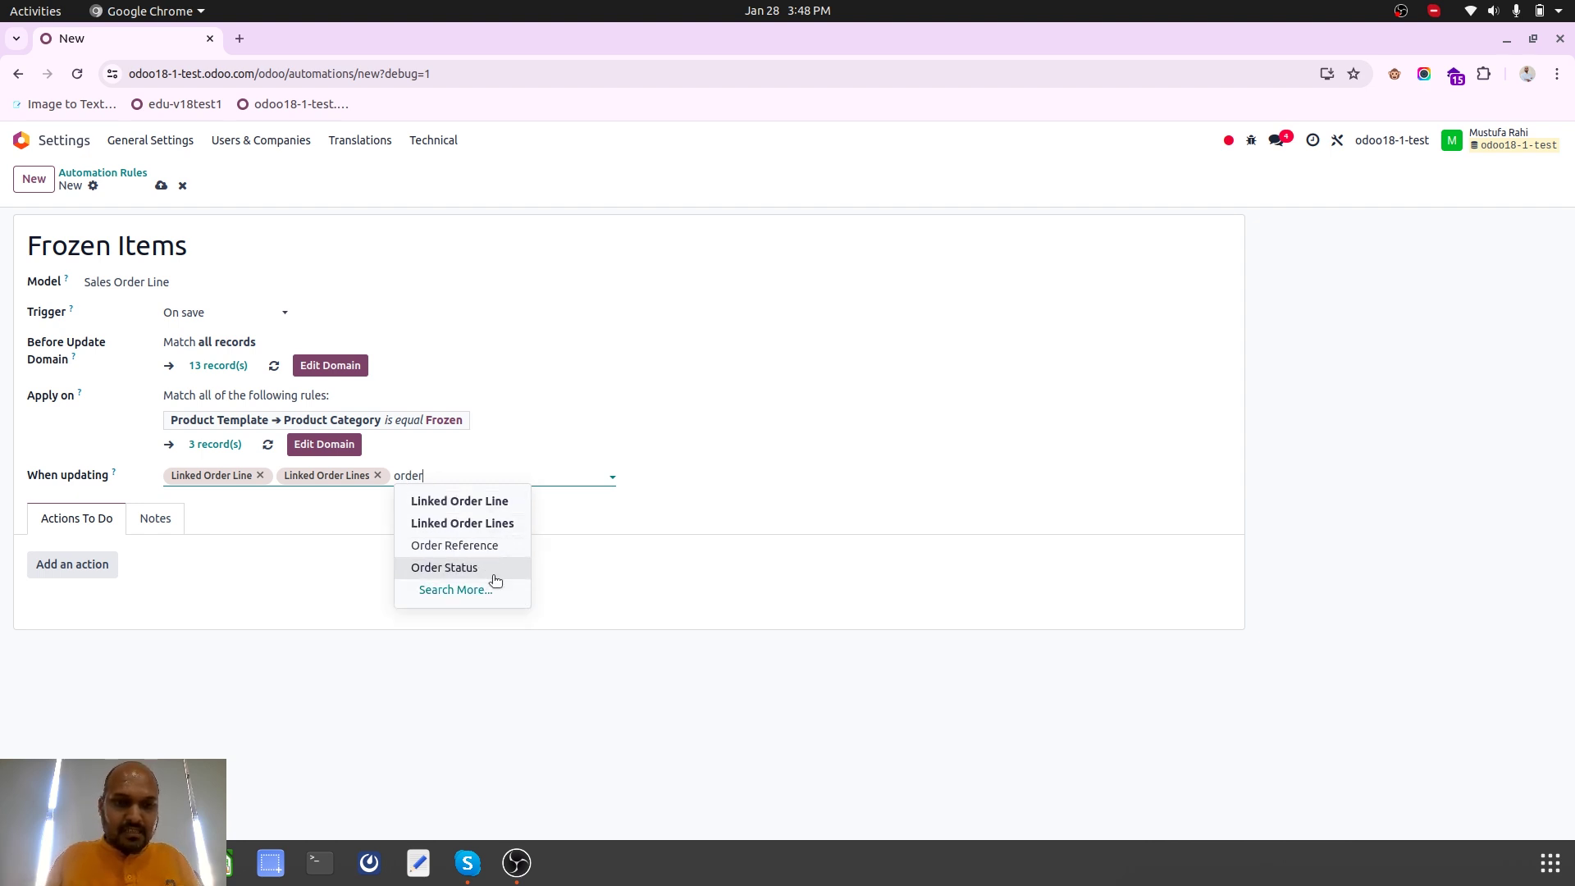
{"action": "left_click", "coordinate": [495, 577]}
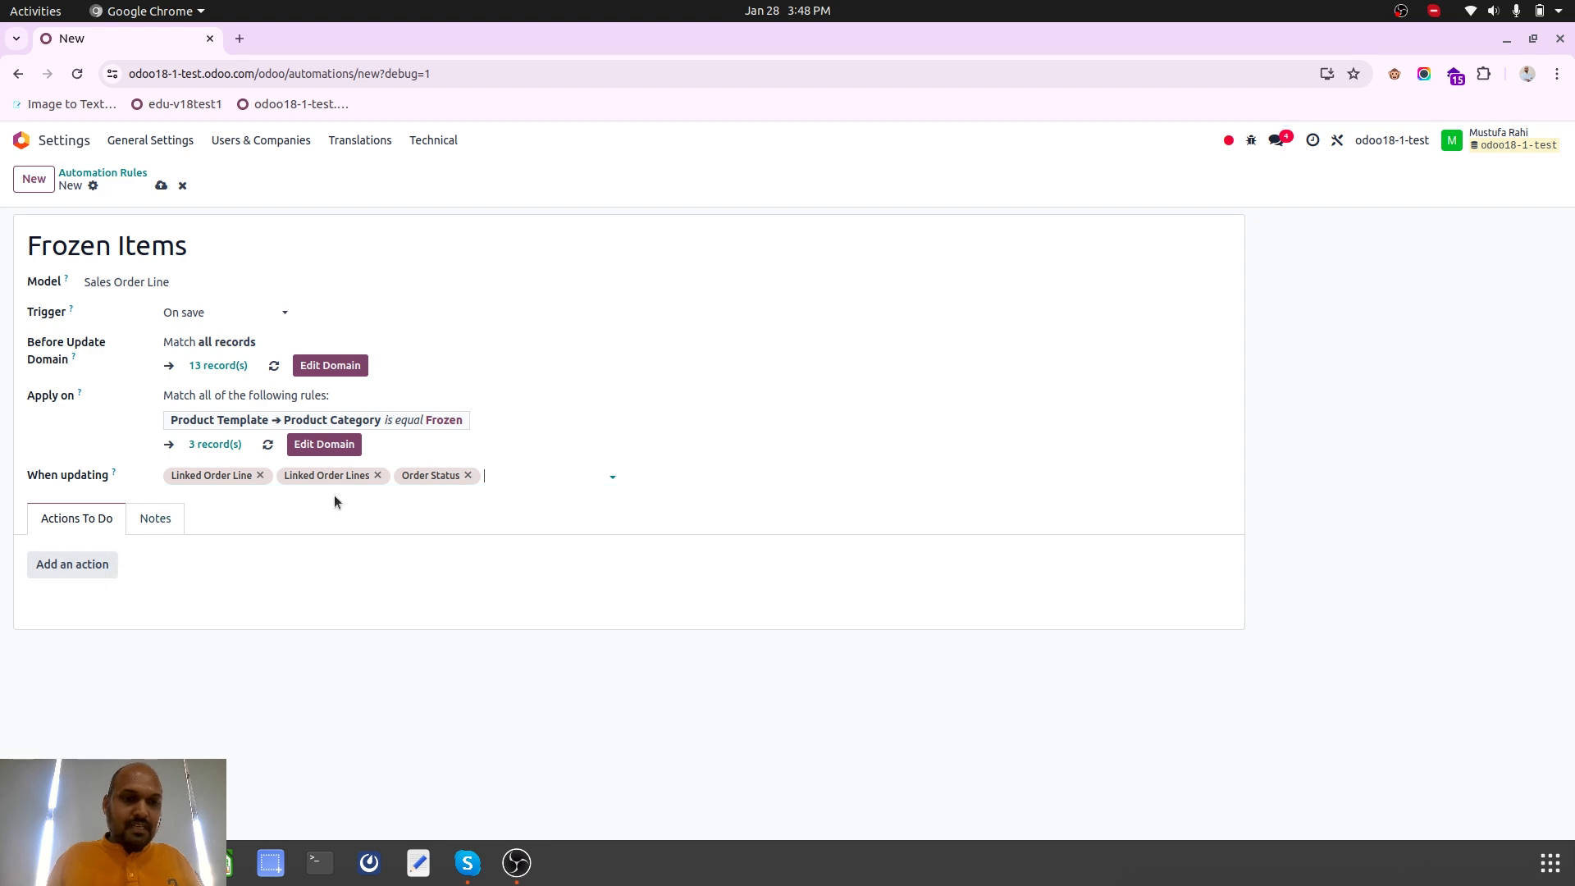
Add an update action targeting Product Template > Product Category > Routes
{"action": "left_click", "coordinate": [85, 564]}
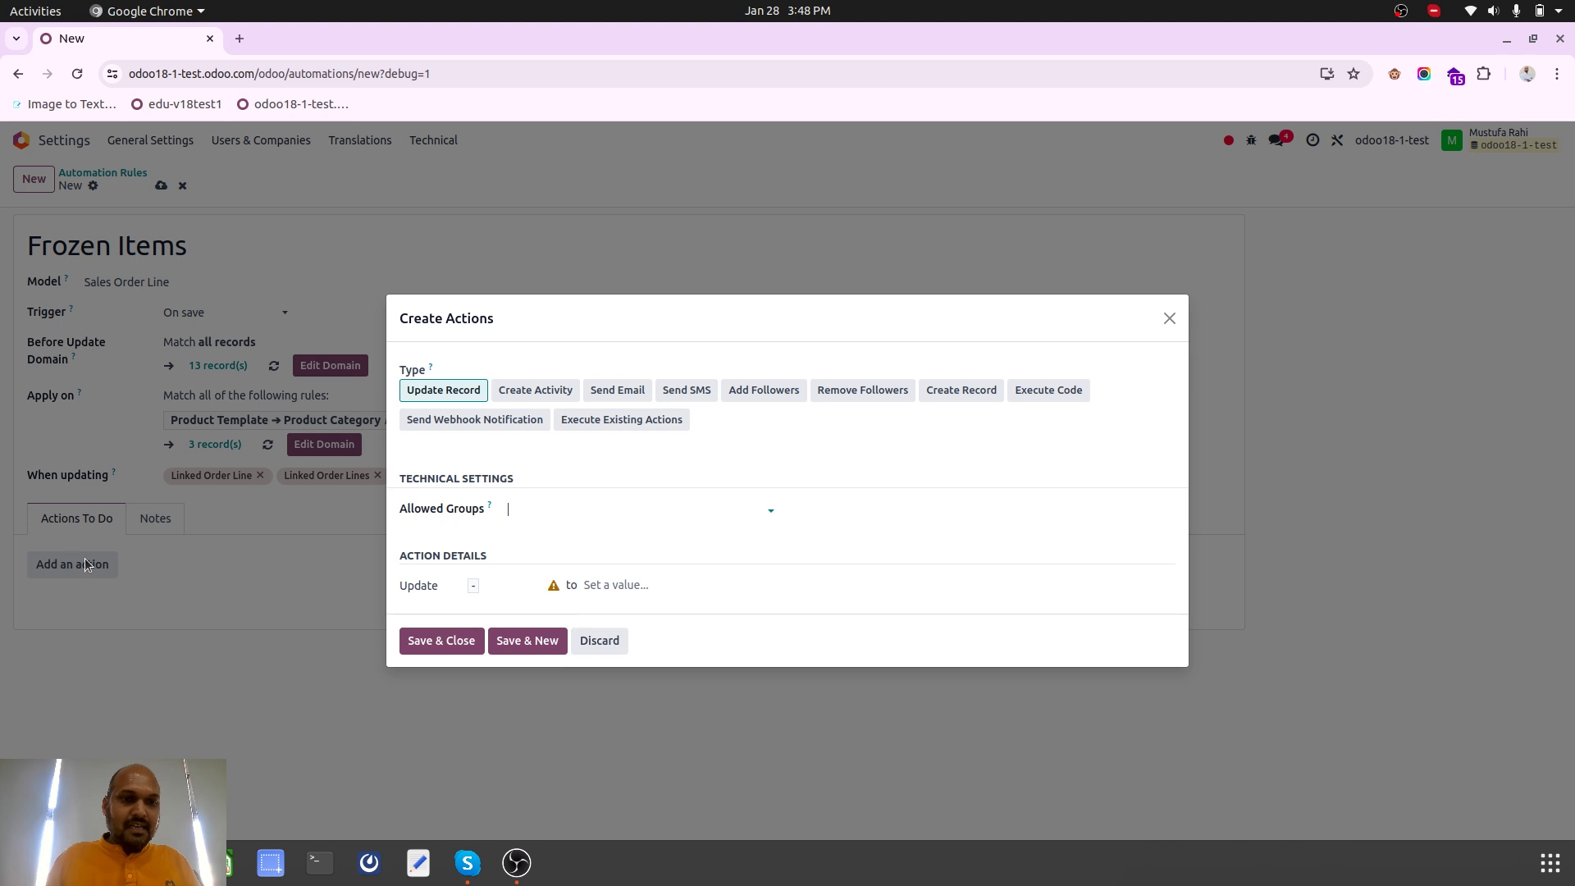
{"action": "left_click", "coordinate": [514, 587]}
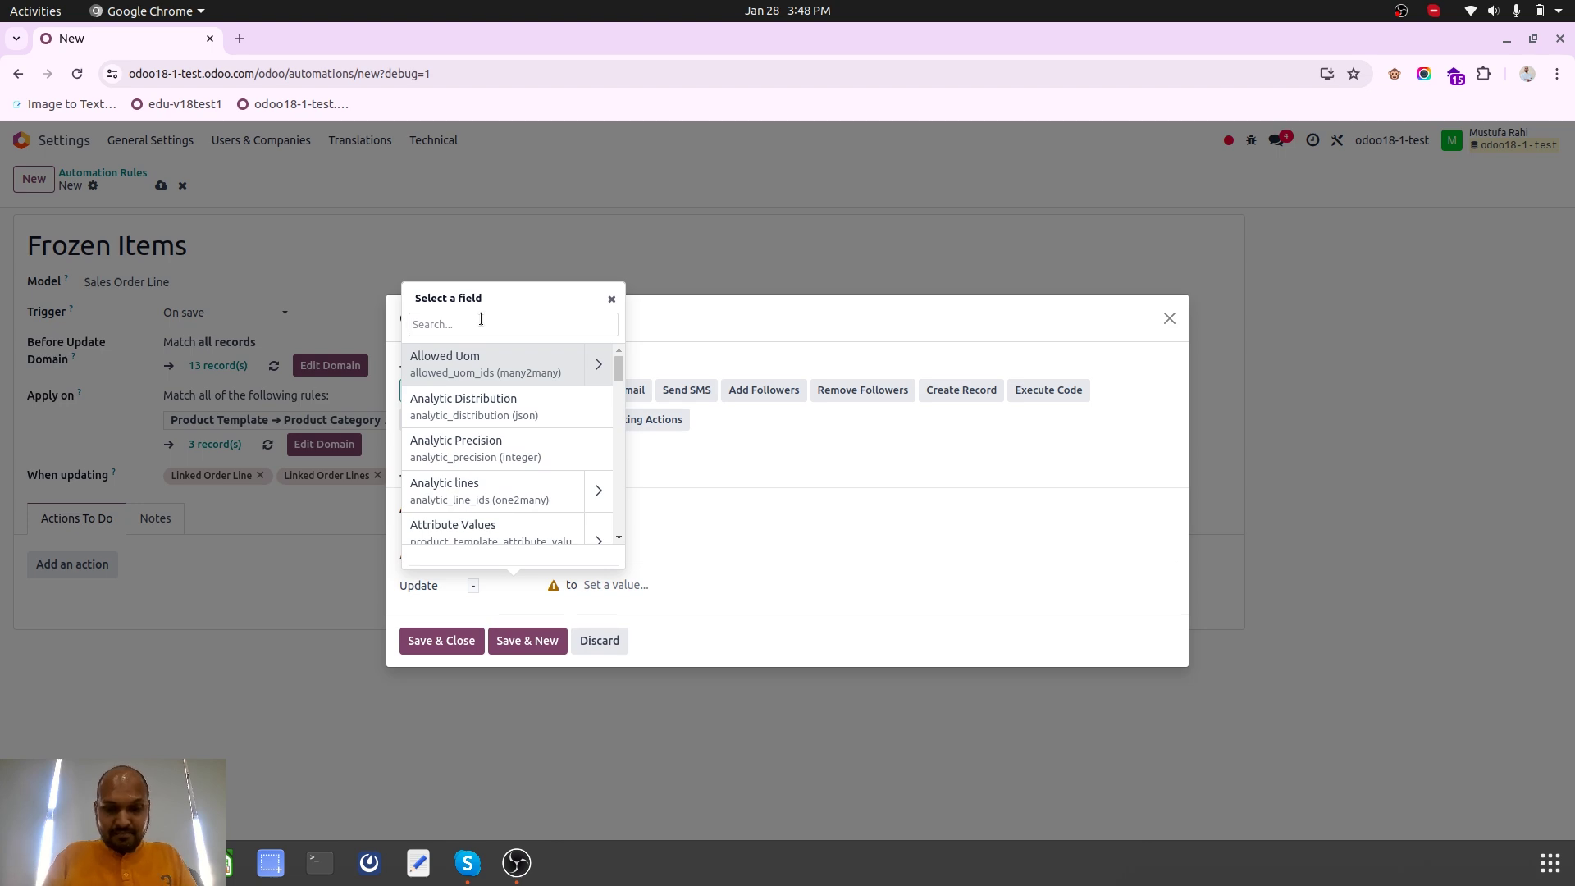
{"action": "type", "text": "product"}
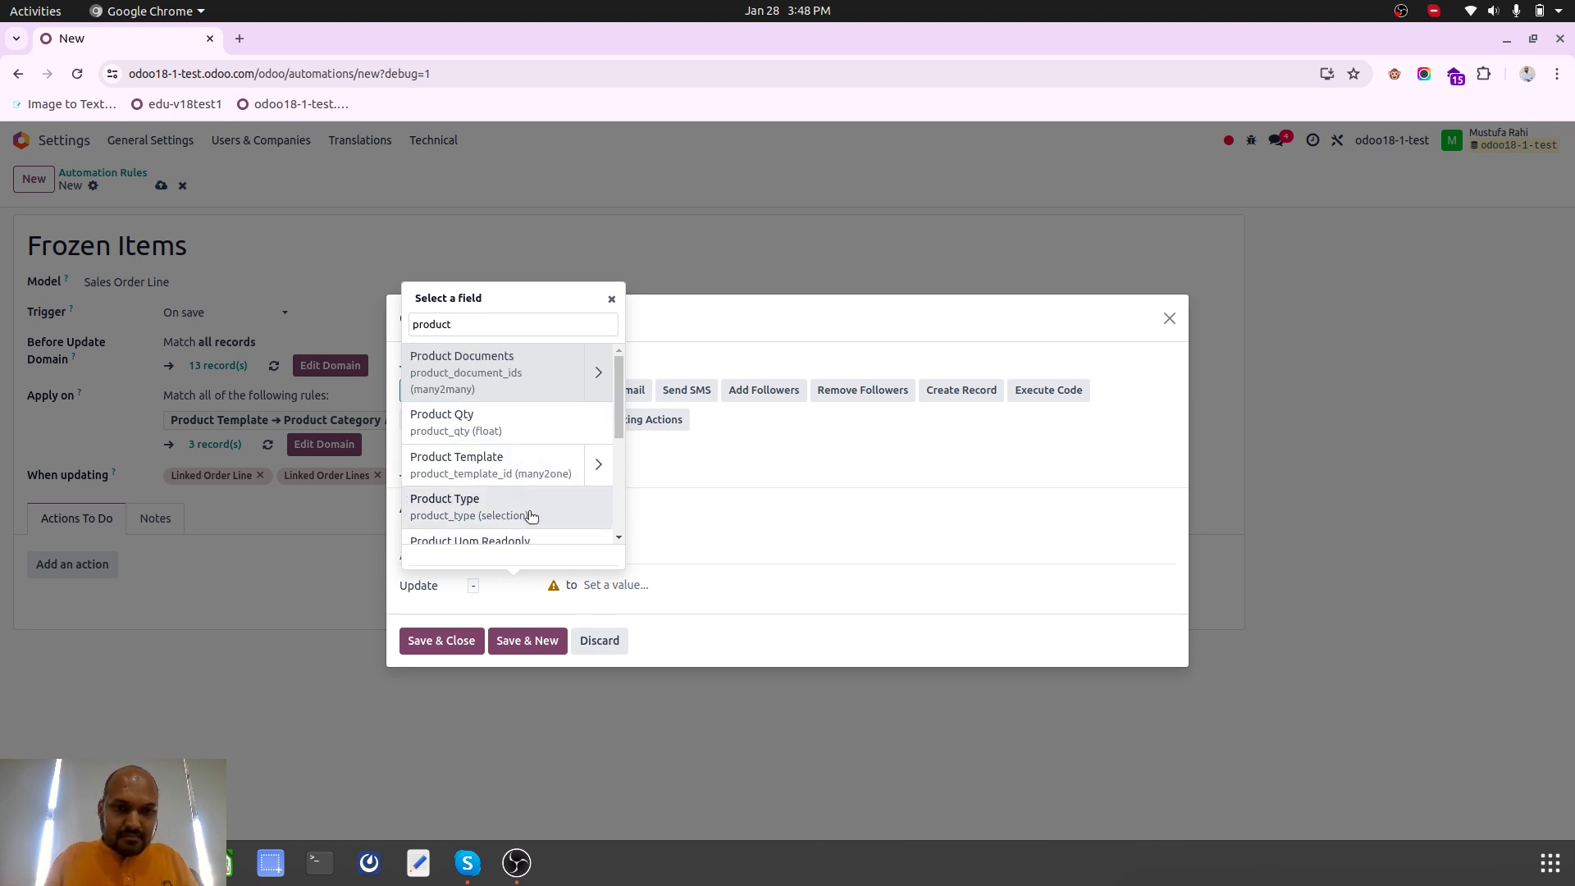
{"action": "scroll", "coordinate": [525, 508], "scroll_direction": "down", "scroll_amount": 5}
{"action": "scroll", "coordinate": [530, 515], "scroll_direction": "up", "scroll_amount": 5}
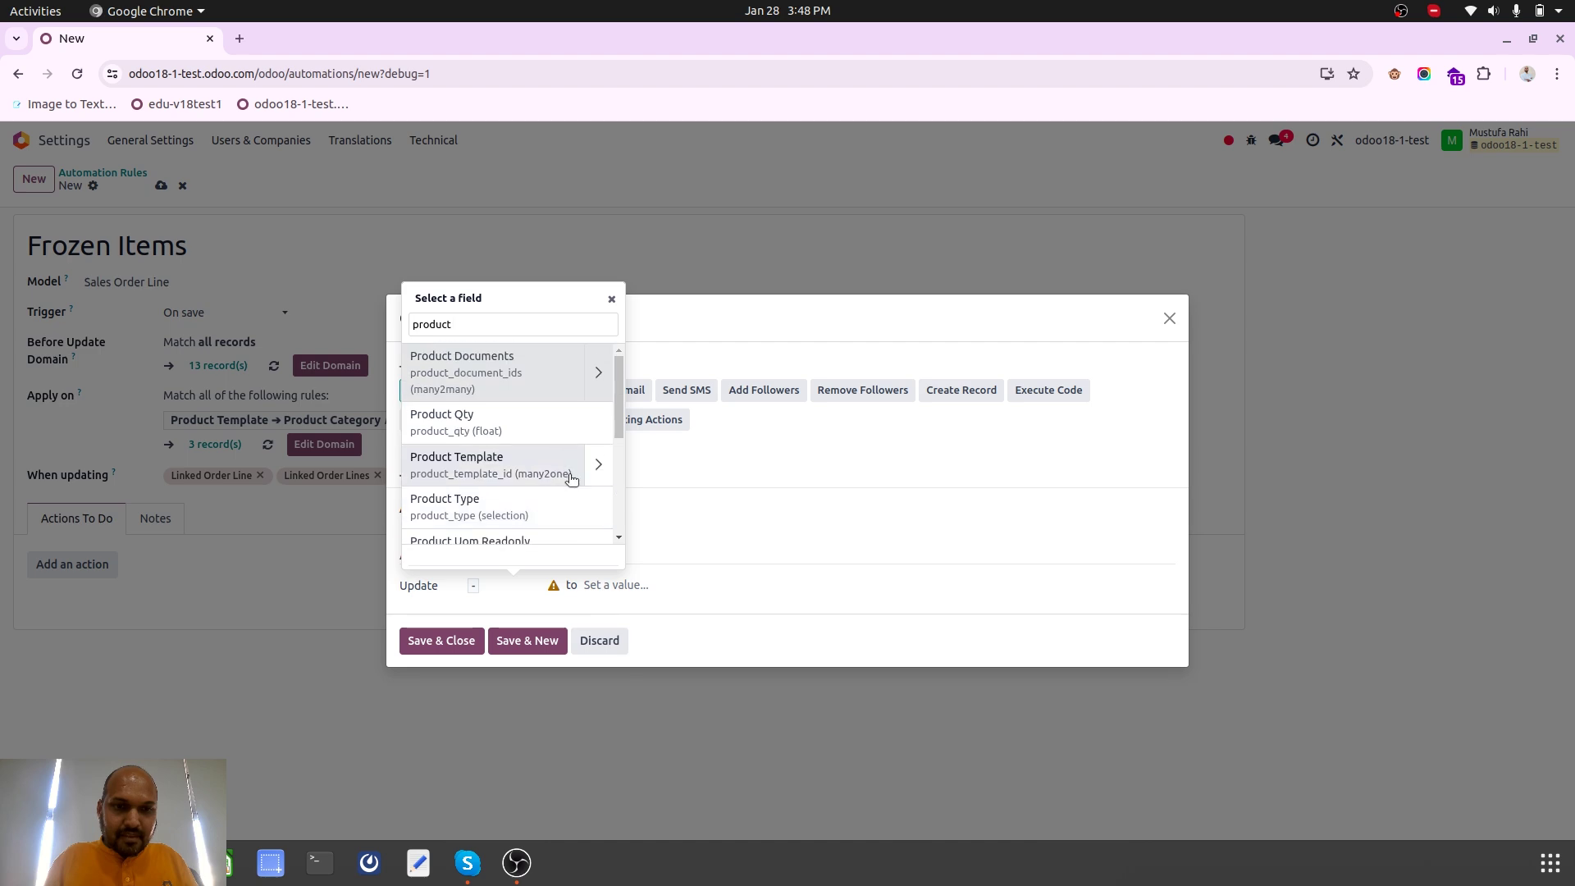
{"action": "left_click", "coordinate": [598, 461]}
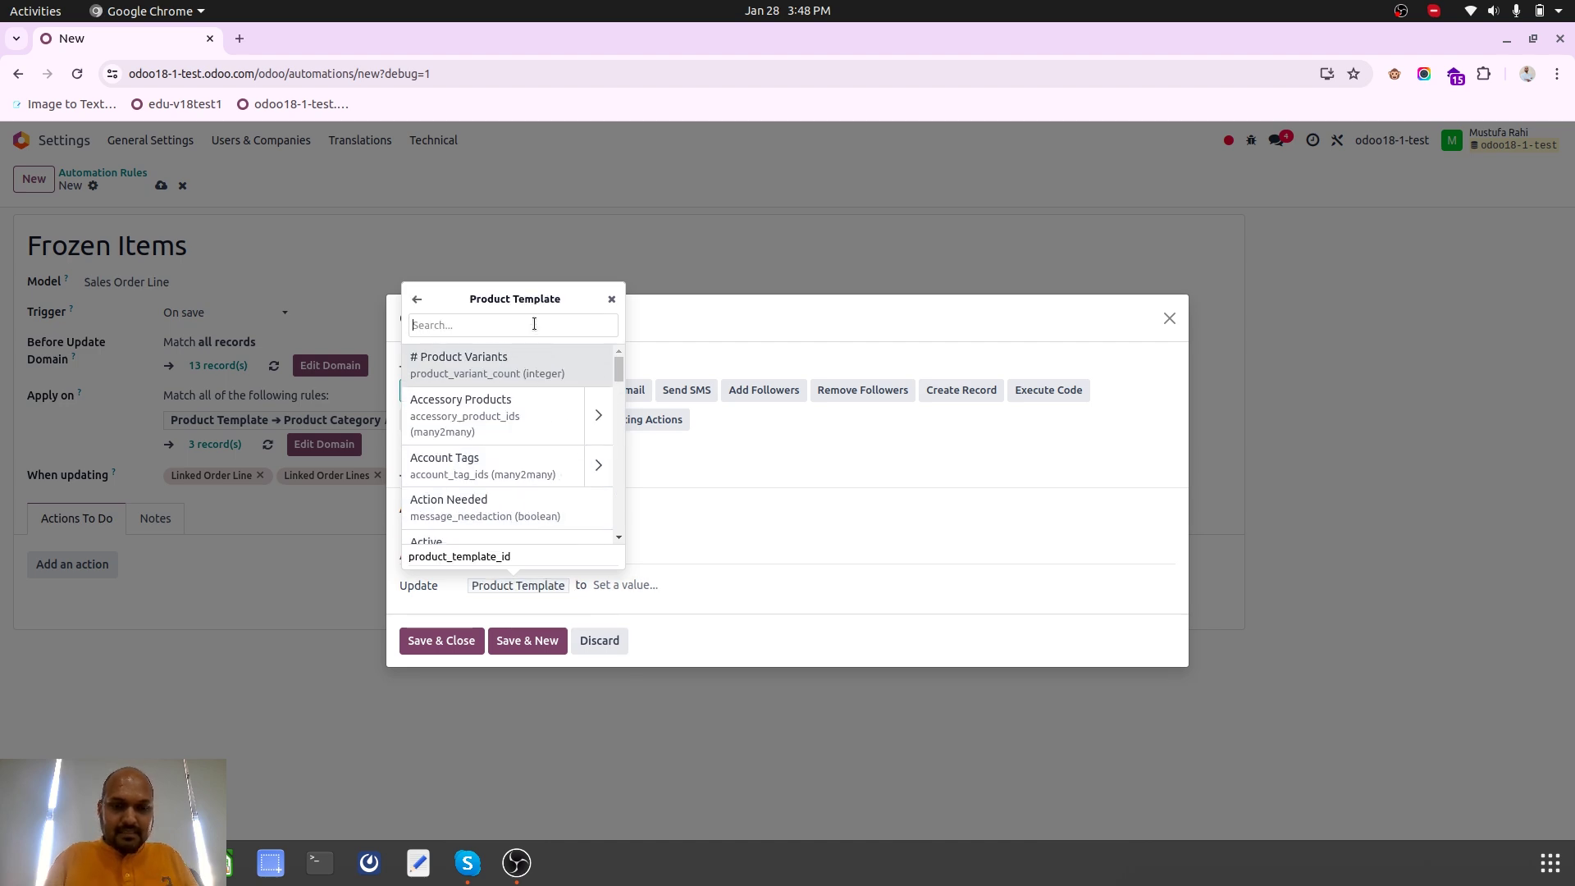
{"action": "type", "text": "prod"}
{"action": "key", "text": "BackSpace"}
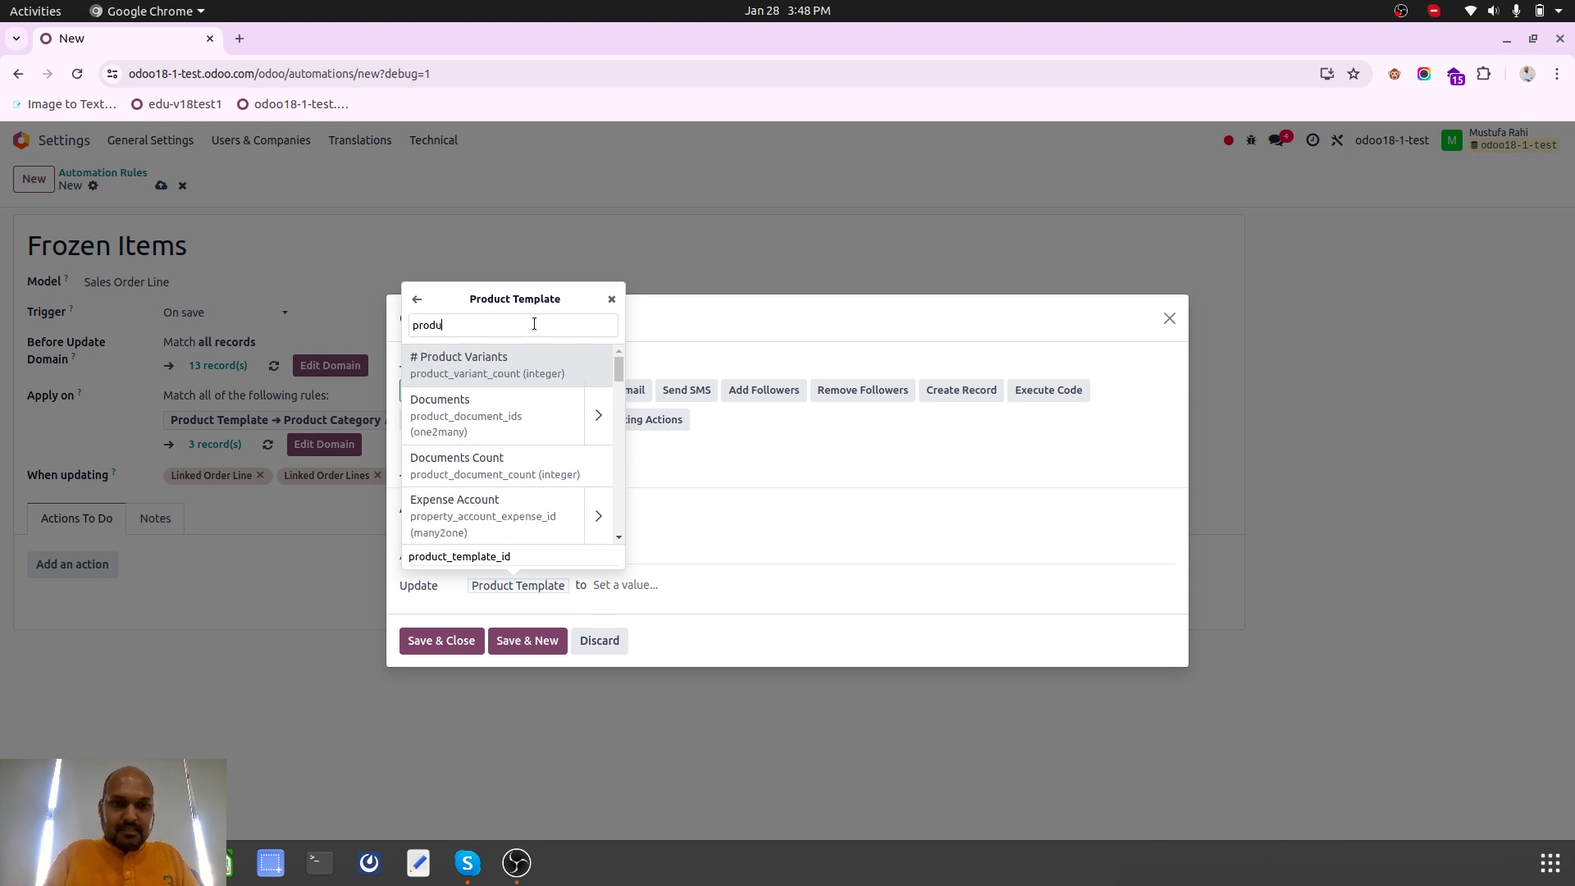
{"action": "key", "text": "Down"}
{"action": "key", "text": "Down"}
{"action": "key", "text": "Down"}
{"action": "key", "text": "Down"}
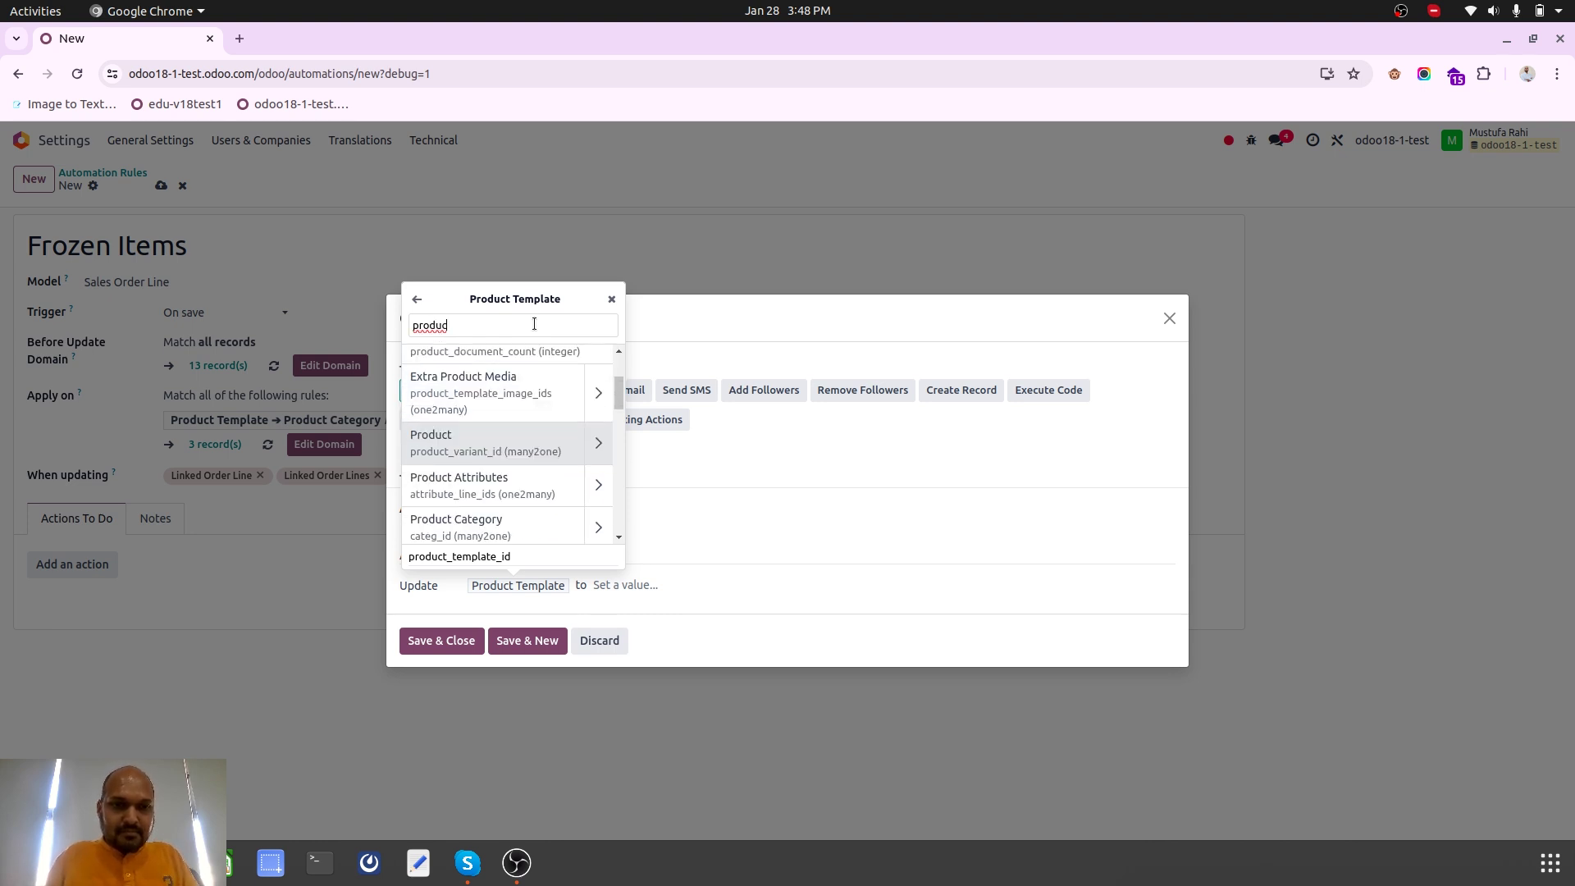
{"action": "key", "text": "Down"}
{"action": "key", "text": "Down"}
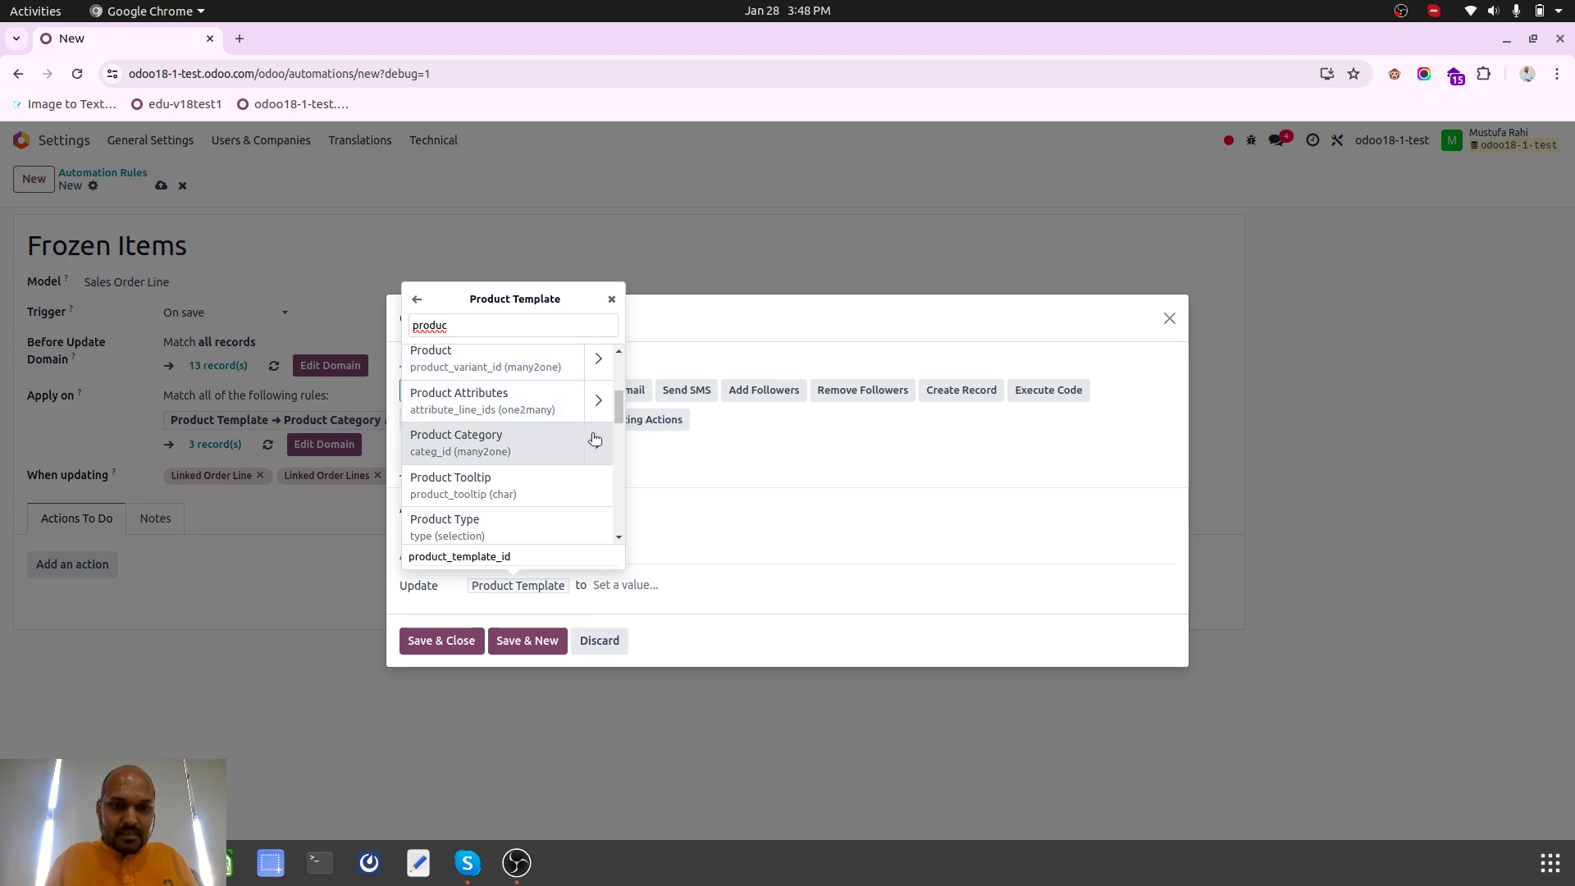
{"action": "left_click", "coordinate": [598, 443]}
{"action": "type", "text": "rout"}
{"action": "left_click", "coordinate": [555, 374]}
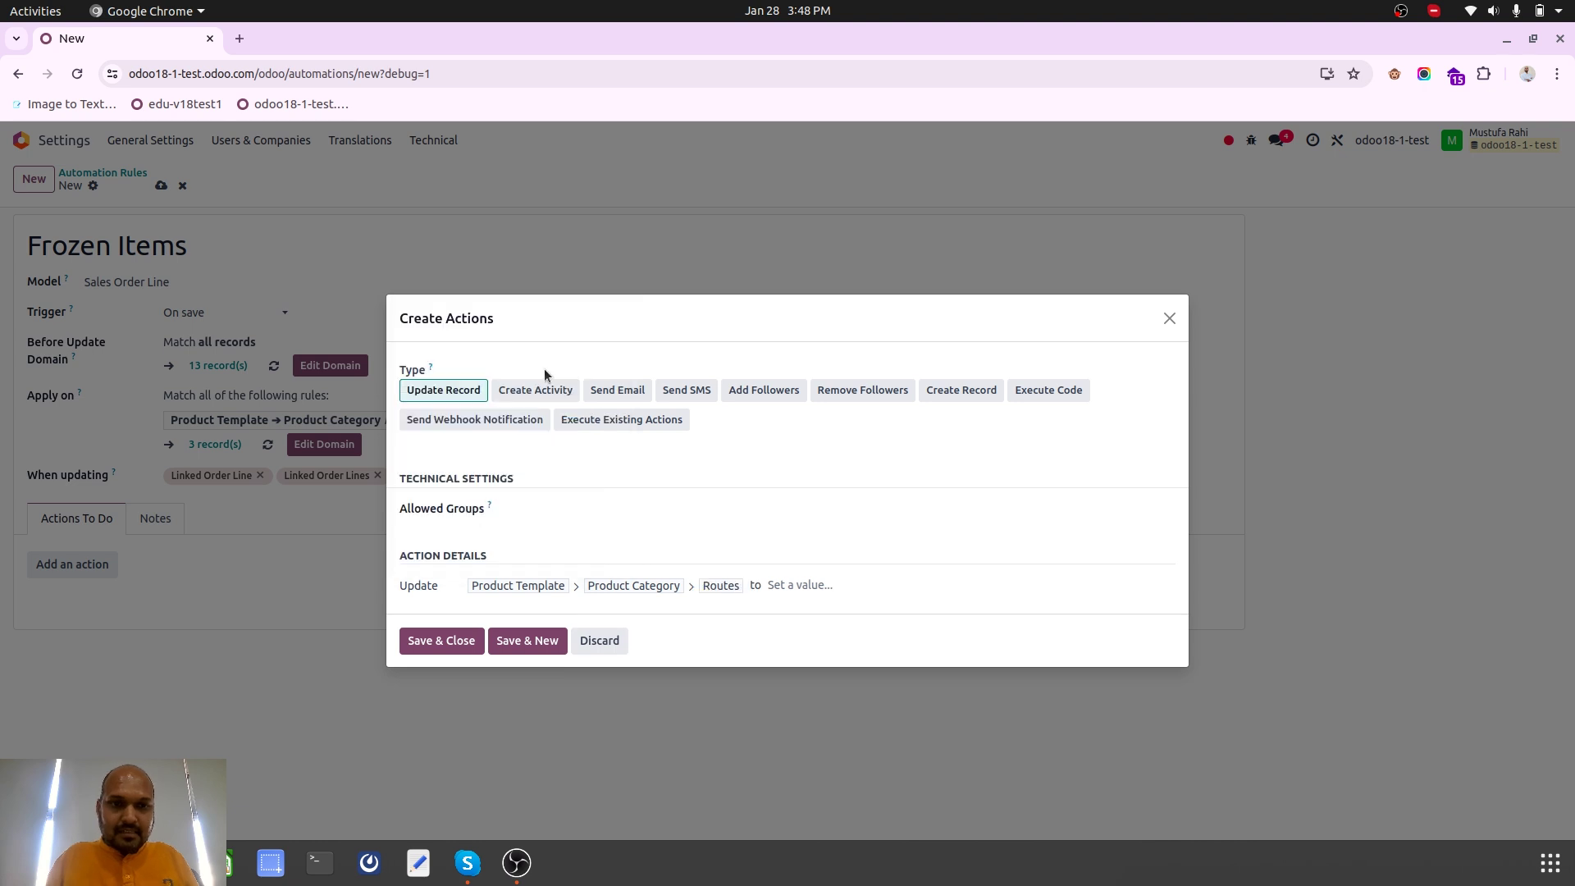
Set the Routes value to Warehouse1 (Frozen): Deliver in 1 step (ship)
{"action": "left_click", "coordinate": [842, 587]}
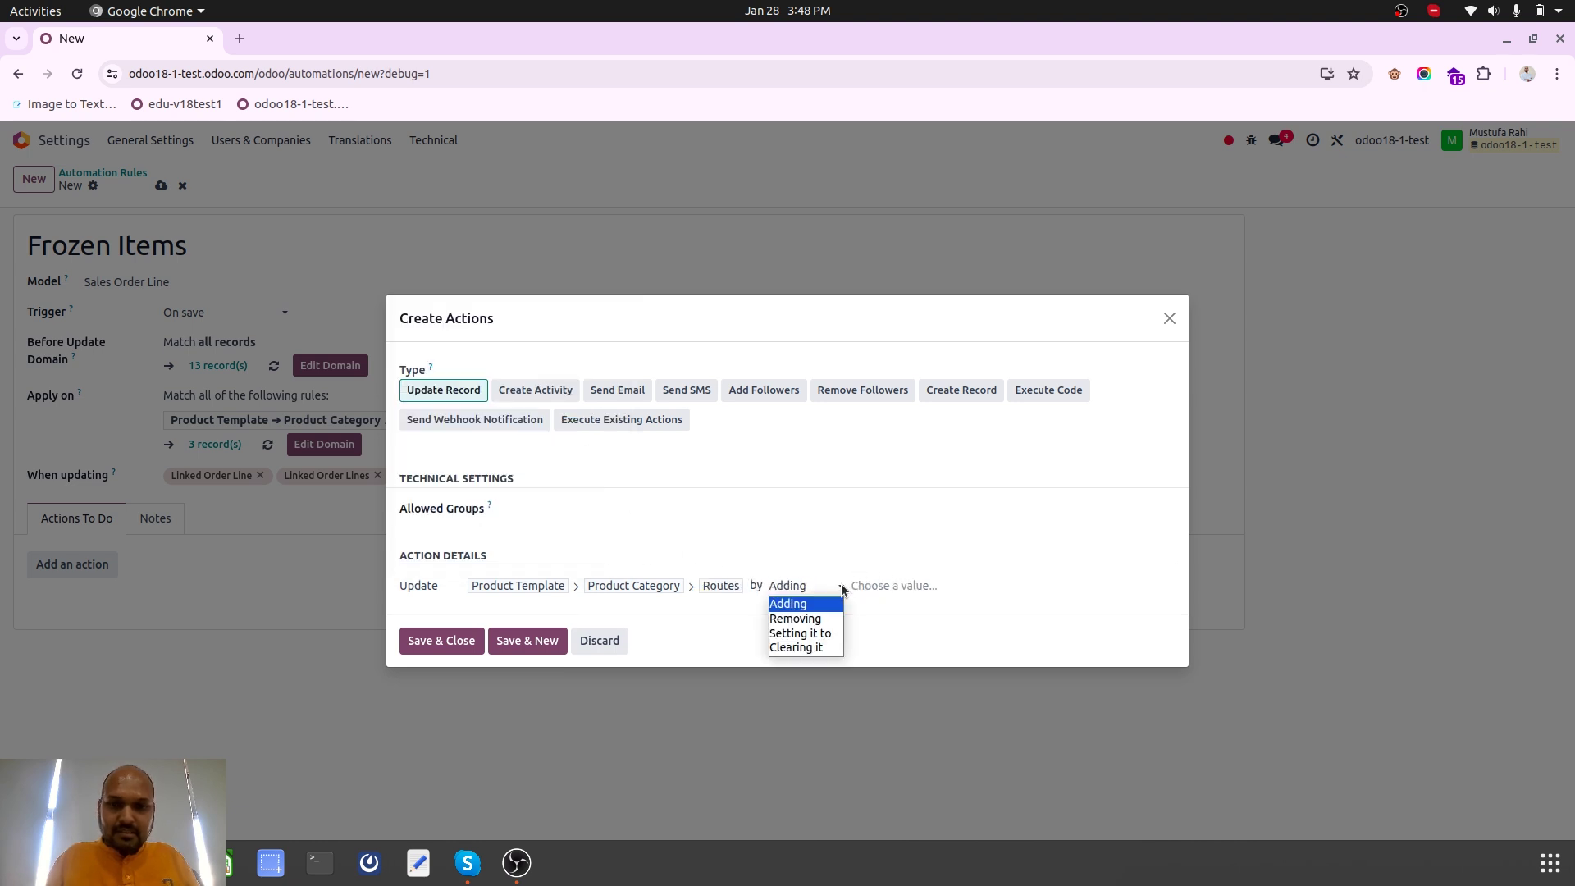
{"action": "left_click", "coordinate": [800, 633]}
{"action": "left_click", "coordinate": [926, 585]}
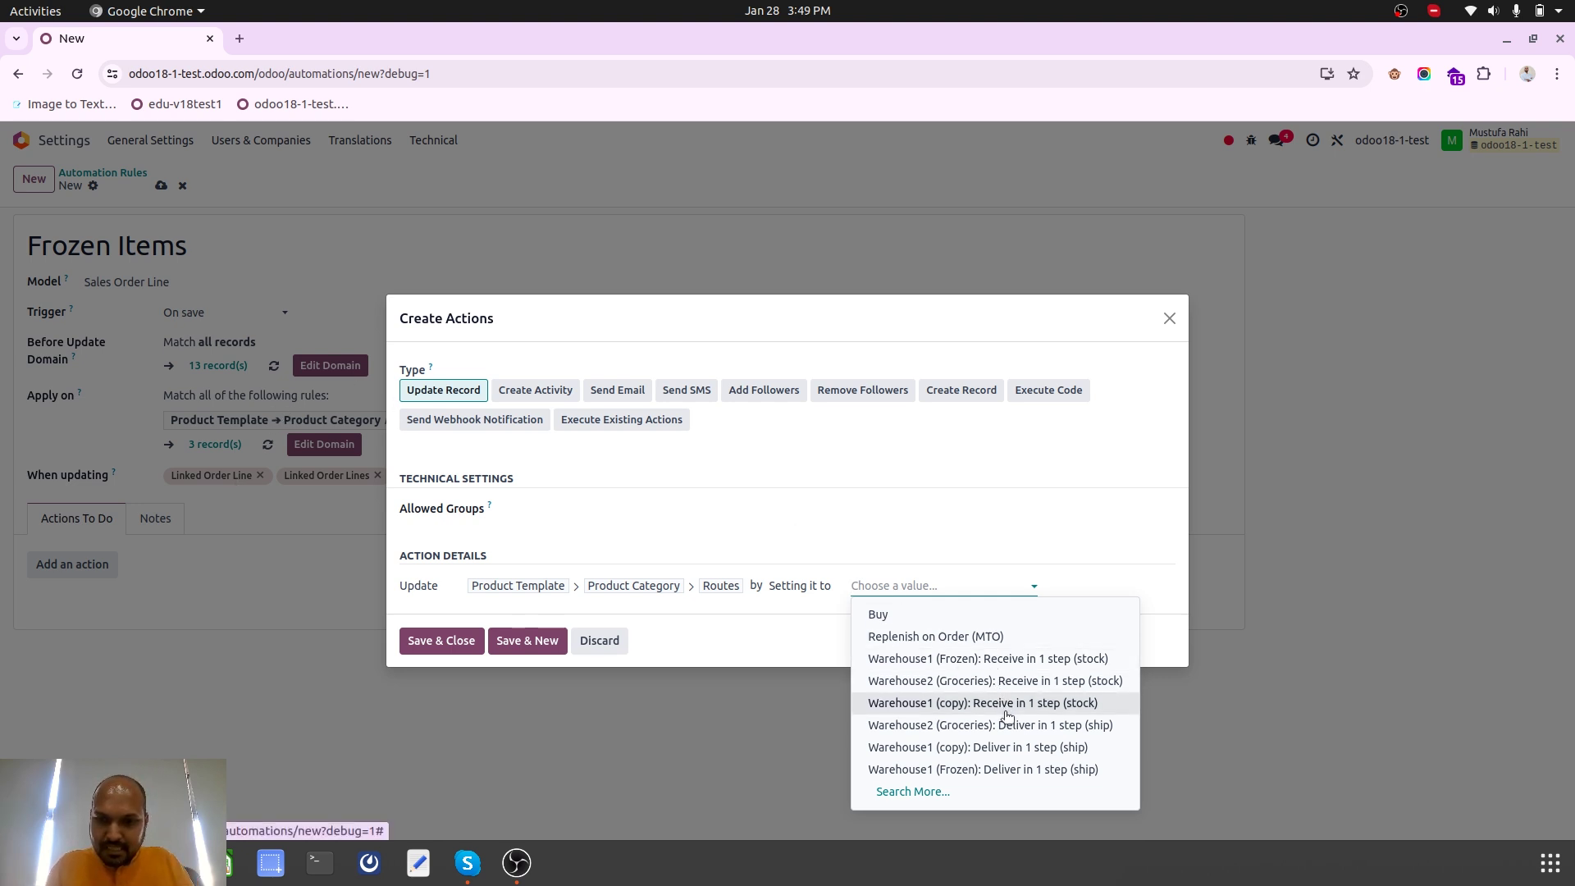
{"action": "left_click", "coordinate": [1024, 770]}
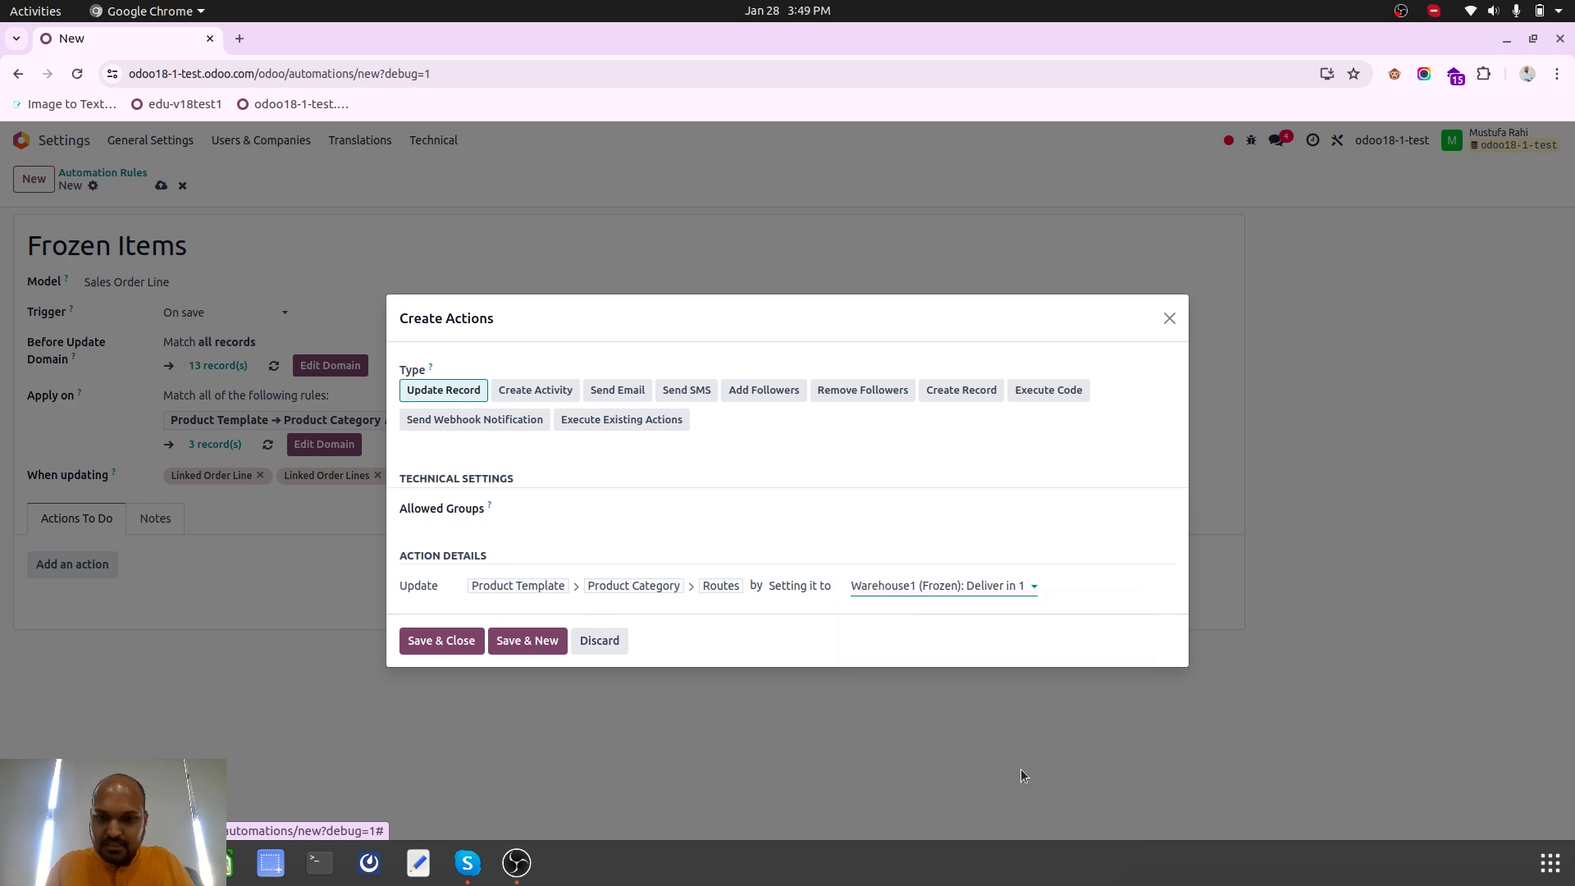
Close the action, save the Frozen Items rule, and review its trigger options
{"action": "left_click", "coordinate": [420, 643]}
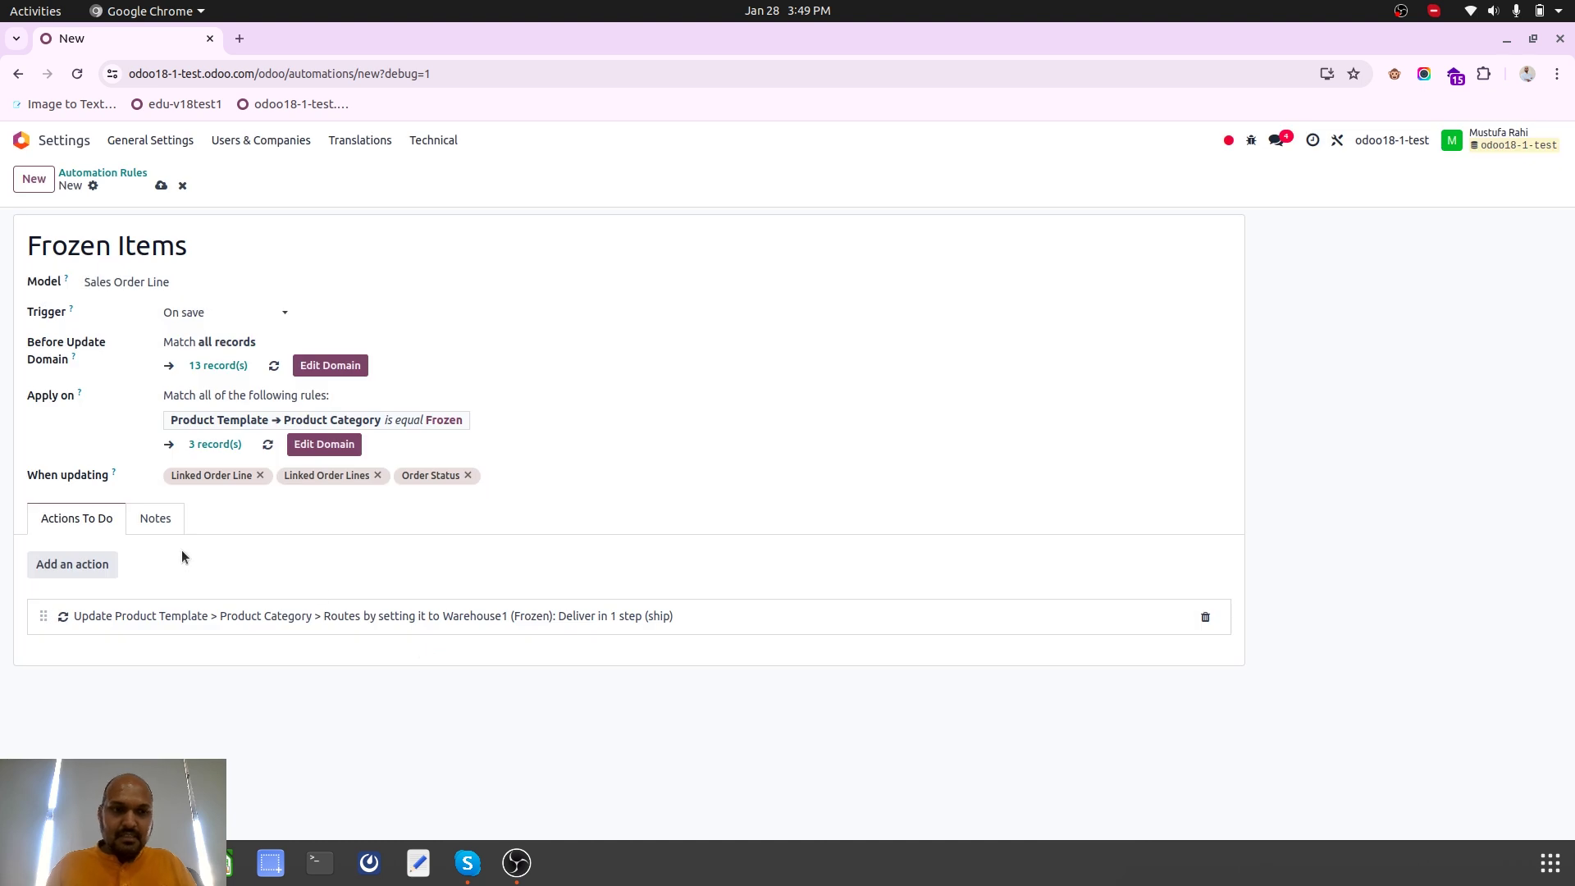
{"action": "left_click", "coordinate": [161, 185]}
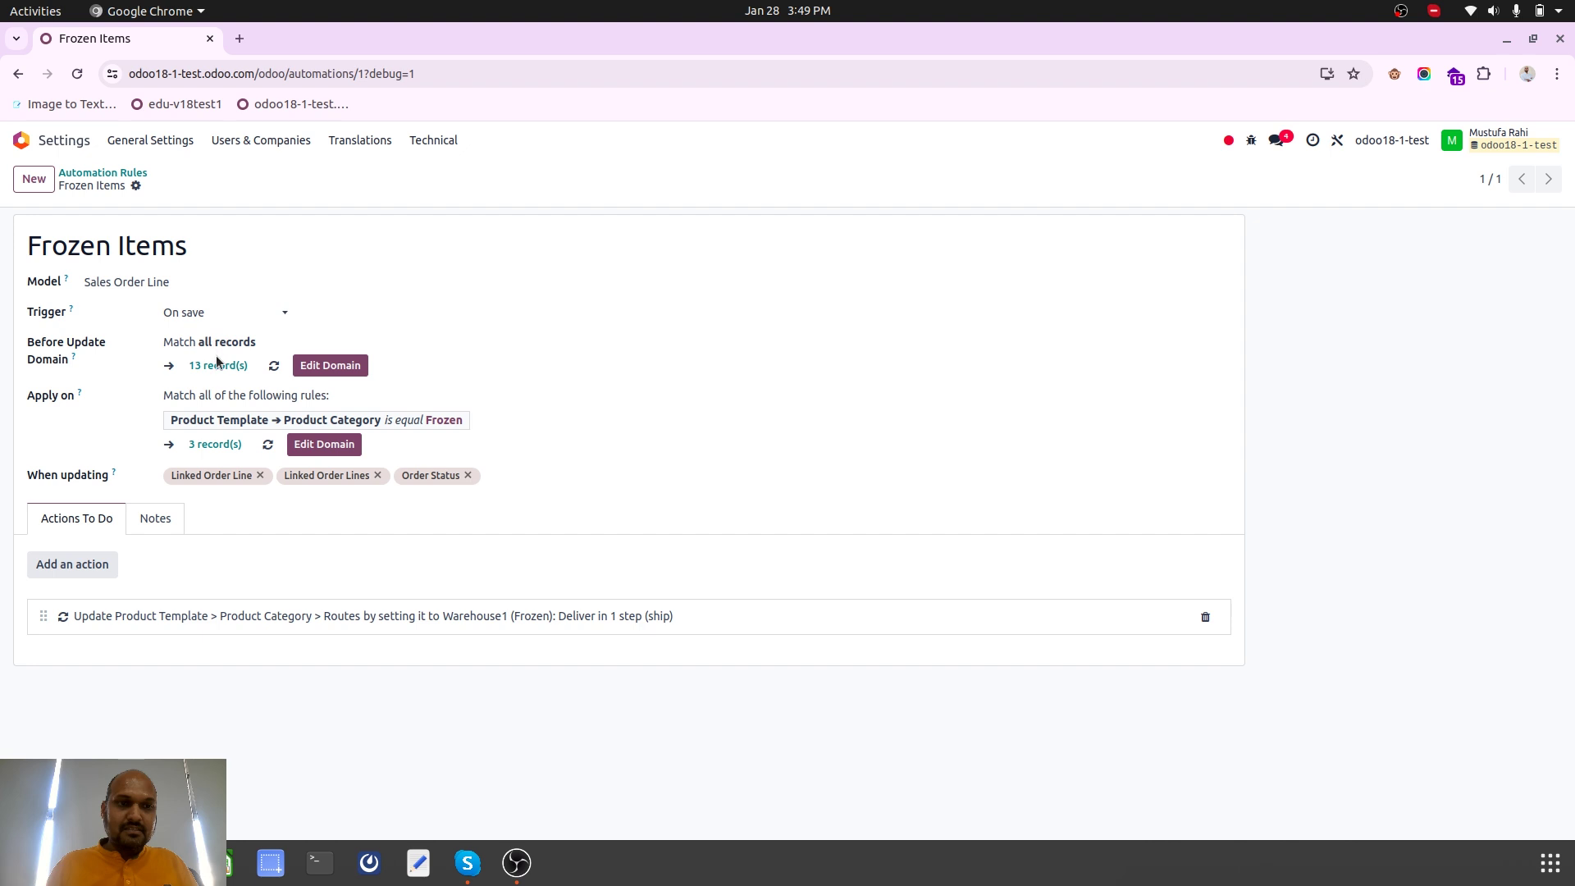
{"action": "left_click", "coordinate": [197, 315]}
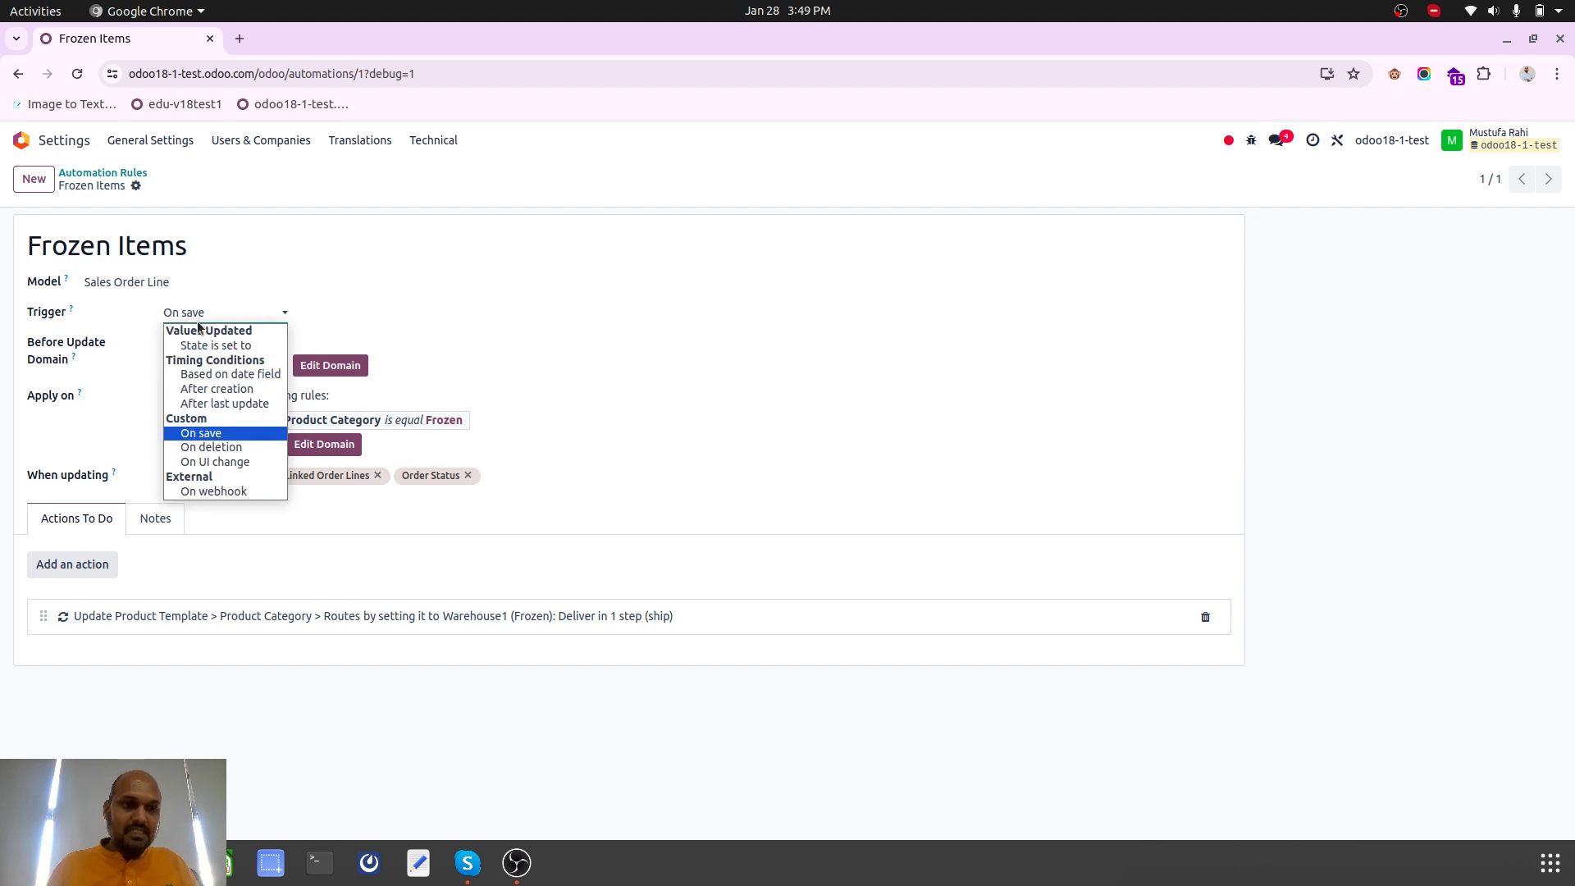
Keep the On save trigger, then start a 'Grocery Items' rule on Sales Order Line
{"action": "left_click", "coordinate": [199, 320]}
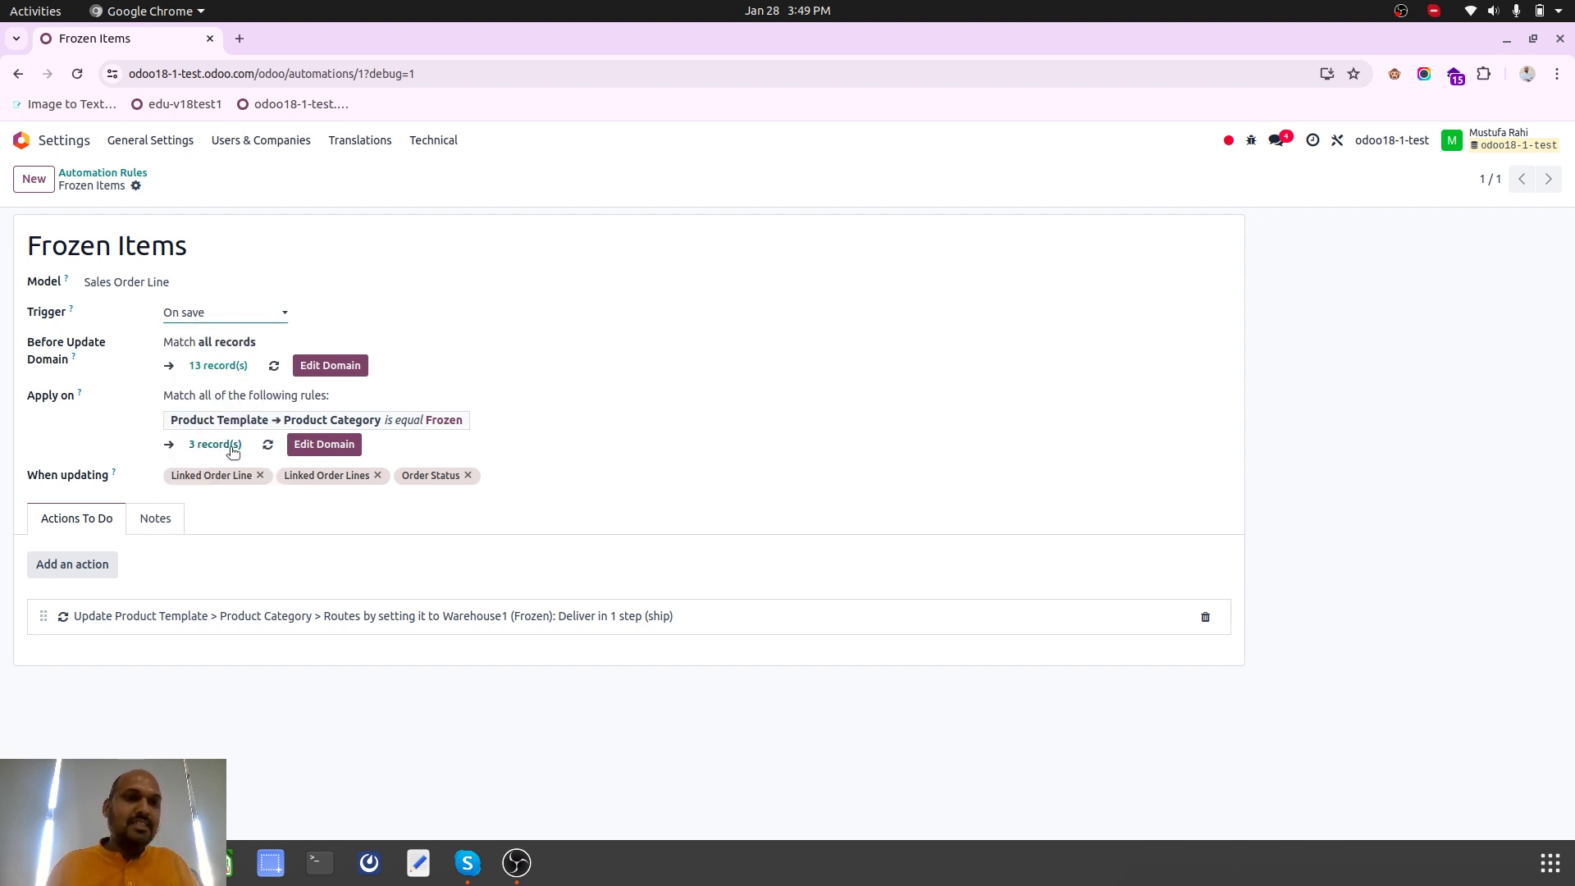
{"action": "left_click", "coordinate": [136, 186]}
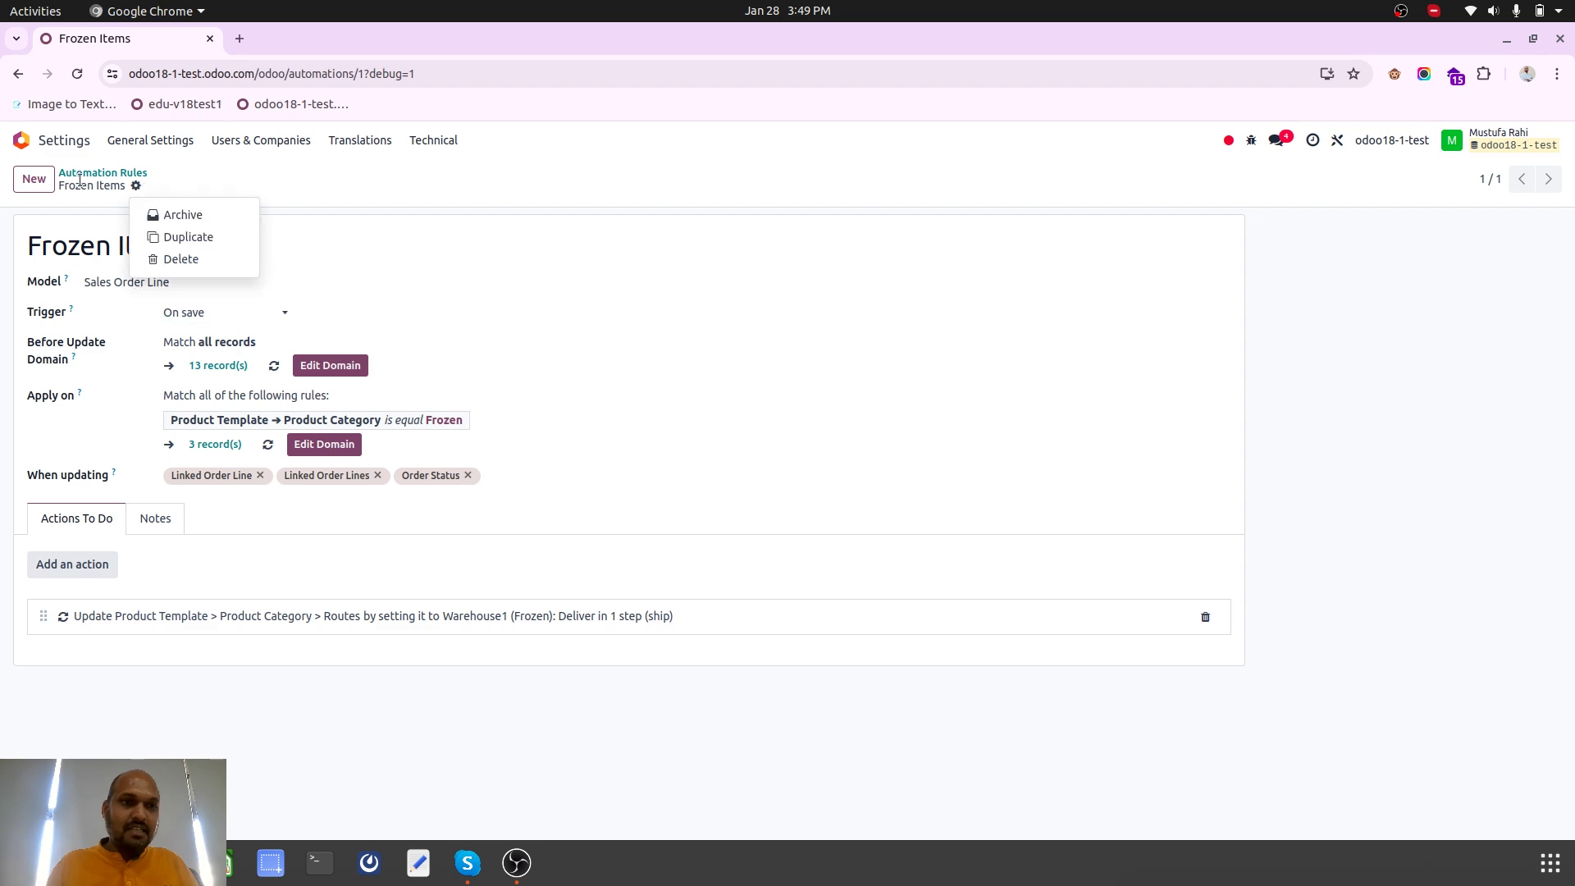
{"action": "left_click", "coordinate": [37, 182]}
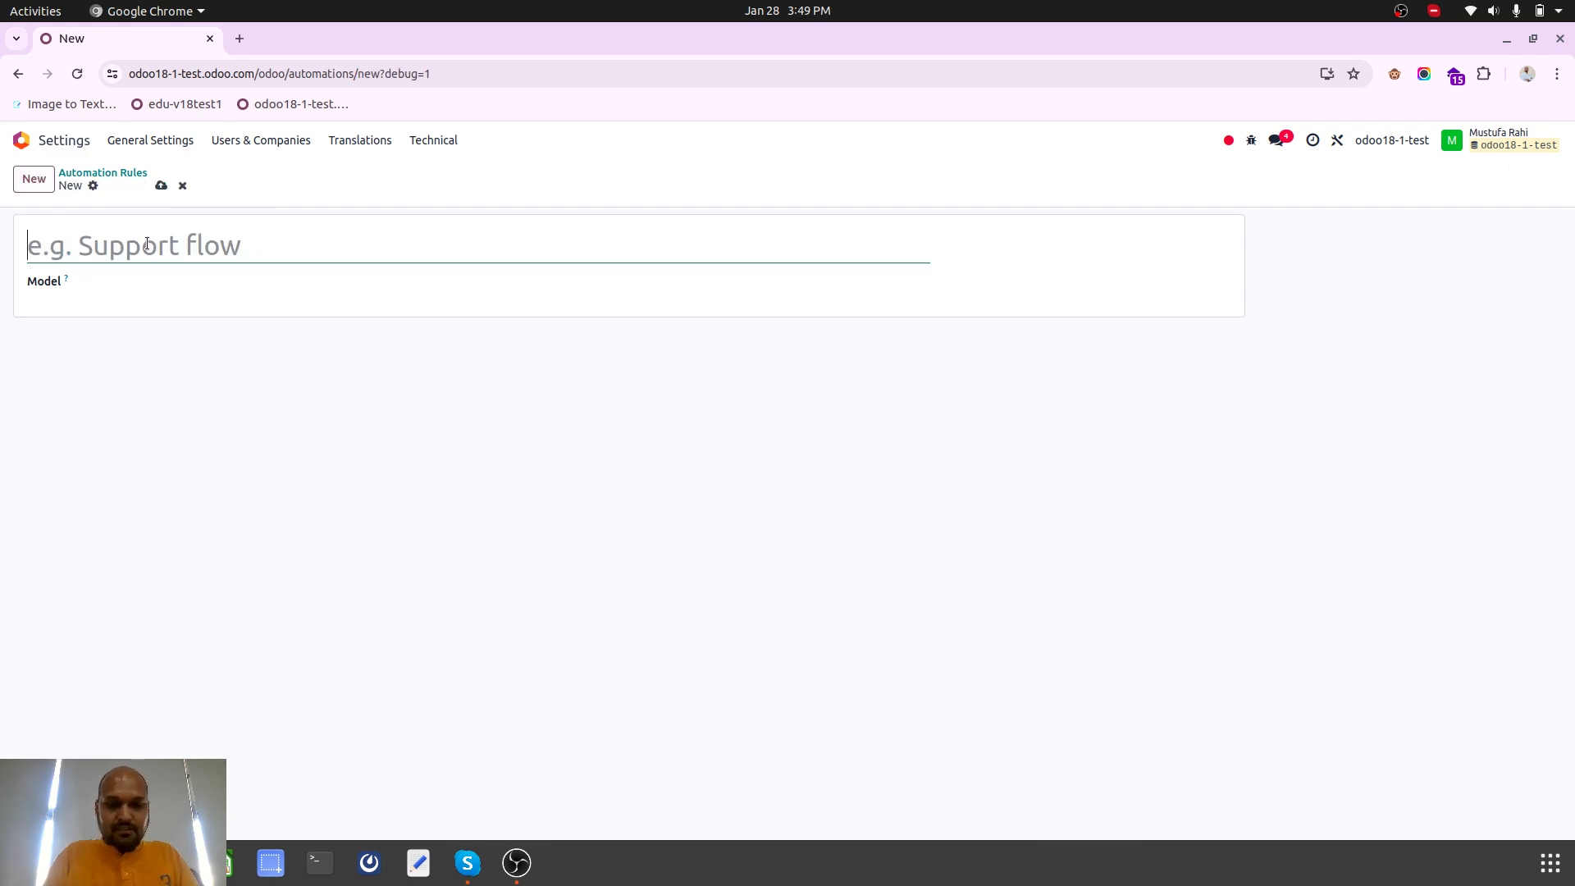
{"action": "type", "text": "Grocery I"}
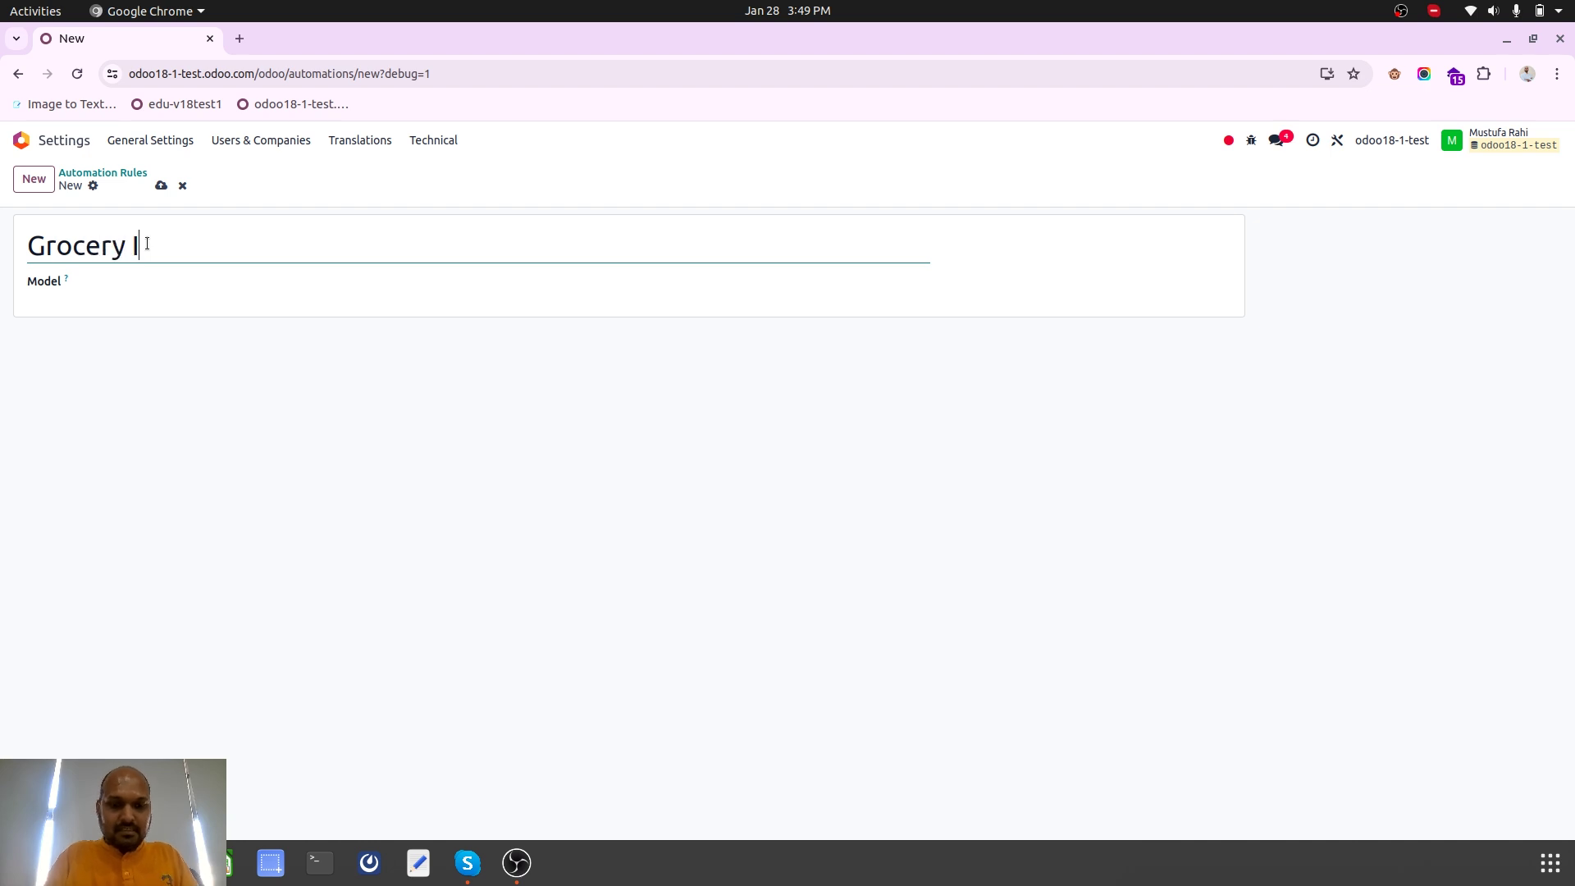
{"action": "type", "text": "tems"}
{"action": "left_click", "coordinate": [143, 281]}
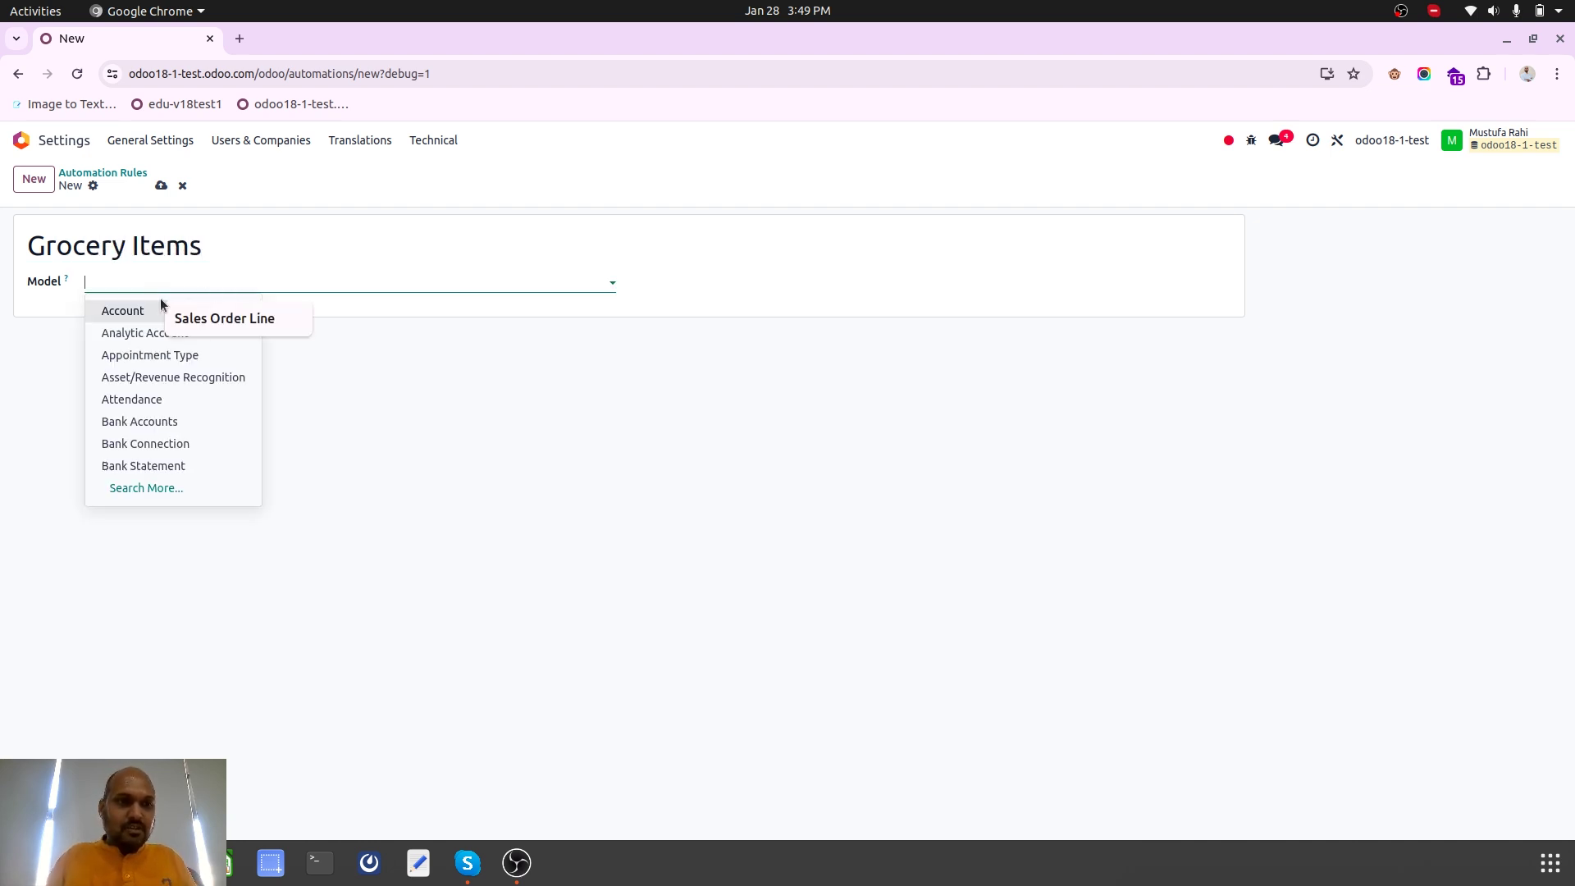
{"action": "type", "text": "sales o"}
{"action": "left_click", "coordinate": [188, 354]}
{"action": "left_click", "coordinate": [214, 312]}
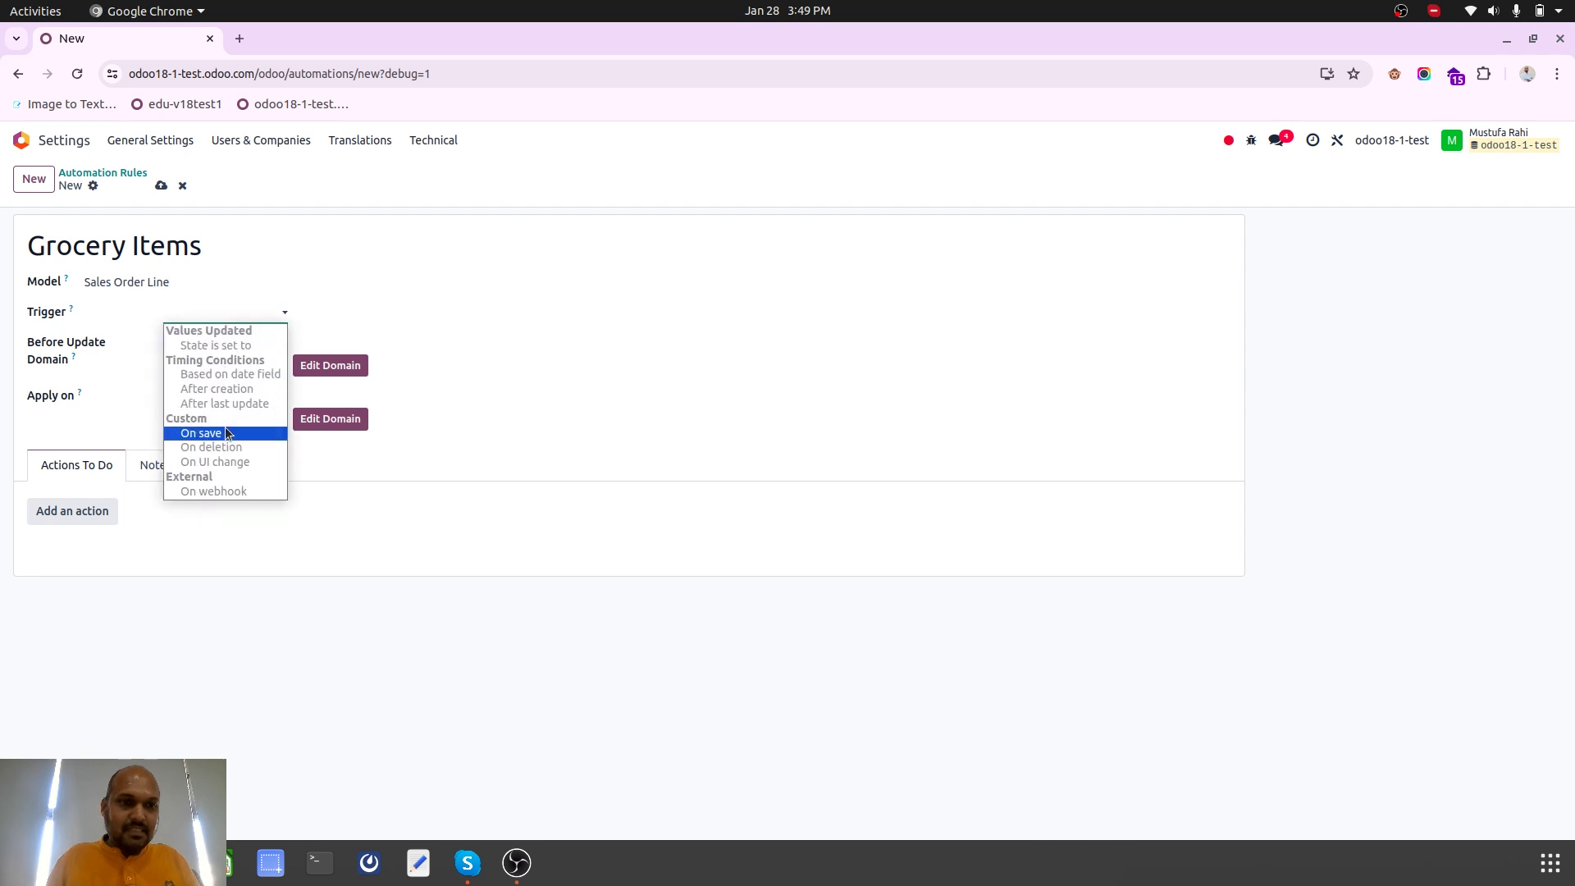
Add an apply-on domain condition on the field Product > Product Category
{"action": "left_click", "coordinate": [201, 433]}
{"action": "left_click", "coordinate": [324, 422]}
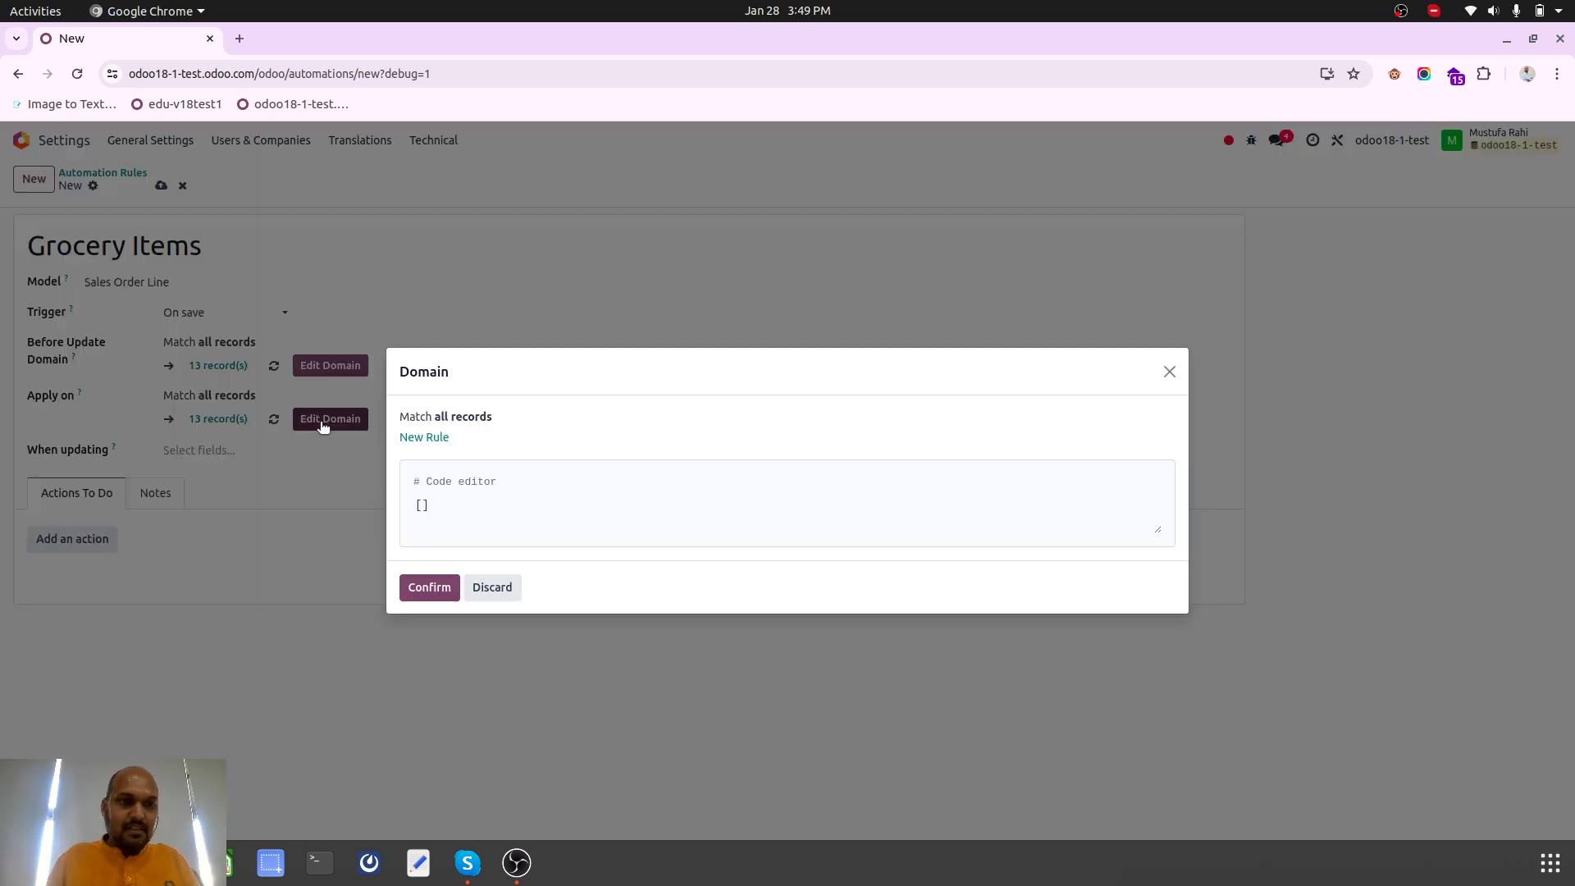
{"action": "left_click", "coordinate": [431, 436]}
{"action": "left_click", "coordinate": [476, 430]}
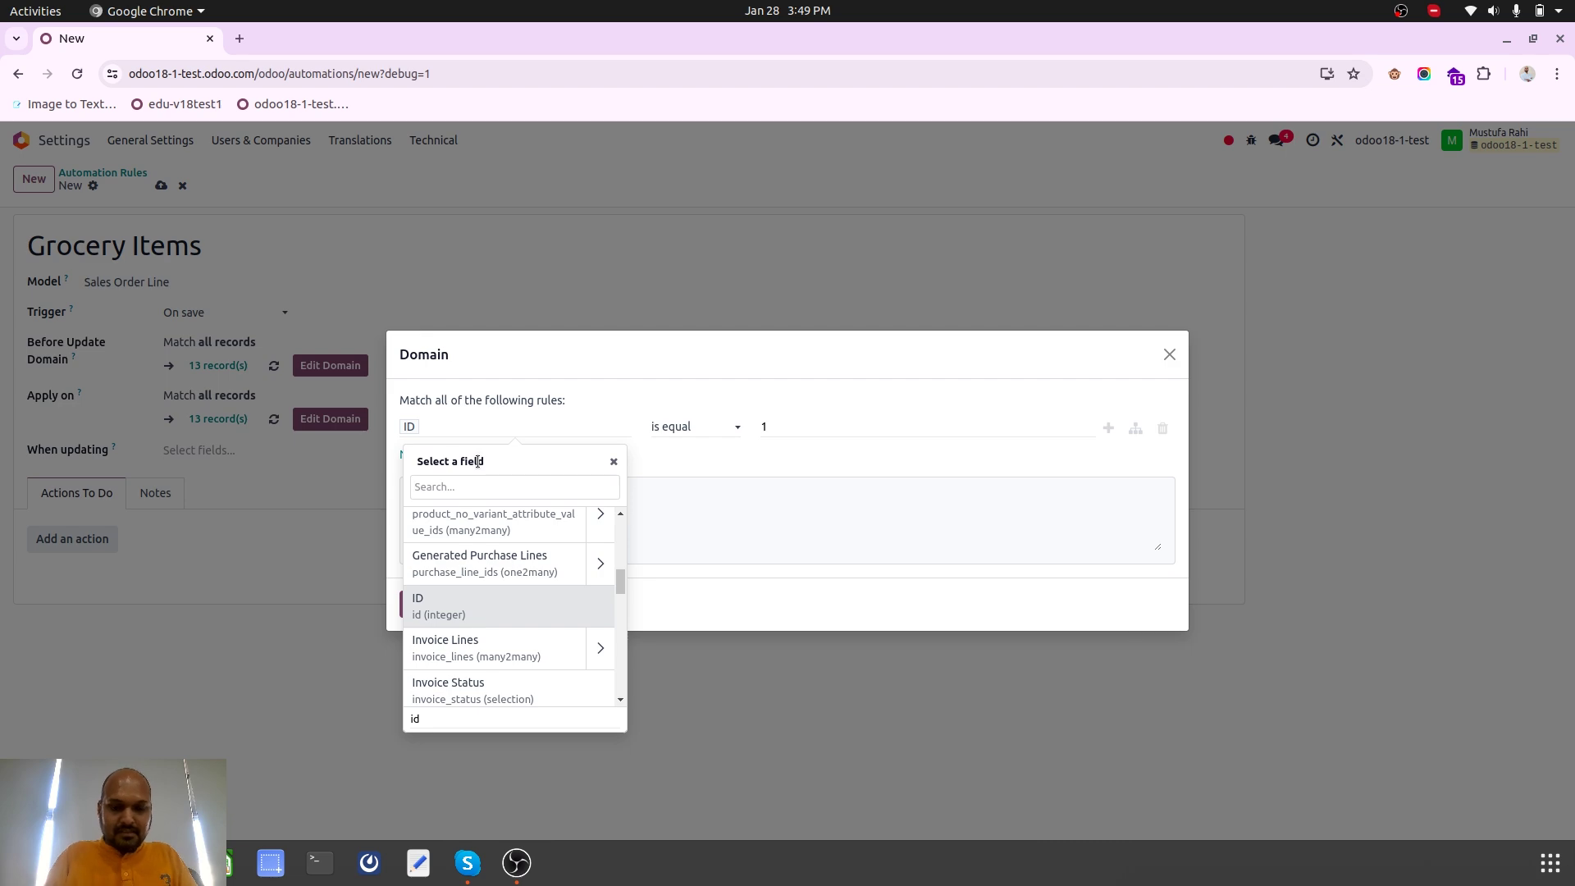
{"action": "type", "text": "produ"}
{"action": "key", "text": "Down"}
{"action": "key", "text": "Down"}
{"action": "key", "text": "Down"}
{"action": "key", "text": "Down"}
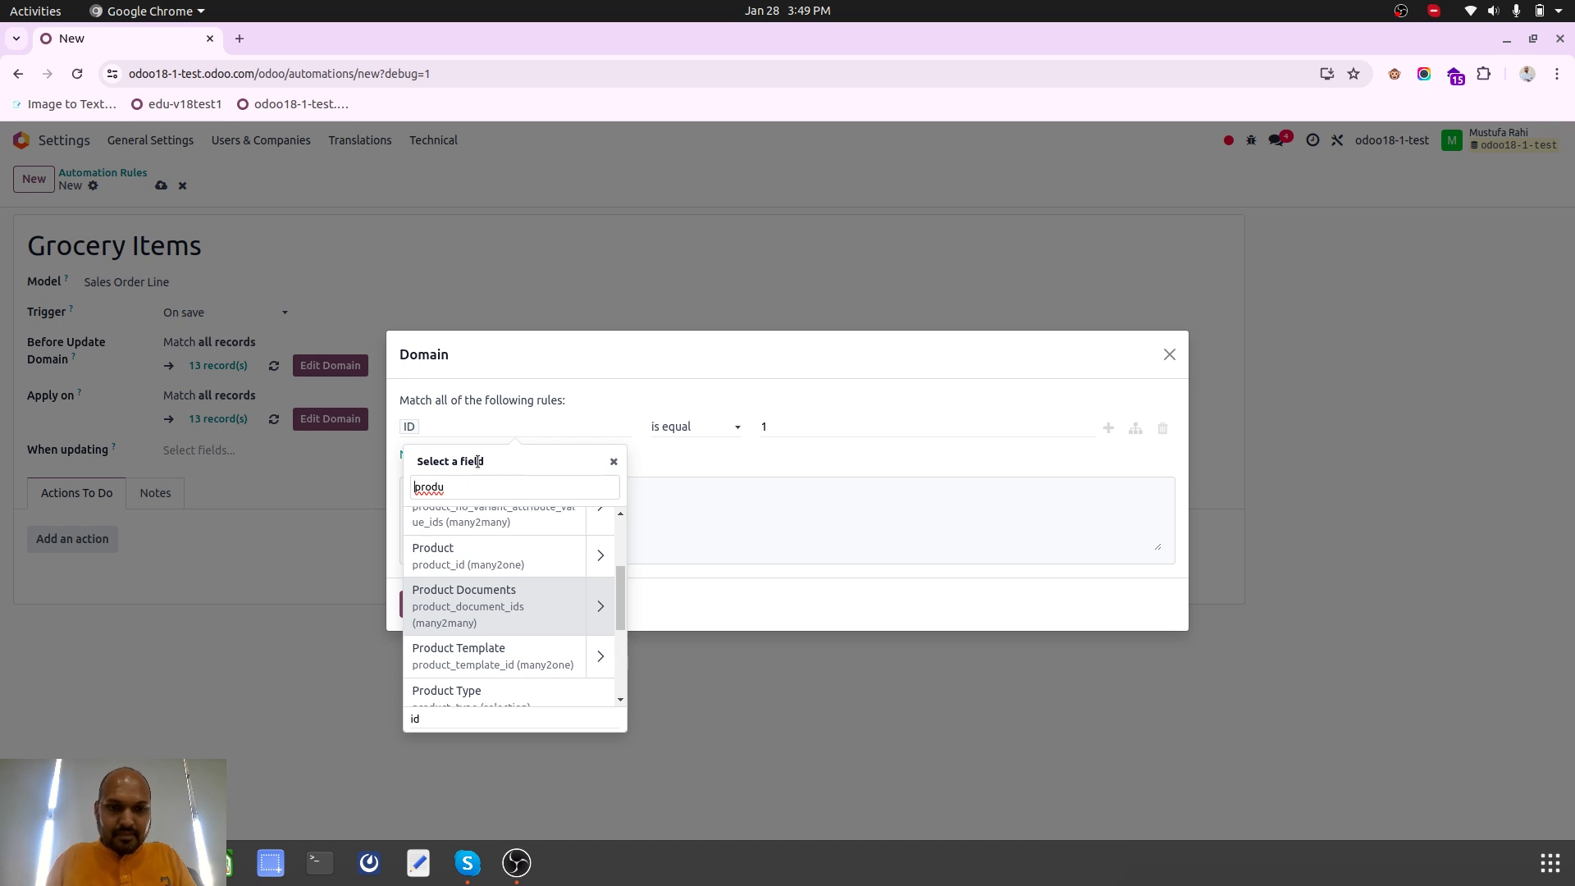
{"action": "left_click", "coordinate": [543, 554]}
{"action": "left_click", "coordinate": [495, 433]}
{"action": "left_click", "coordinate": [600, 606]}
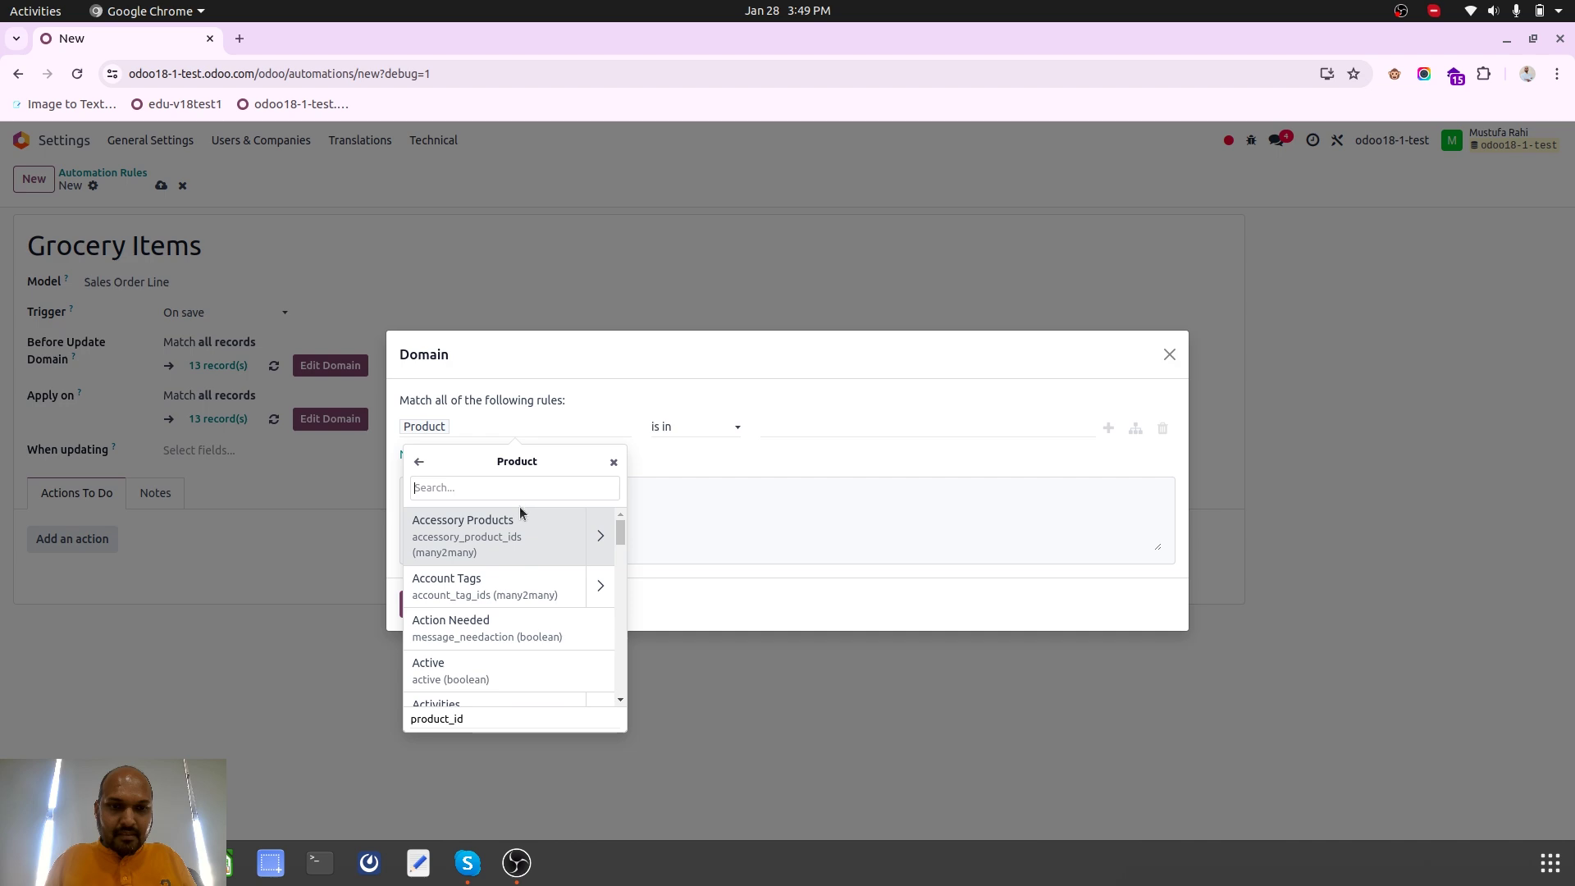
{"action": "type", "text": "product"}
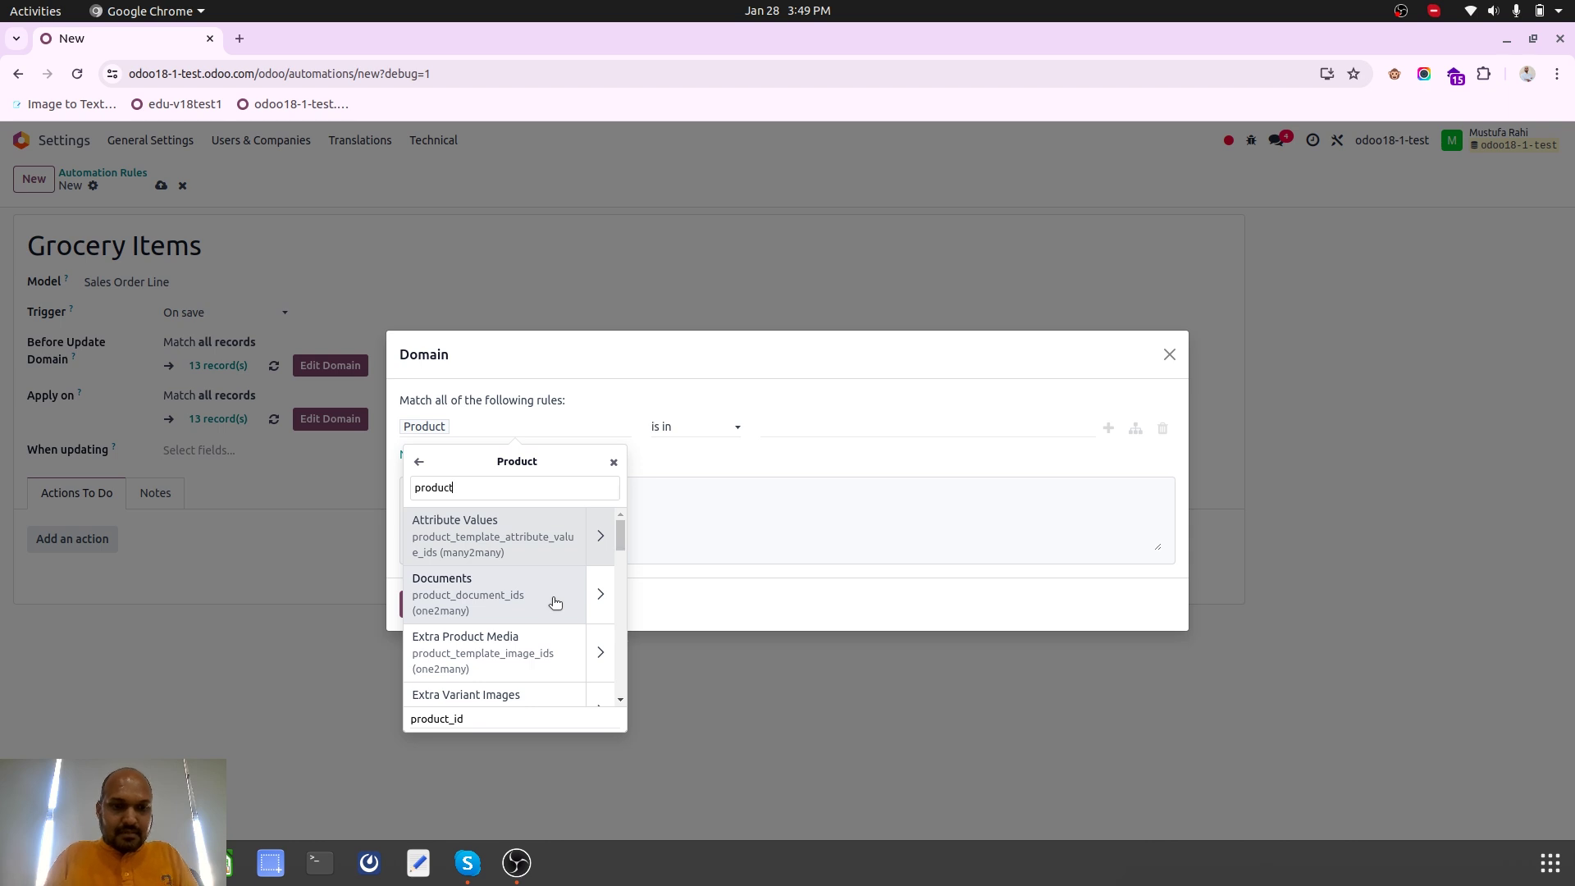
{"action": "scroll", "coordinate": [554, 603], "scroll_direction": "down", "scroll_amount": 5}
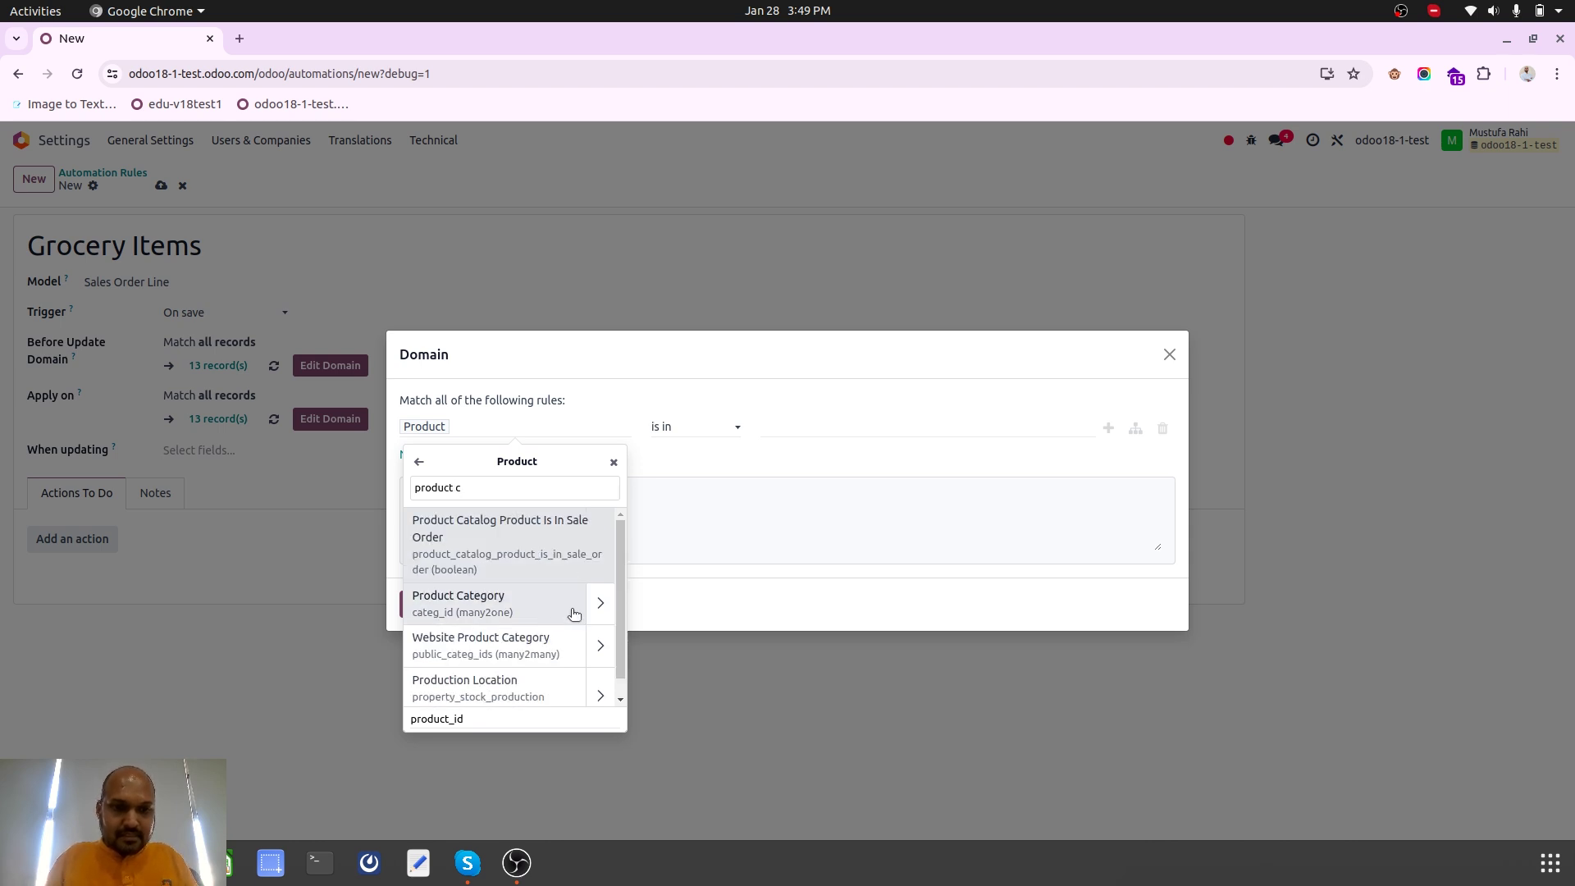
{"action": "left_click", "coordinate": [600, 609]}
Make the condition 'is equal' to Groceries and confirm the domain
{"action": "left_click", "coordinate": [714, 434]}
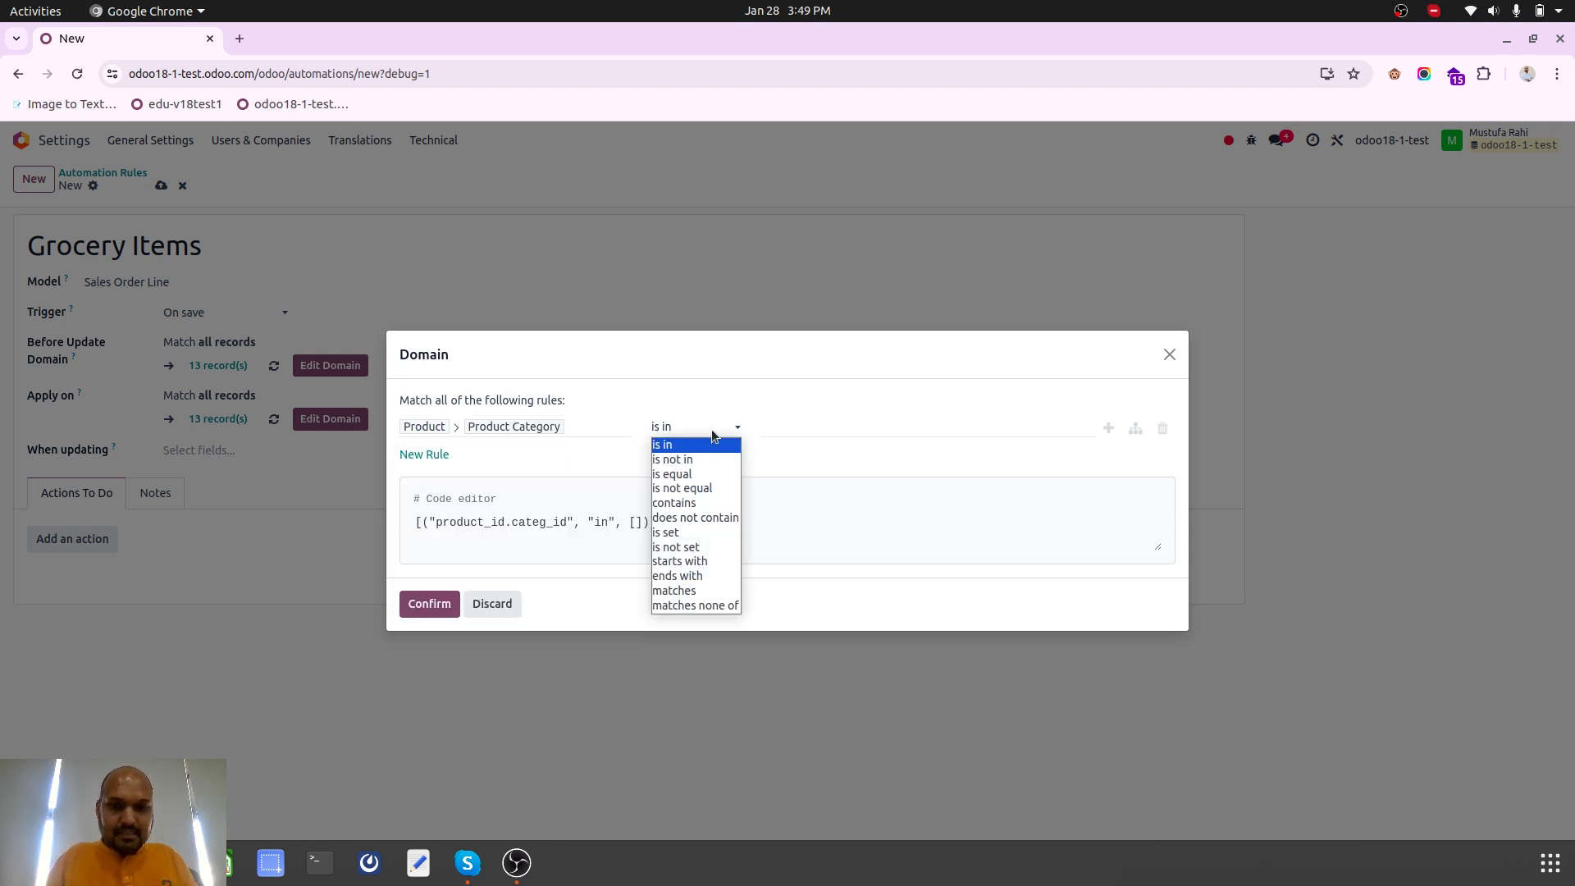
{"action": "left_click", "coordinate": [711, 469]}
{"action": "left_click", "coordinate": [817, 427]}
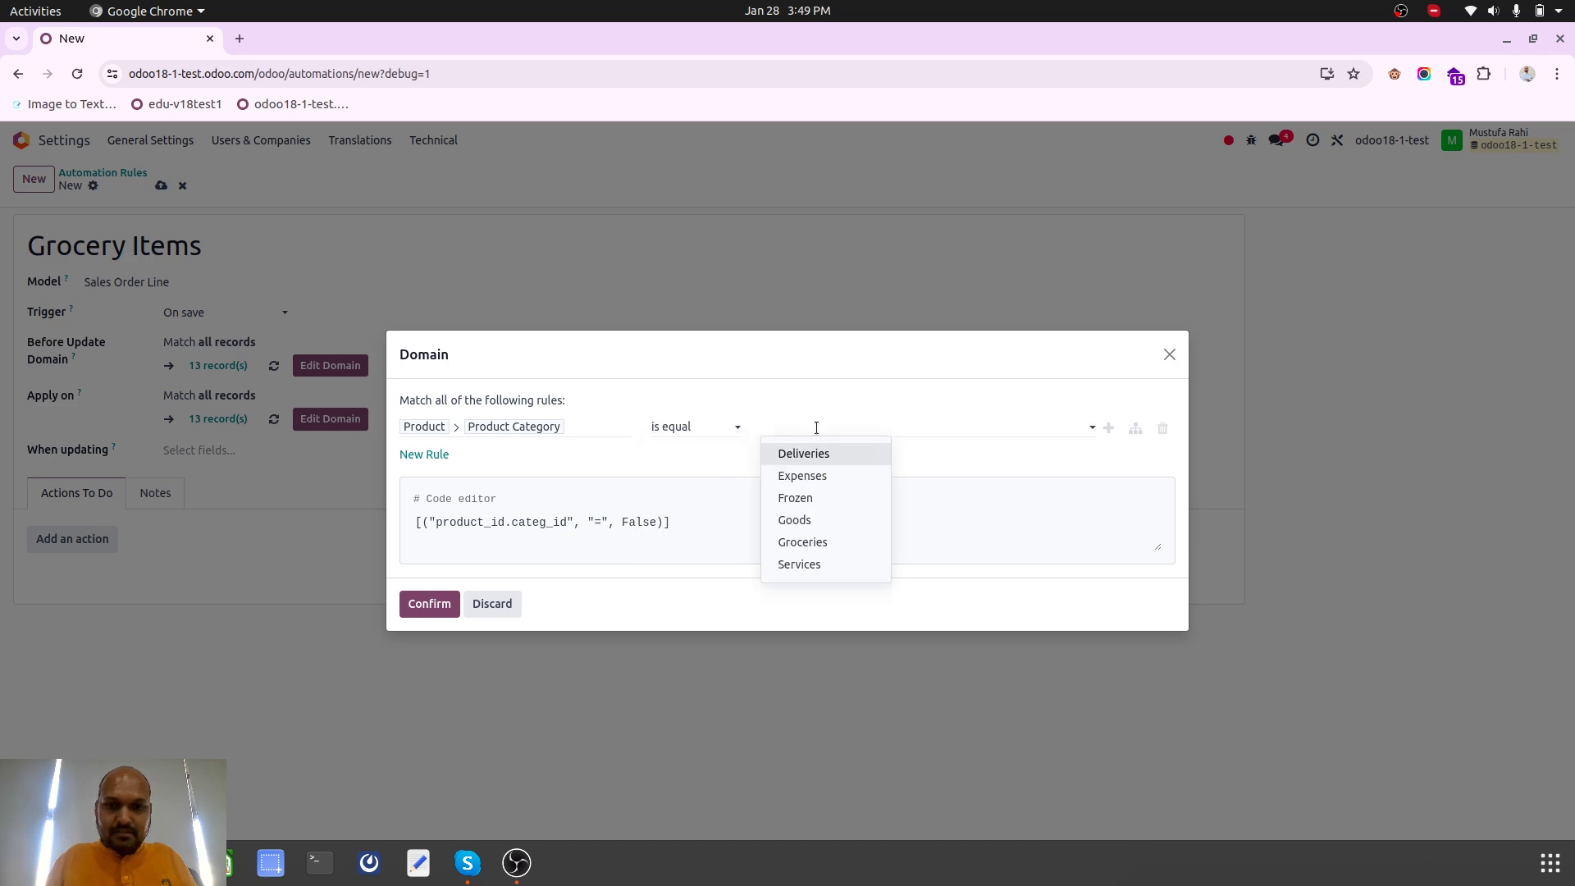
{"action": "left_click", "coordinate": [820, 542]}
{"action": "left_click", "coordinate": [432, 597]}
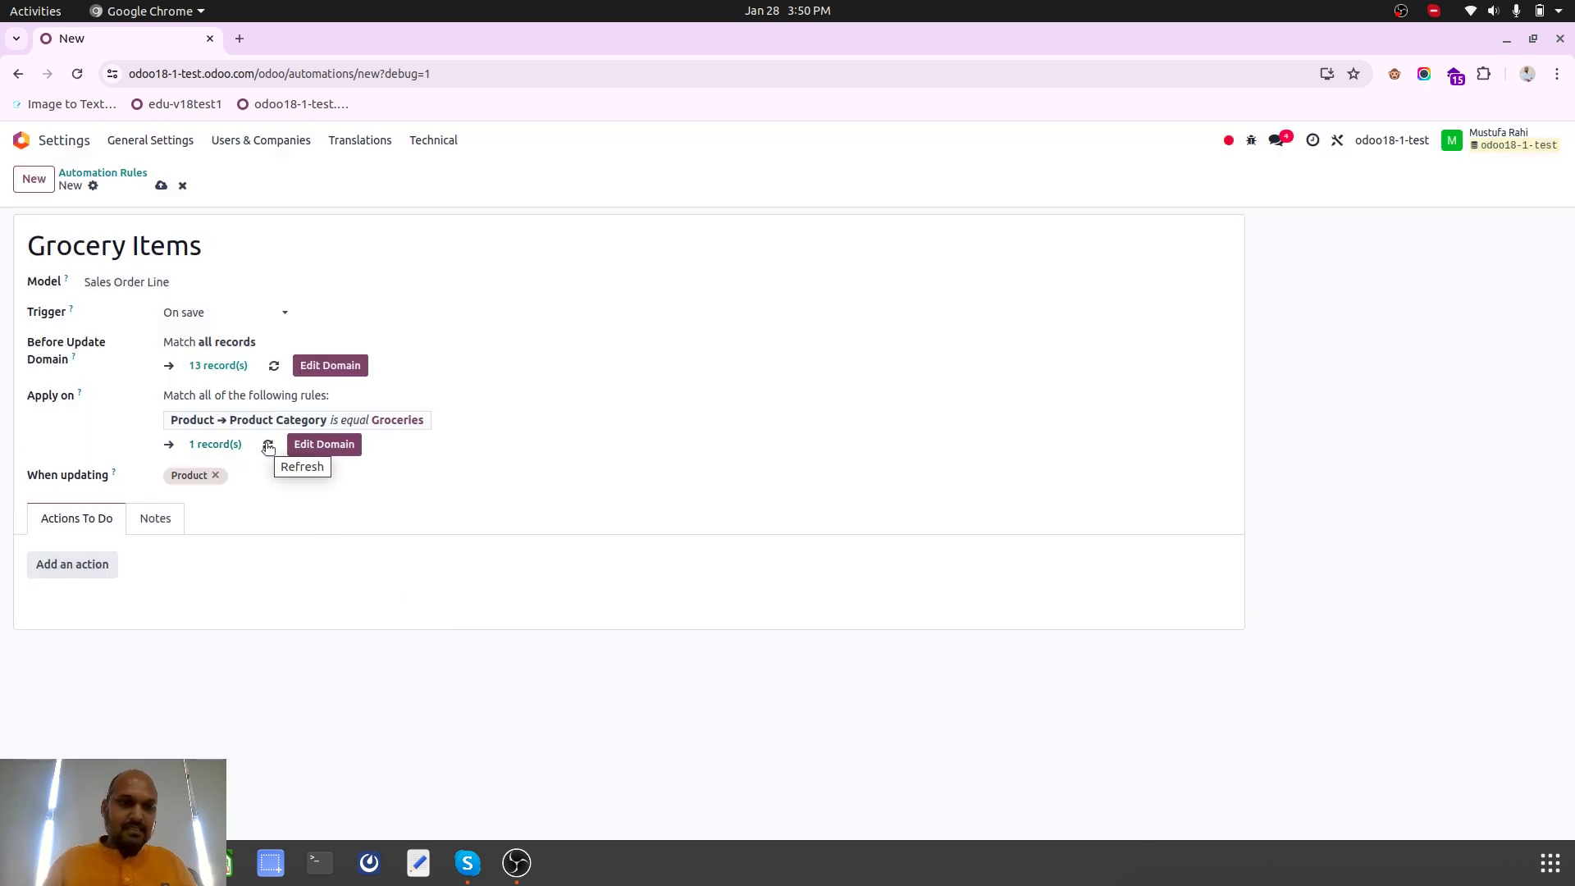
Replace Product in the When updating fields with Linked Order Line and Linked Order Lines
{"action": "left_click", "coordinate": [278, 475]}
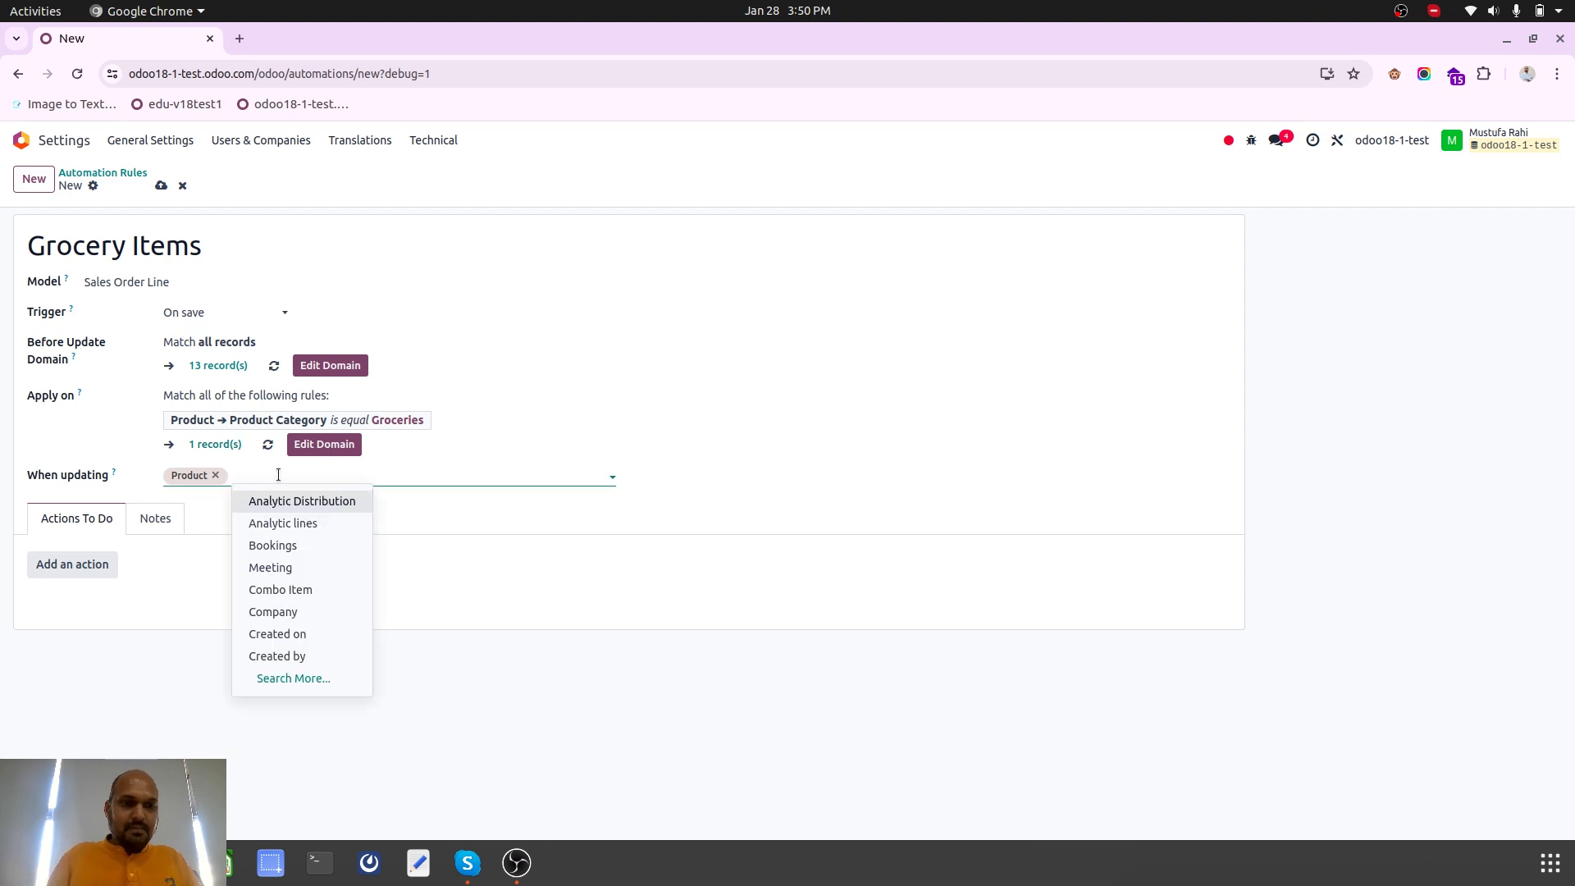
{"action": "key", "text": "BackSpace"}
{"action": "type", "text": "sa"}
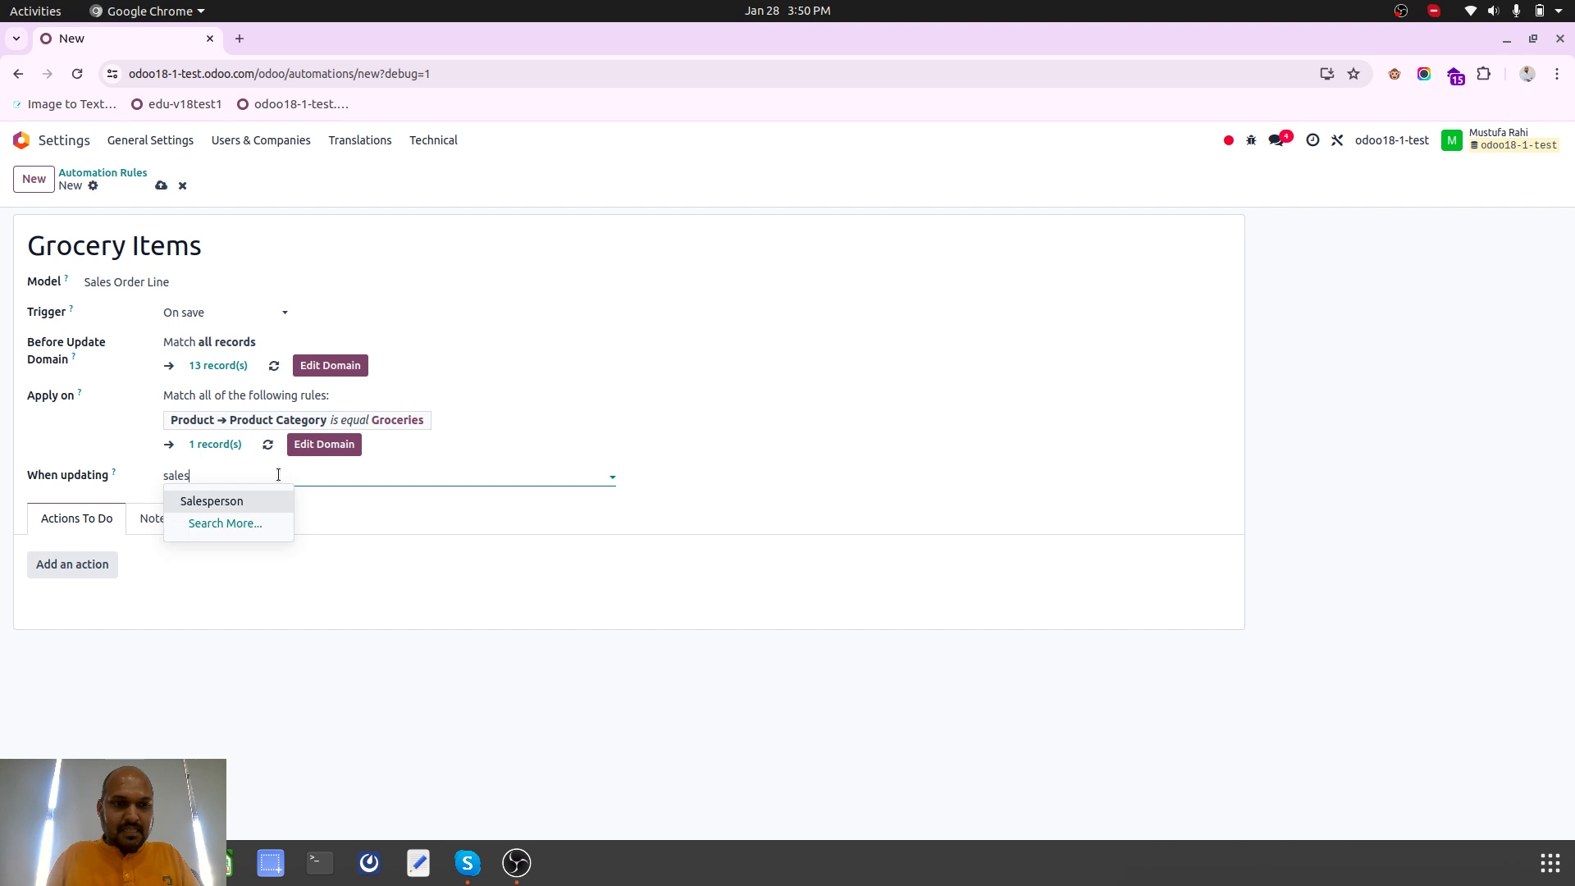
{"action": "type", "text": "les"}
{"action": "key", "text": "BackSpace"}
{"action": "key", "text": "BackSpace"}
{"action": "key", "text": "BackSpace"}
{"action": "key", "text": "BackSpace"}
{"action": "key", "text": "BackSpace"}
{"action": "type", "text": "order"}
{"action": "left_click", "coordinate": [280, 510]}
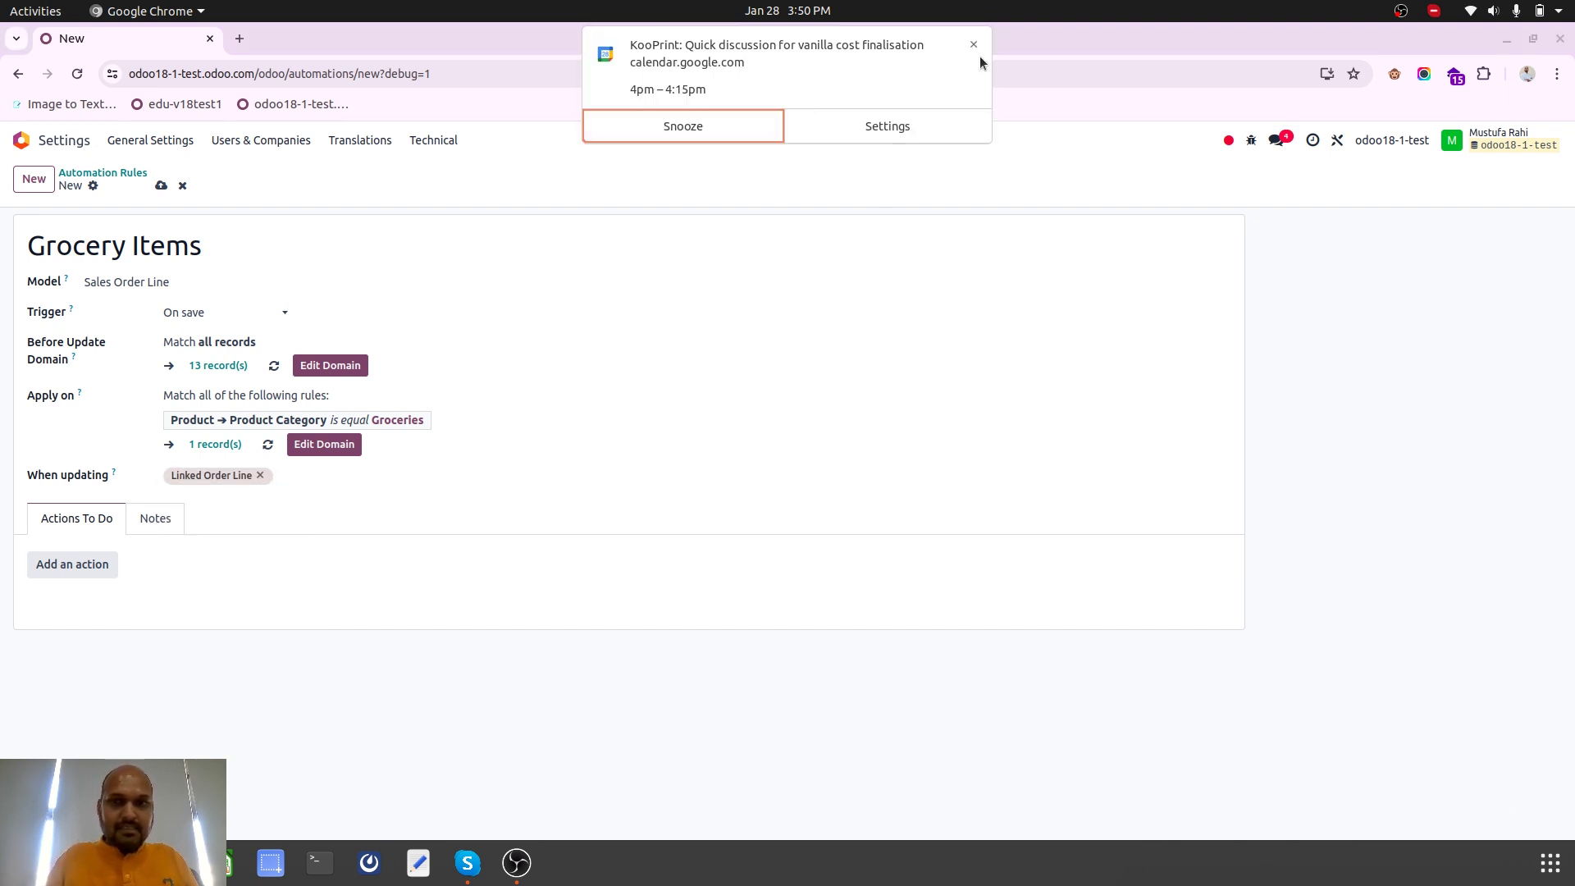
{"action": "left_click", "coordinate": [978, 53]}
{"action": "type", "text": "order"}
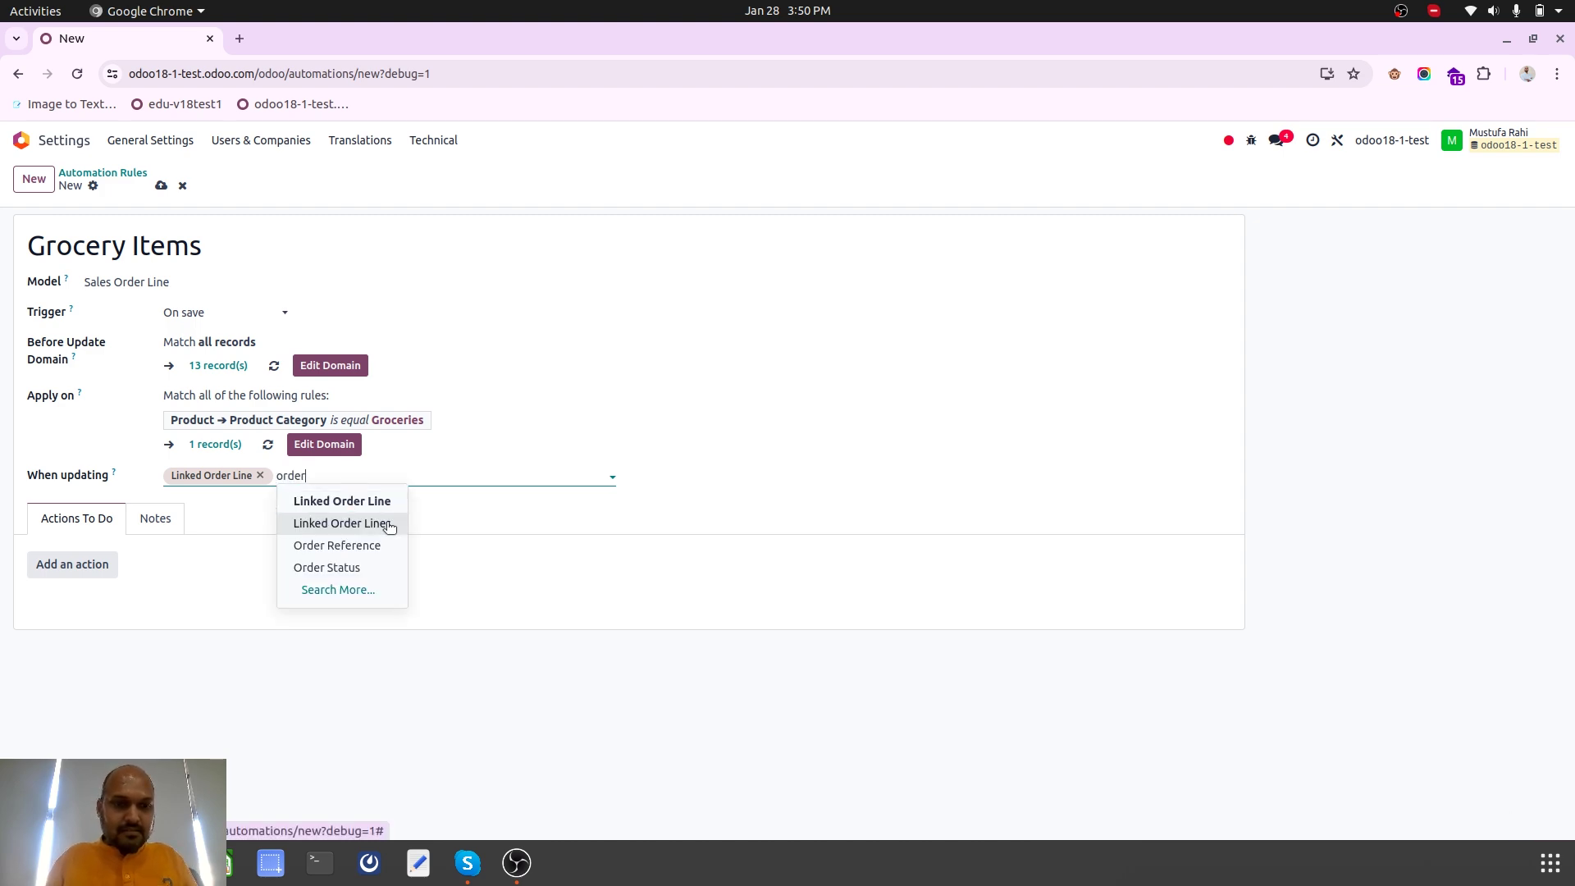
{"action": "left_click", "coordinate": [388, 524]}
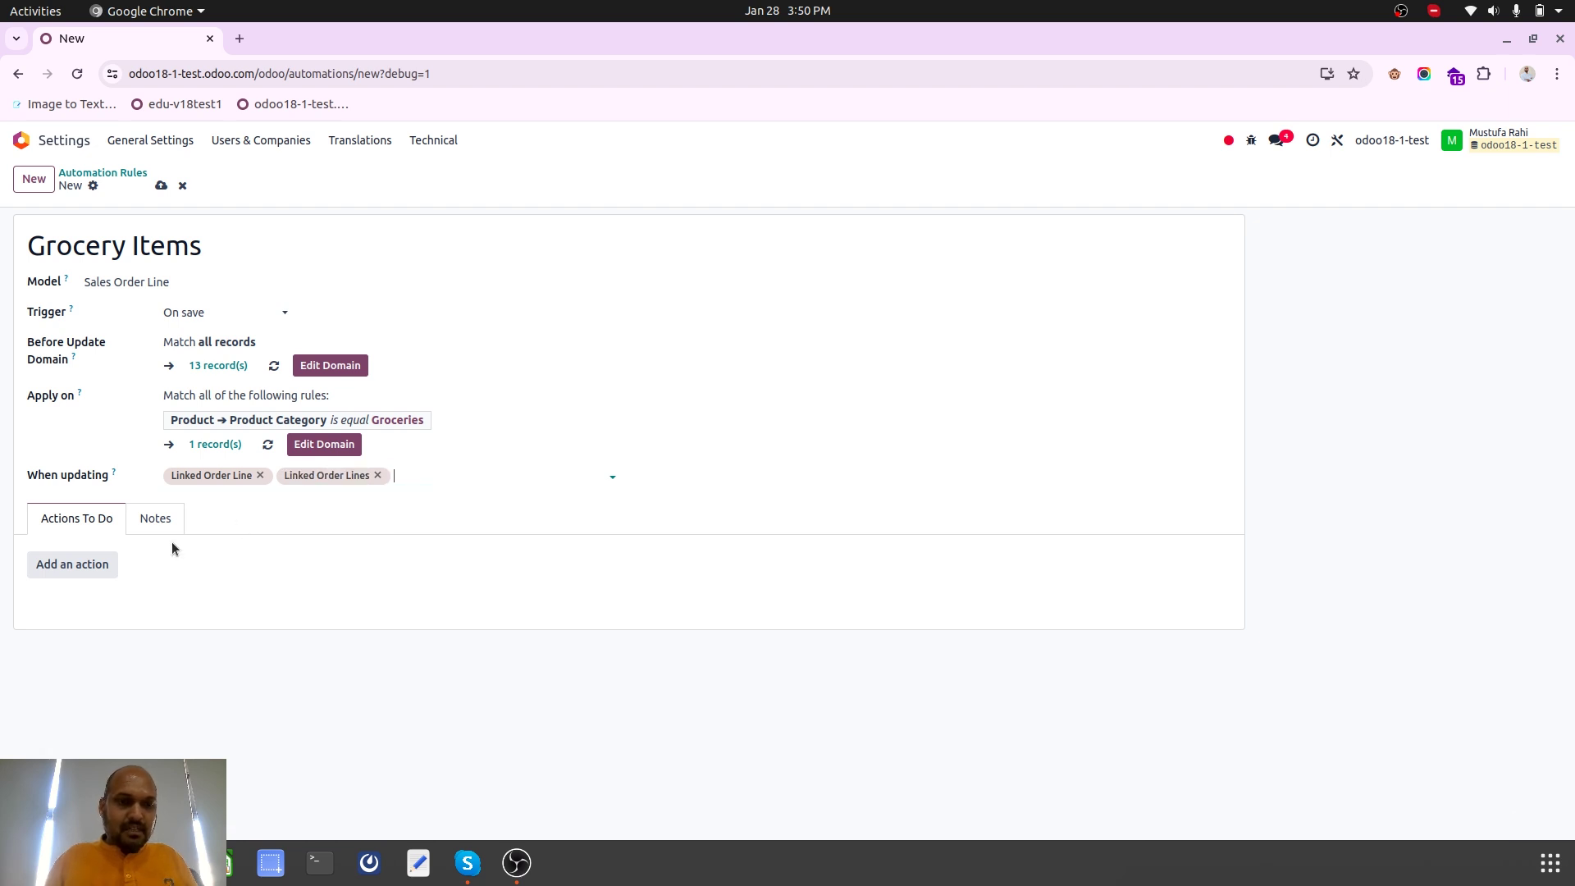
Add an action that updates the Product > Product Category > Routes field
{"action": "left_click", "coordinate": [95, 564]}
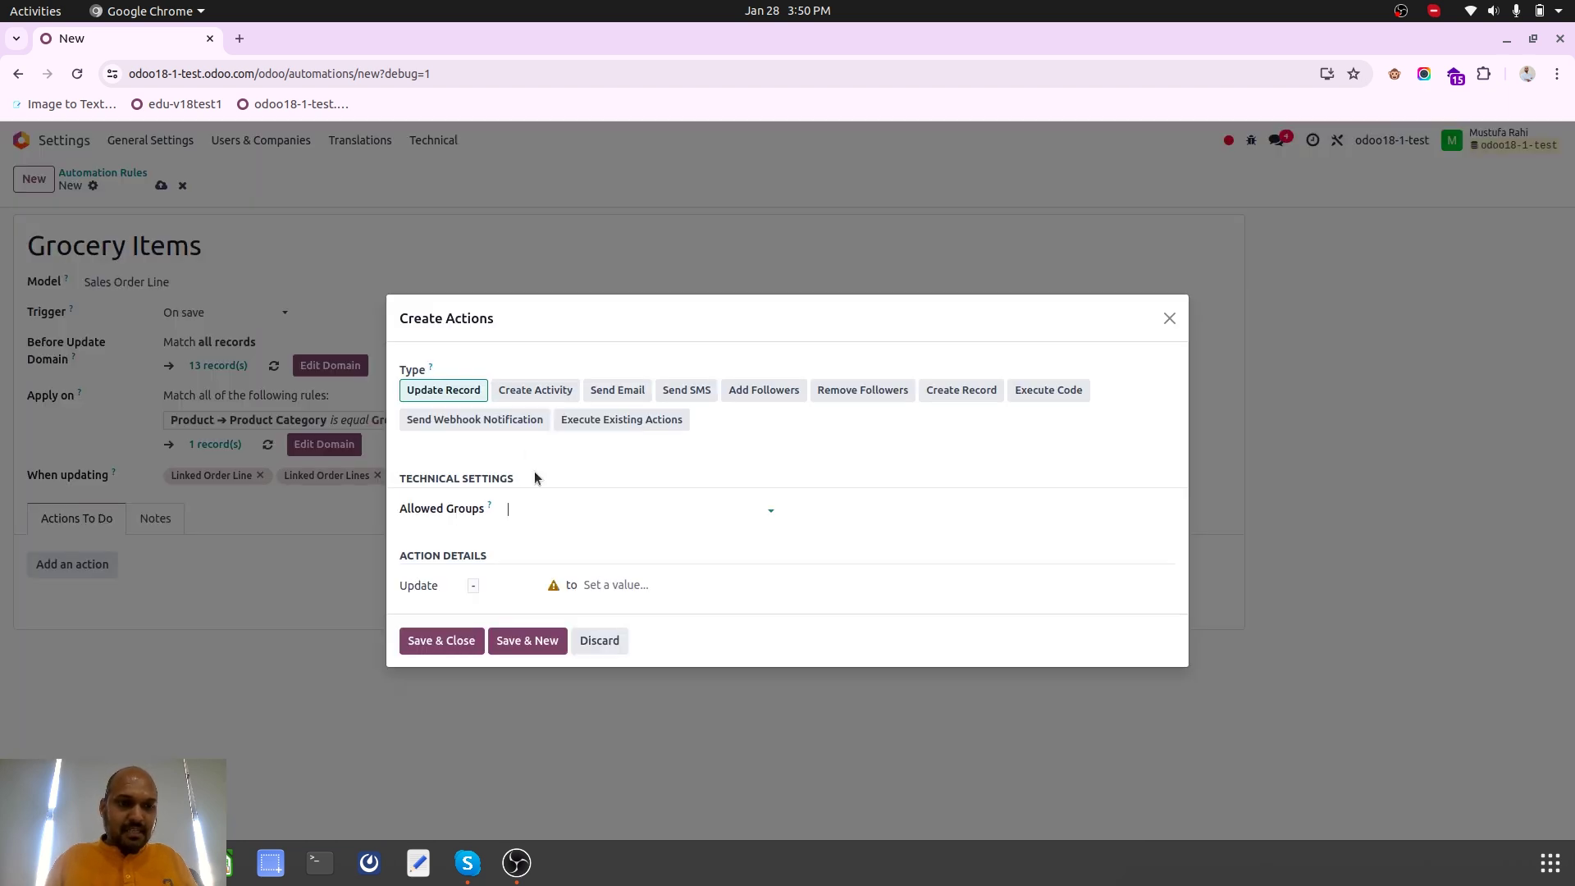
{"action": "left_click", "coordinate": [503, 585]}
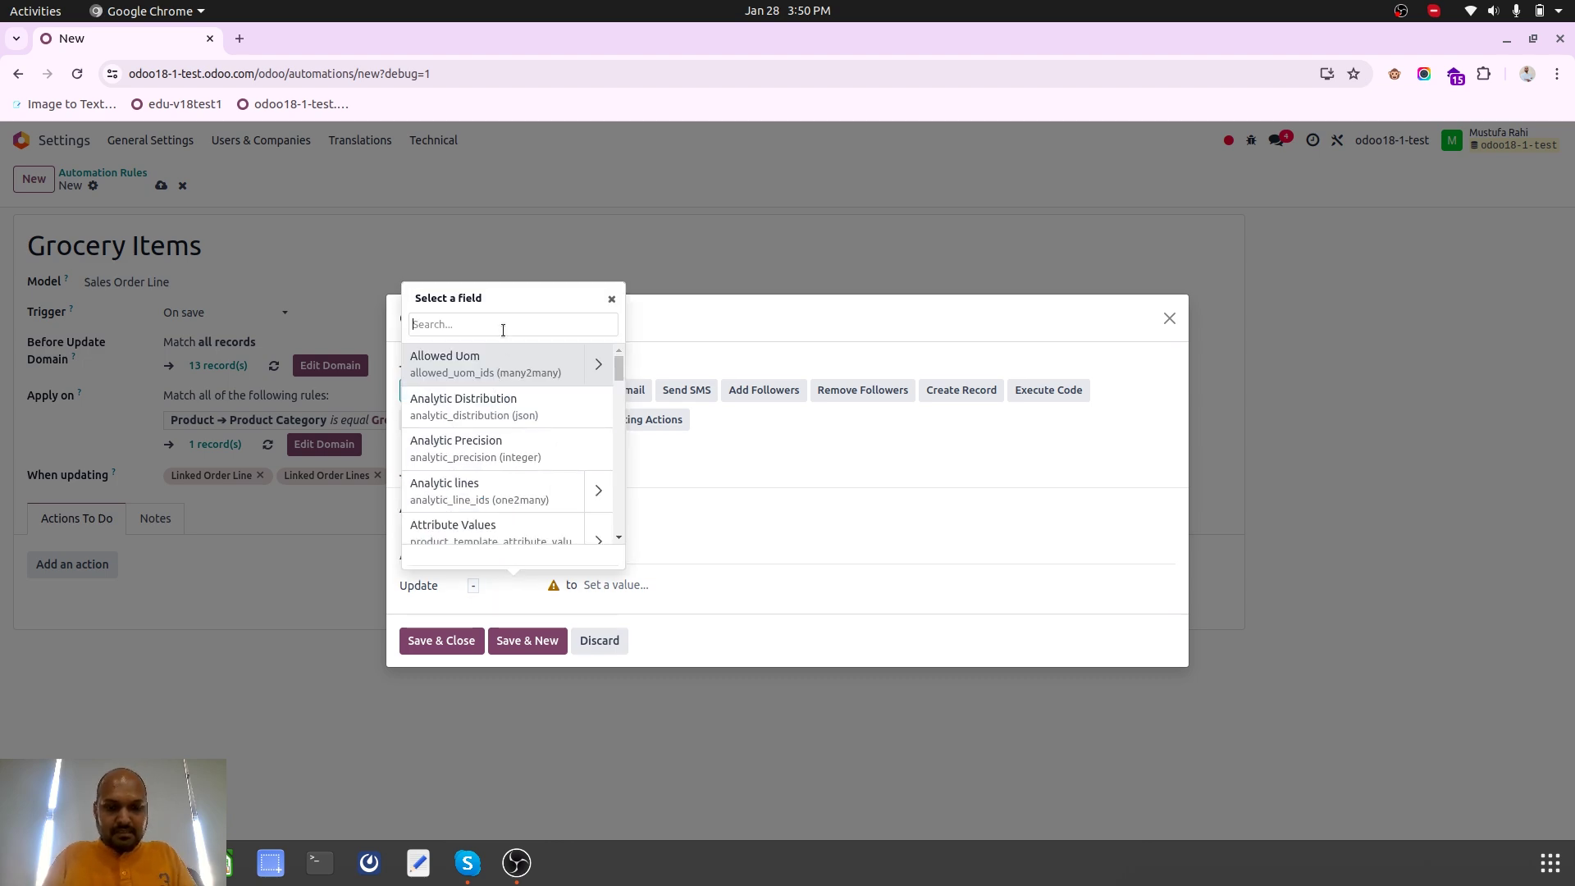
{"action": "type", "text": "product"}
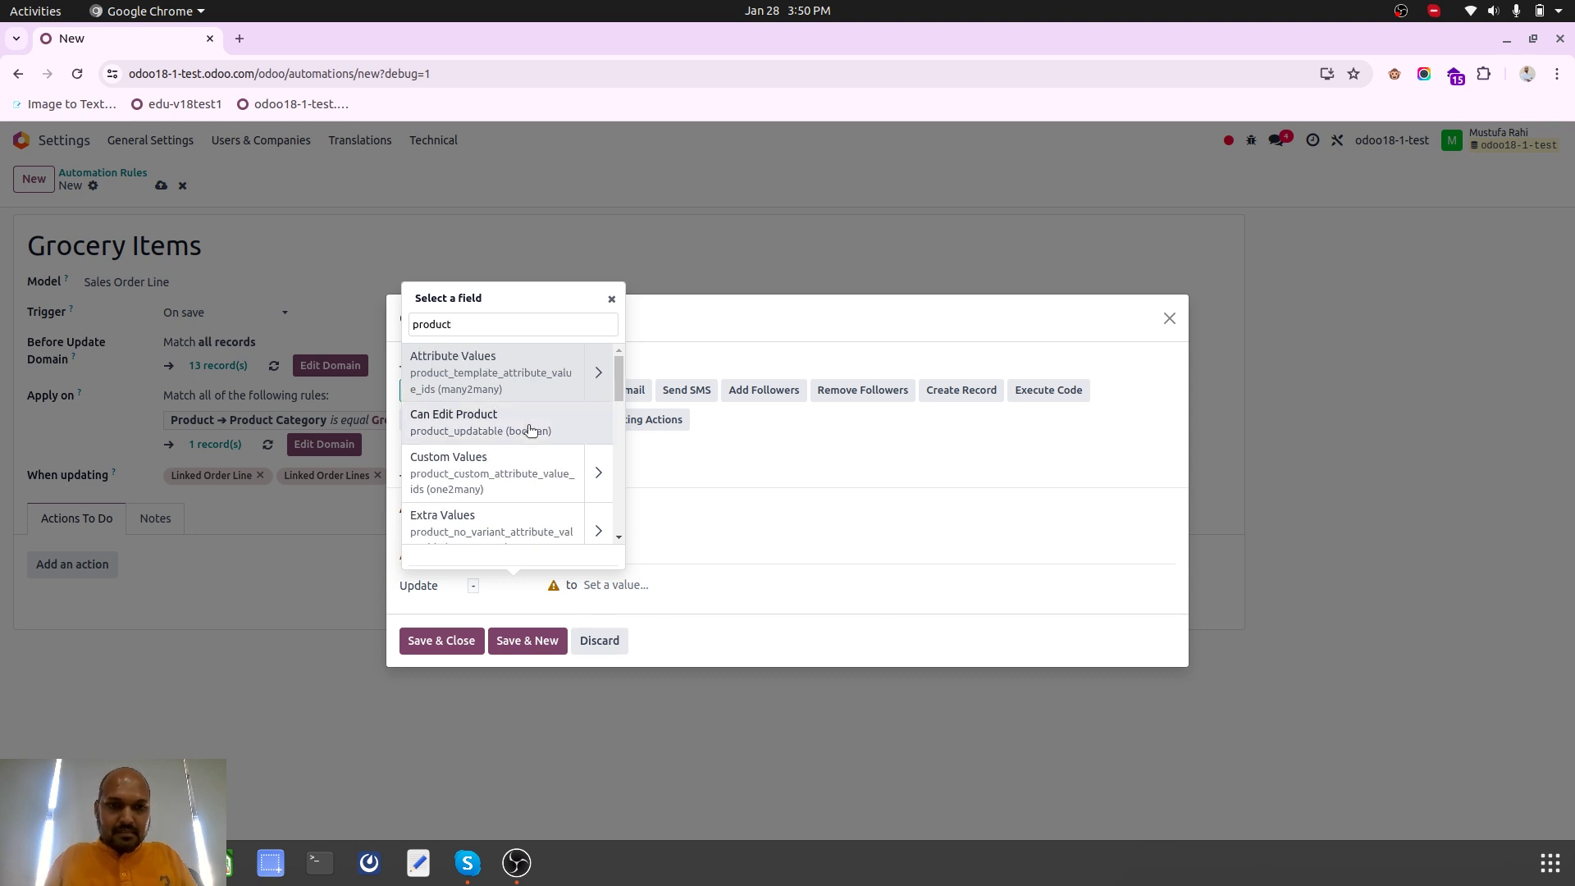
{"action": "scroll", "coordinate": [533, 439], "scroll_direction": "down", "scroll_amount": 2}
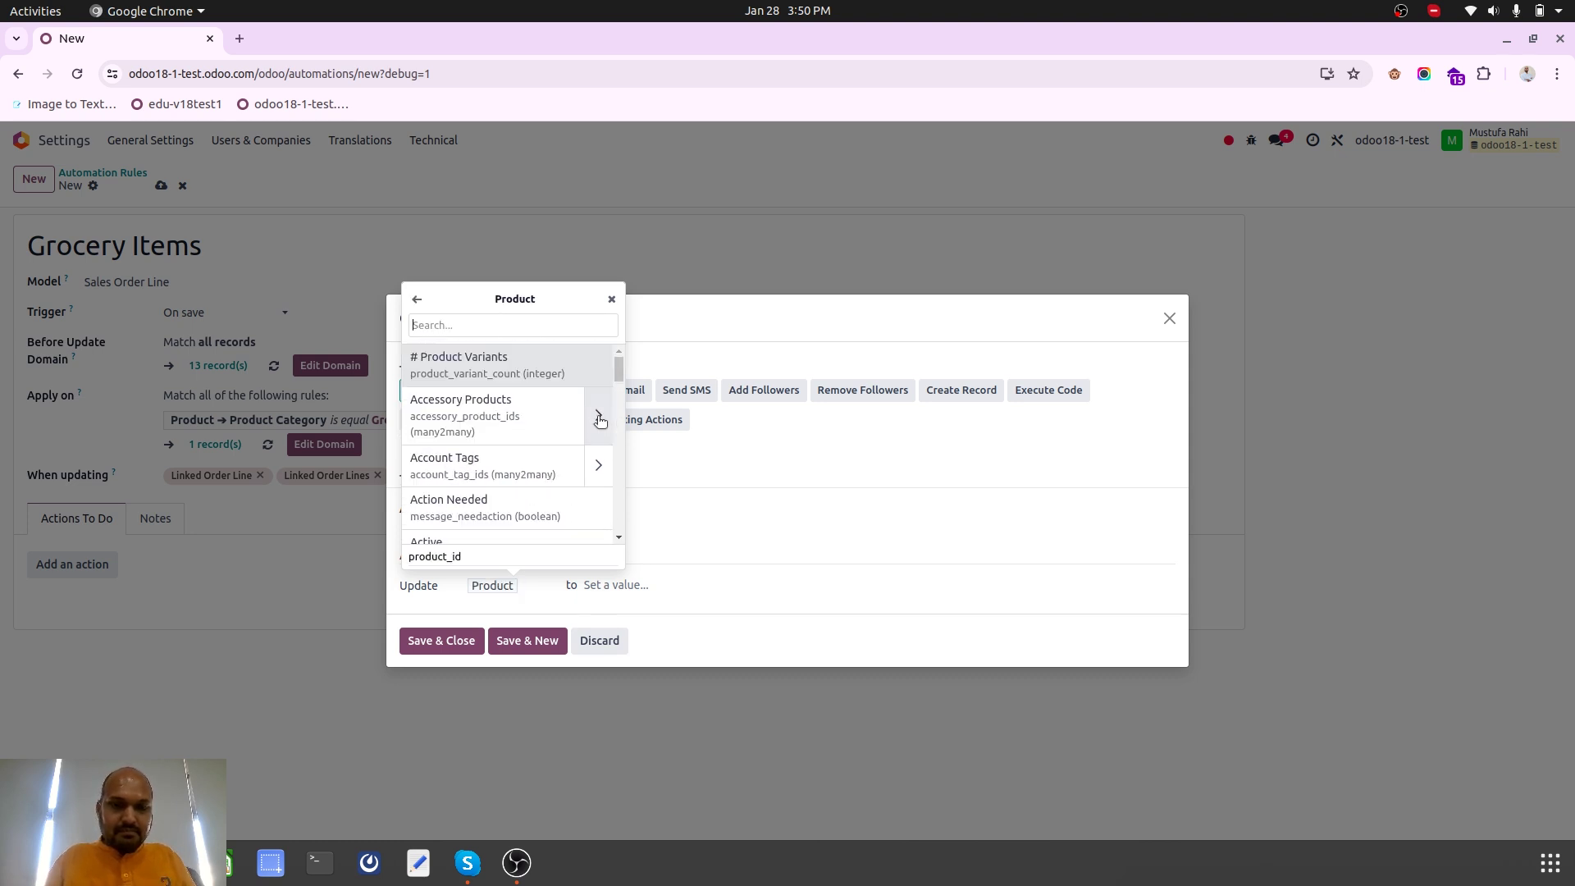
{"action": "type", "text": "prode"}
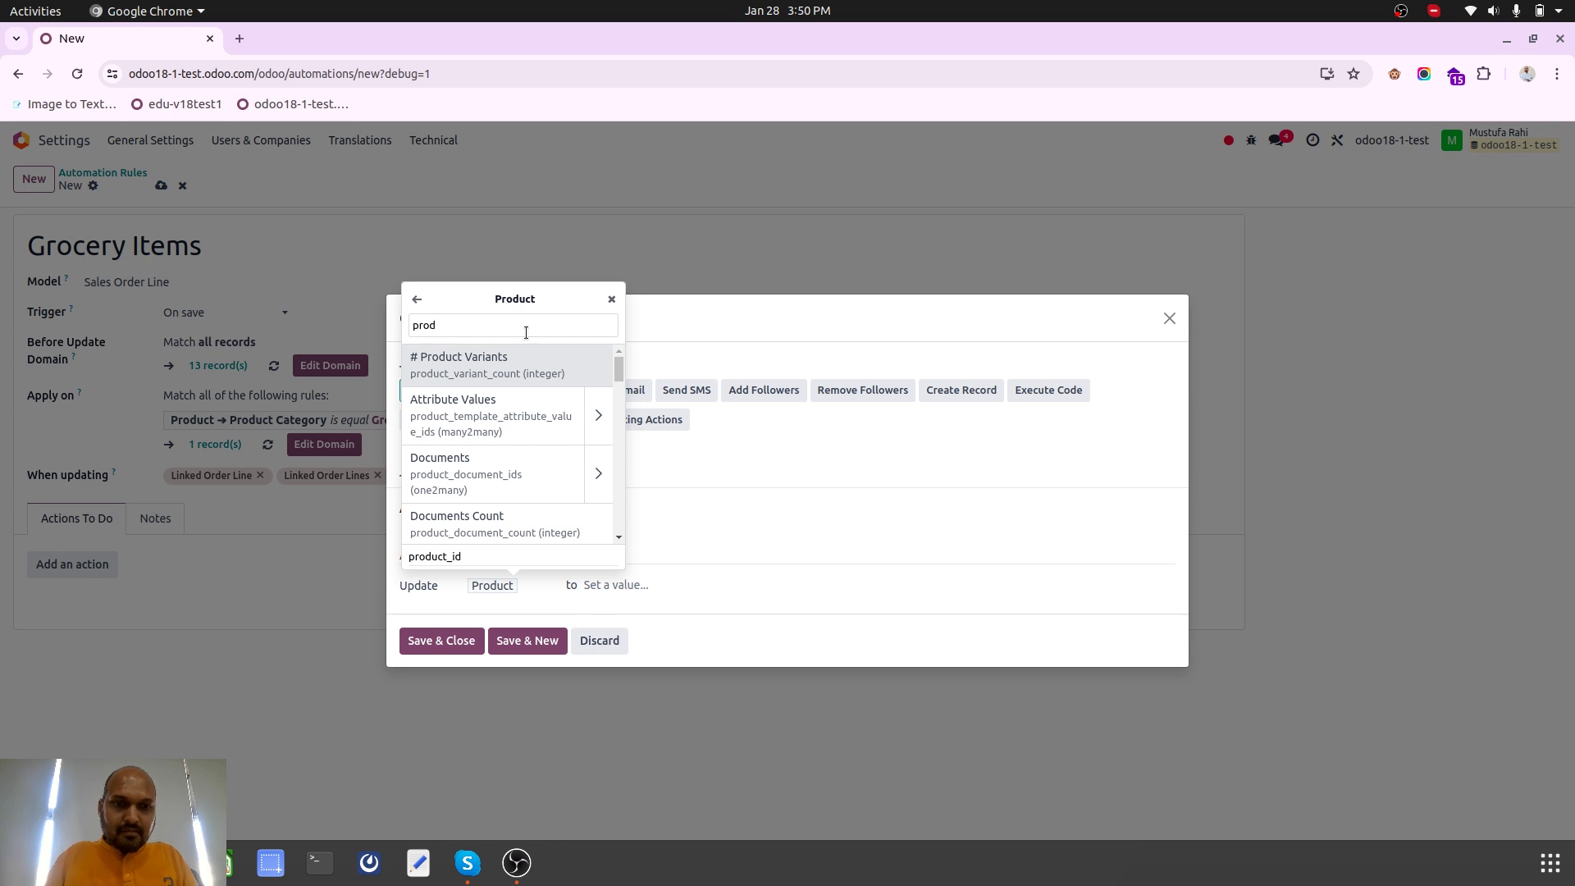
{"action": "key", "text": "BackSpace"}
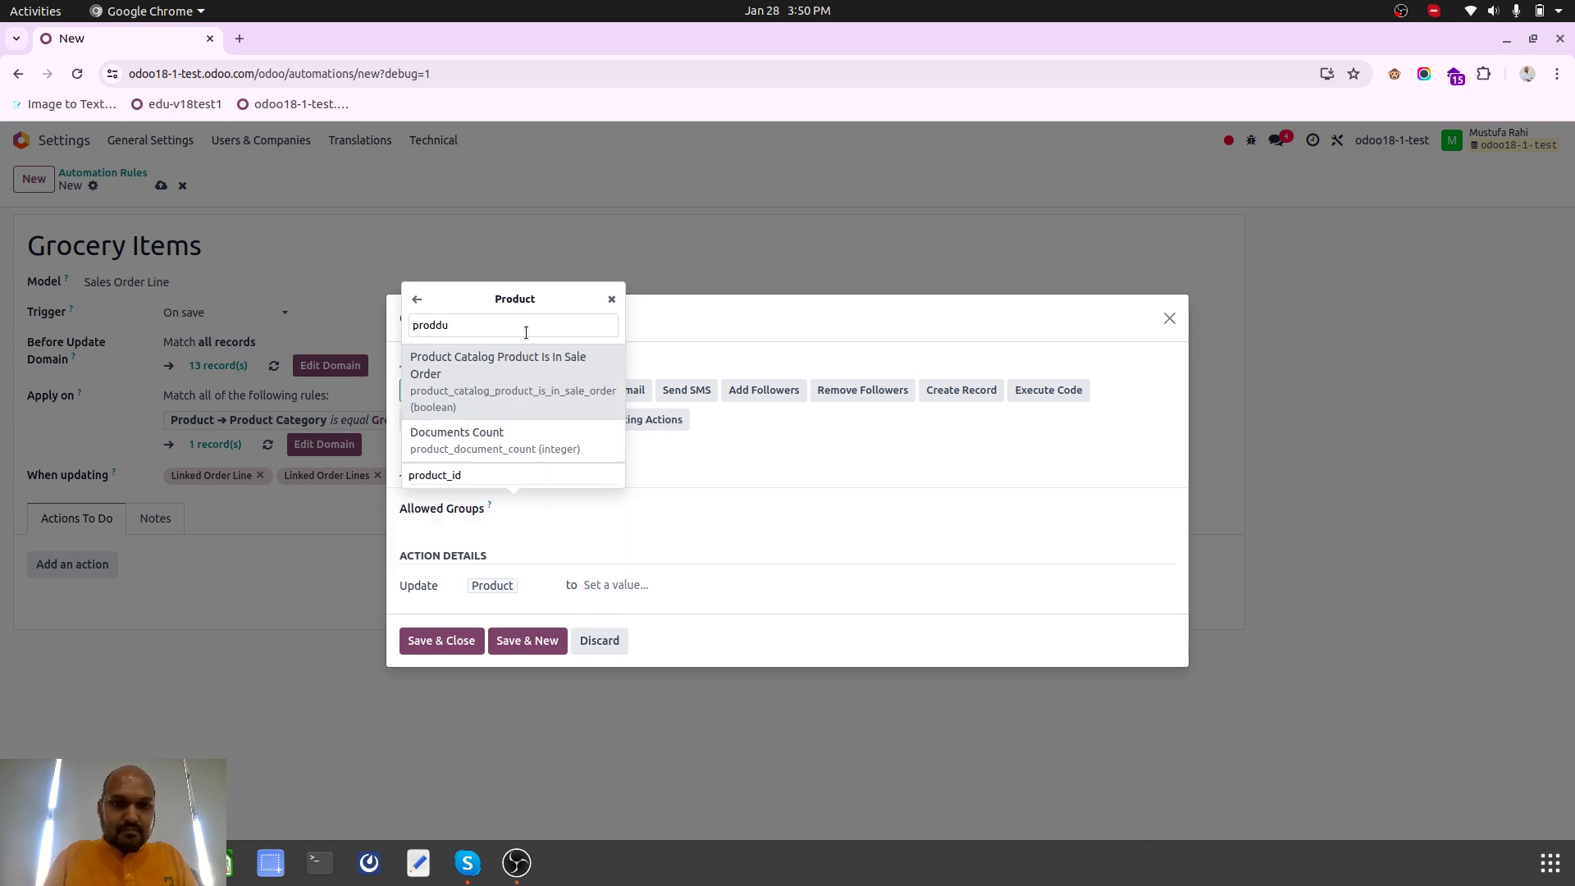
{"action": "type", "text": "uct"}
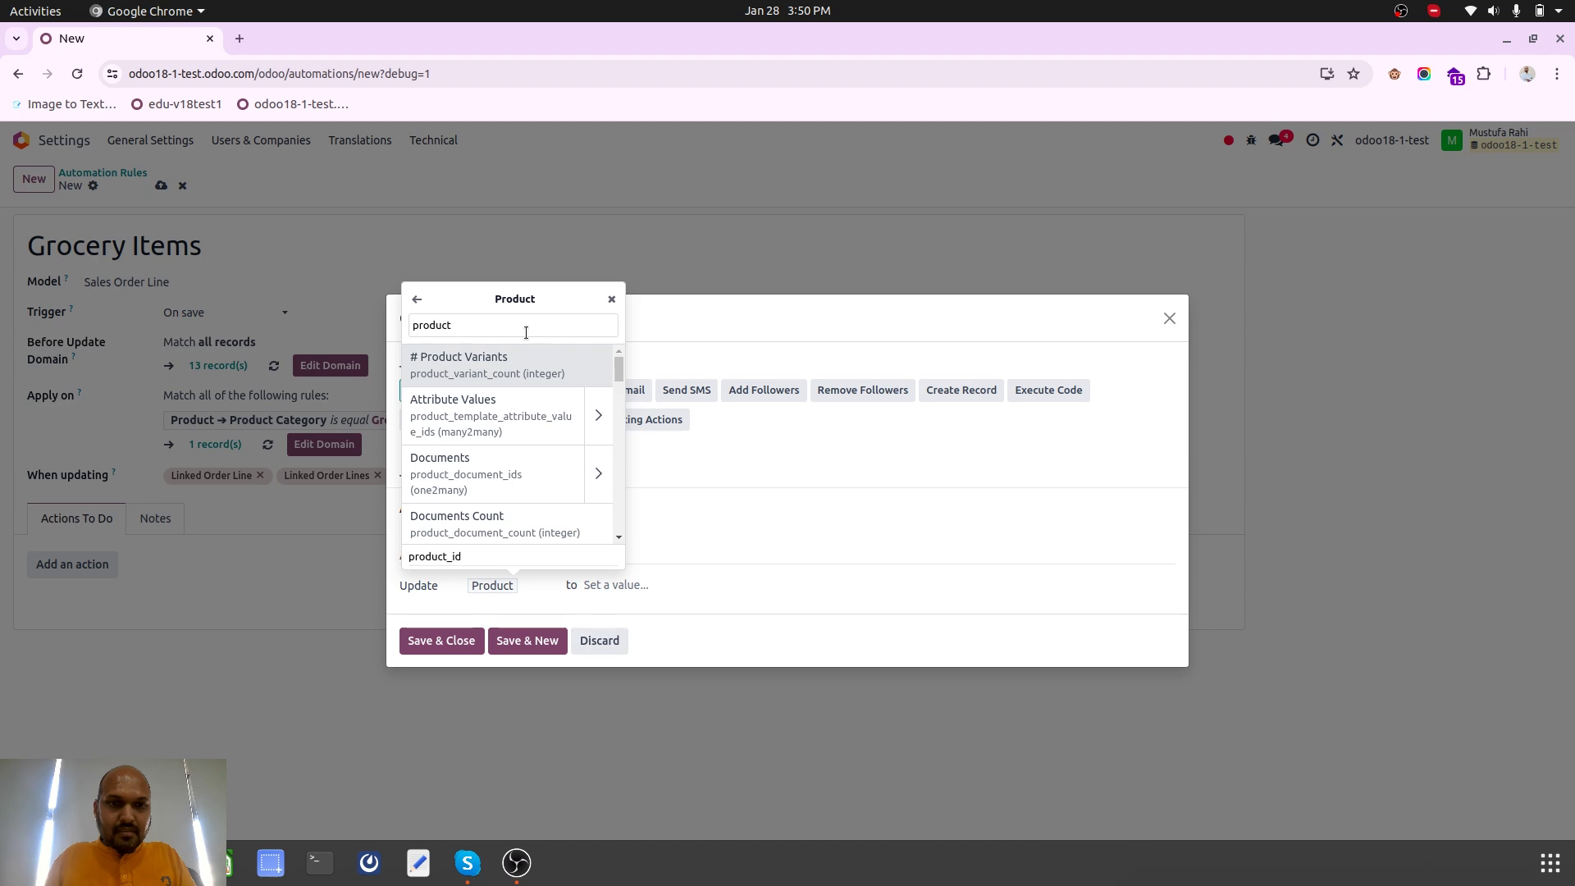
{"action": "scroll", "coordinate": [563, 456], "scroll_direction": "down", "scroll_amount": 4}
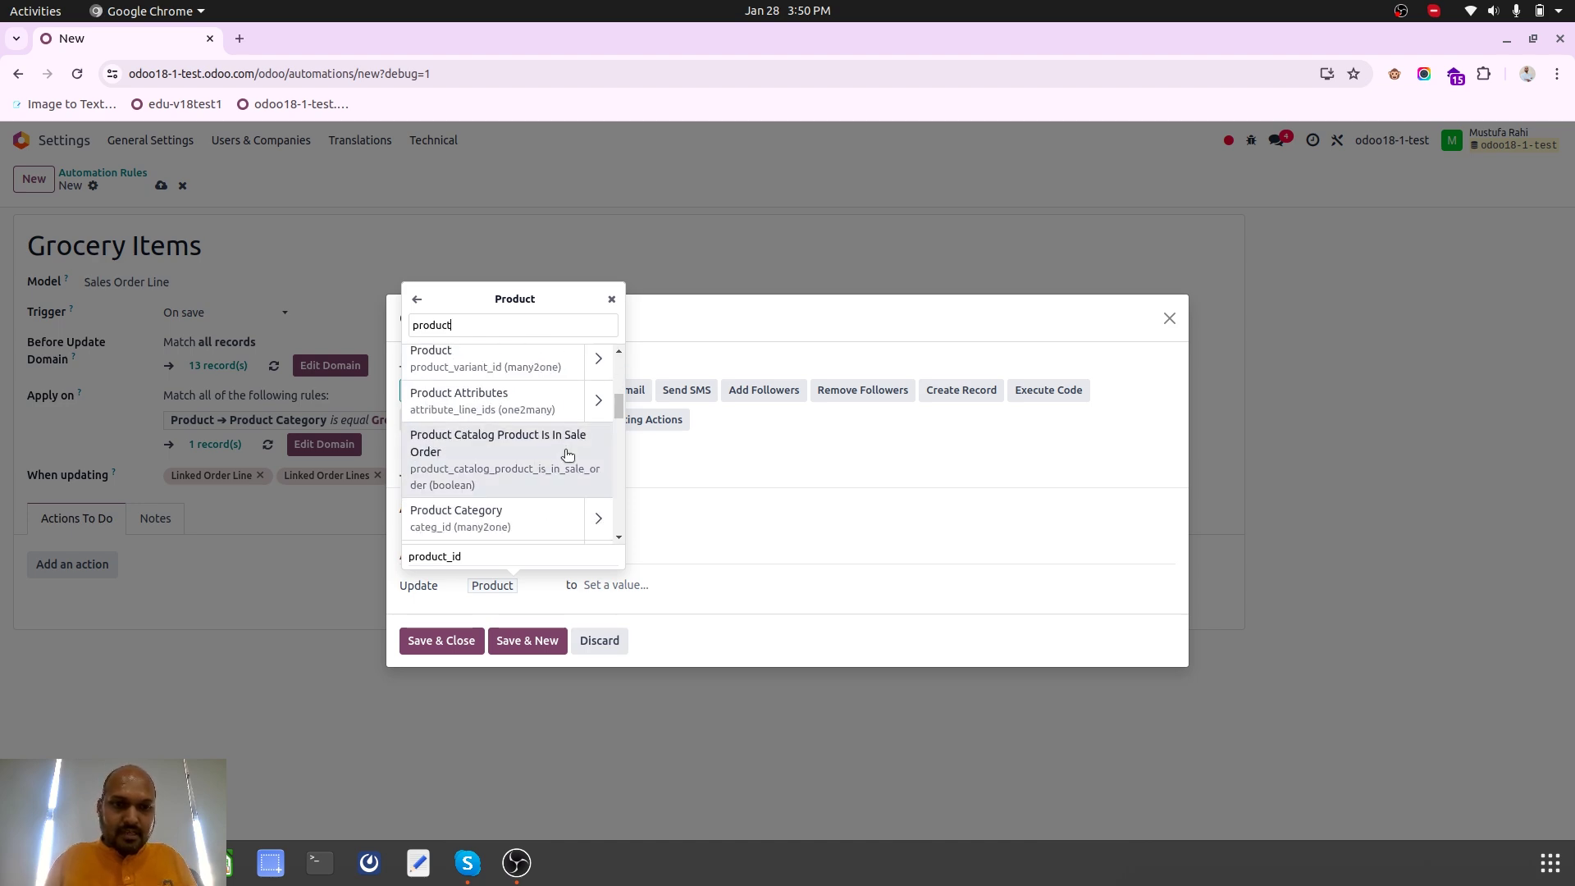
{"action": "scroll", "coordinate": [552, 480], "scroll_direction": "down", "scroll_amount": 1}
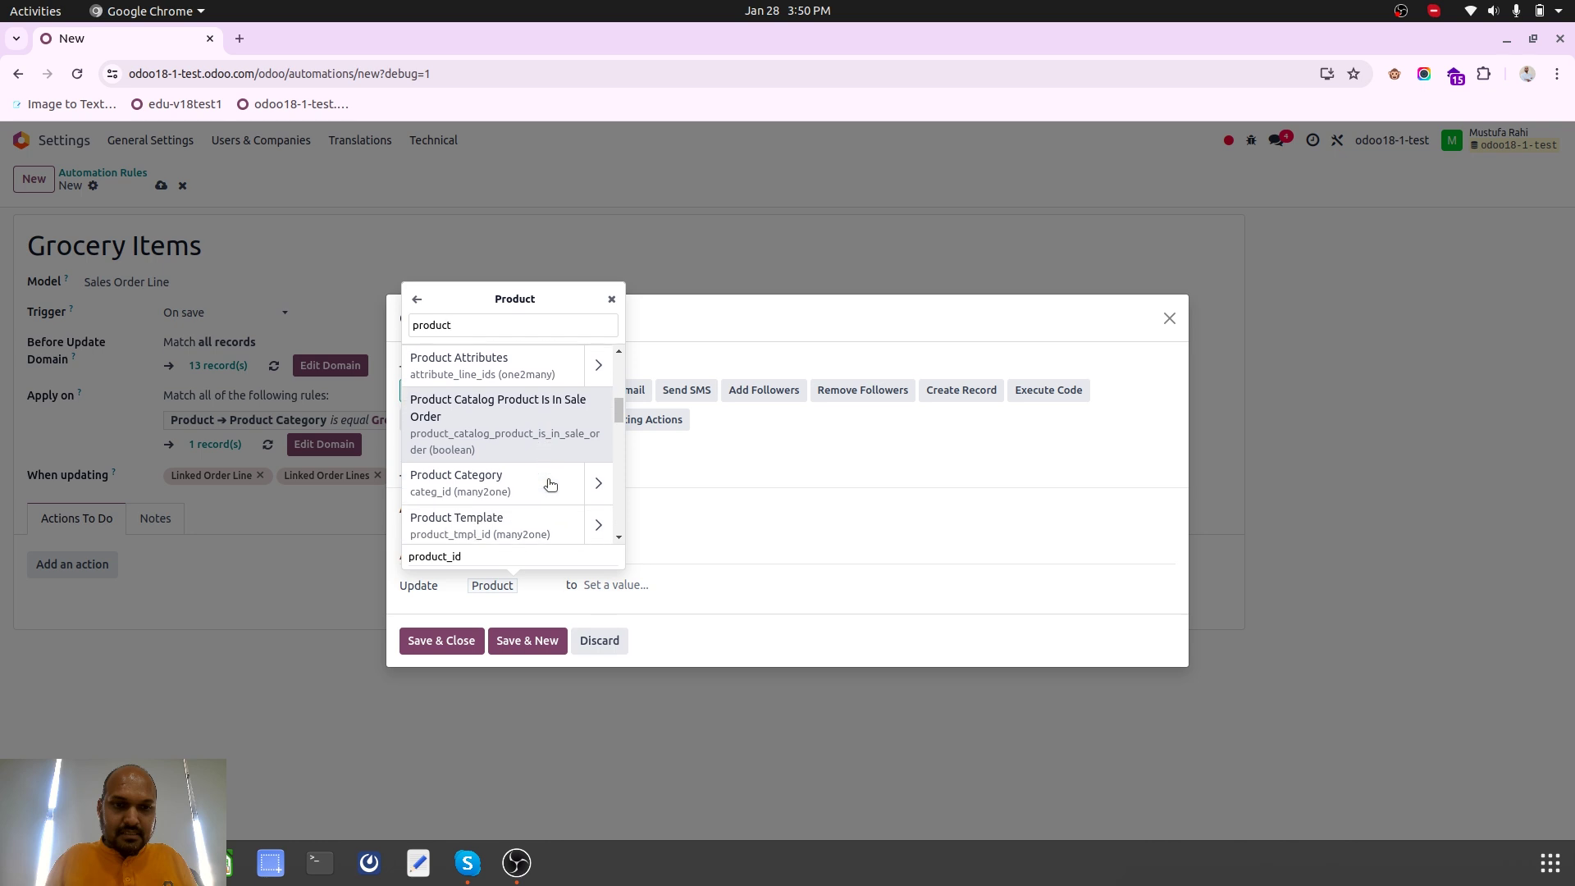
{"action": "left_click", "coordinate": [596, 480]}
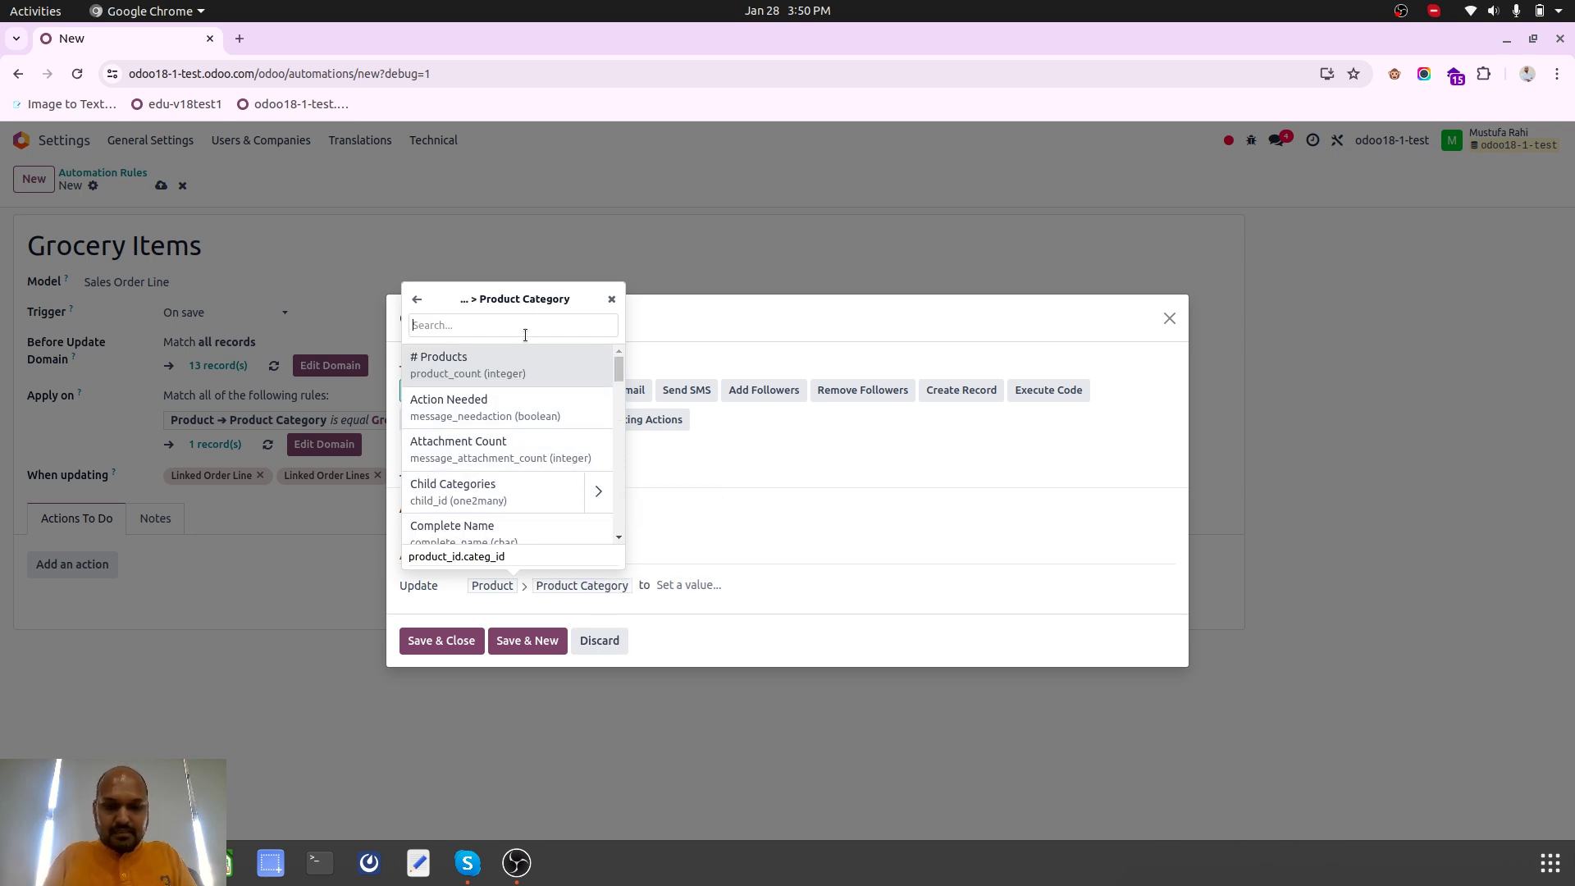
{"action": "type", "text": "rout"}
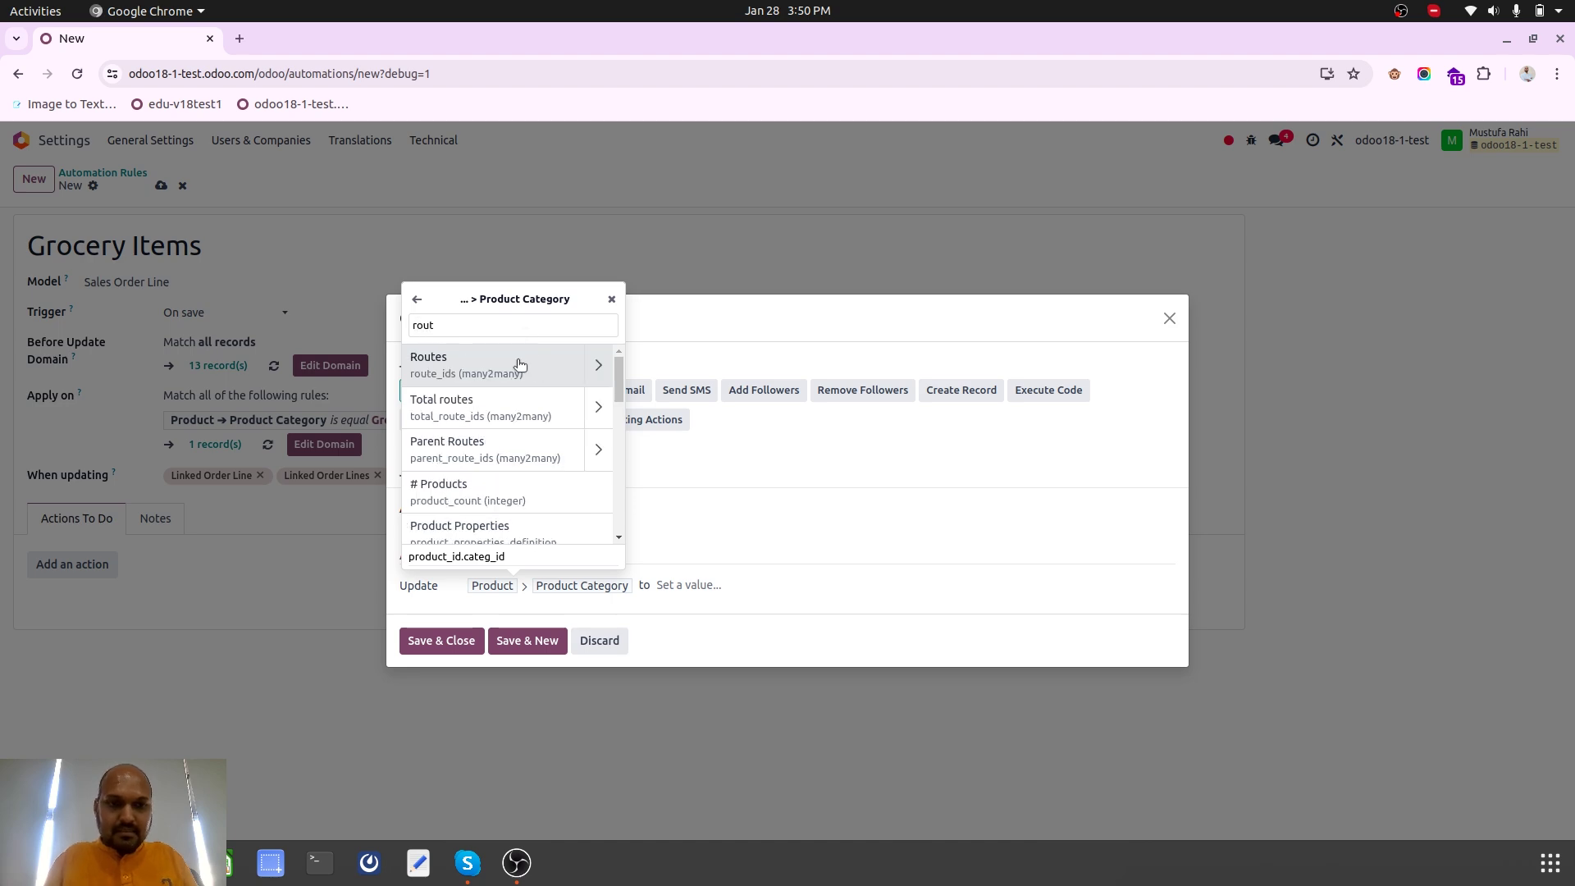
{"action": "left_click", "coordinate": [519, 374]}
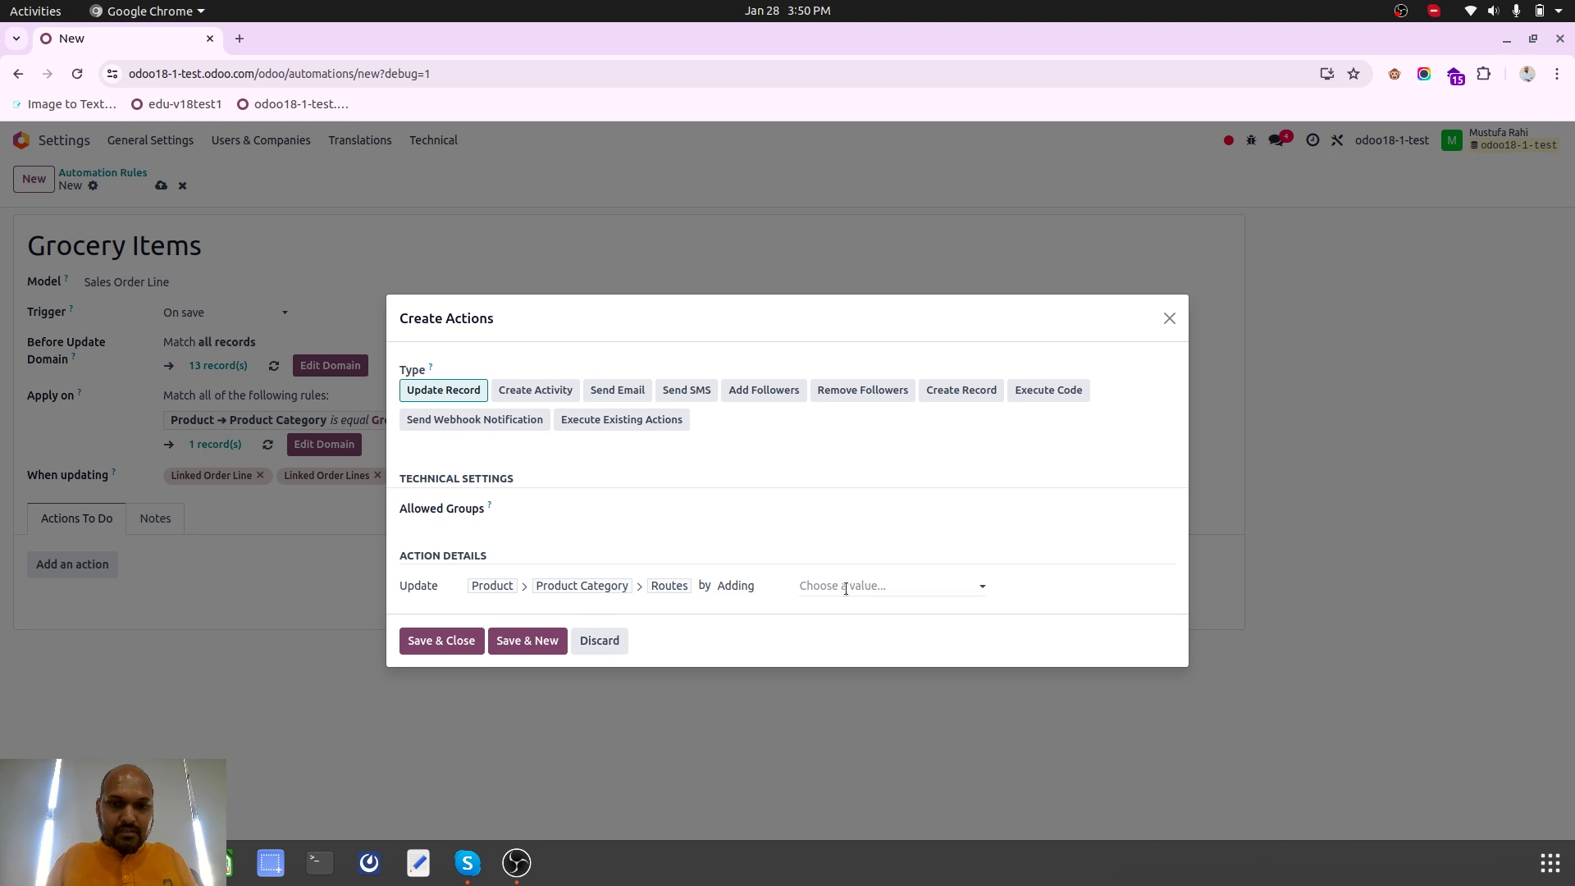
Set Routes to Warehouse2 (Groceries): Deliver in 1 step (ship), then save the action and rule
{"action": "left_click", "coordinate": [736, 586]}
{"action": "left_click", "coordinate": [749, 633]}
{"action": "left_click", "coordinate": [845, 585]}
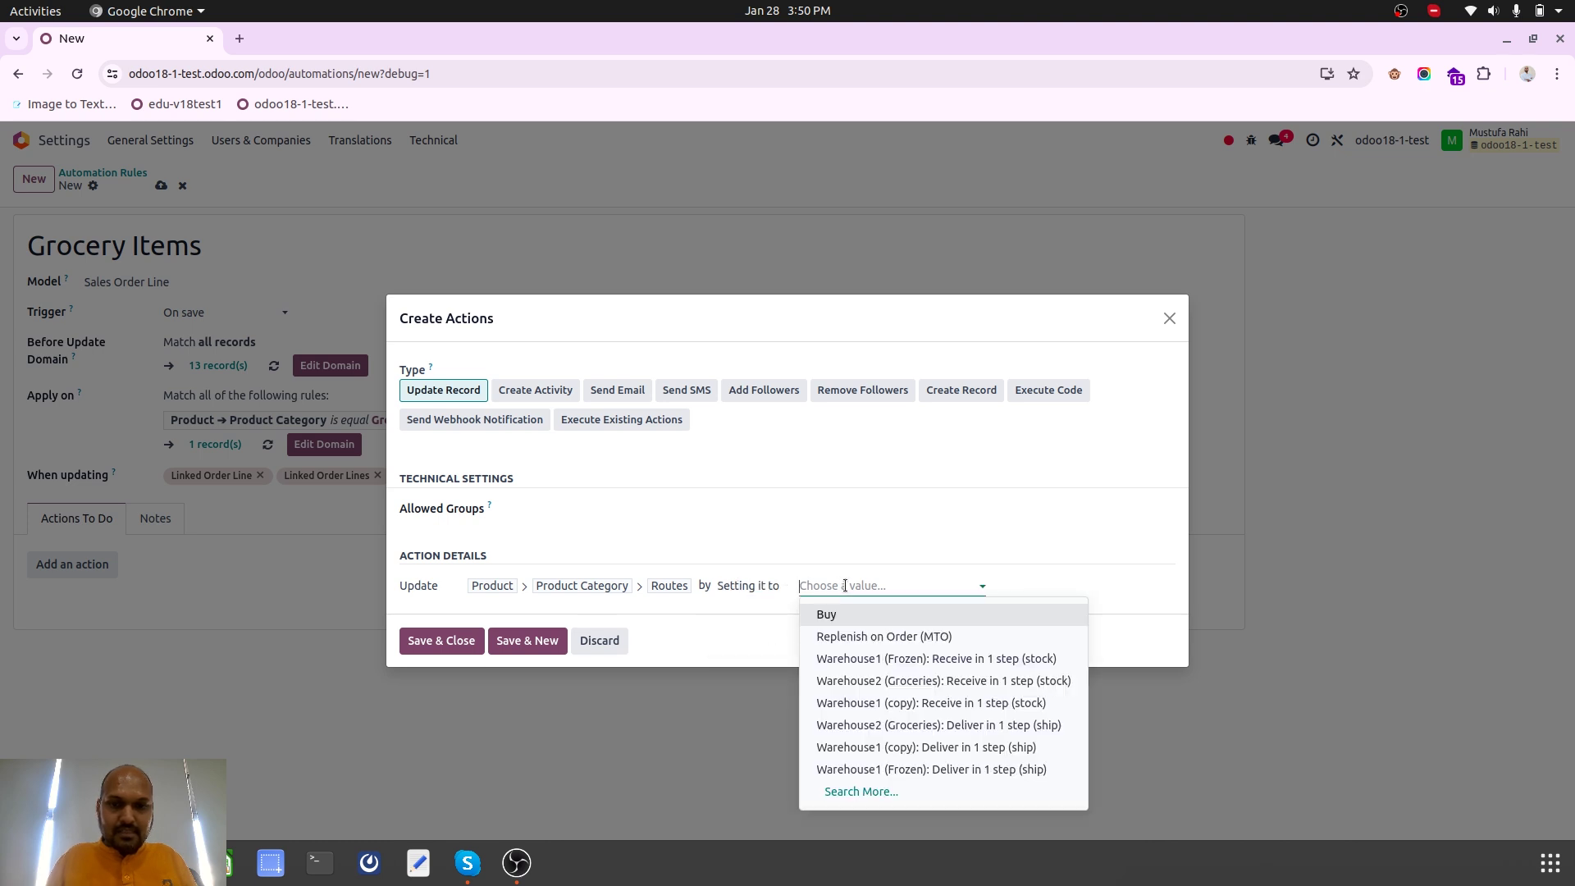
{"action": "left_click", "coordinate": [968, 727]}
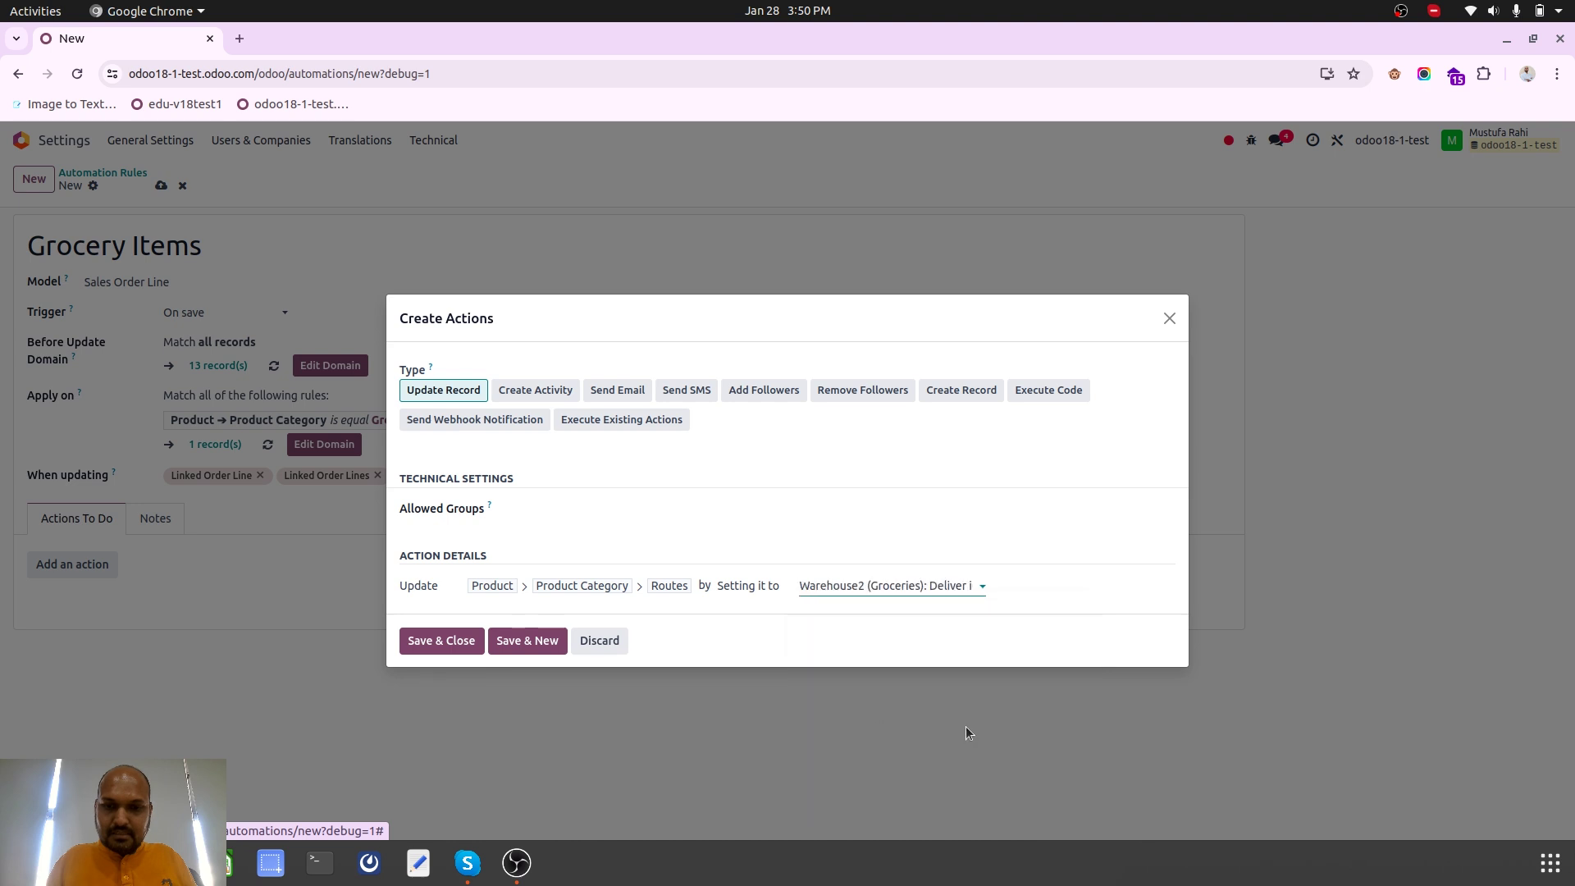
{"action": "left_click", "coordinate": [423, 640]}
{"action": "left_click", "coordinate": [160, 185]}
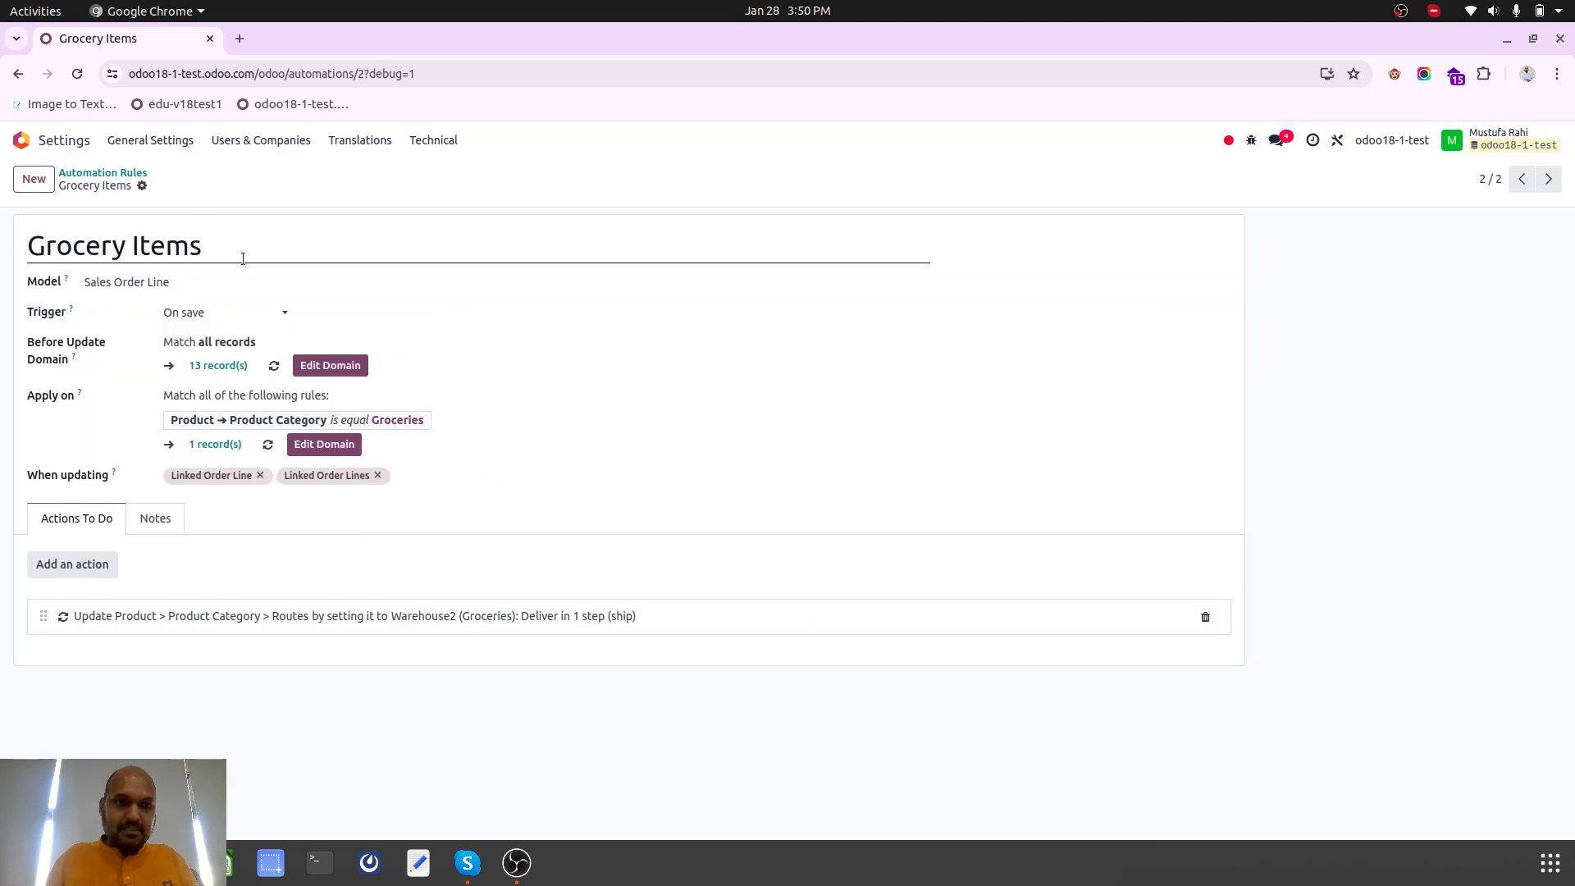
Start a new quotation for Customer1 with Beer and Coffee order lines
{"action": "left_click", "coordinate": [34, 152]}
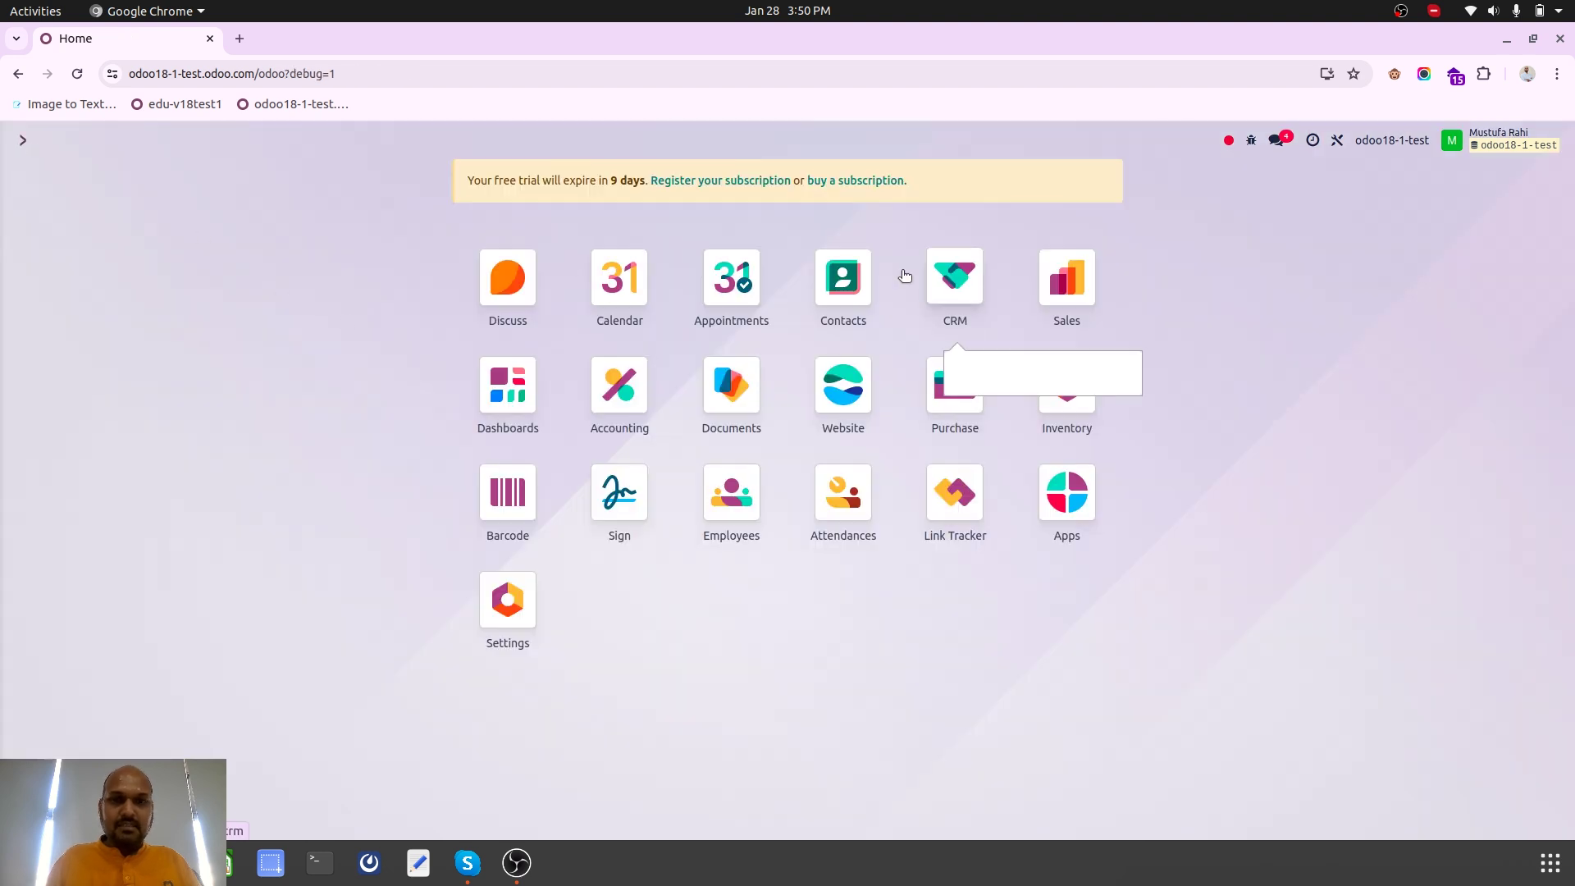
{"action": "left_click", "coordinate": [1068, 283]}
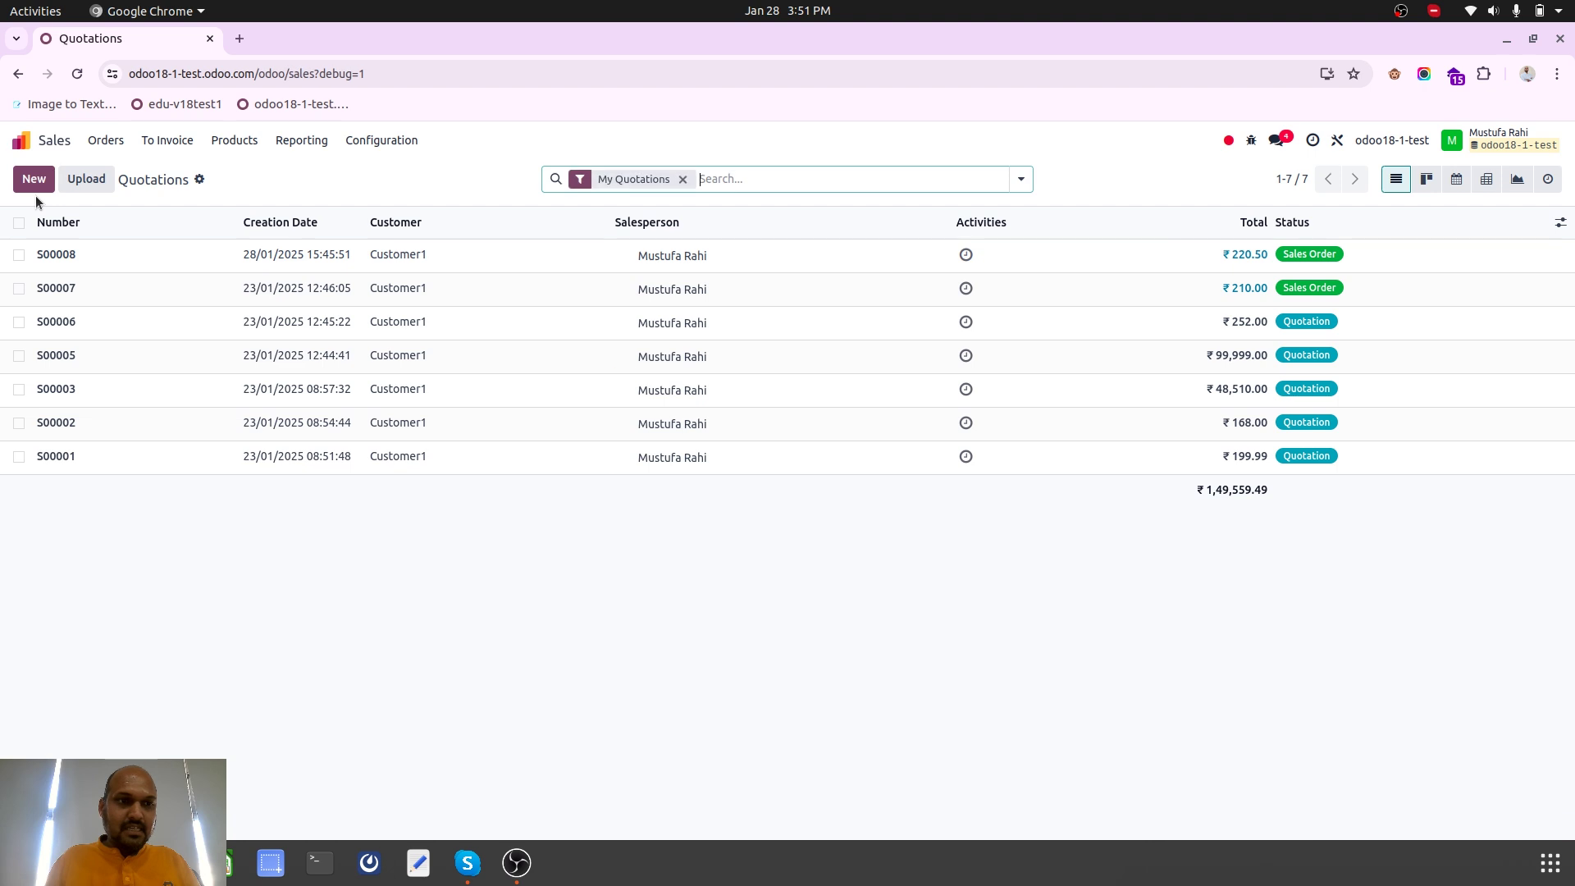
{"action": "left_click", "coordinate": [34, 181]}
{"action": "left_click", "coordinate": [194, 315]}
{"action": "left_click", "coordinate": [194, 346]}
{"action": "left_click", "coordinate": [80, 516]}
{"action": "left_click", "coordinate": [80, 544]}
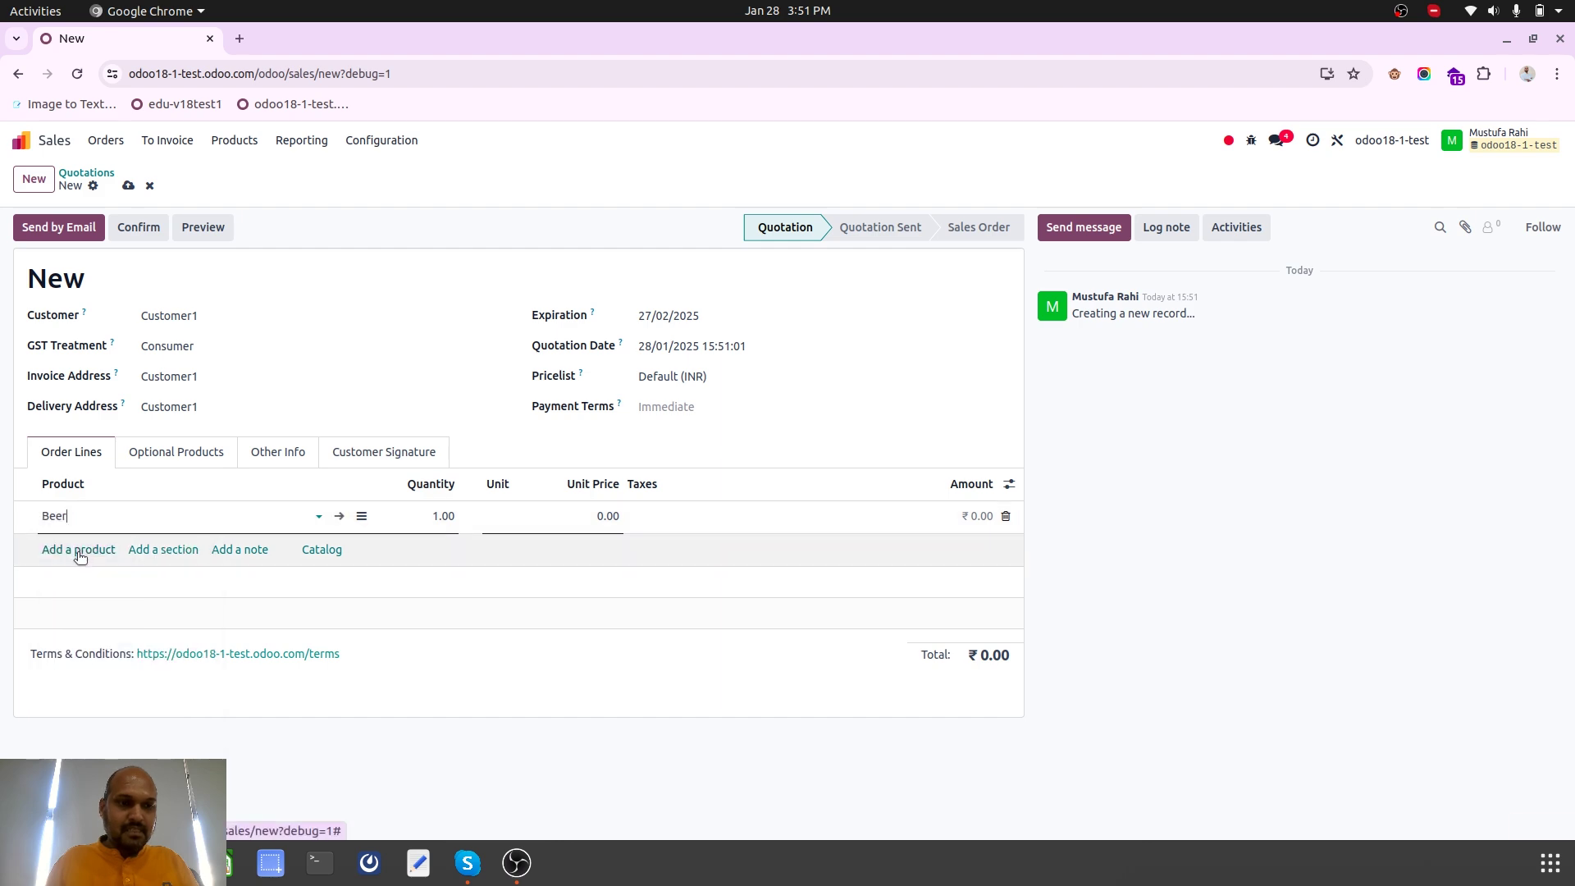
{"action": "left_click", "coordinate": [79, 550]}
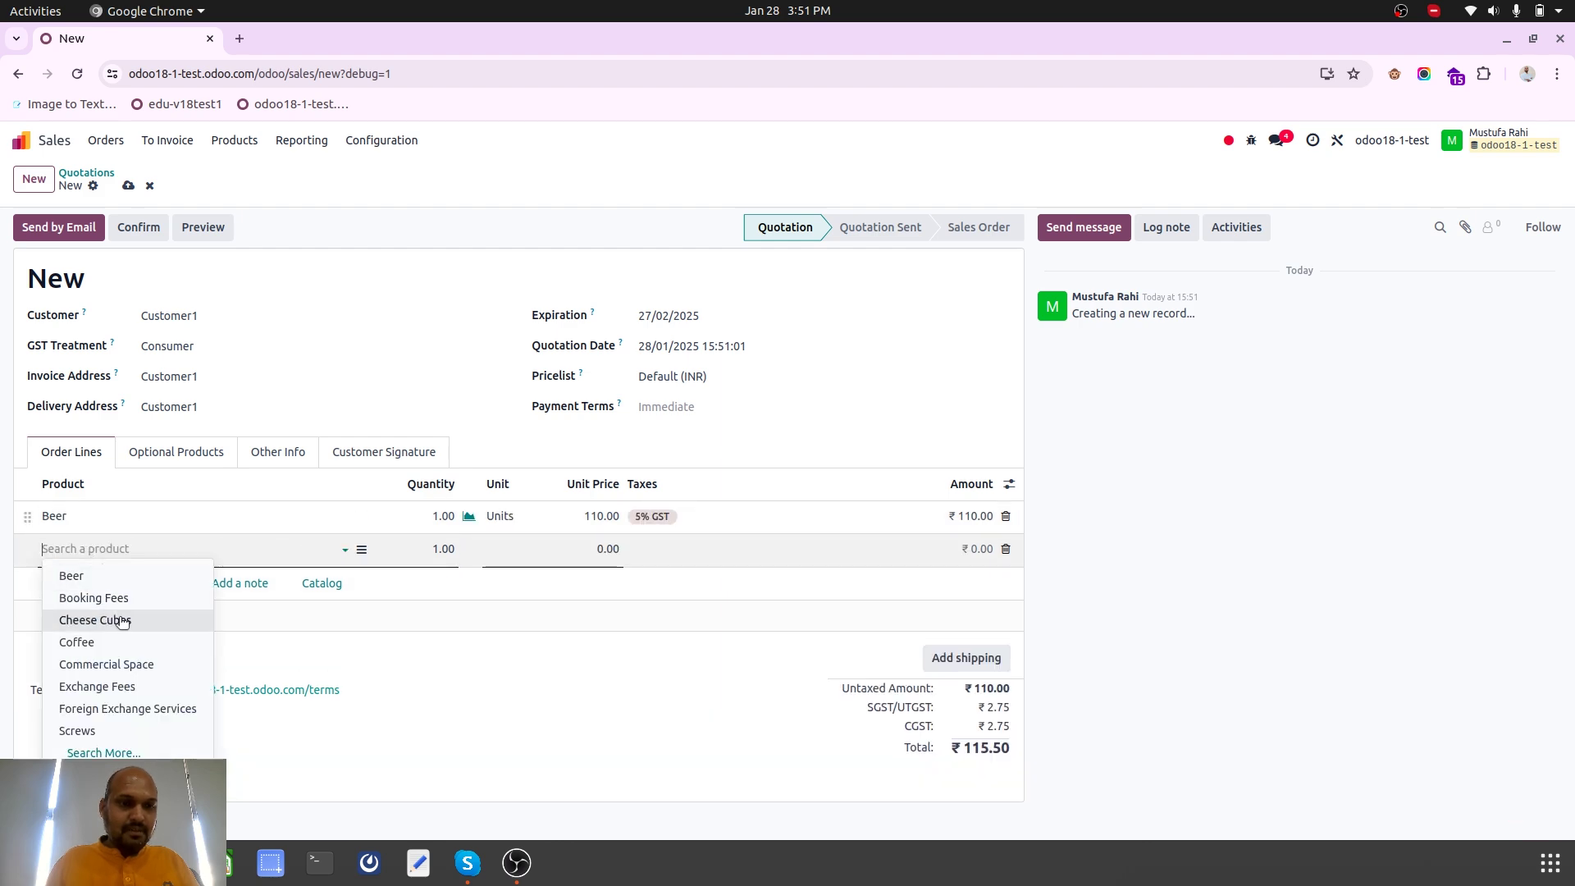
{"action": "left_click", "coordinate": [123, 646]}
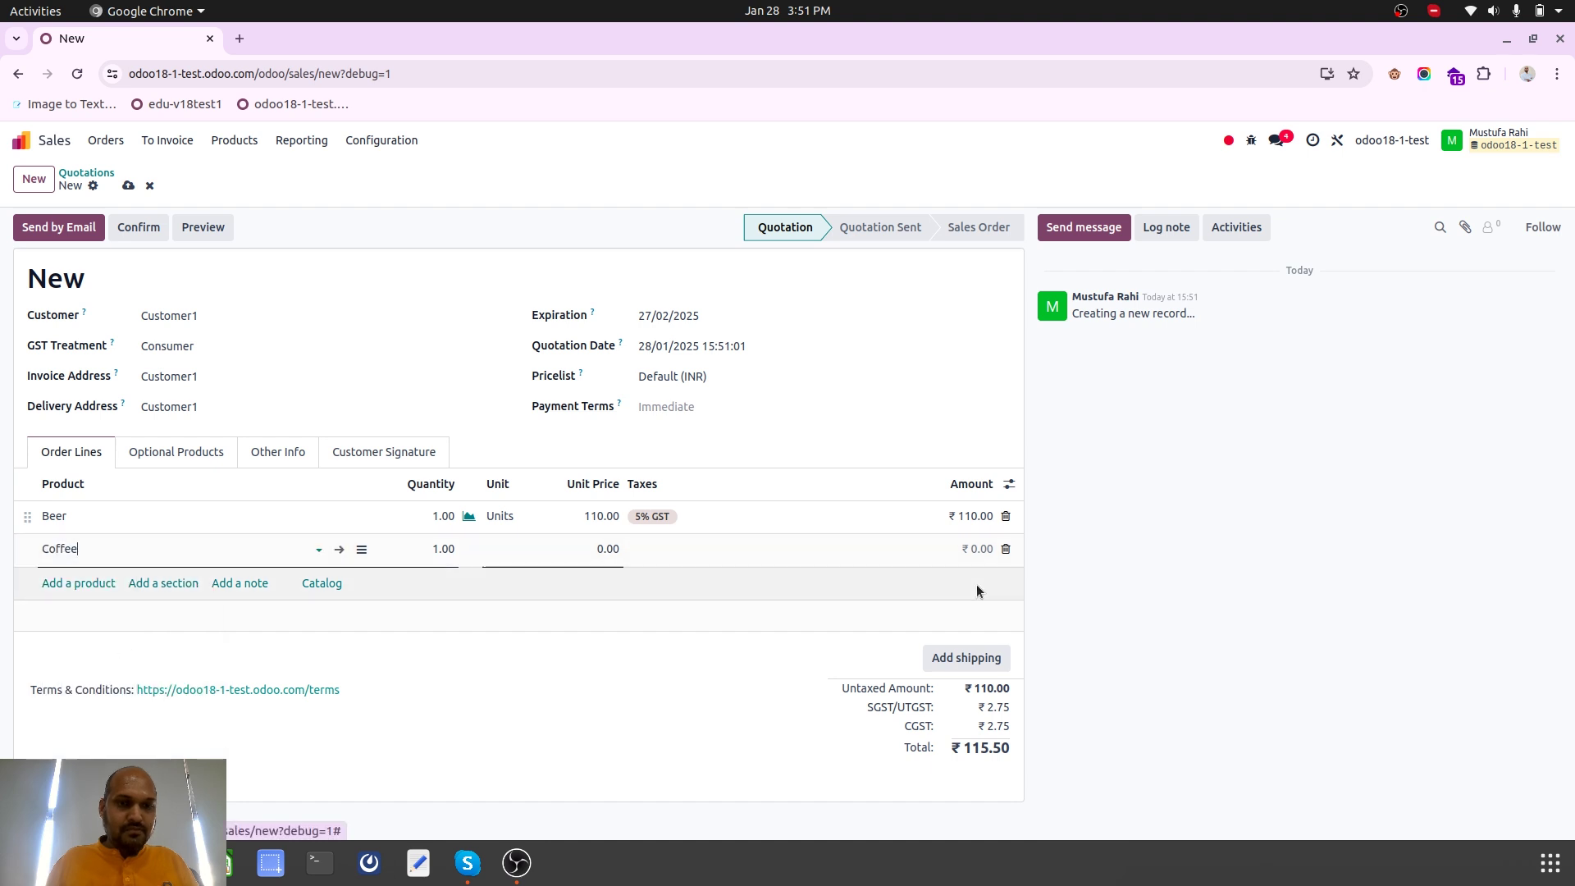
Show the optional Route column on order lines and save the quotation as S00009
{"action": "left_click", "coordinate": [1009, 484]}
{"action": "left_click", "coordinate": [931, 587]}
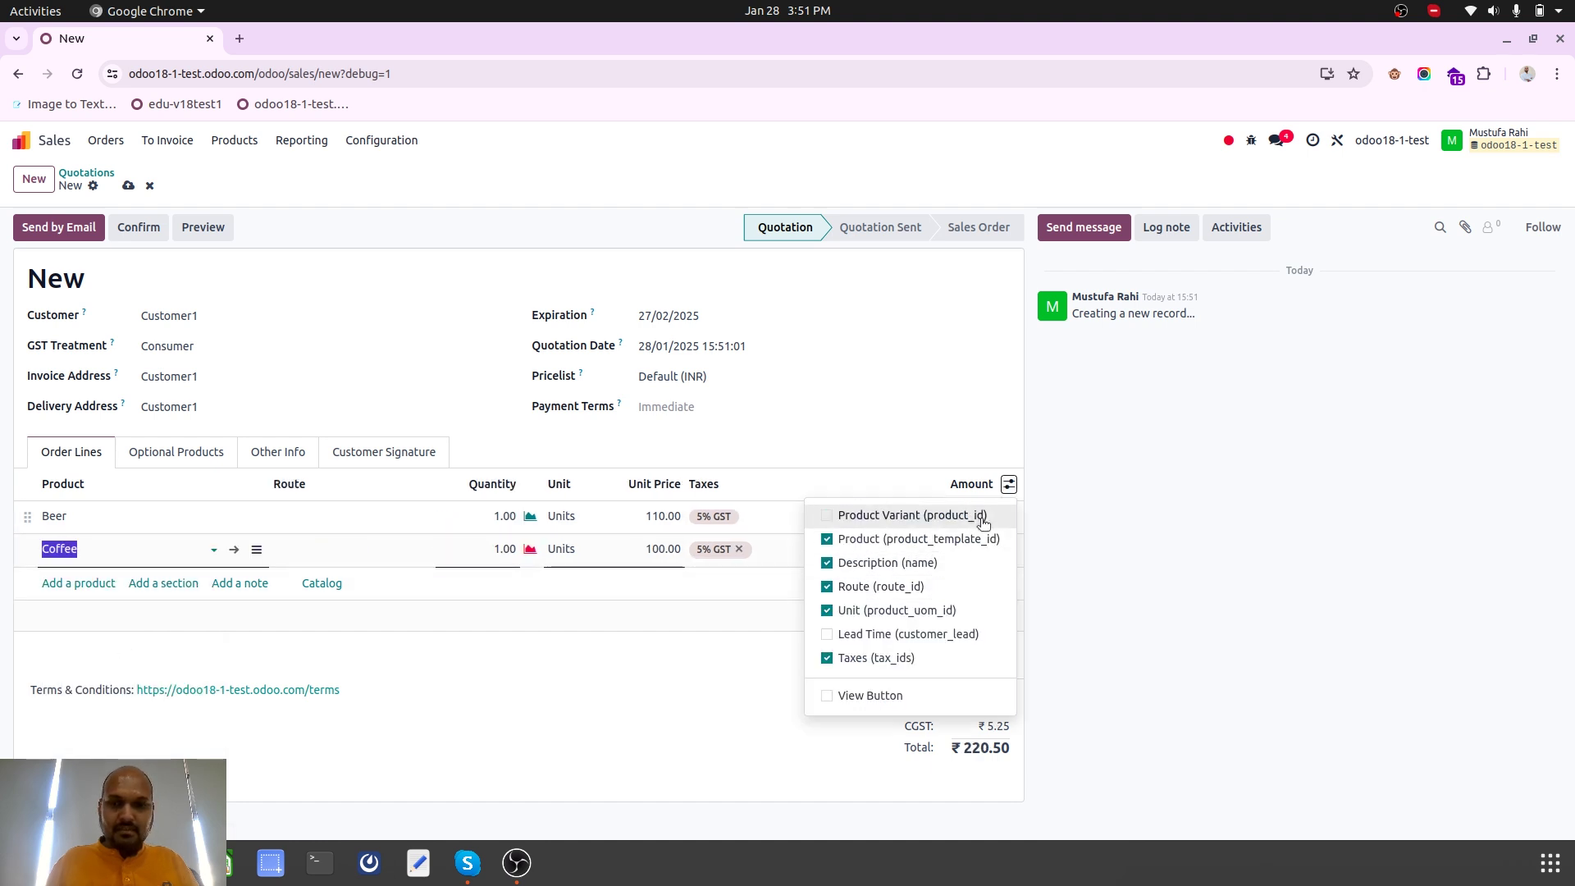
{"action": "left_click", "coordinate": [694, 393]}
{"action": "left_click", "coordinate": [128, 185]}
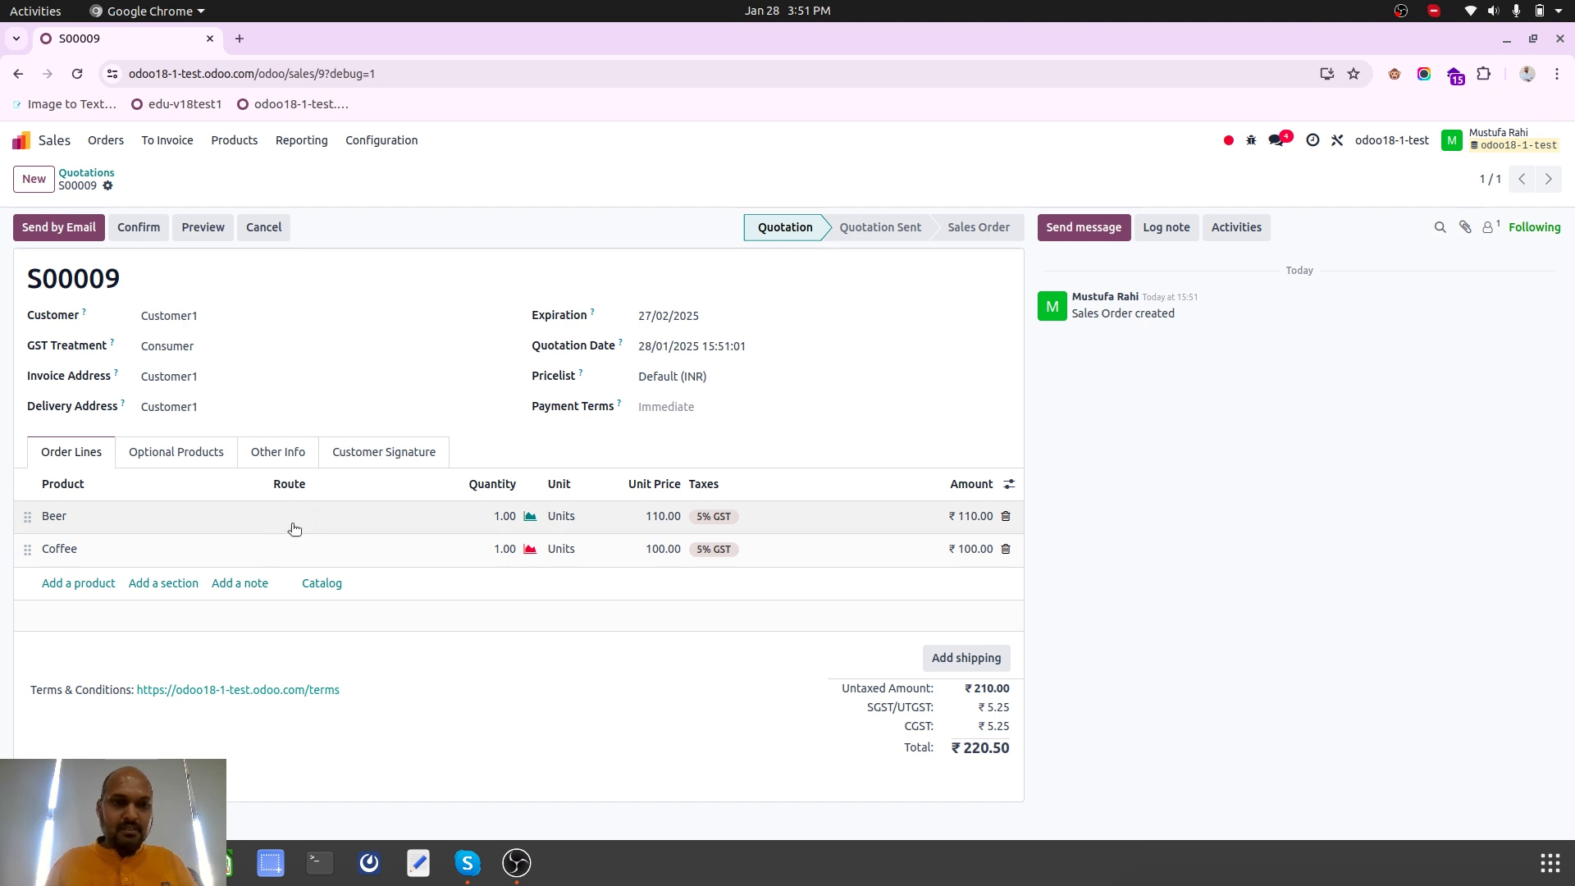
{"action": "left_click", "coordinate": [307, 516]}
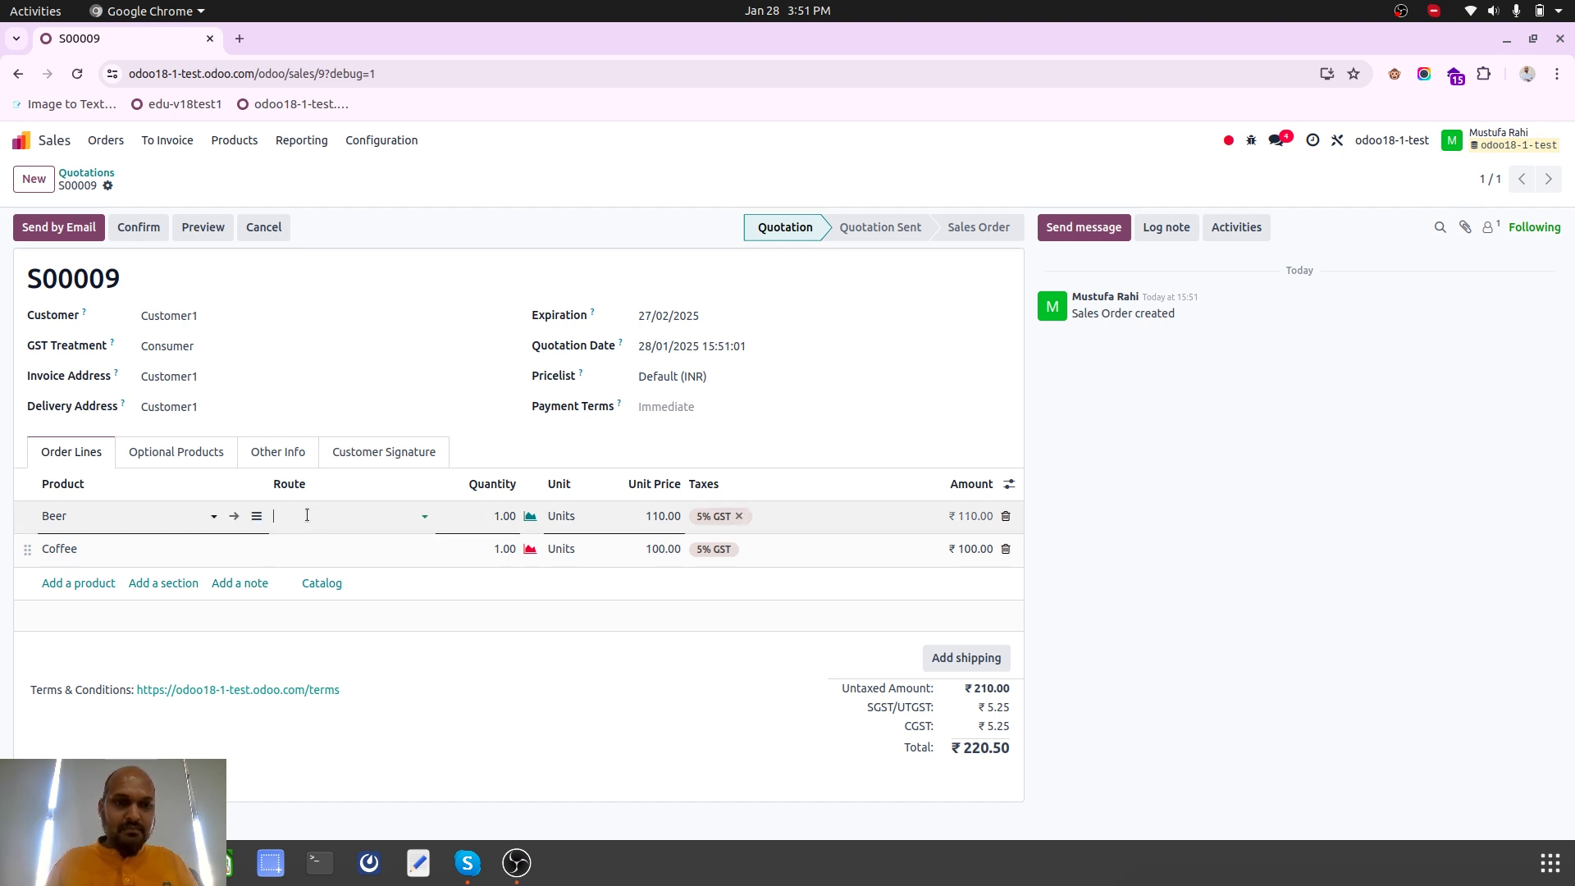
Search 'automa' from the home menu and open the Frozen Items automation rule
{"action": "left_click", "coordinate": [14, 139]}
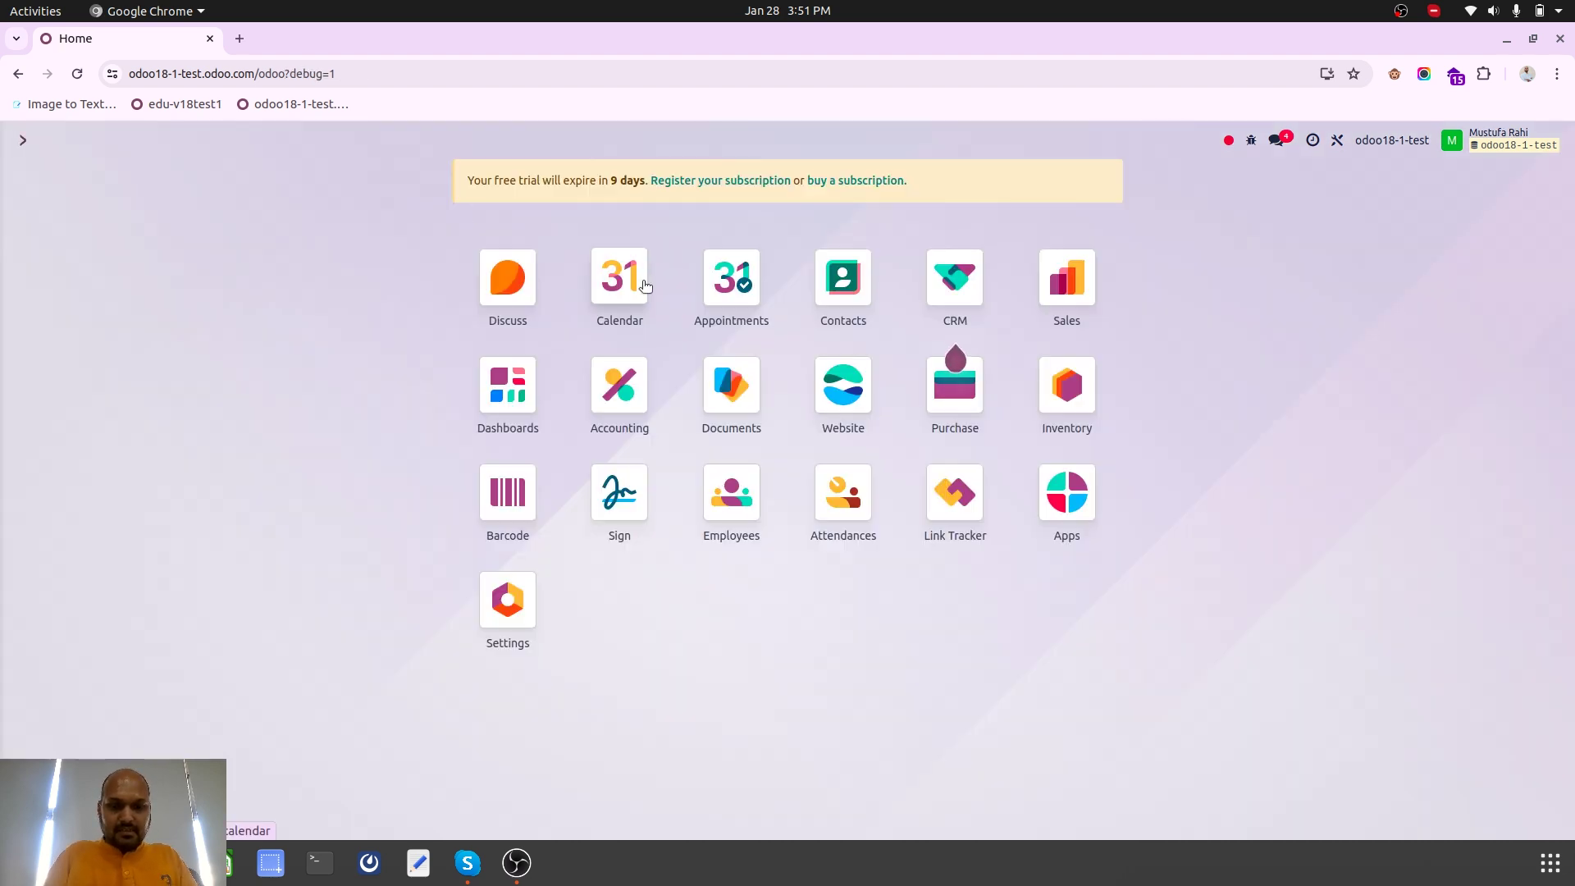
{"action": "type", "text": "automa"}
{"action": "left_click", "coordinate": [646, 289]}
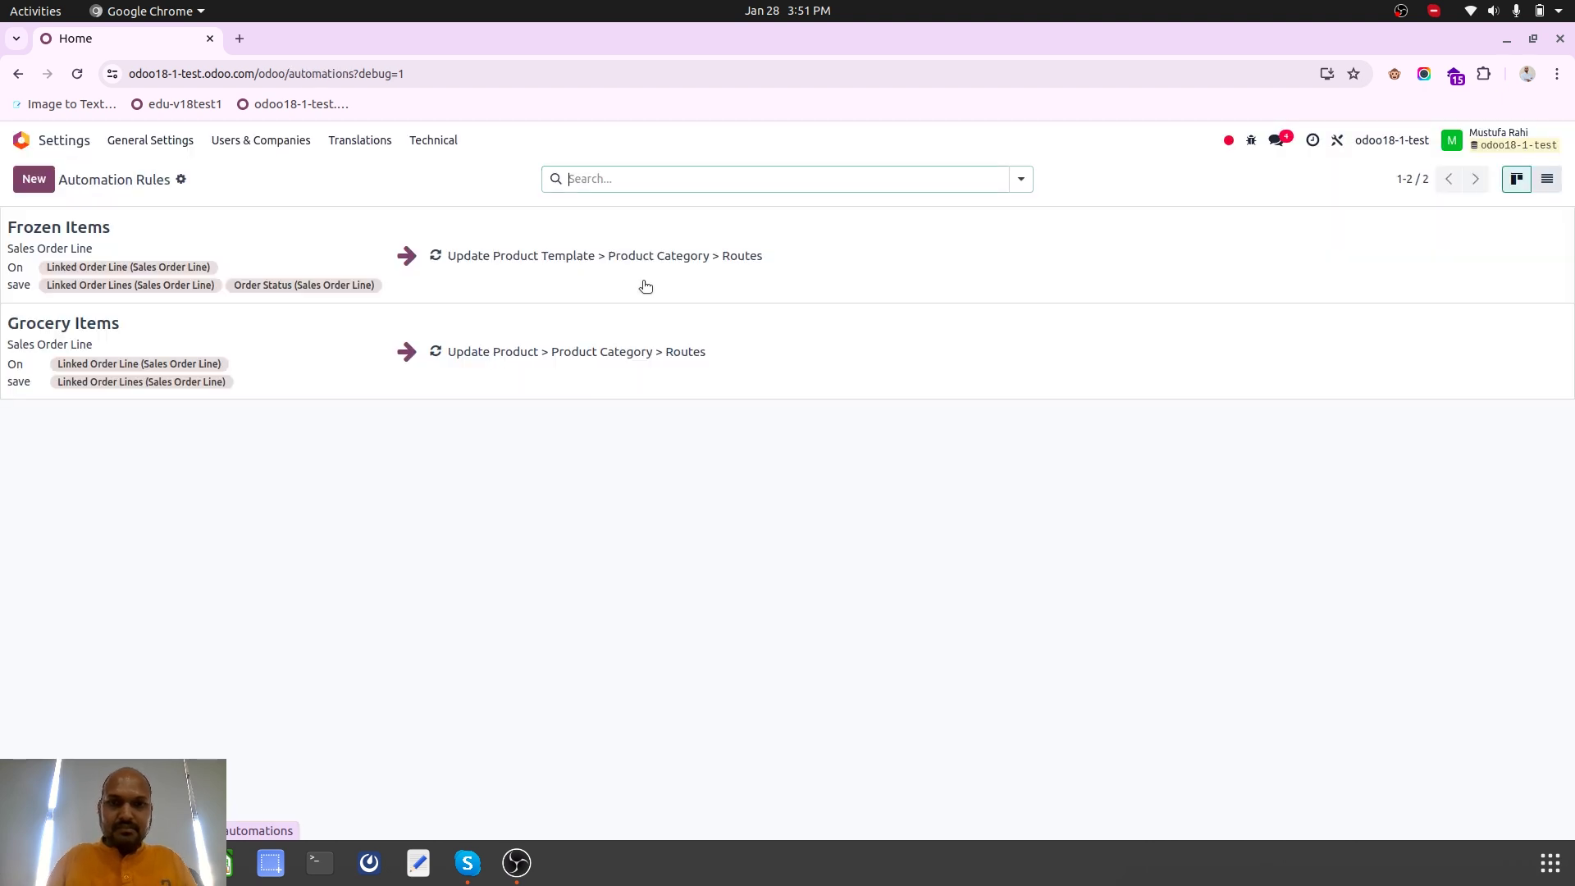
{"action": "left_click", "coordinate": [313, 234]}
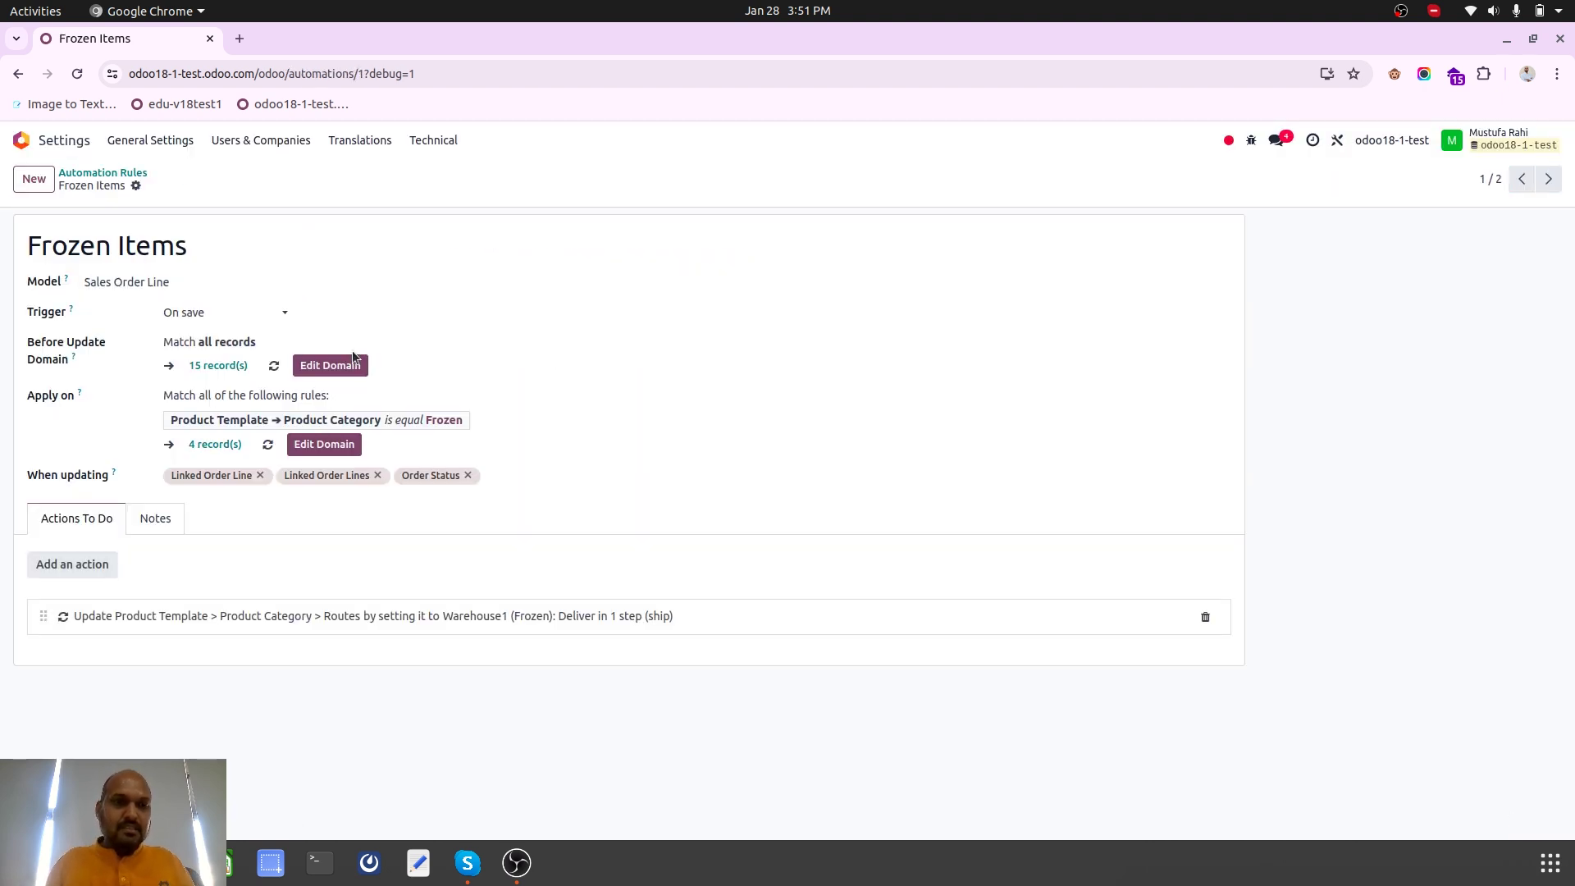
Open the Frozen Items action and change its update target to Linked Order Line
{"action": "left_click", "coordinate": [297, 624]}
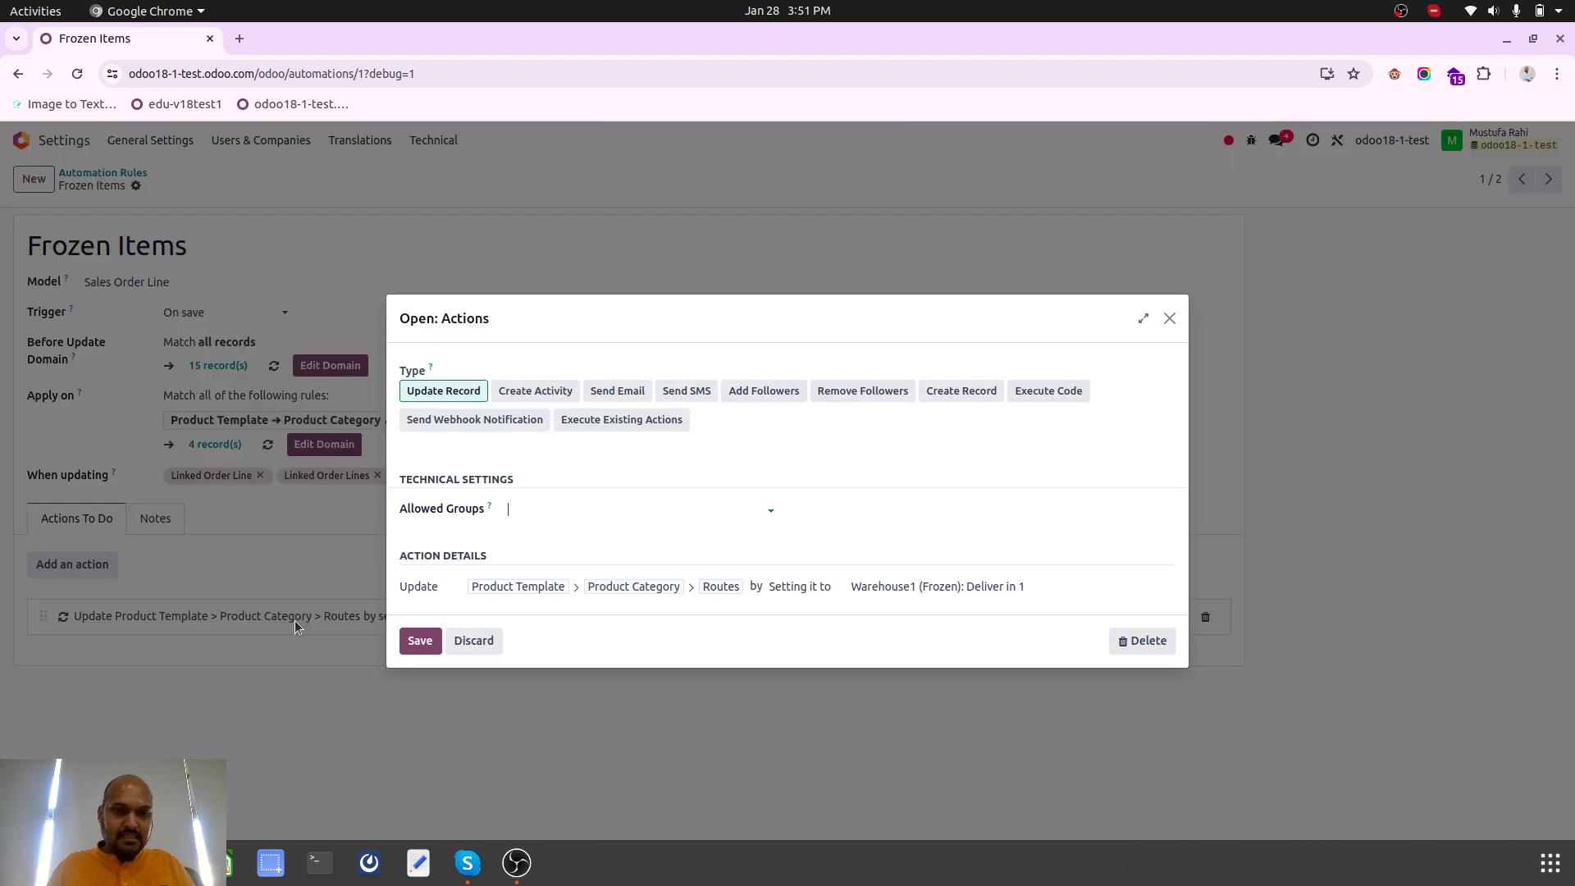
{"action": "left_click", "coordinate": [518, 585]}
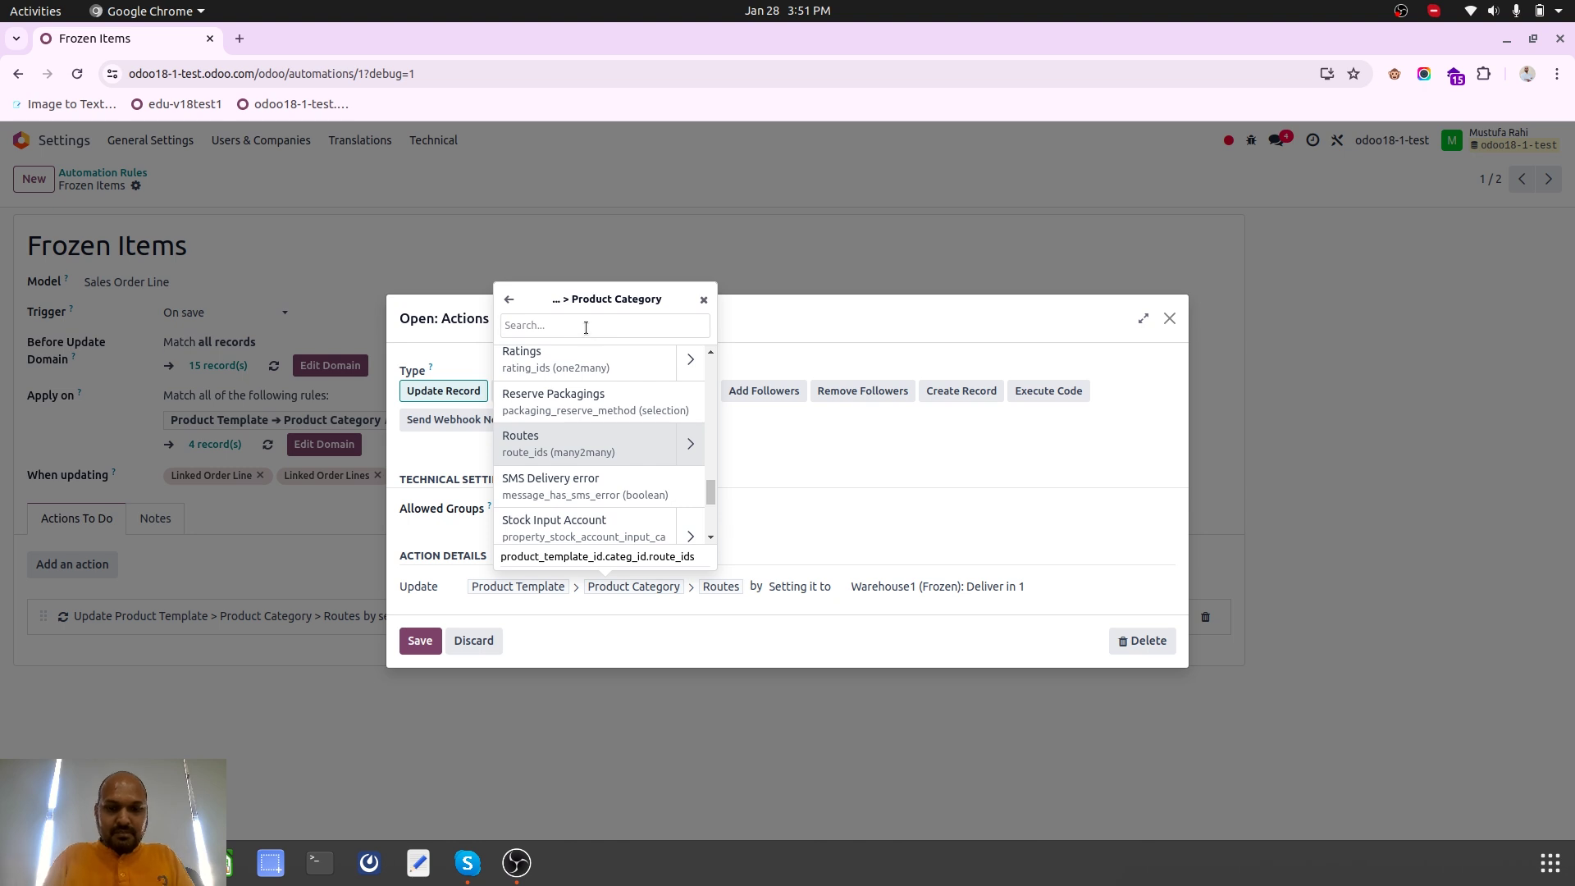
{"action": "type", "text": "order"}
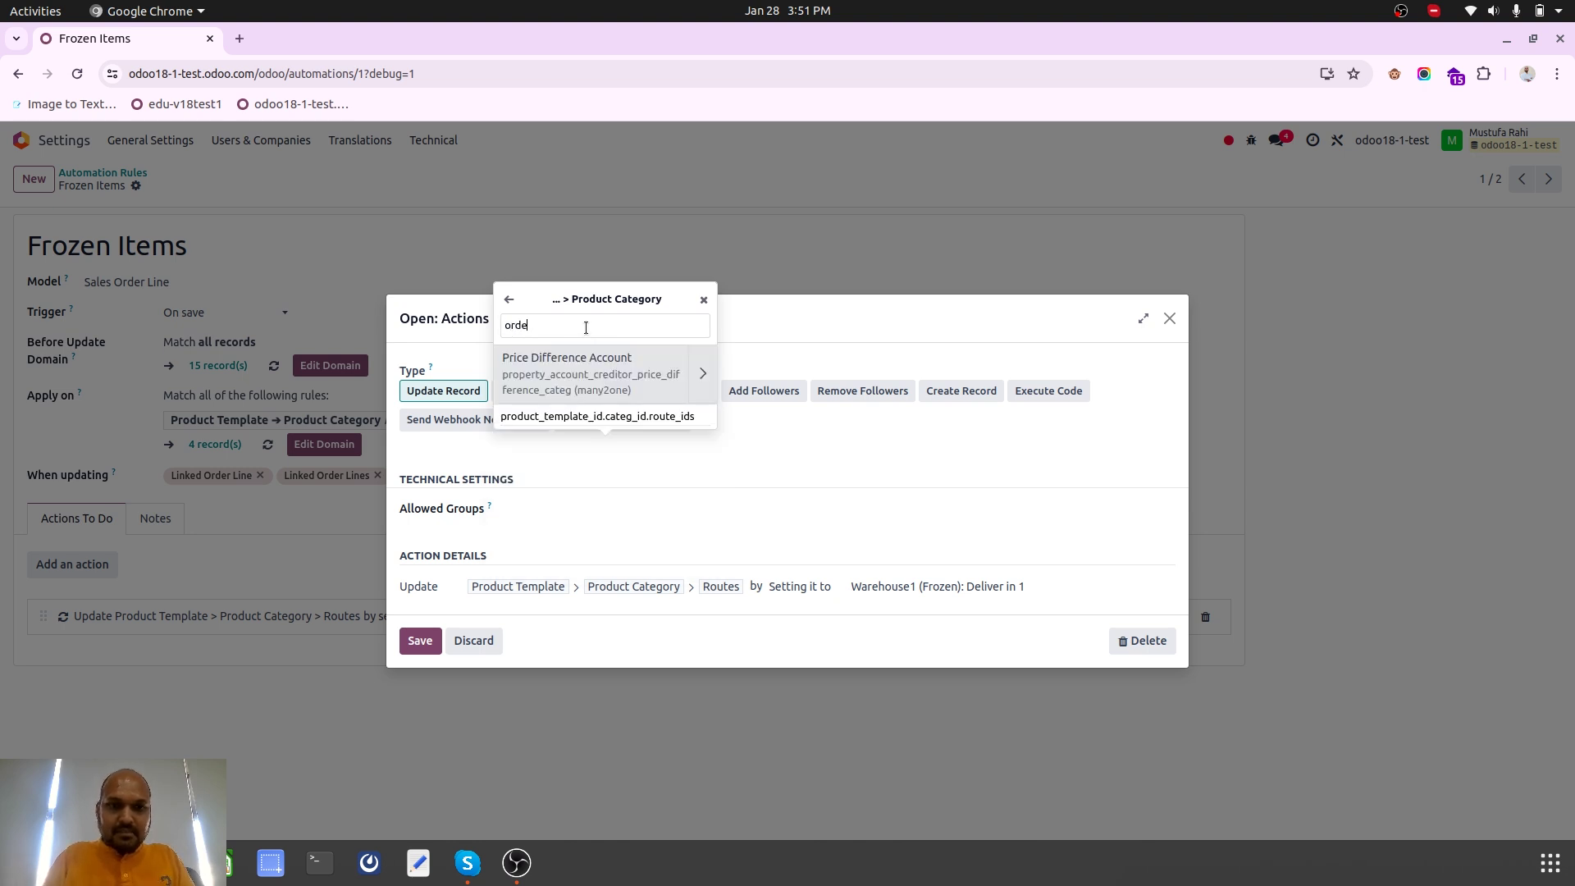
{"action": "key", "text": "BackSpace"}
{"action": "key", "text": "BackSpace"}
{"action": "key", "text": "BackSpace"}
{"action": "key", "text": "BackSpace"}
{"action": "left_click", "coordinate": [510, 299]}
{"action": "left_click", "coordinate": [509, 298]}
{"action": "left_click", "coordinate": [512, 298]}
{"action": "left_click", "coordinate": [548, 334]}
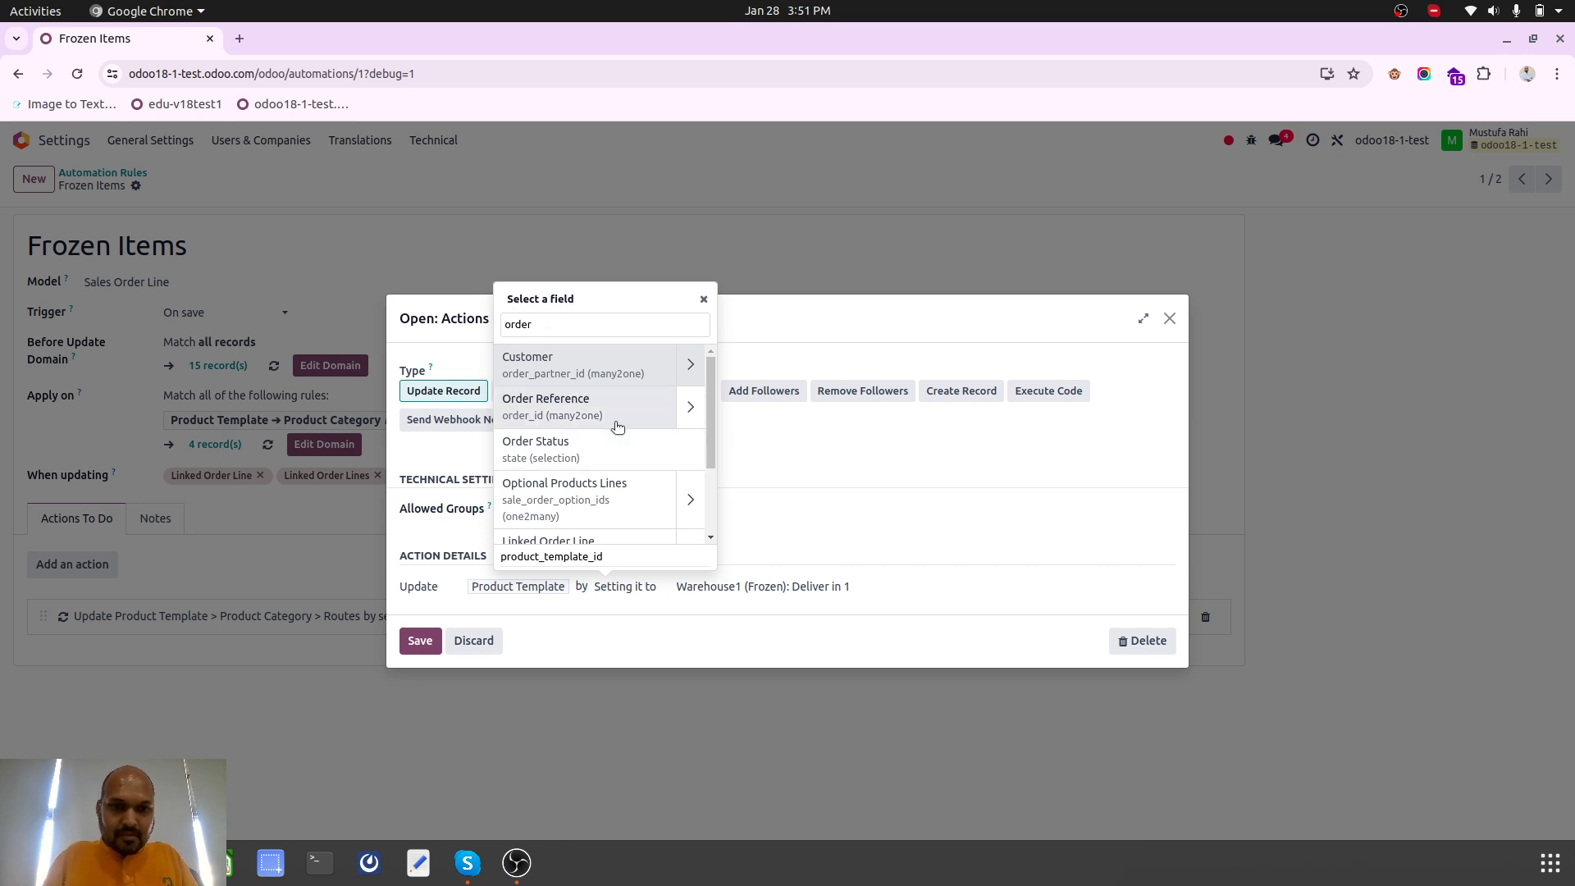
{"action": "scroll", "coordinate": [640, 502], "scroll_direction": "down", "scroll_amount": 2}
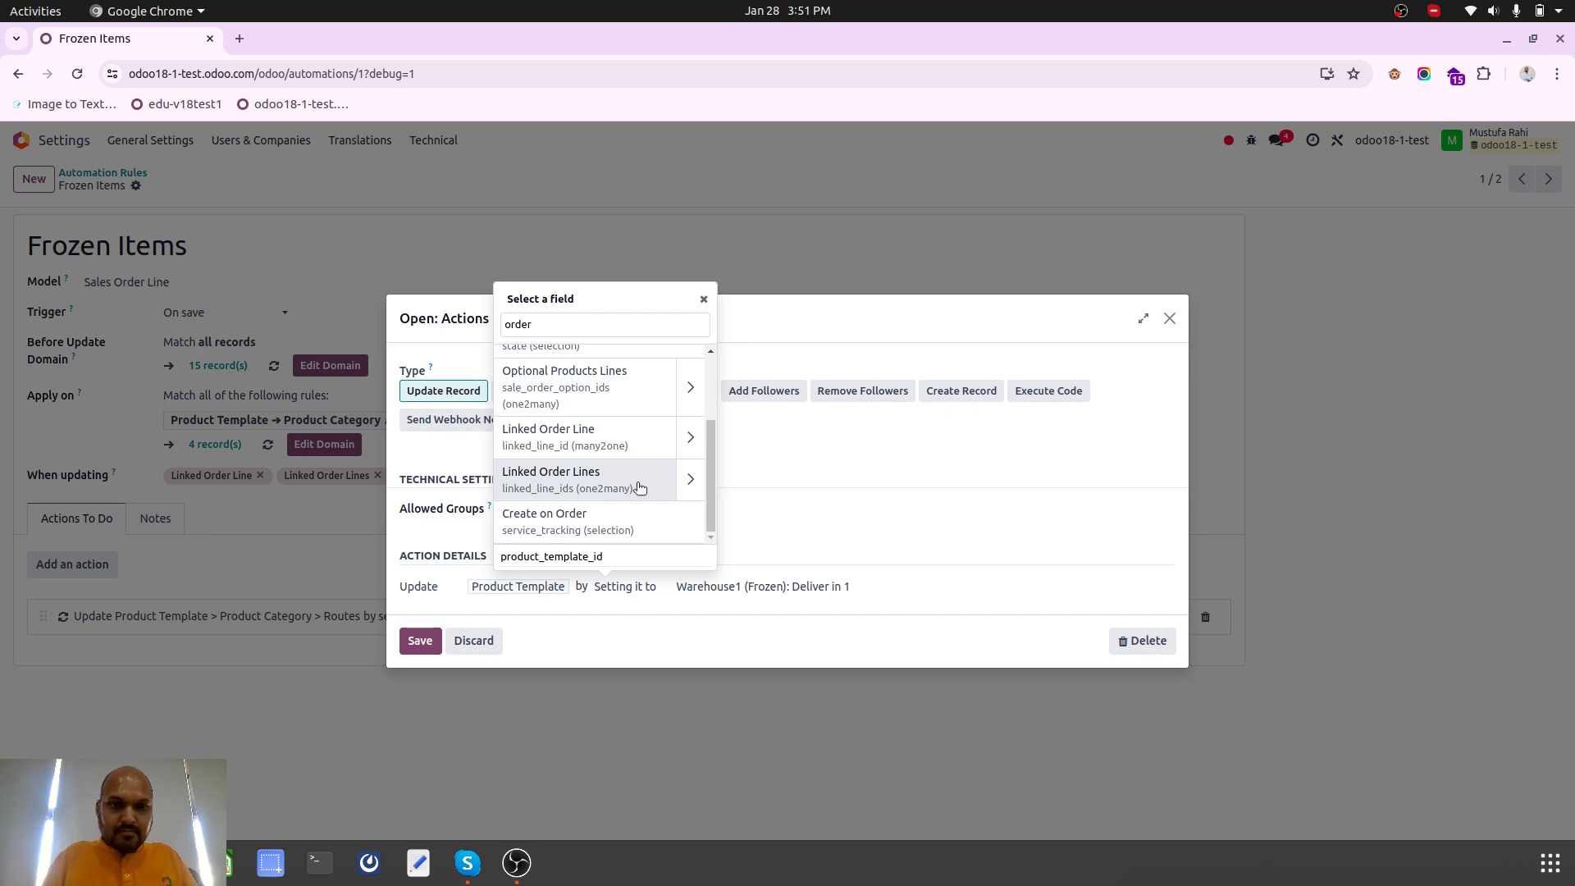
{"action": "type", "text": "ne"}
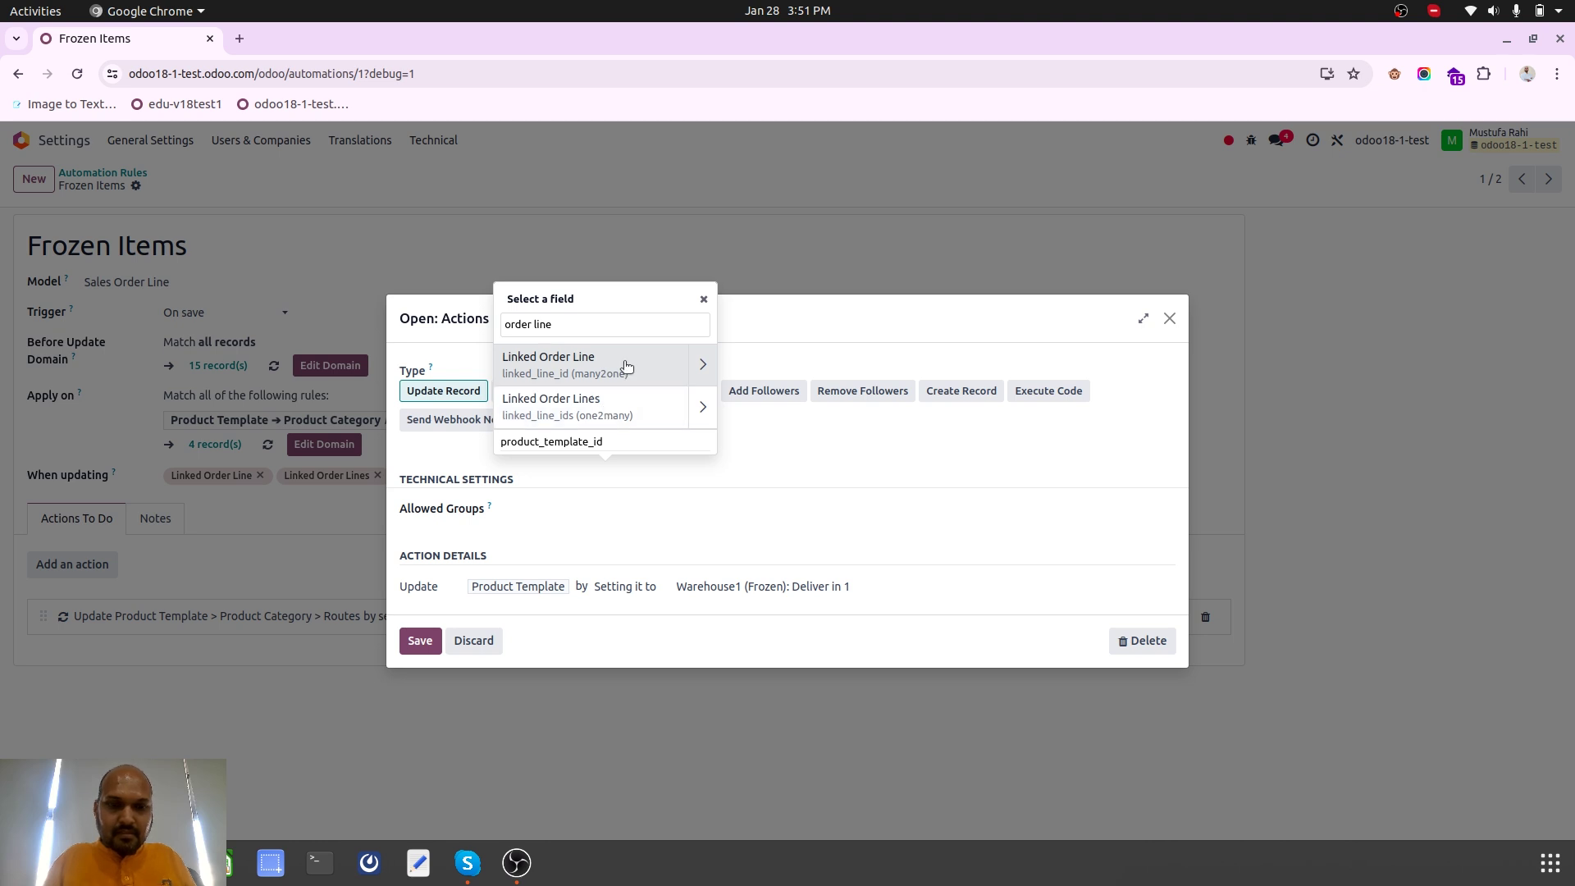
{"action": "key", "text": "BackSpace"}
{"action": "key", "text": "BackSpace"}
{"action": "key", "text": "BackSpace"}
{"action": "key", "text": "BackSpace"}
{"action": "key", "text": "BackSpace"}
{"action": "key", "text": "BackSpace"}
{"action": "key", "text": "BackSpace"}
{"action": "key", "text": "BackSpace"}
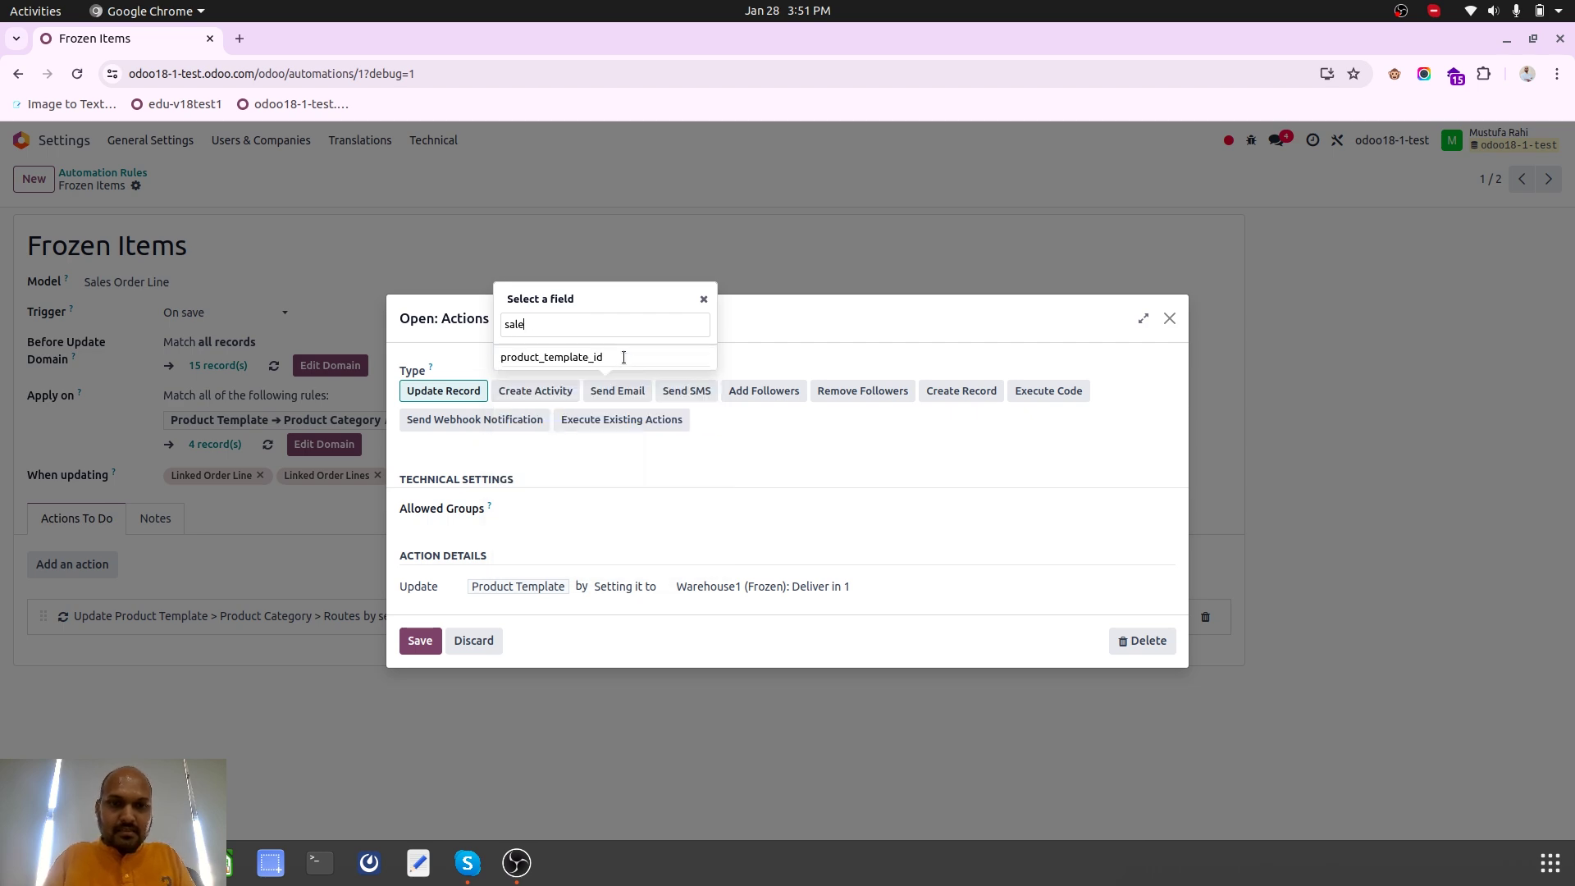
{"action": "key", "text": "BackSpace"}
{"action": "key", "text": "BackSpace"}
{"action": "key", "text": "BackSpace"}
{"action": "key", "text": "BackSpace"}
{"action": "key", "text": "BackSpace"}
{"action": "key", "text": "BackSpace"}
{"action": "key", "text": "BackSpace"}
{"action": "key", "text": "BackSpace"}
{"action": "key", "text": "BackSpace"}
{"action": "key", "text": "BackSpace"}
{"action": "key", "text": "BackSpace"}
{"action": "type", "text": "order lin"}
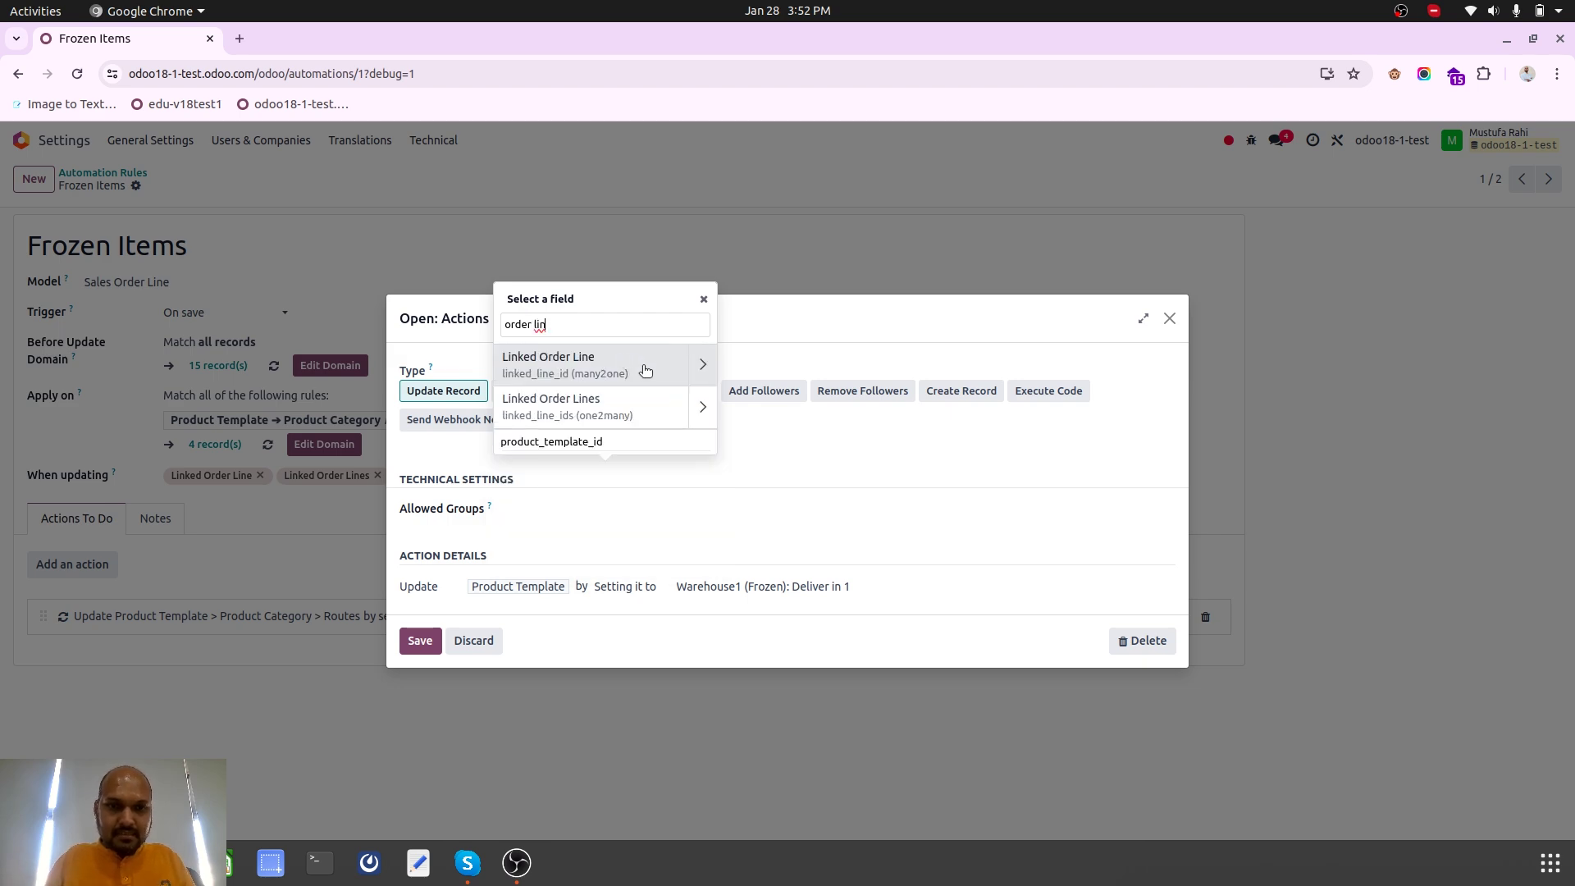
{"action": "left_click", "coordinate": [645, 370]}
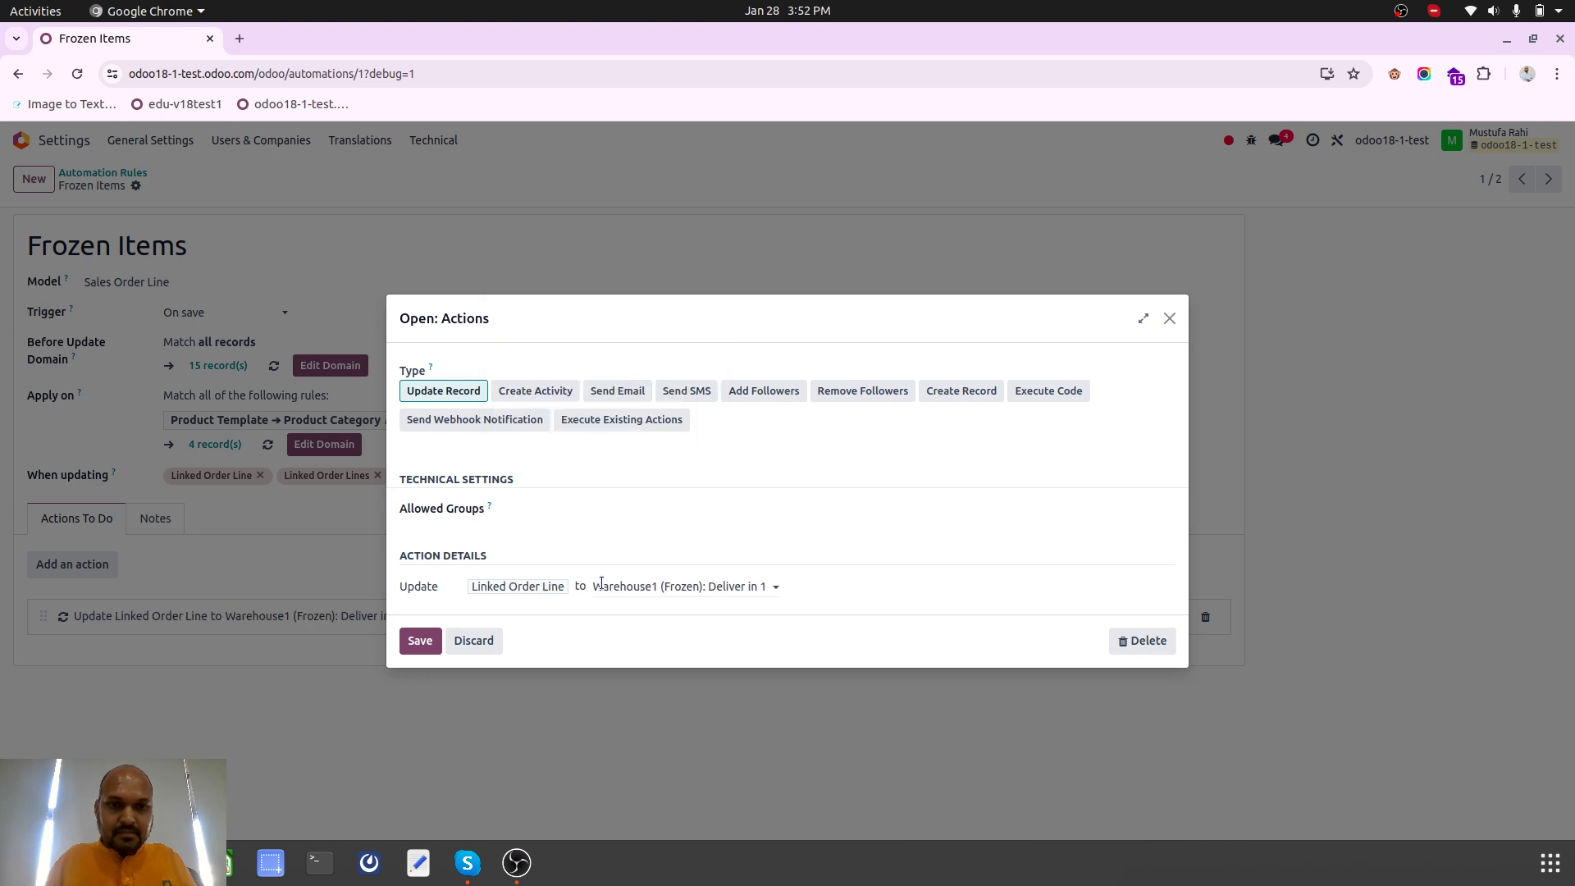
Browse the Linked Order Line and Product sub-fields, then return to the top field list
{"action": "left_click", "coordinate": [630, 588]}
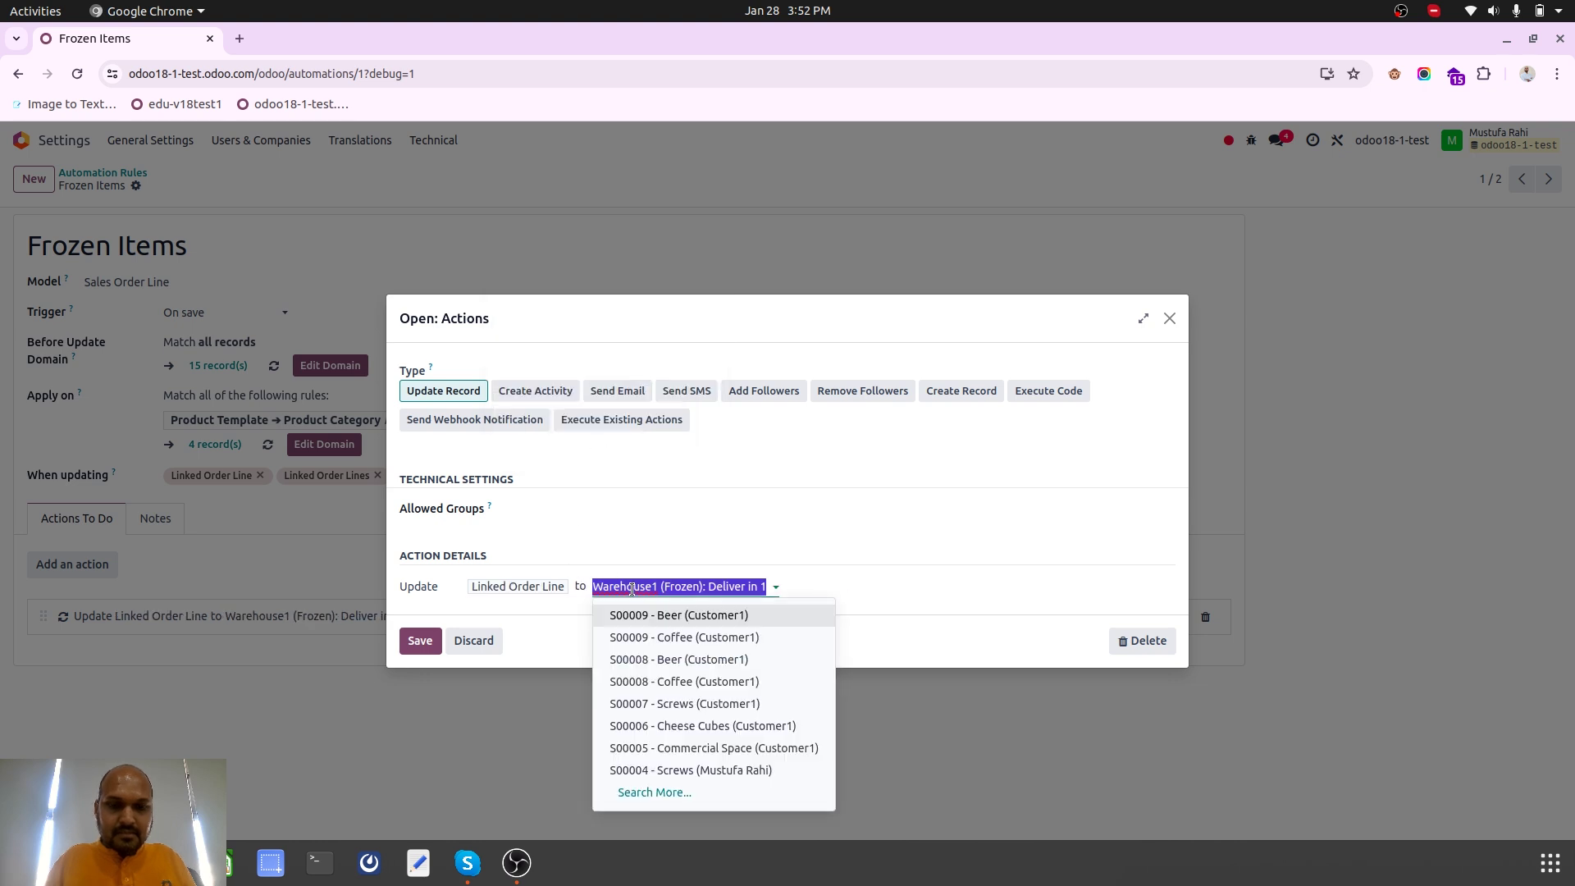
{"action": "left_click", "coordinate": [542, 588]}
{"action": "left_click", "coordinate": [603, 447]}
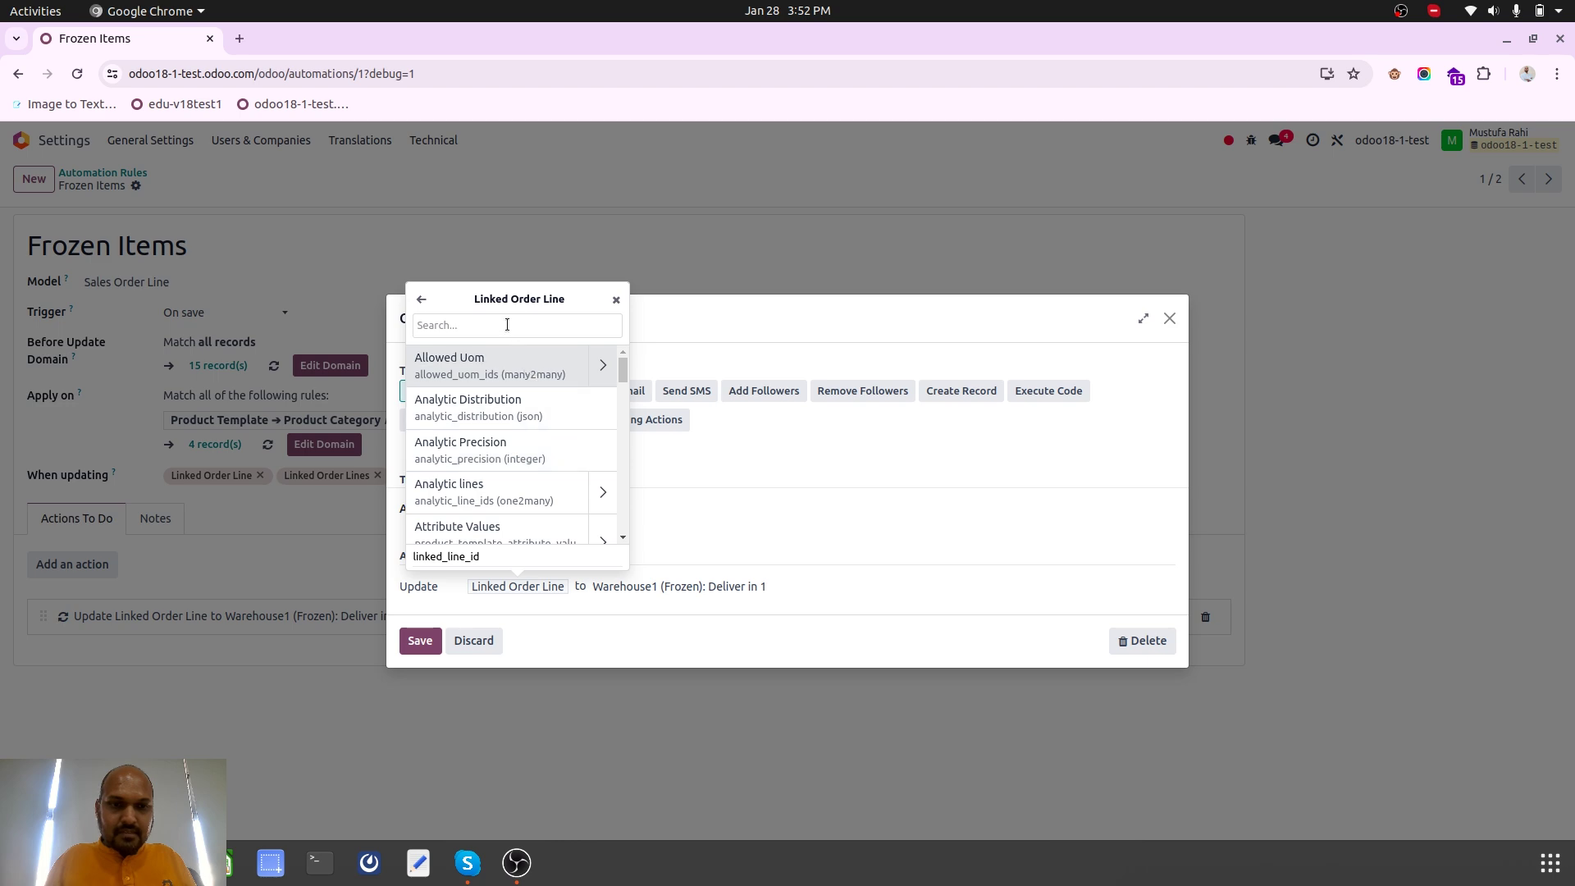
{"action": "type", "text": "prod"}
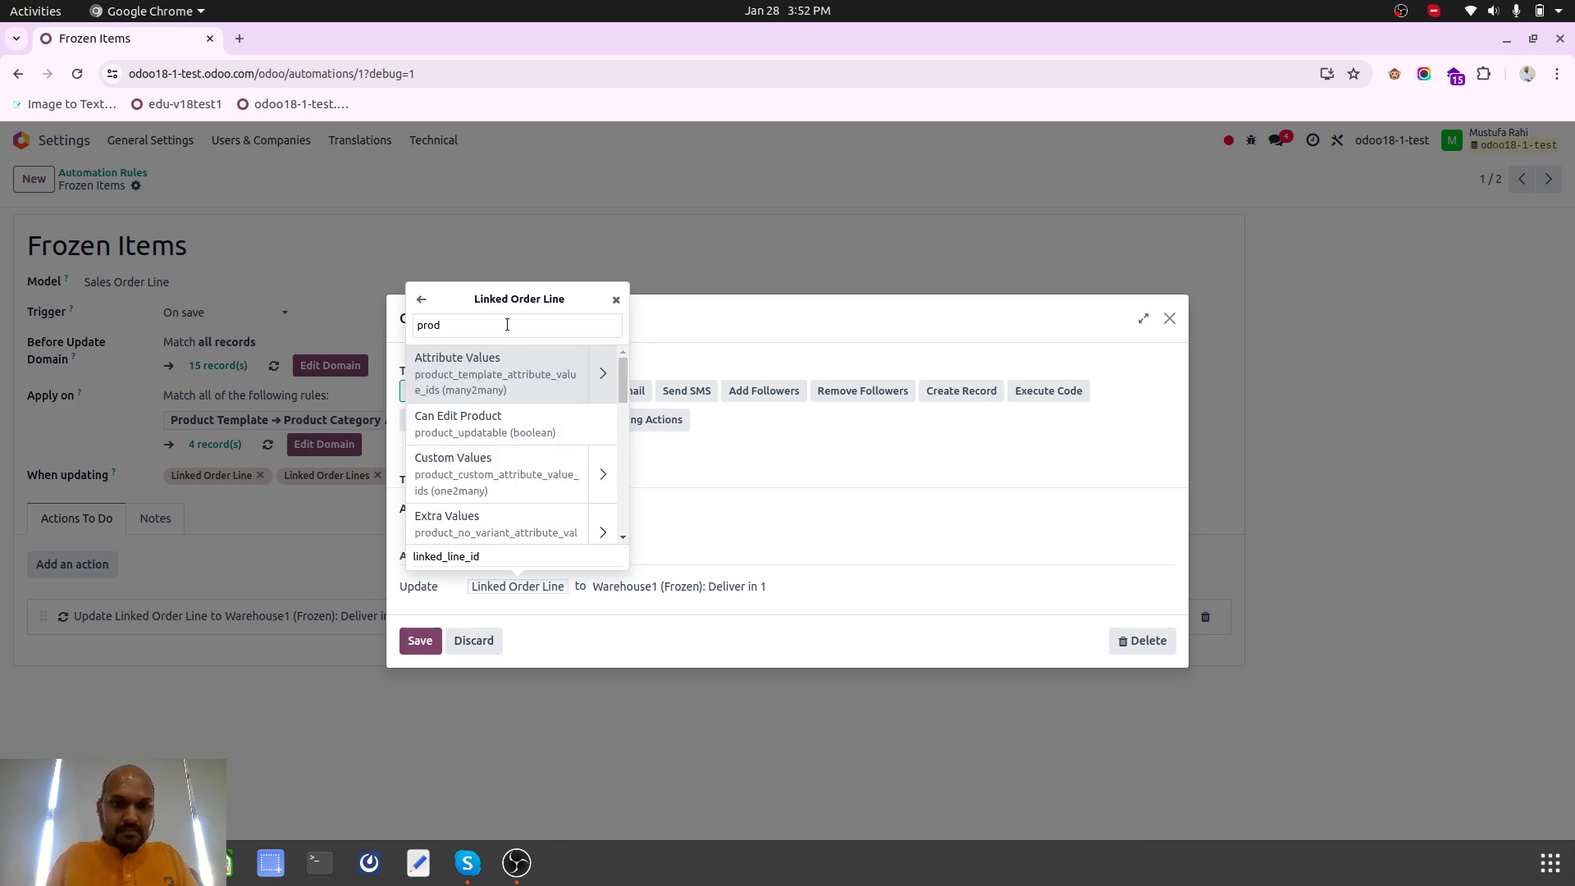
{"action": "key", "text": "Down"}
{"action": "key", "text": "Down"}
{"action": "key", "text": "Down"}
{"action": "key", "text": "Down"}
{"action": "key", "text": "Down"}
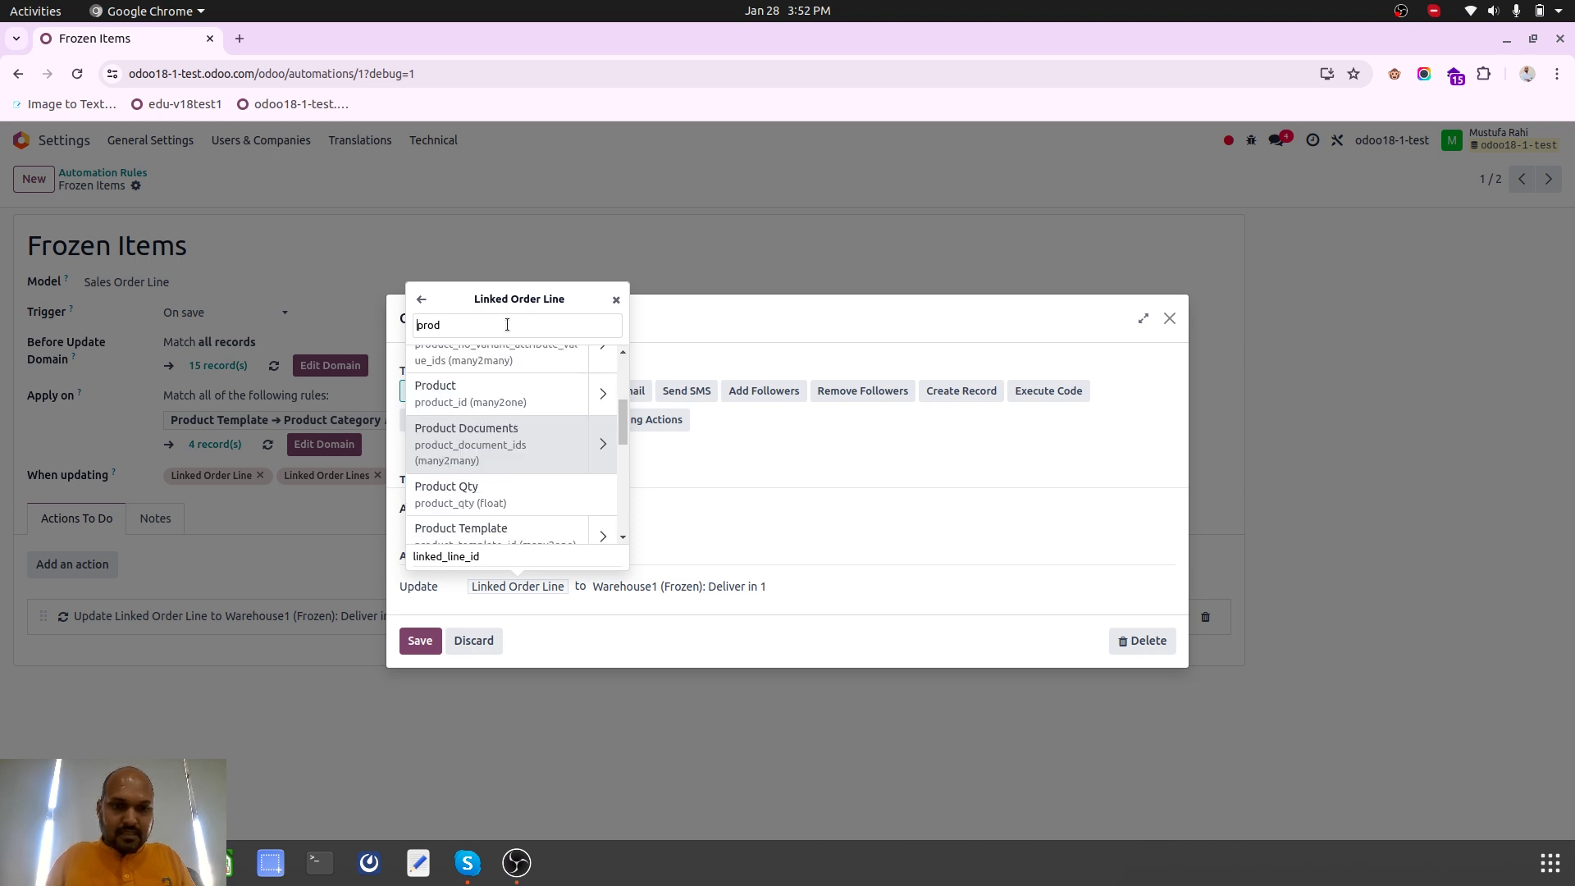
{"action": "left_click", "coordinate": [603, 397]}
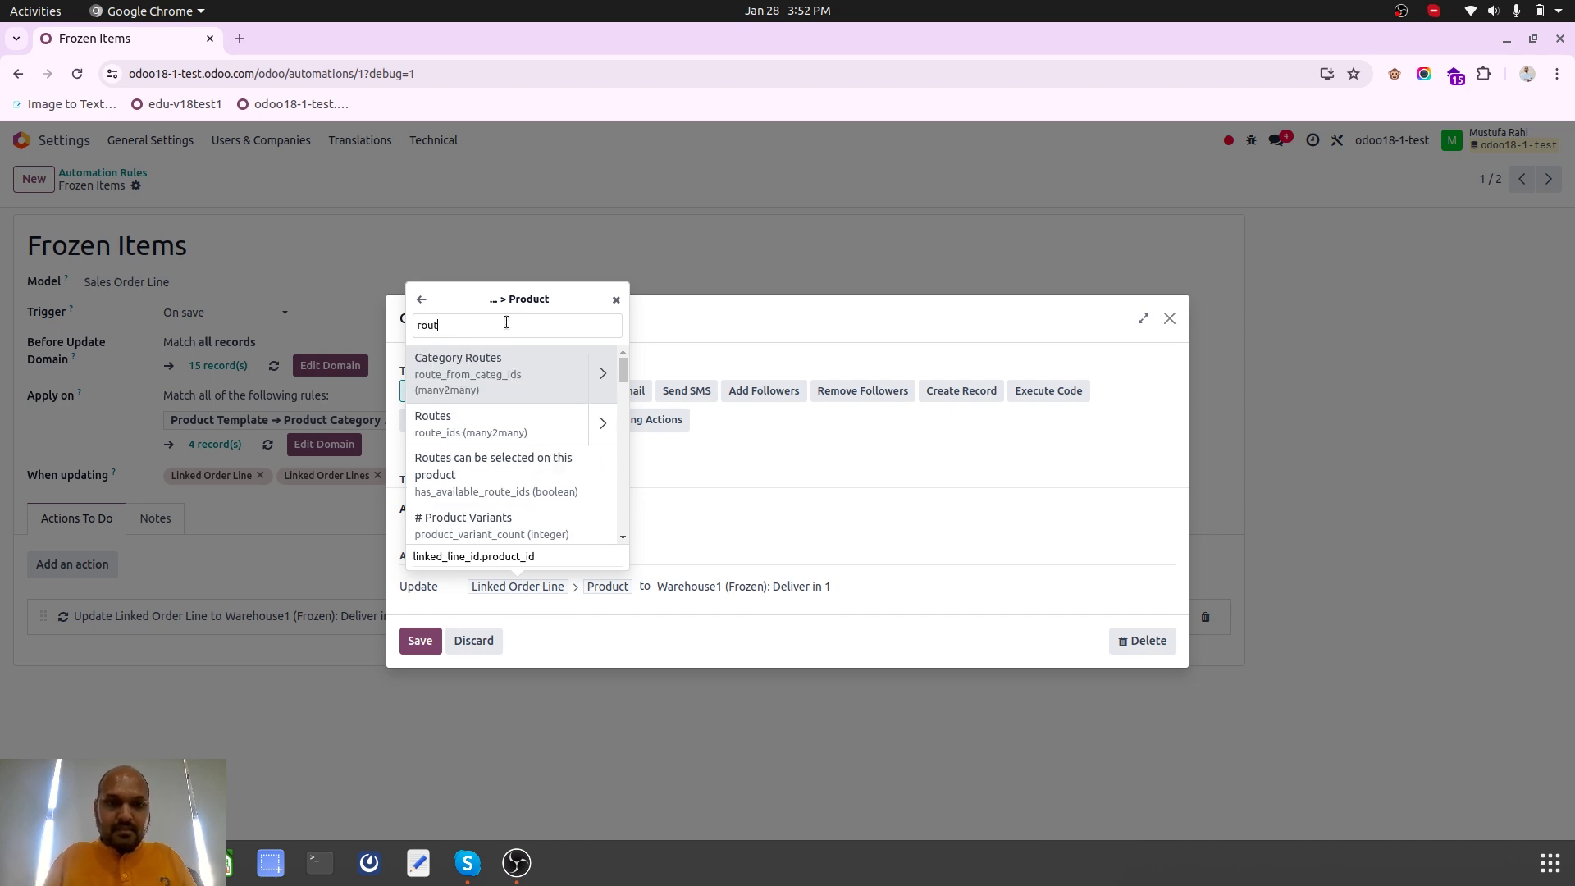
{"action": "left_click", "coordinate": [420, 301]}
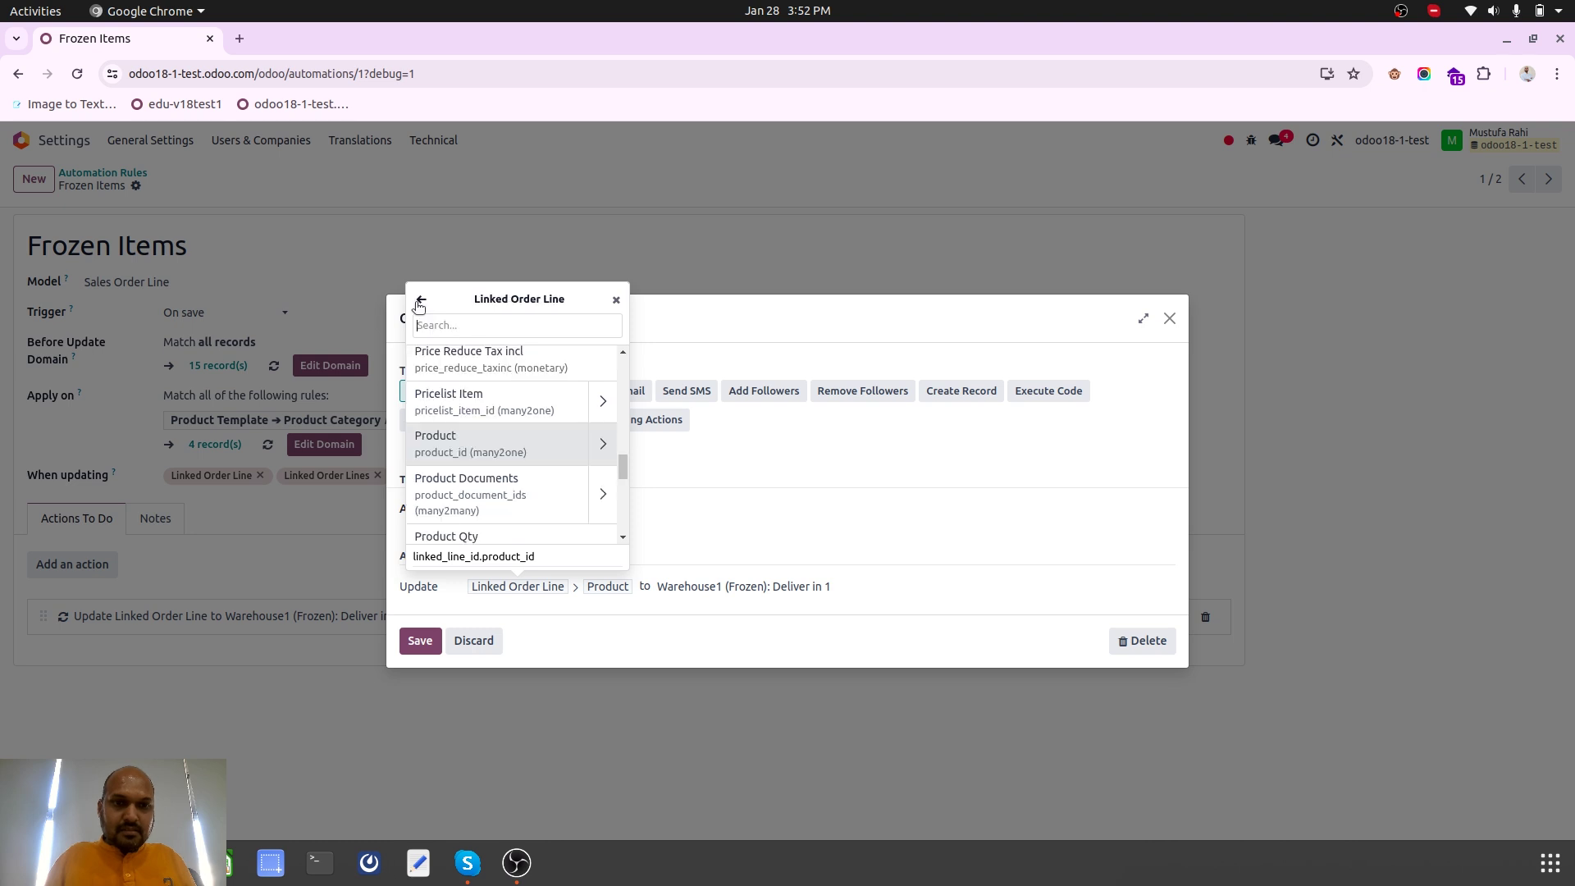
{"action": "left_click", "coordinate": [420, 300]}
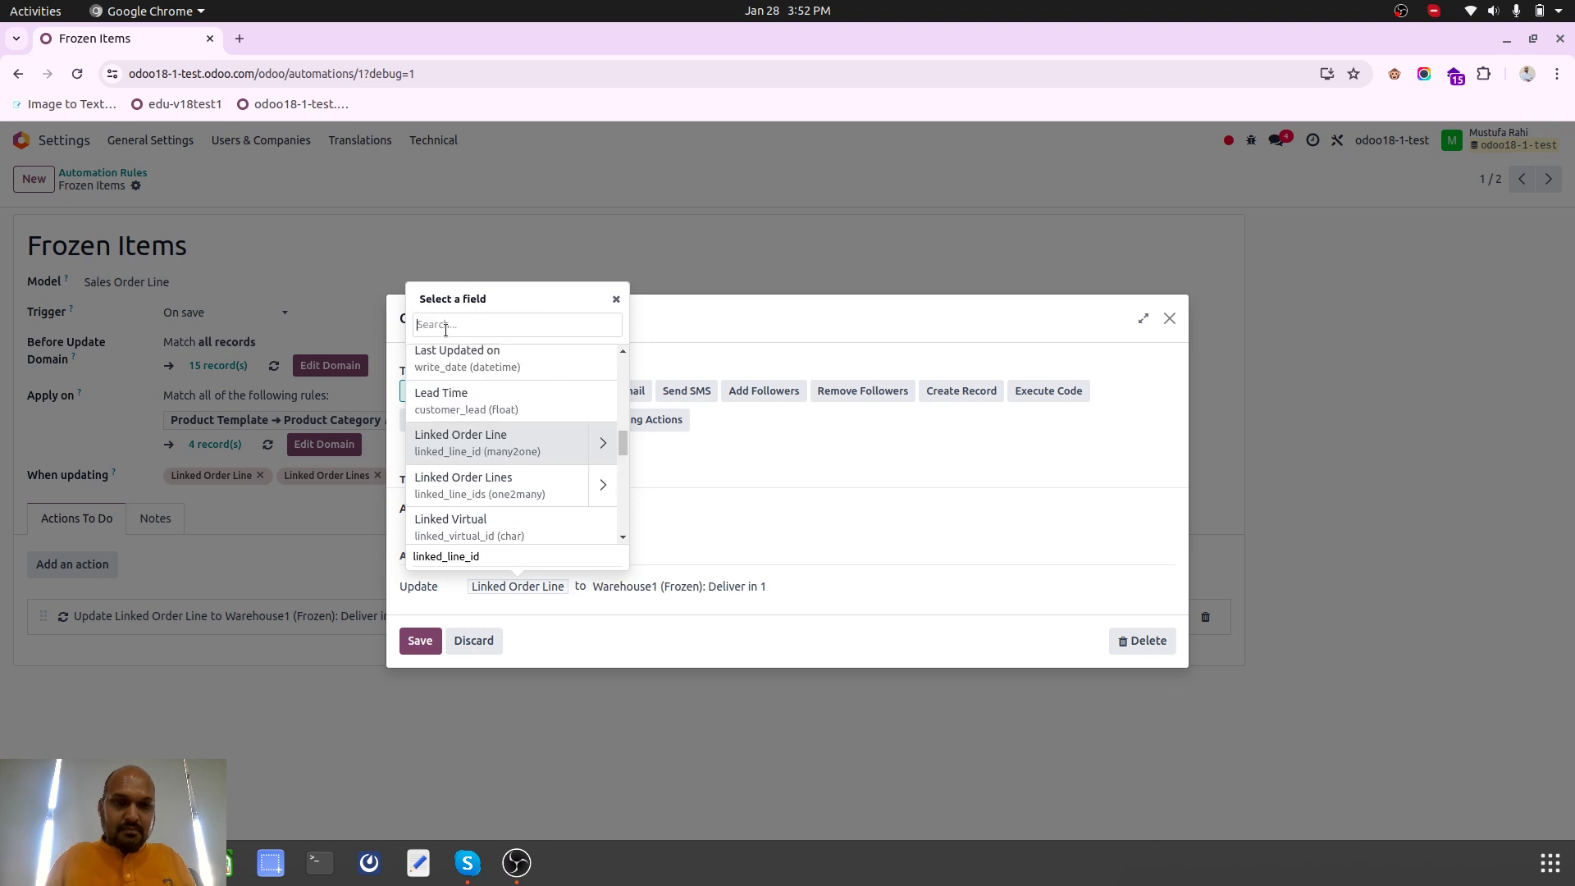
Make the action set the line's Route to Warehouse1 (Frozen): Deliver in 1 step (ship) and save
{"action": "type", "text": "rout"}
{"action": "left_click", "coordinate": [474, 361]}
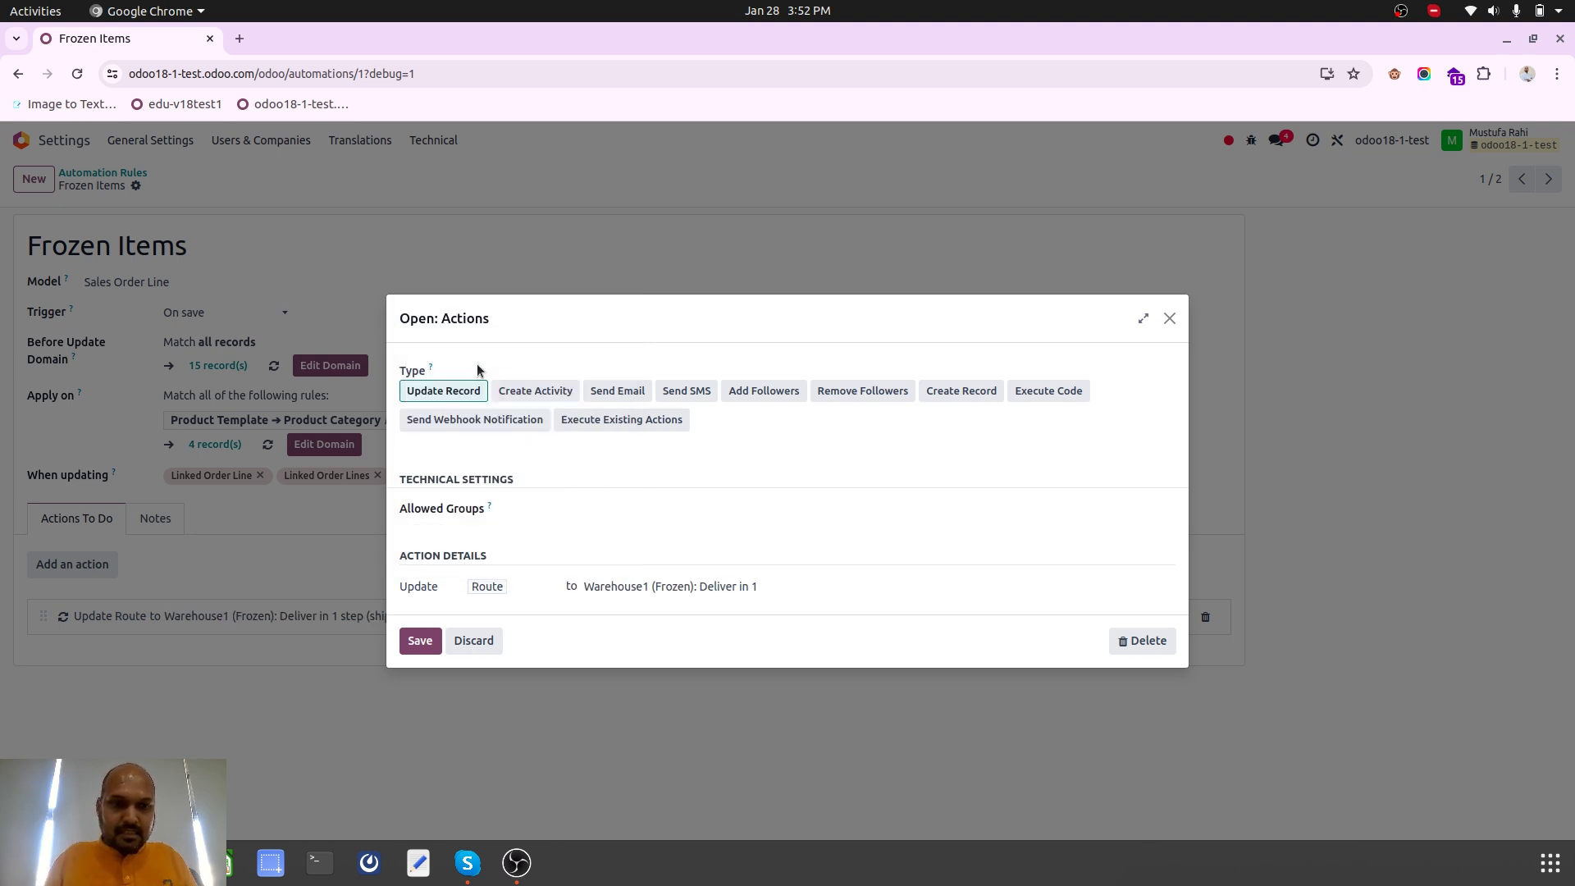
{"action": "left_click", "coordinate": [685, 584]}
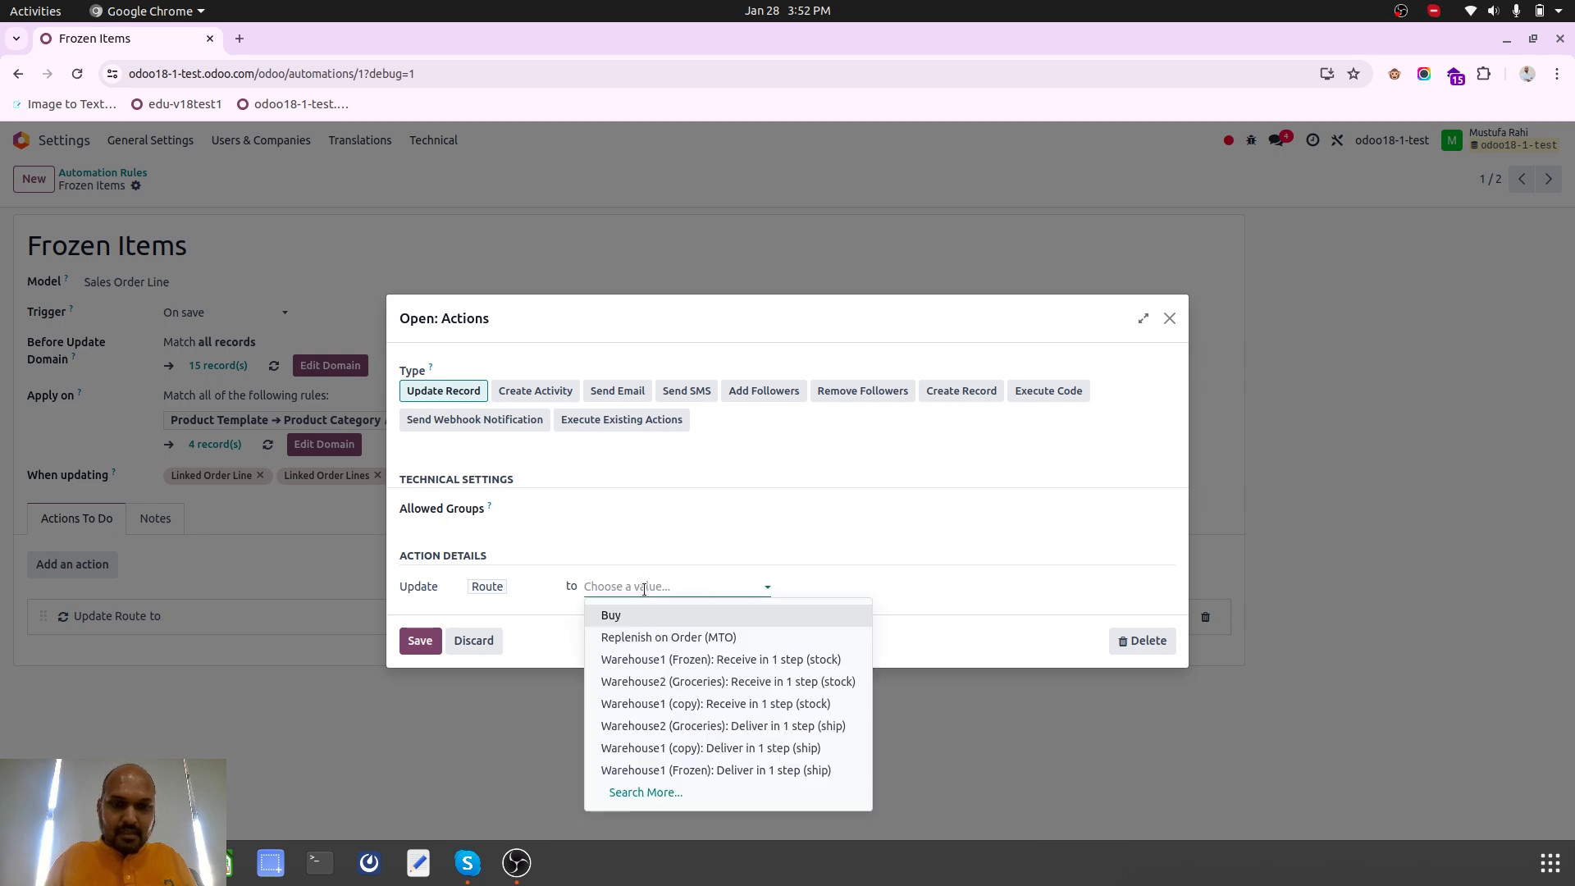
{"action": "left_click", "coordinate": [736, 771]}
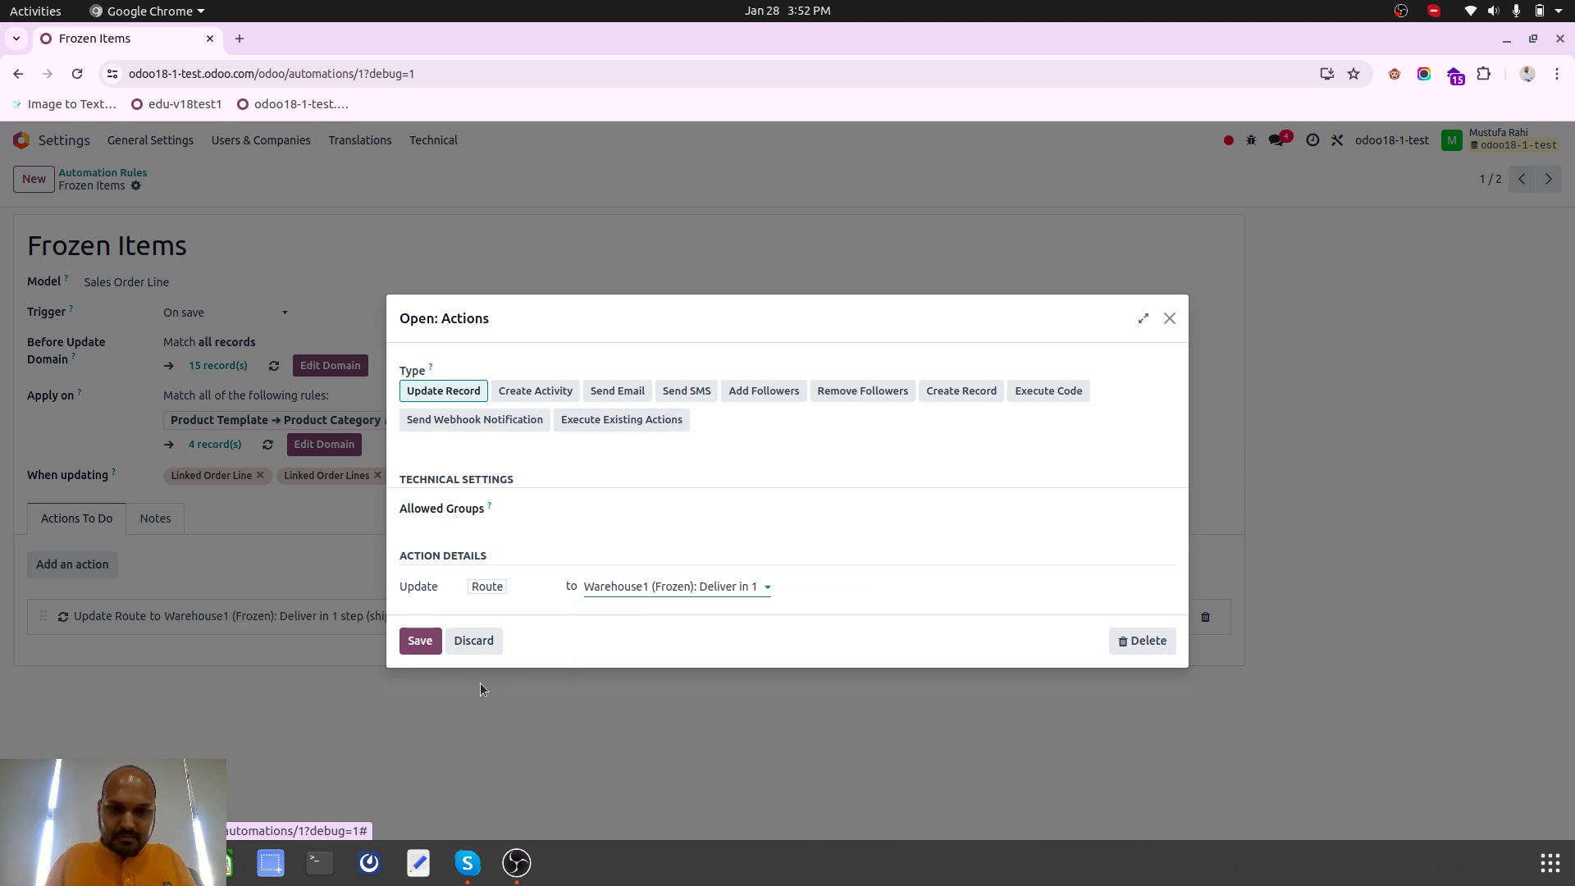
{"action": "left_click", "coordinate": [419, 640]}
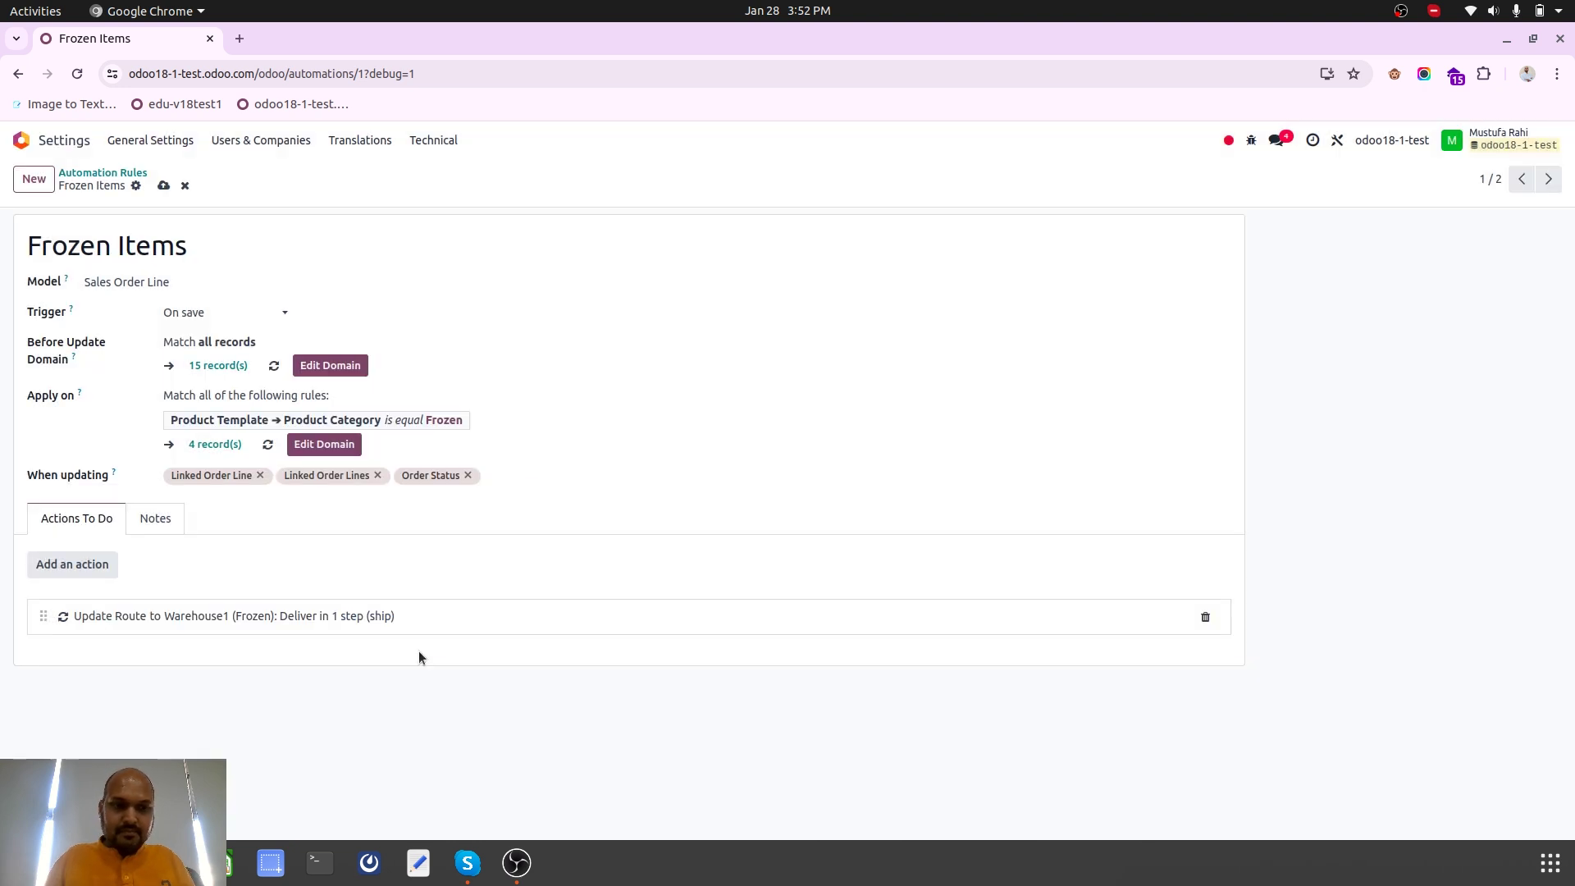
Open the Grocery Items action and change its update field to the order line's Route
{"action": "left_click", "coordinate": [111, 173]}
{"action": "left_click", "coordinate": [107, 348]}
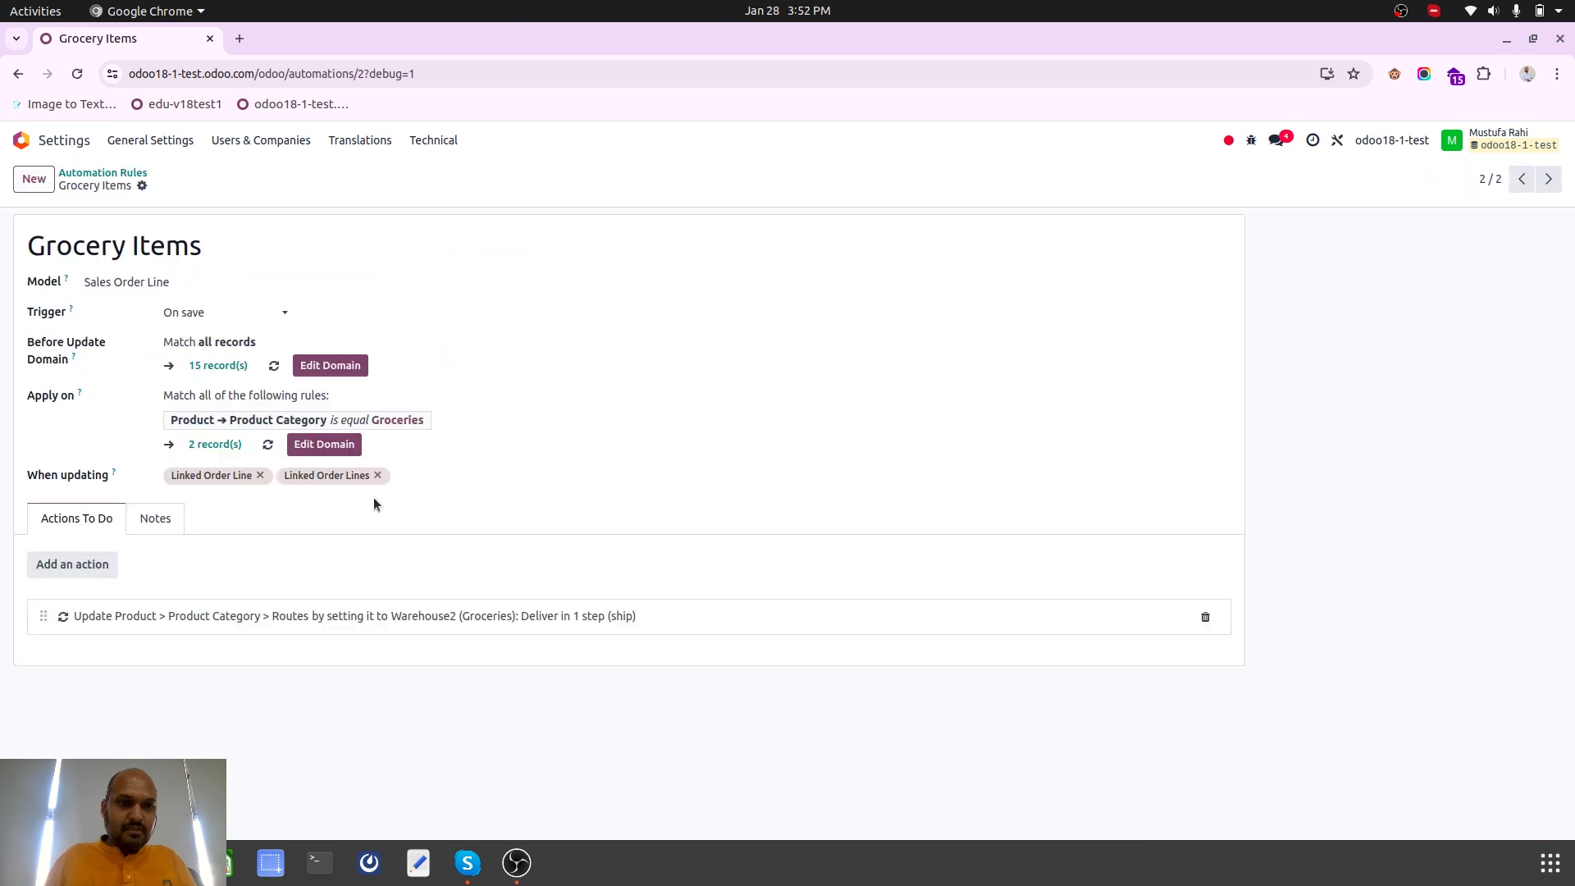
{"action": "left_click", "coordinate": [236, 615]}
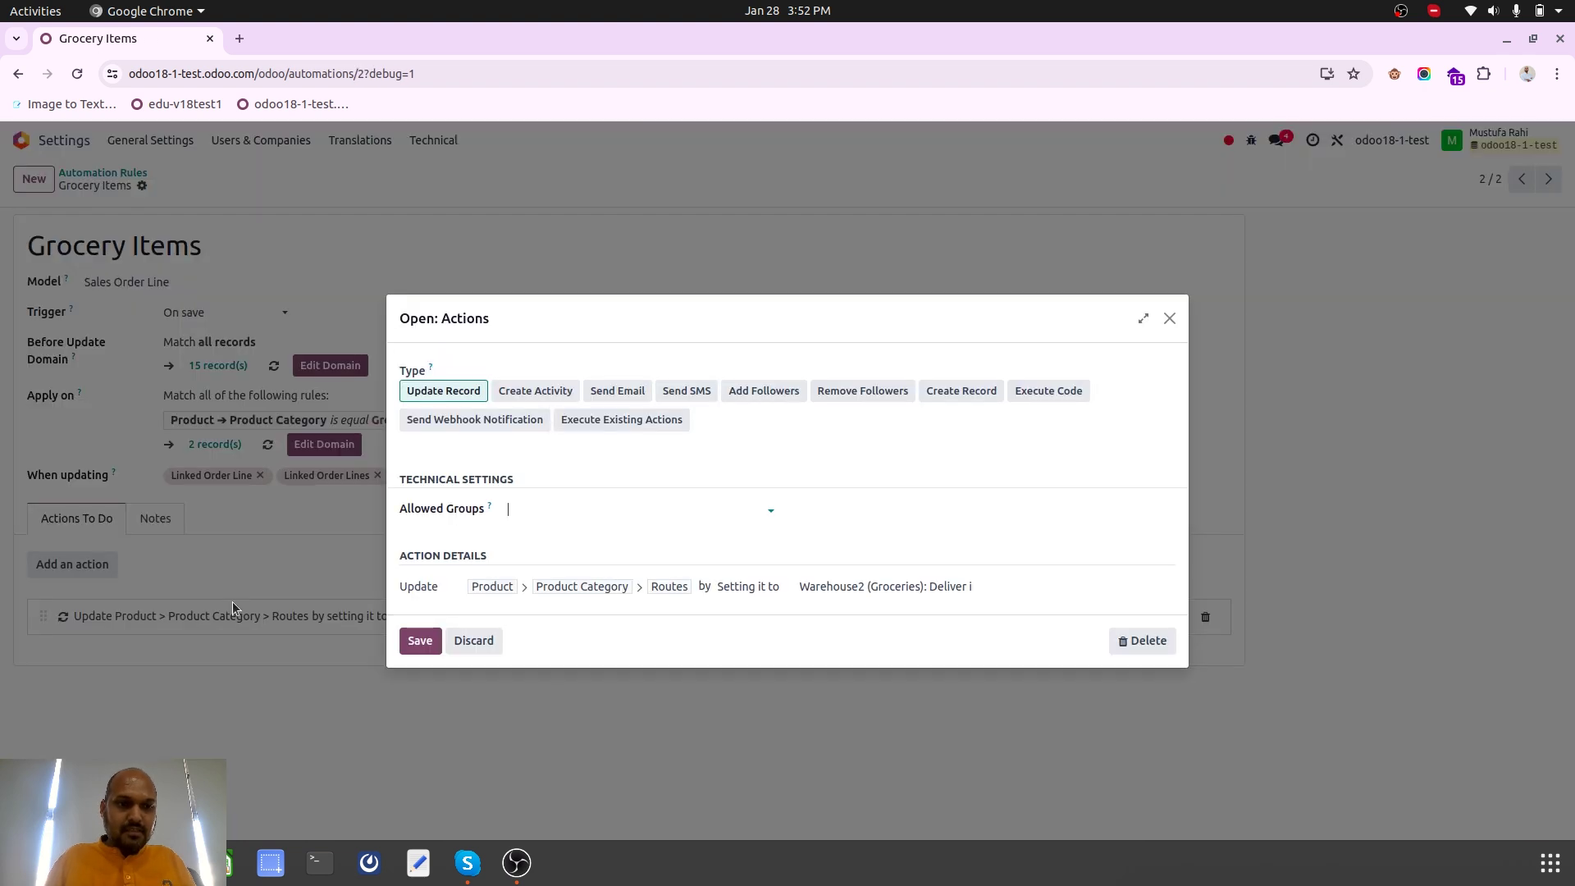
{"action": "left_click", "coordinate": [489, 587]}
{"action": "left_click", "coordinate": [484, 300]}
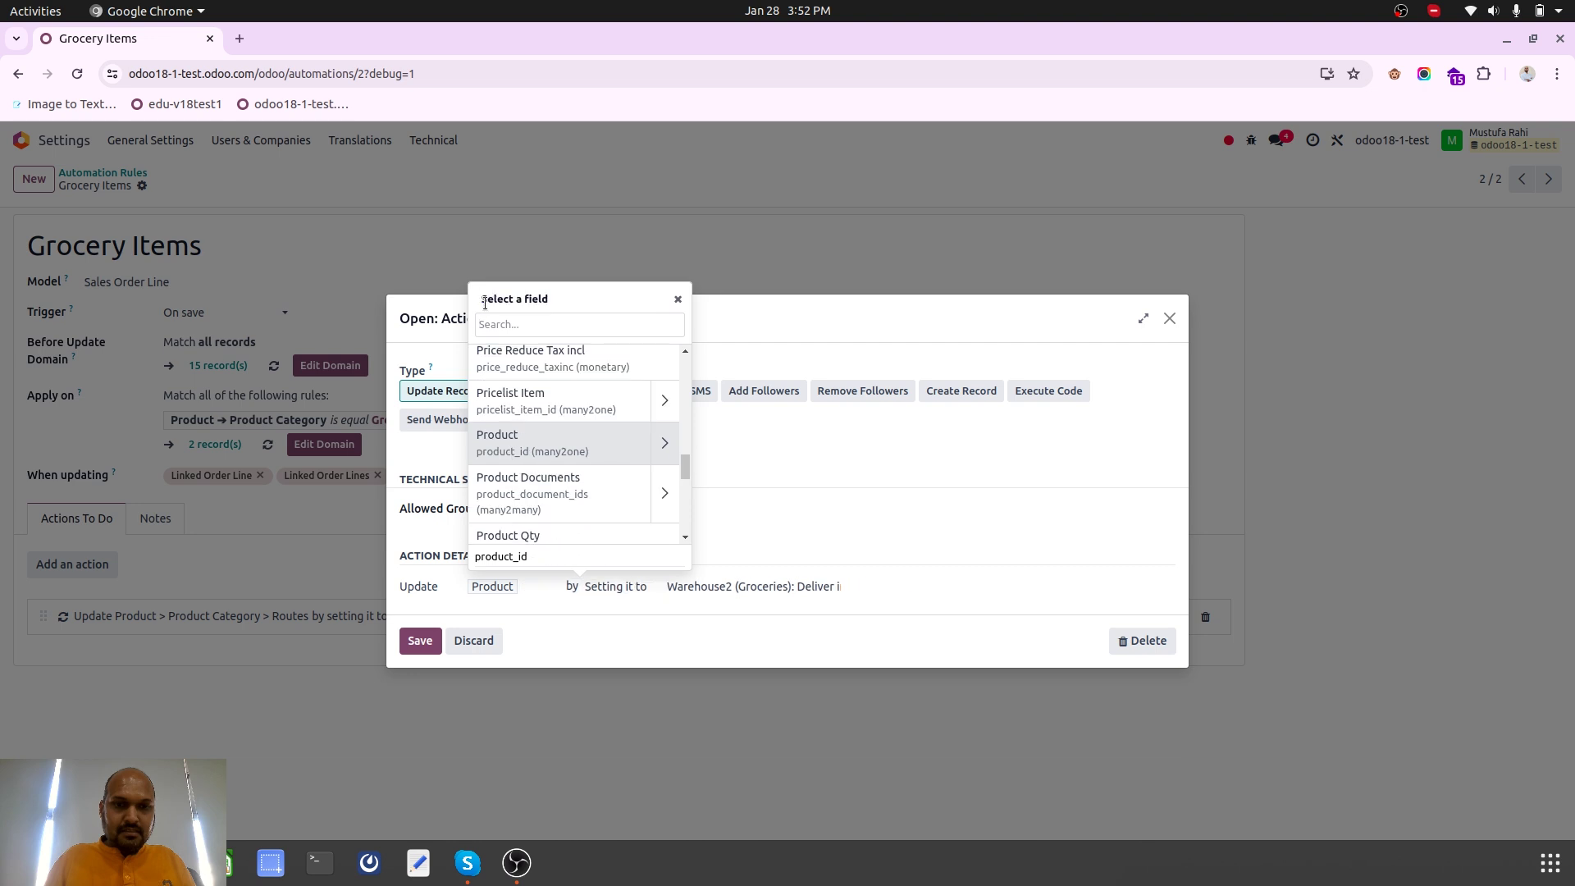
{"action": "type", "text": "route"}
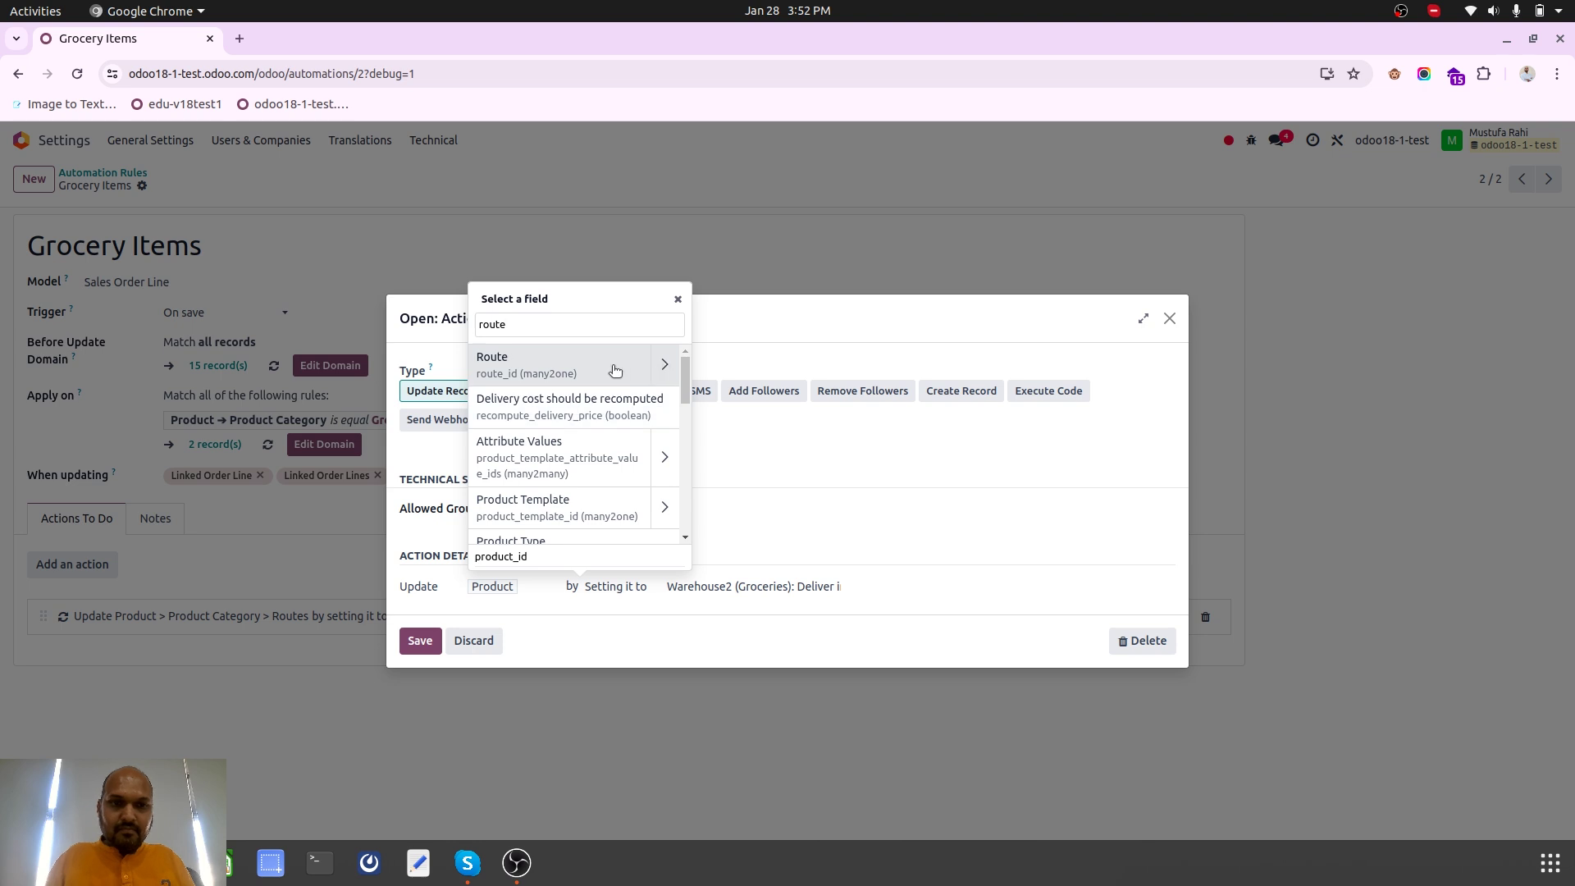
{"action": "left_click", "coordinate": [615, 367]}
Keep Warehouse2 (Groceries): Deliver in 1 step (ship) as the value and save the rule
{"action": "left_click", "coordinate": [687, 586]}
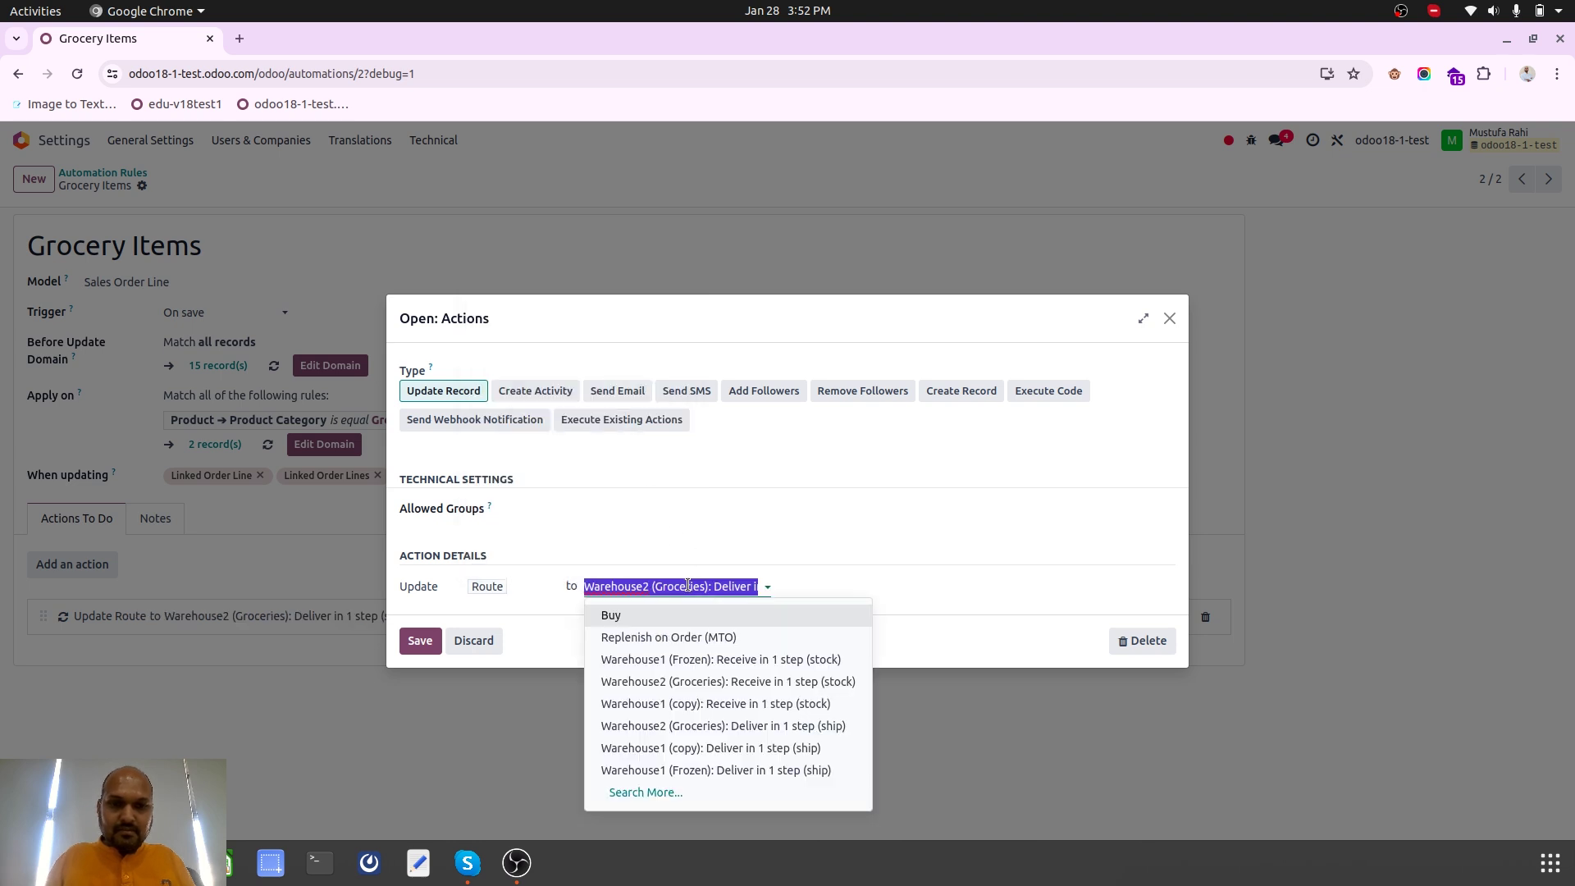
{"action": "left_click", "coordinate": [688, 586]}
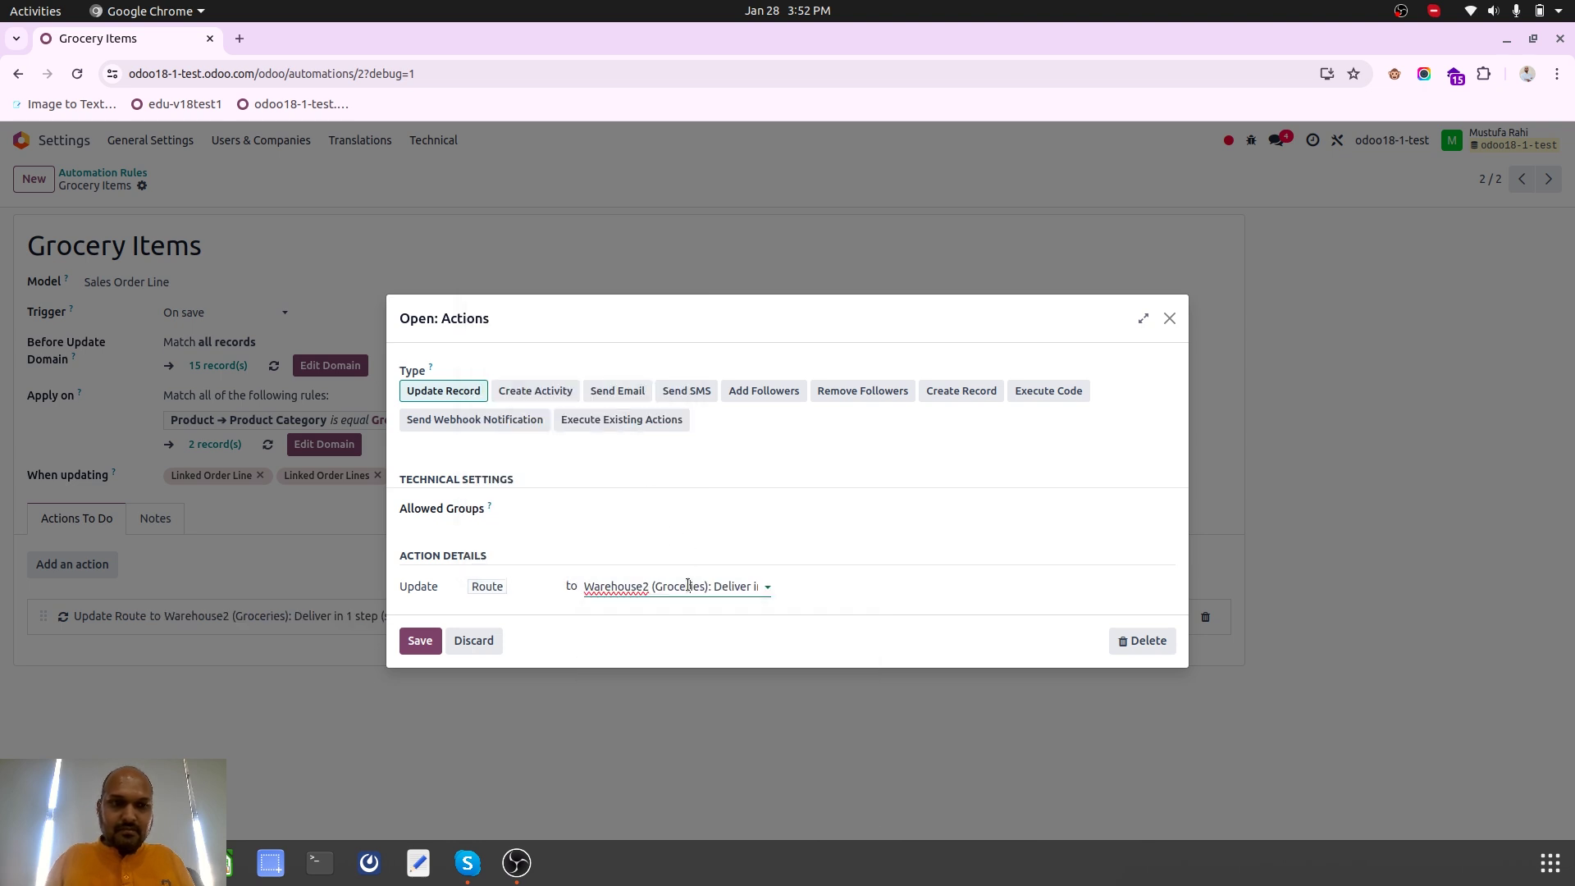
{"action": "left_click", "coordinate": [419, 641]}
{"action": "left_click", "coordinate": [170, 187]}
Open quotation S00009 in Sales and delete its Beer and Coffee lines
{"action": "left_click", "coordinate": [48, 137]}
{"action": "type", "text": "sales"}
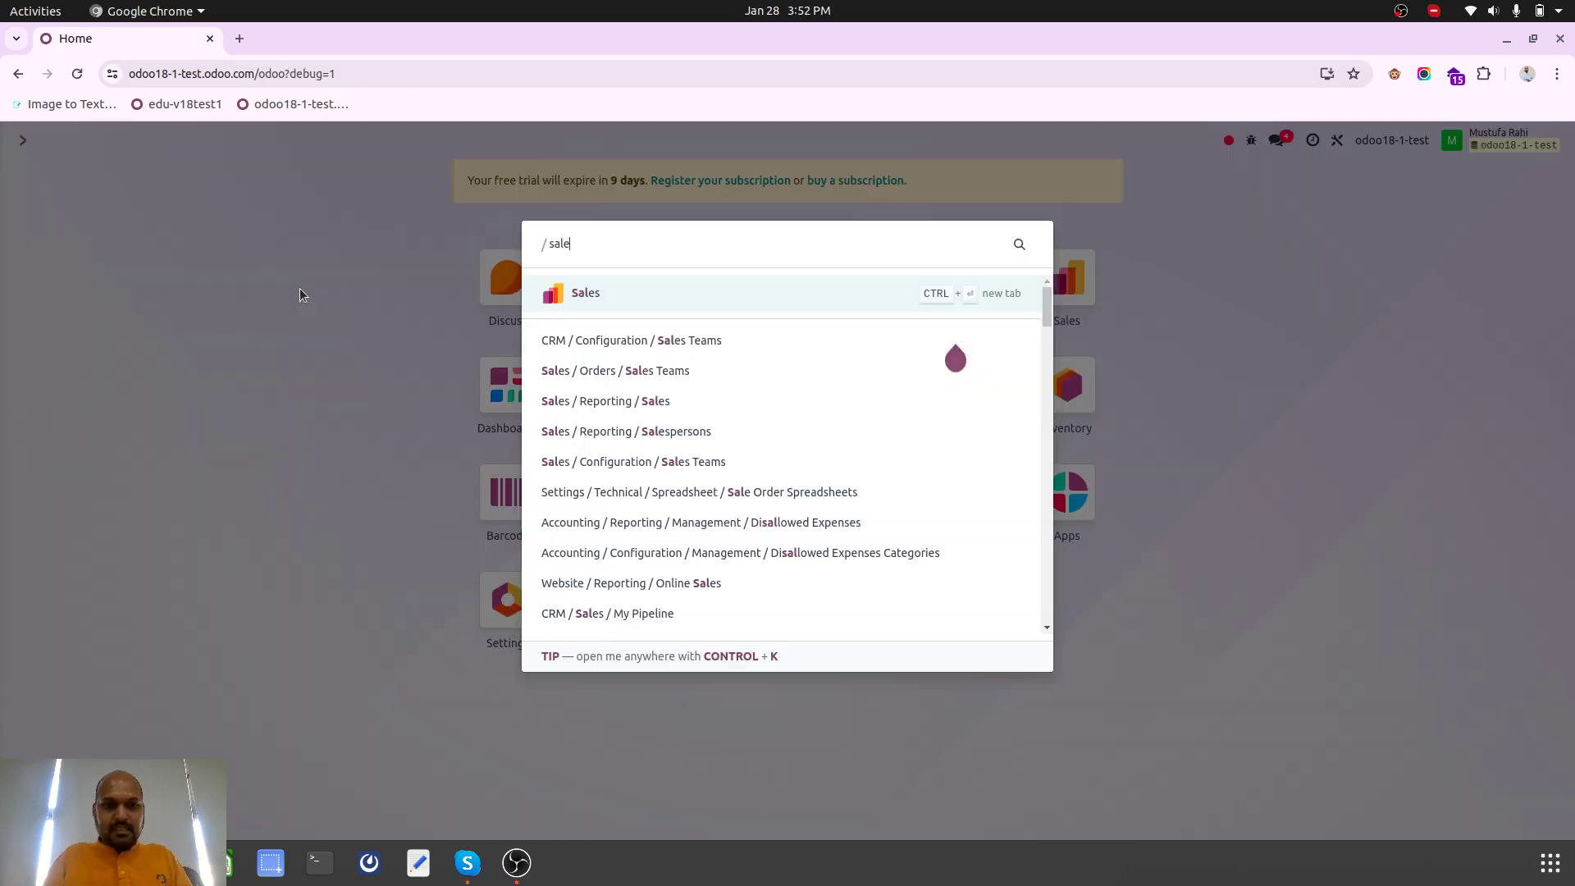
{"action": "key", "text": "Return"}
{"action": "left_click", "coordinate": [234, 258]}
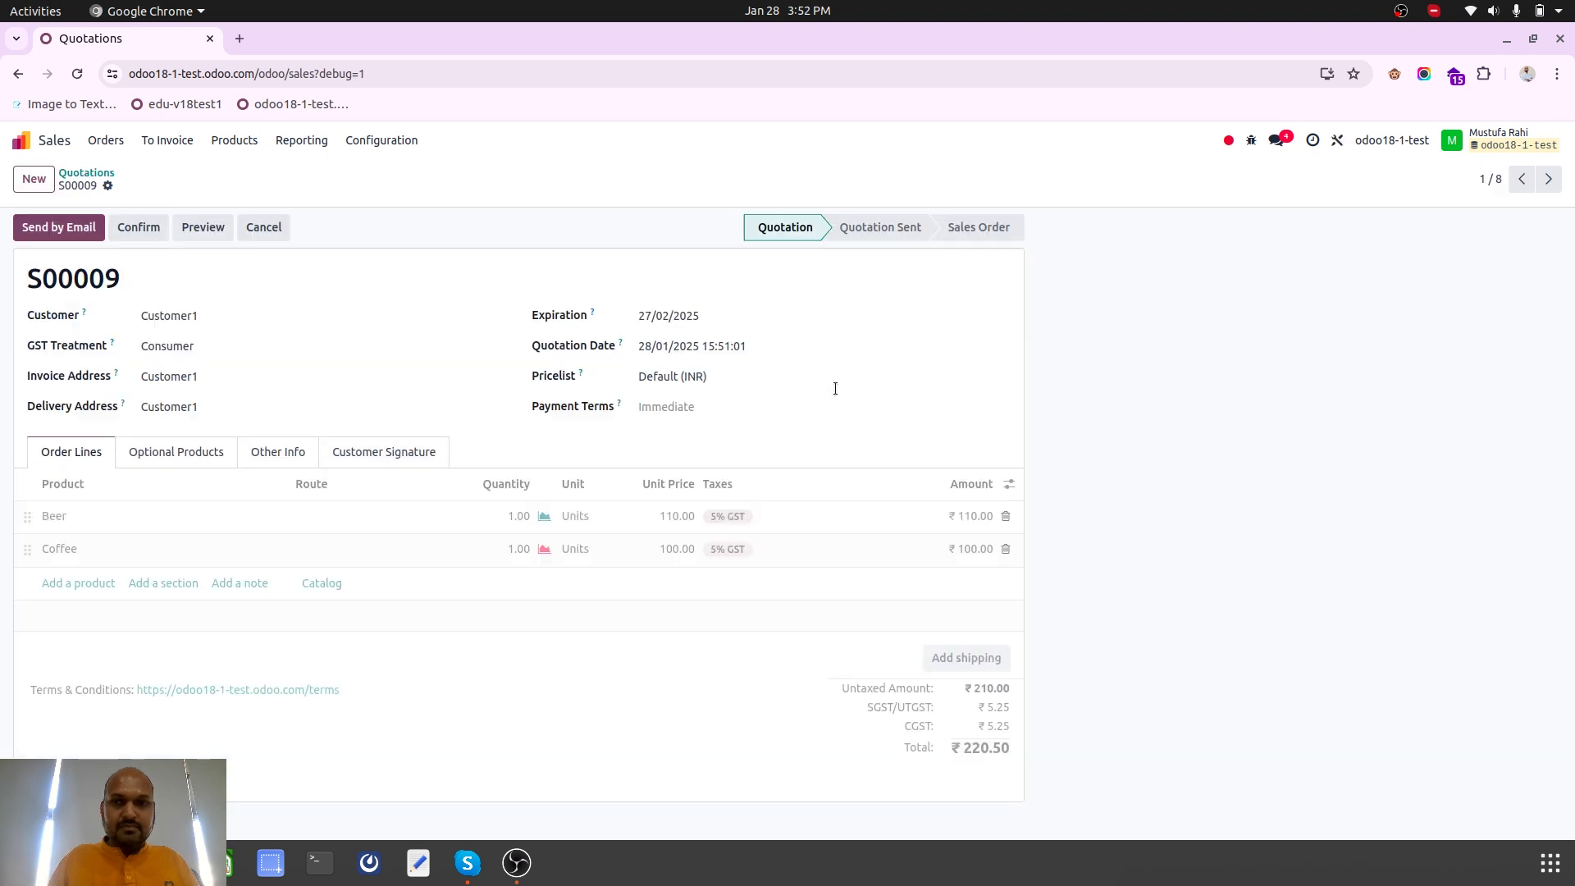
{"action": "left_click", "coordinate": [1006, 516]}
{"action": "left_click", "coordinate": [1006, 516]}
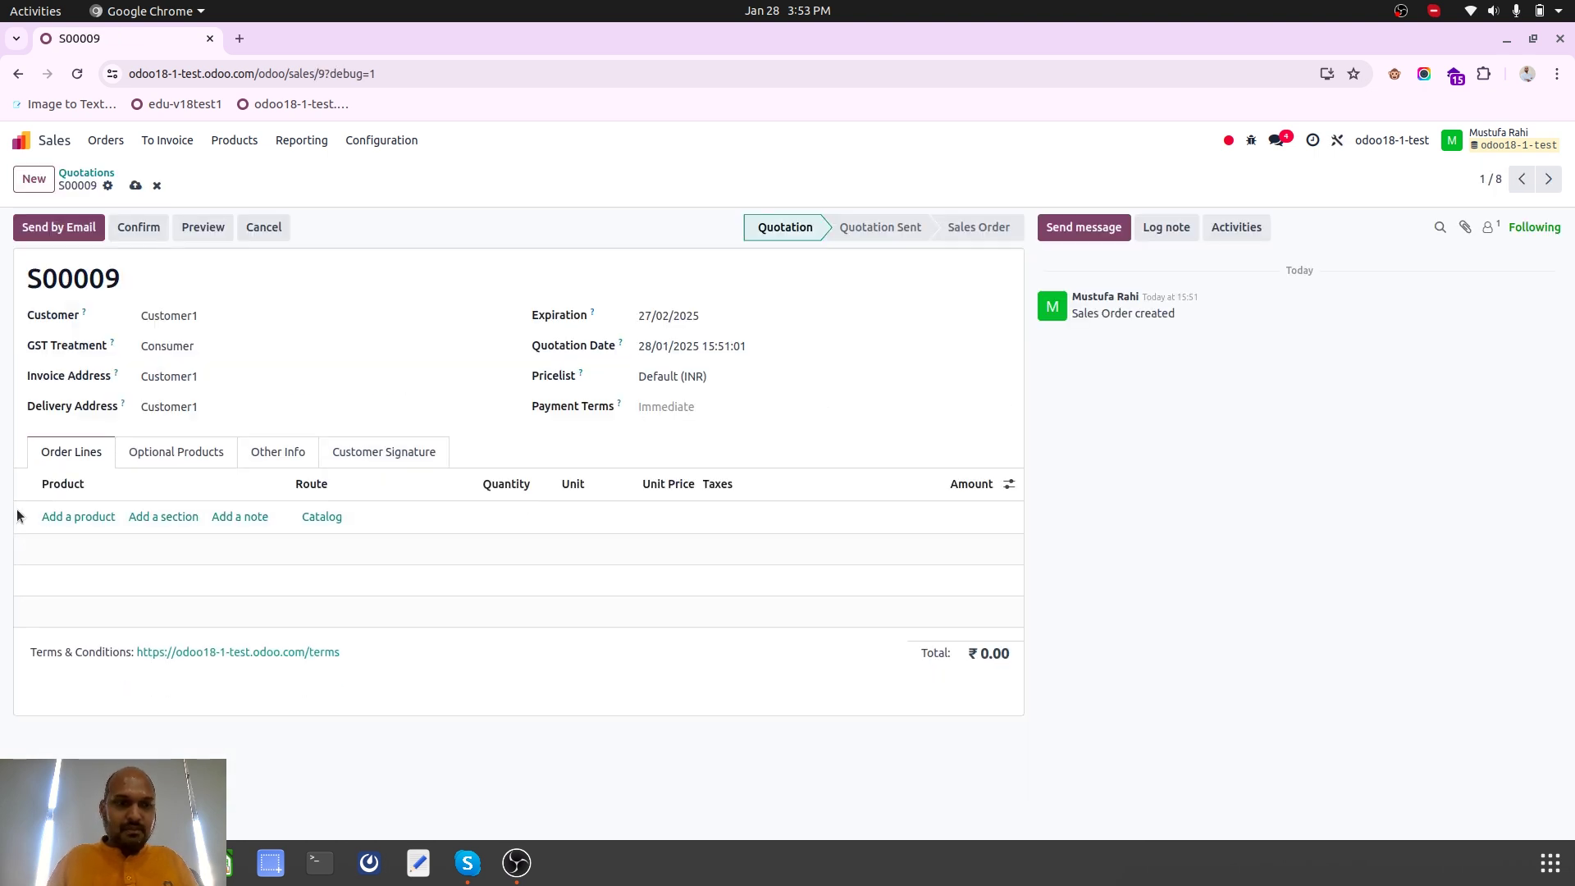
Re-add Beer, Coffee and Cheese Cubes, widen the Route column, and save the quotation
{"action": "left_click", "coordinate": [55, 517]}
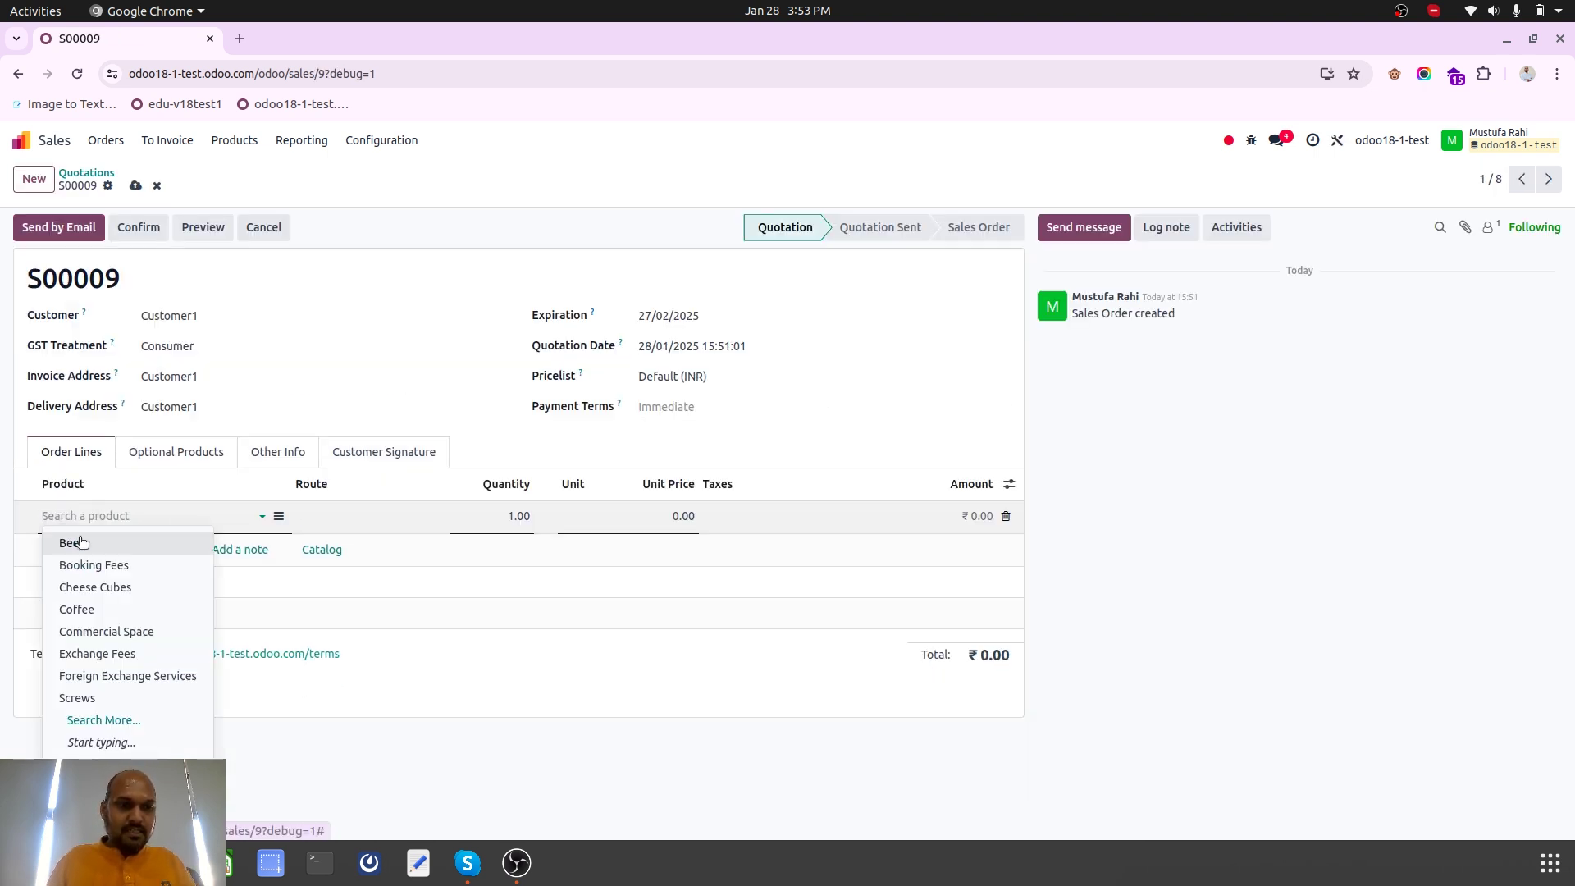
{"action": "left_click", "coordinate": [78, 547]}
{"action": "left_click", "coordinate": [79, 549]}
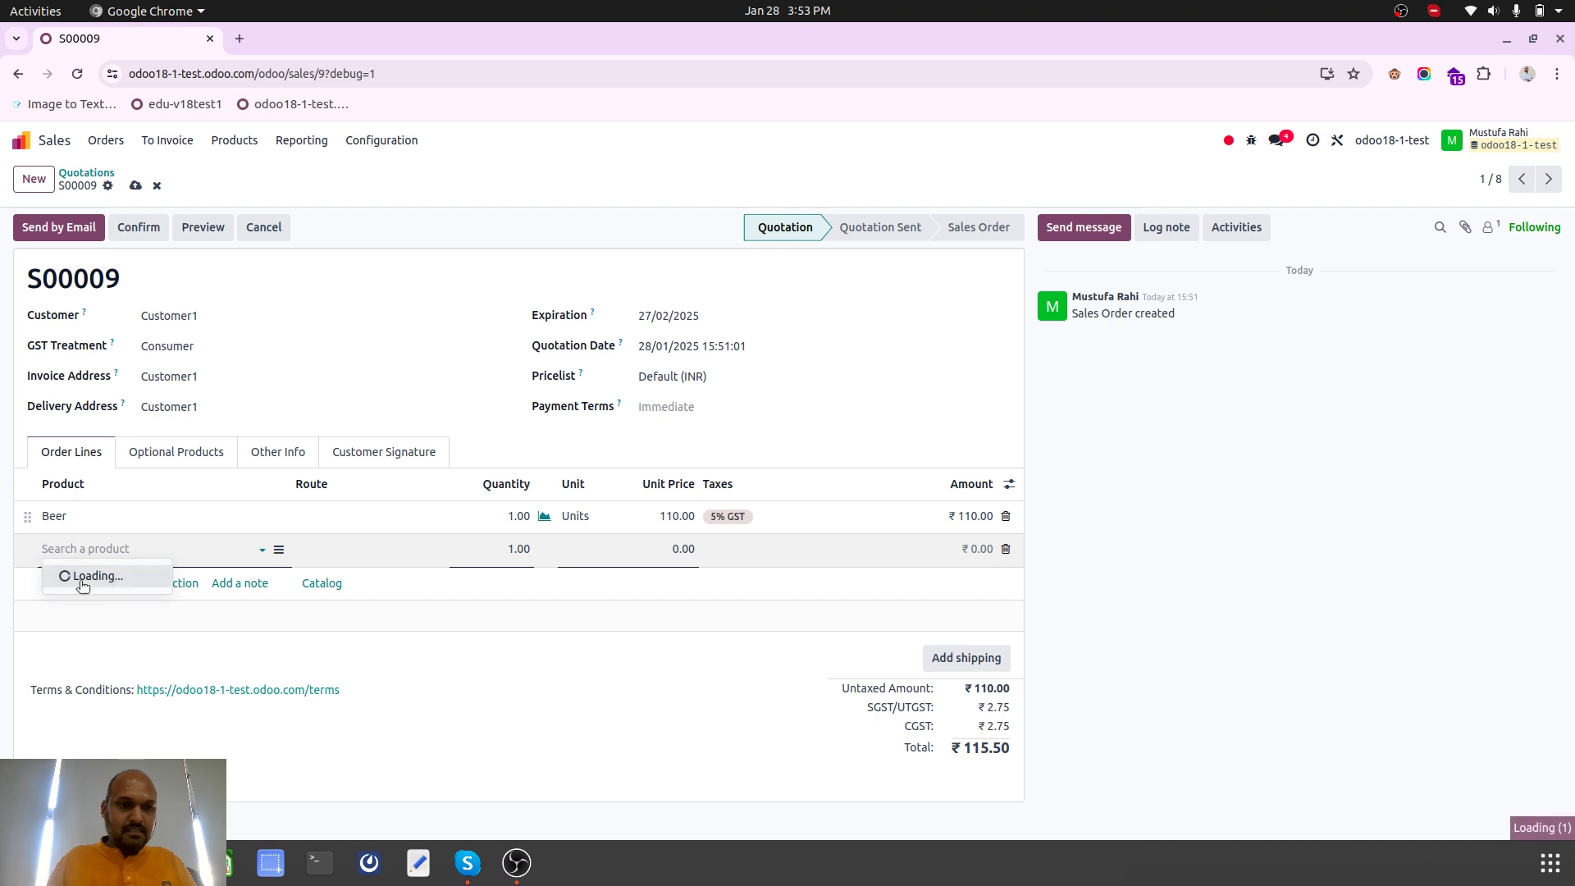
{"action": "left_click", "coordinate": [93, 641]}
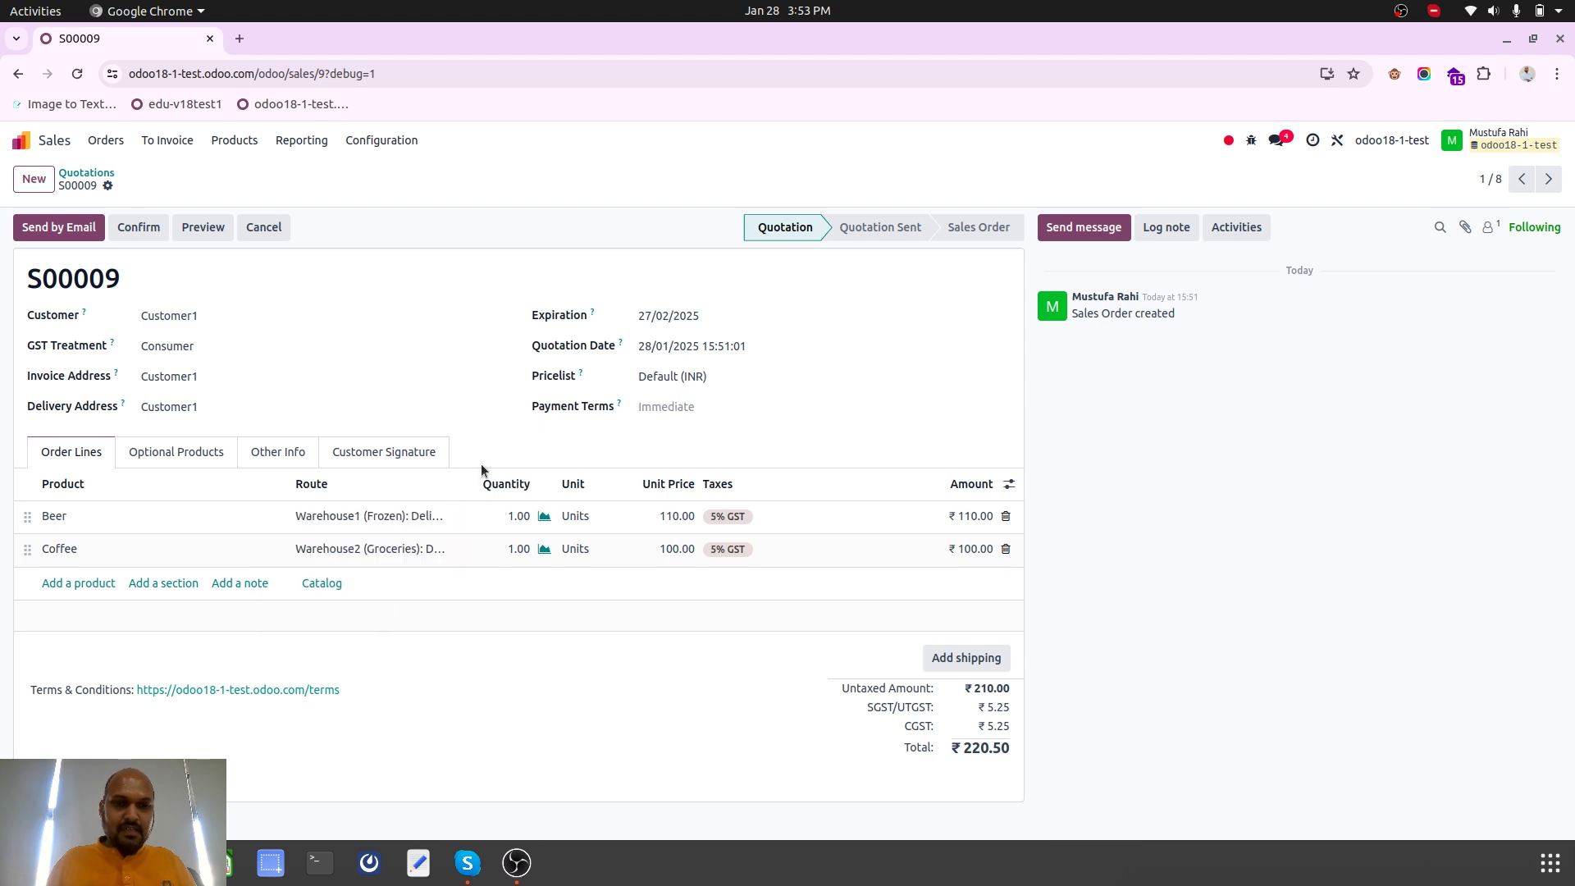
{"action": "left_click_drag", "start_coordinate": [448, 482], "coordinate": [537, 483]}
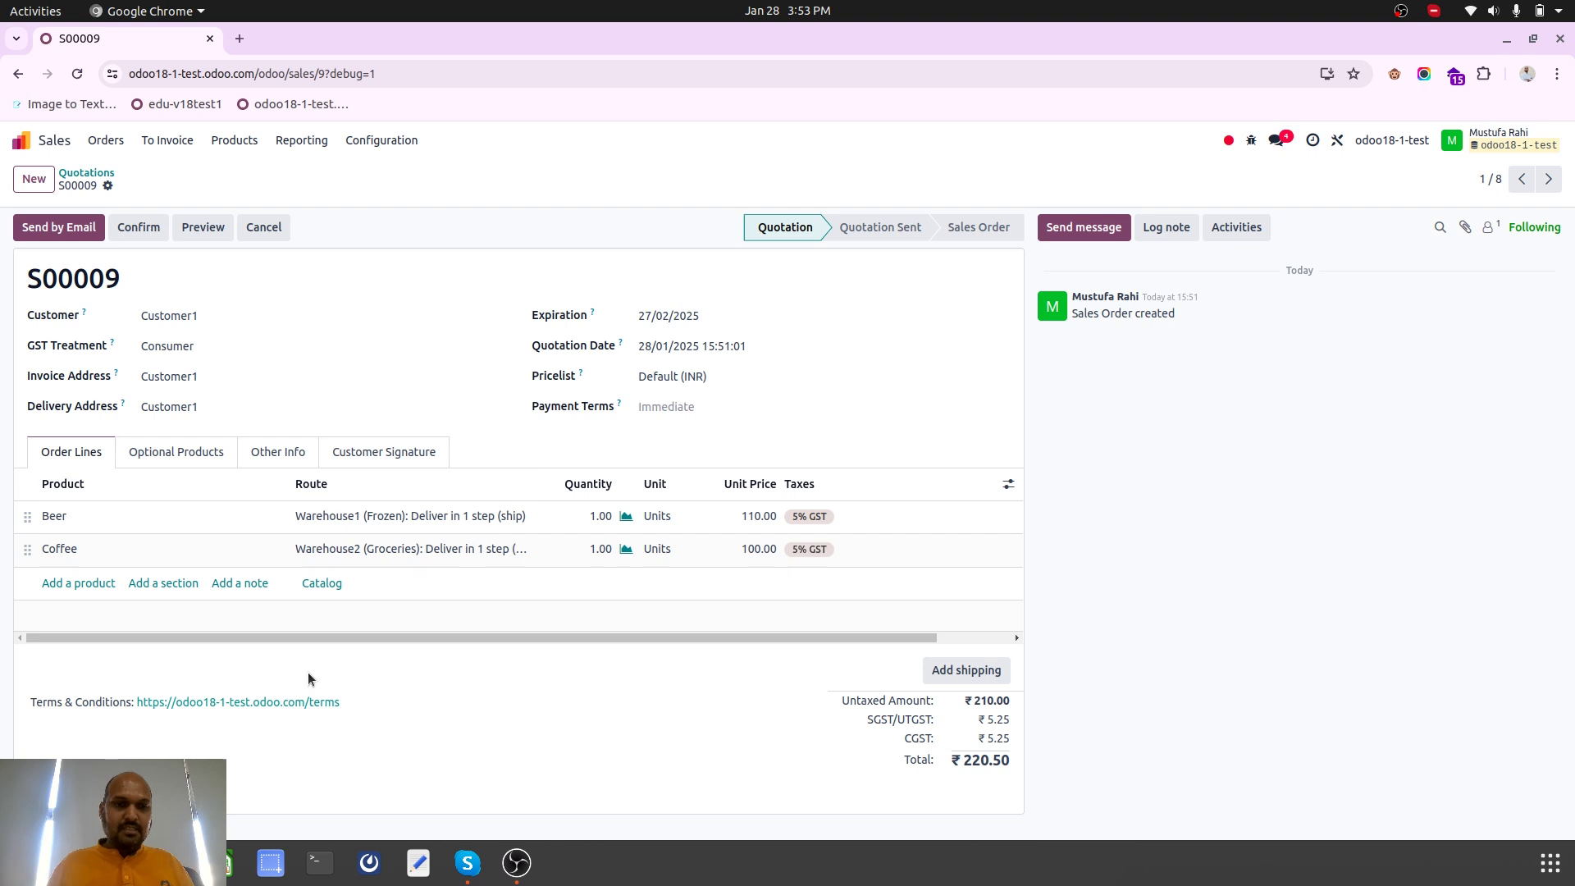
{"action": "left_click", "coordinate": [116, 582]}
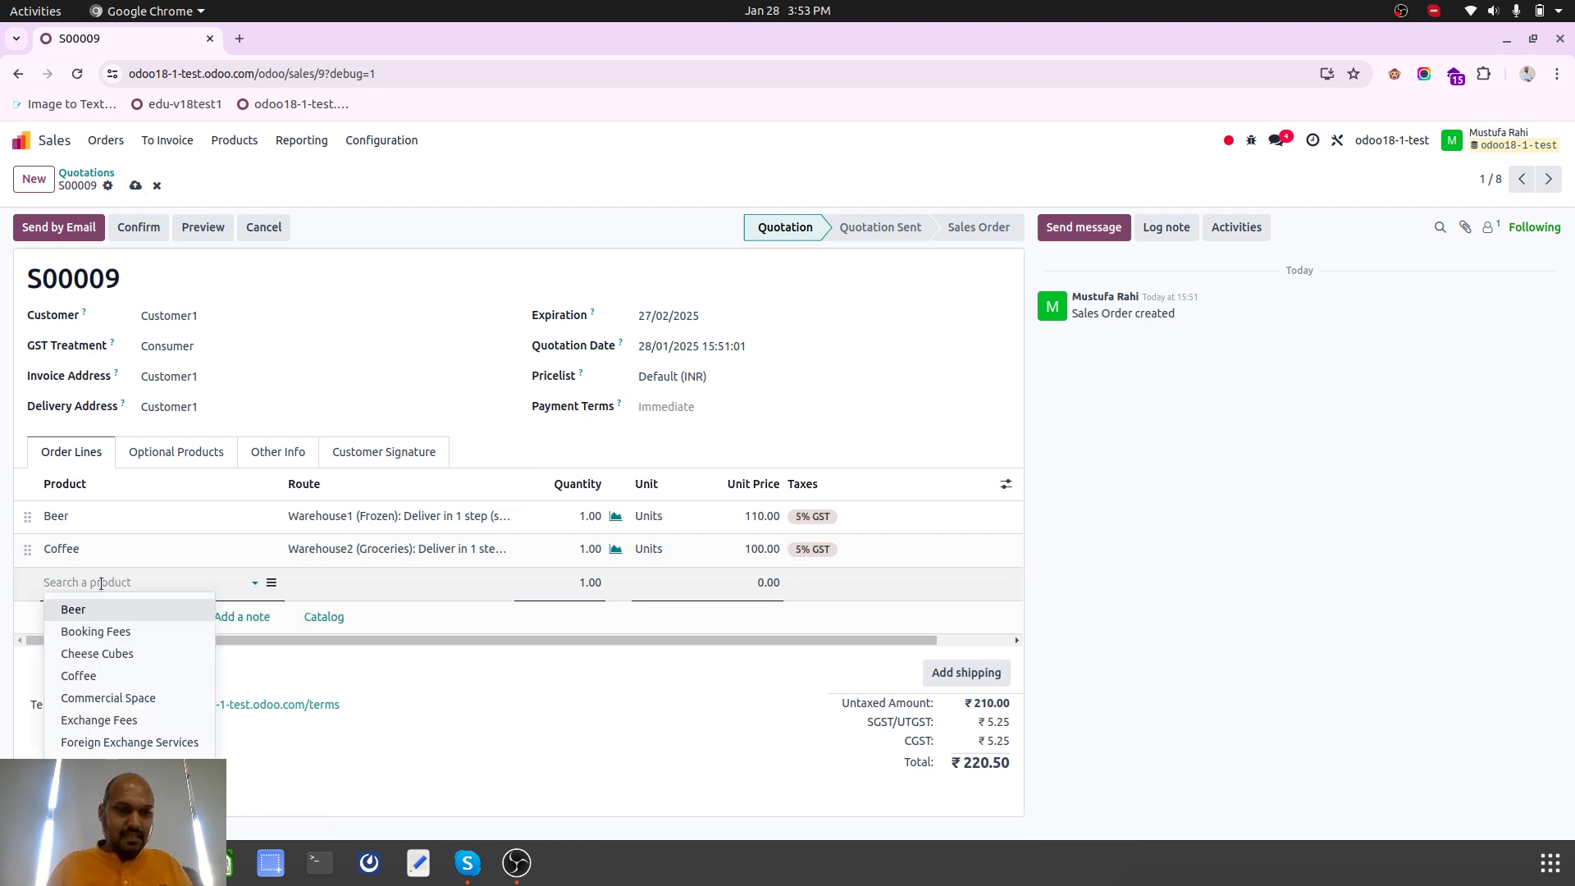
{"action": "left_click", "coordinate": [125, 654]}
{"action": "left_click", "coordinate": [134, 186]}
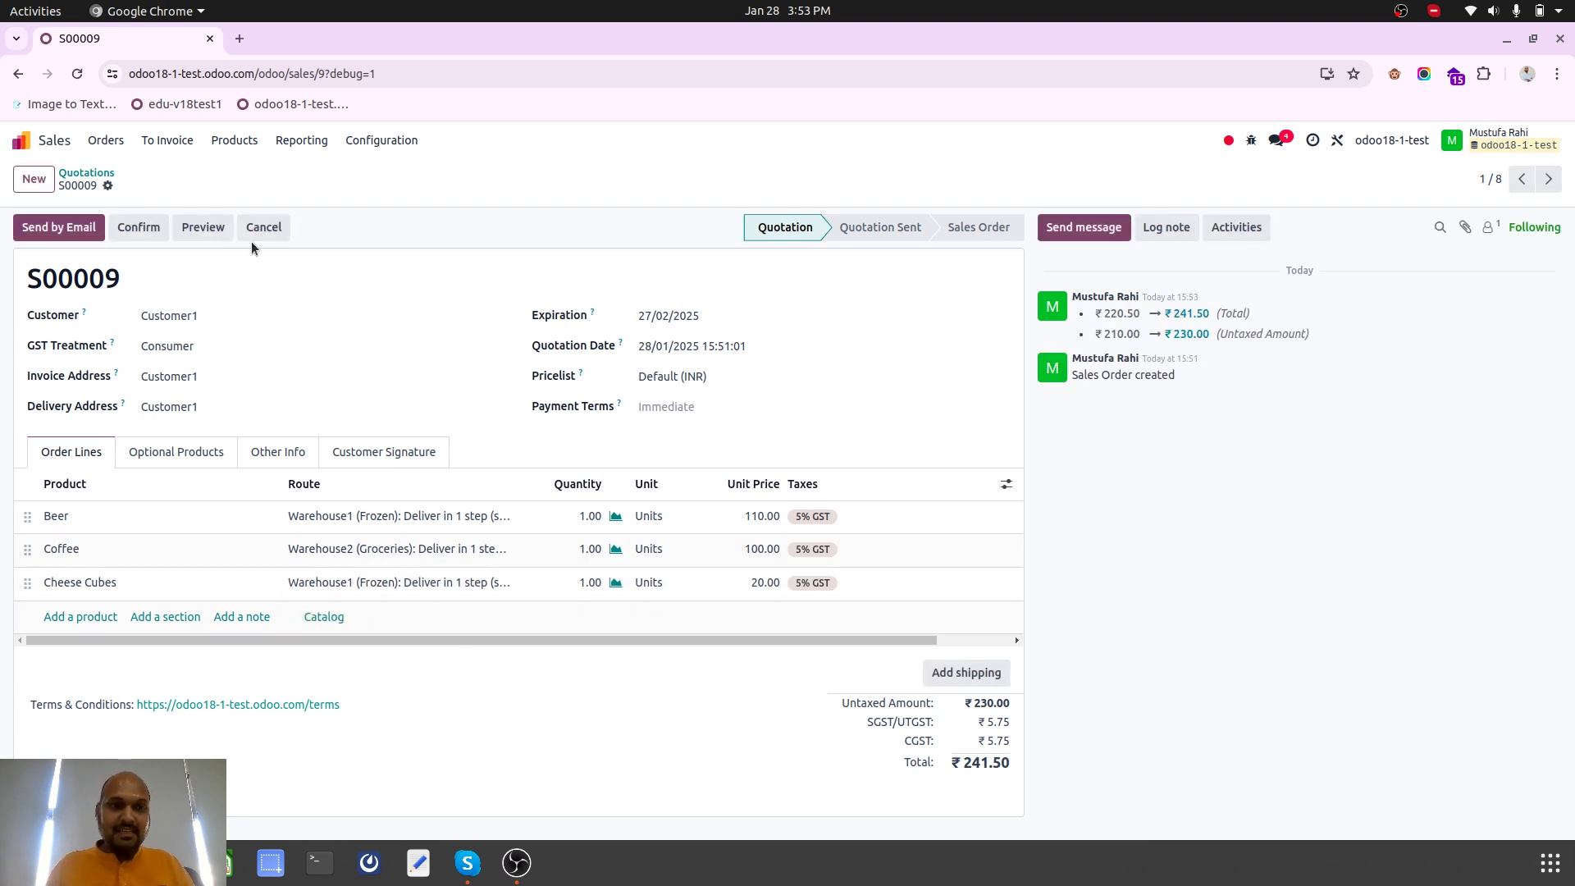
Open the Website shop, check the Cheese Cubes page, and publish Beer
{"action": "left_click", "coordinate": [49, 146]}
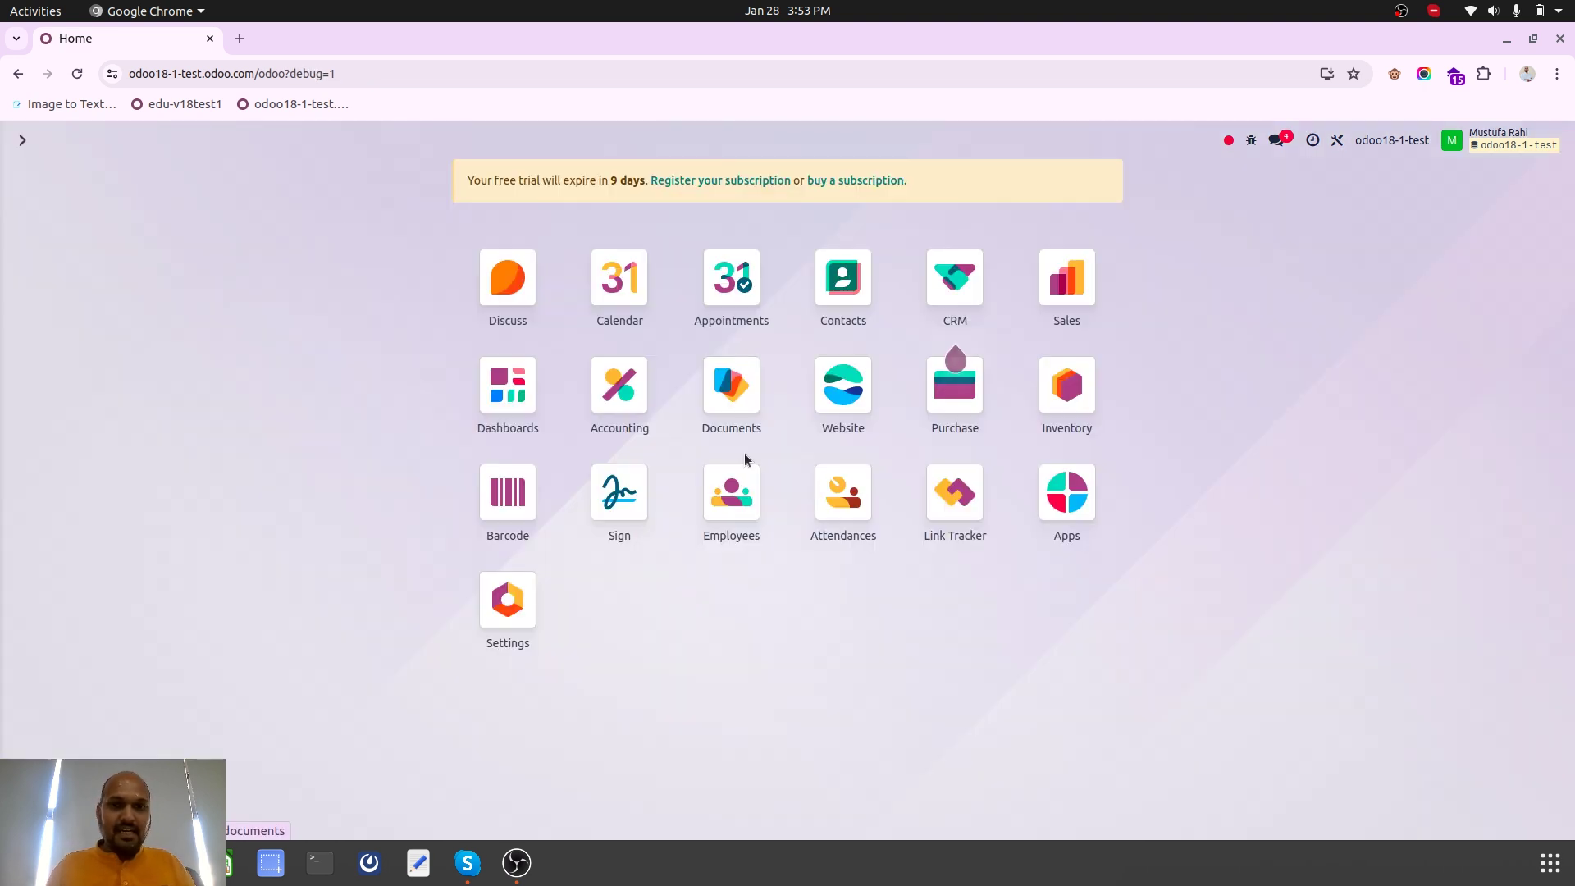
{"action": "left_click", "coordinate": [869, 402]}
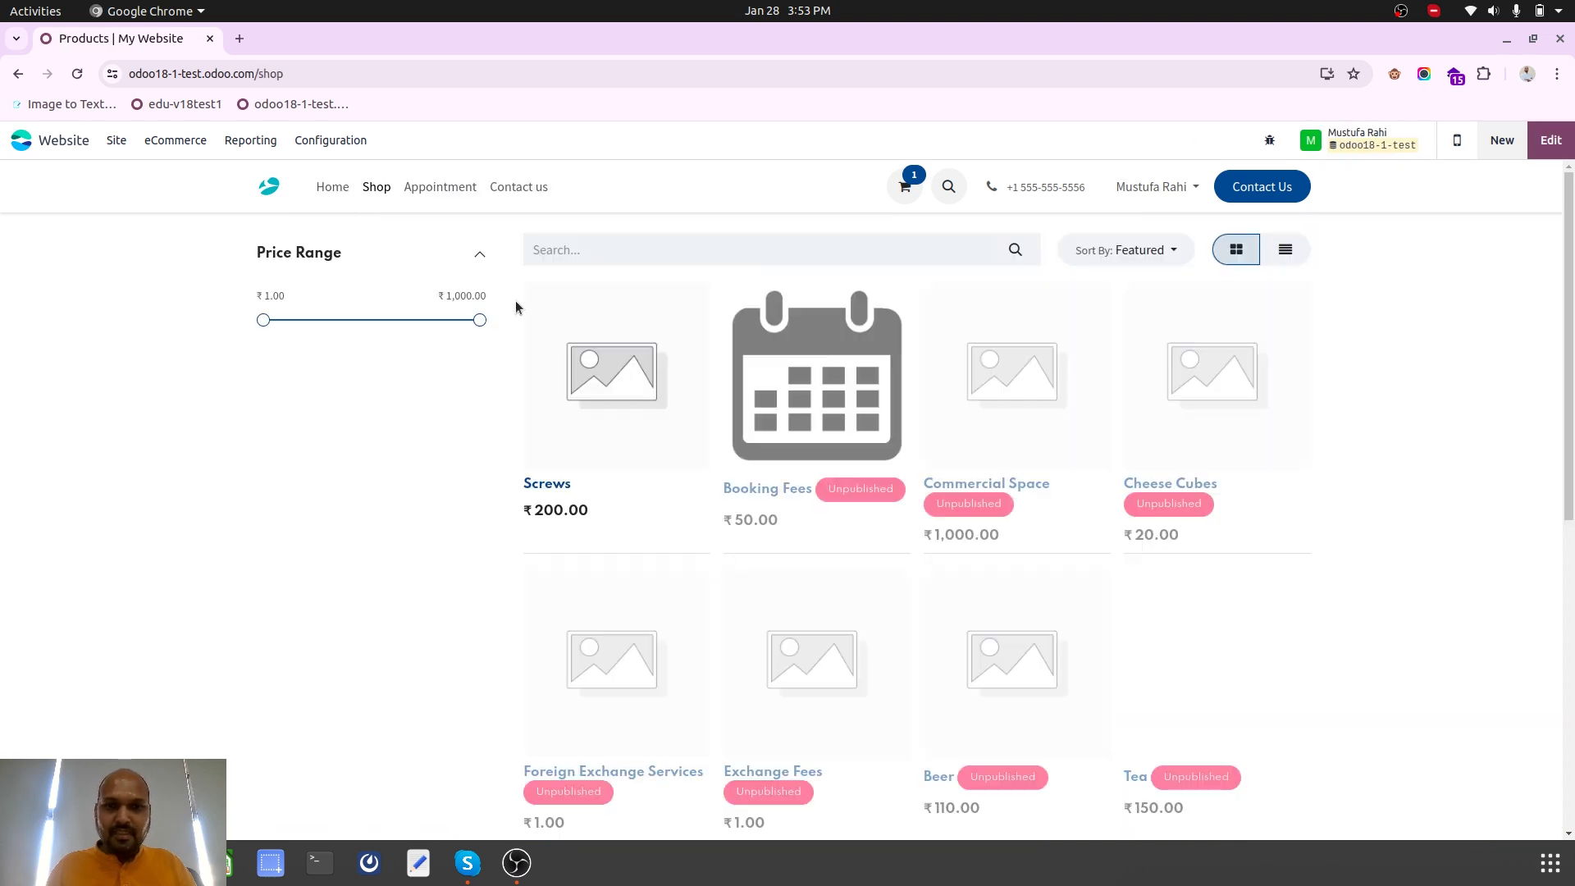
{"action": "left_click", "coordinate": [1206, 397]}
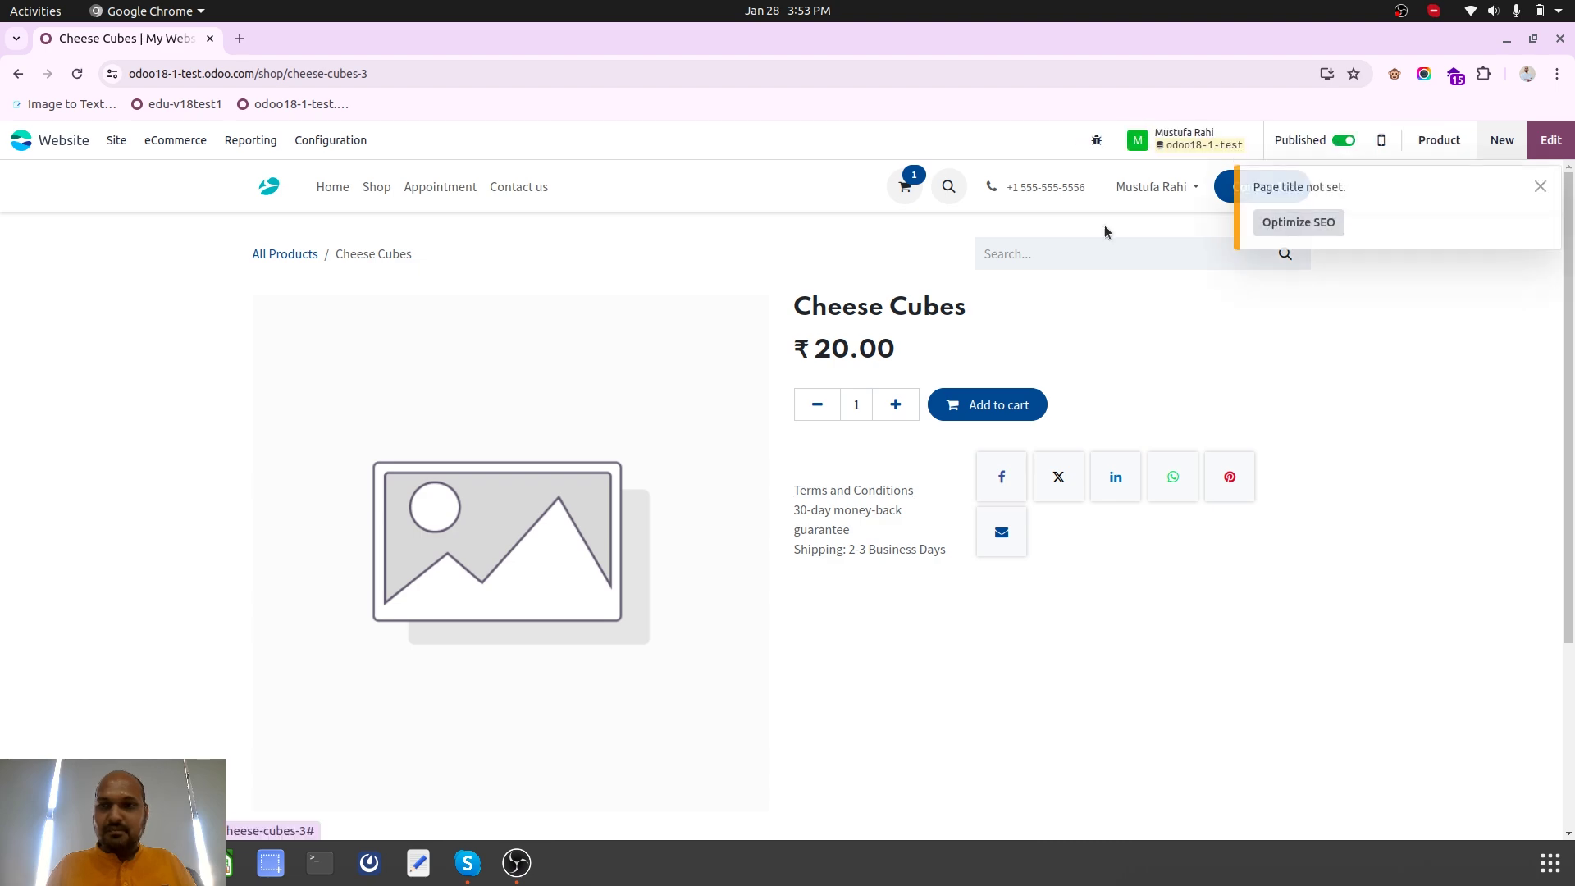
{"action": "left_click", "coordinate": [376, 188]}
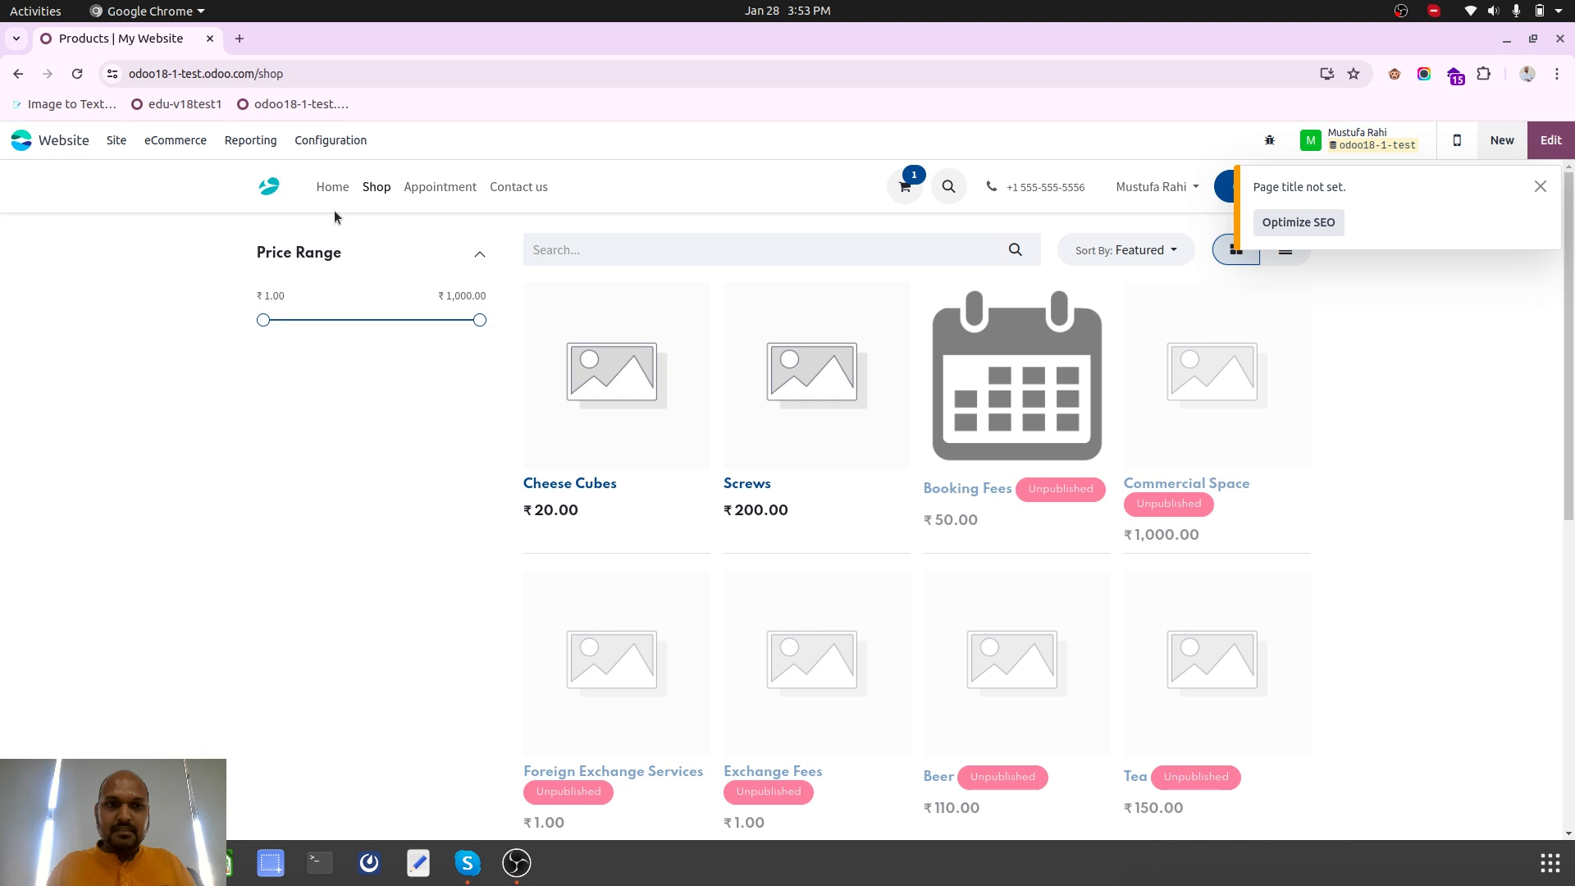
{"action": "scroll", "coordinate": [1023, 553], "scroll_direction": "down", "scroll_amount": 3}
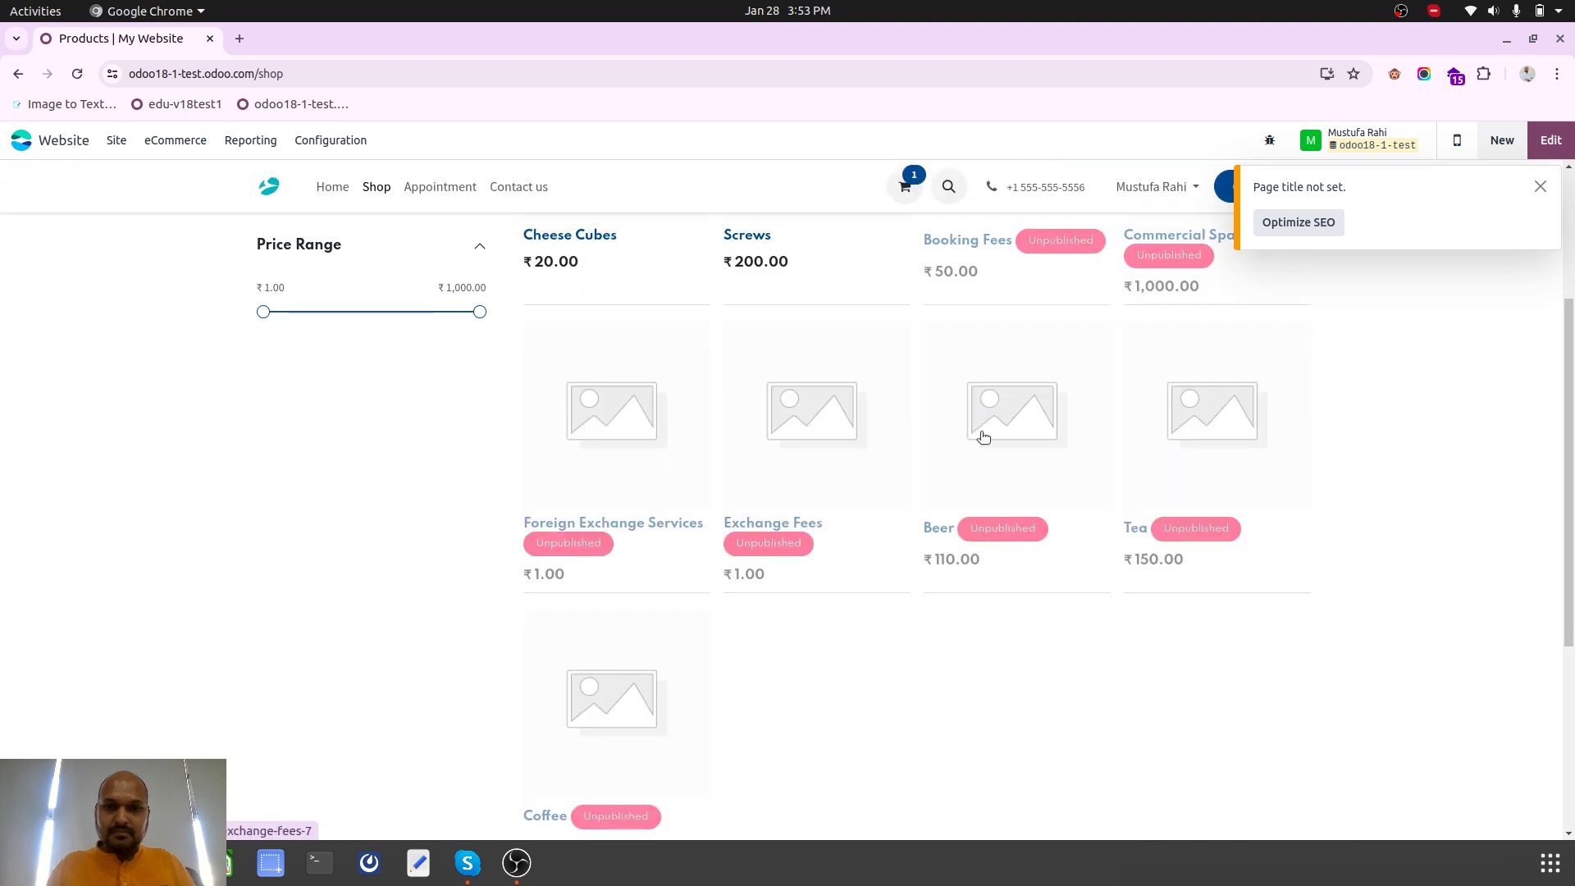
{"action": "left_click", "coordinate": [1004, 407]}
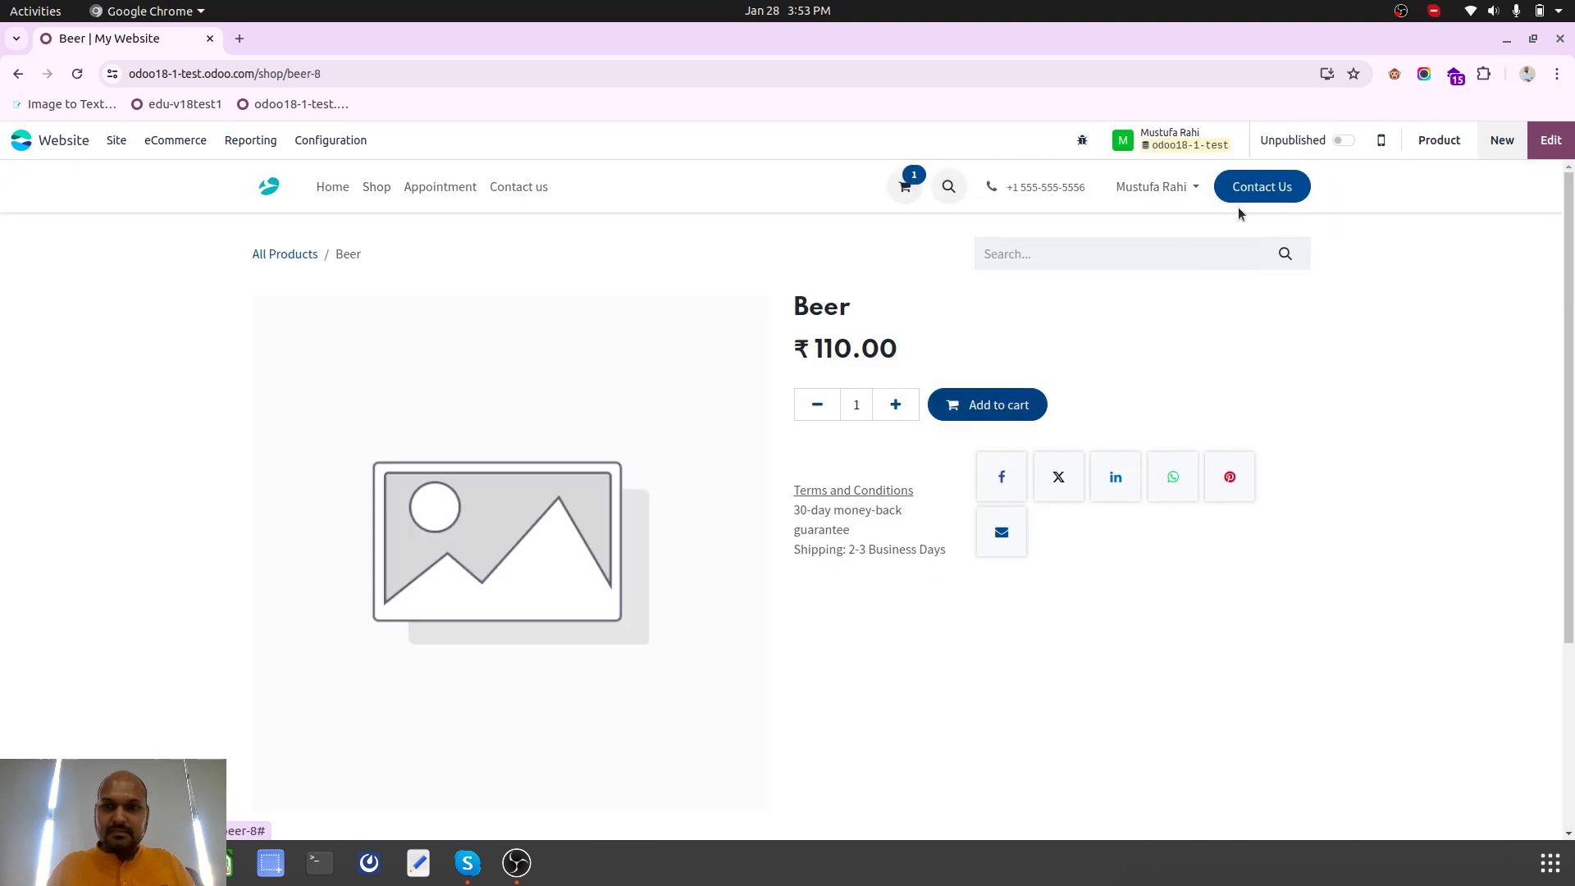
{"action": "left_click", "coordinate": [1325, 141]}
Publish Tea and Coffee on the website and return to the shop grid
{"action": "left_click", "coordinate": [313, 256]}
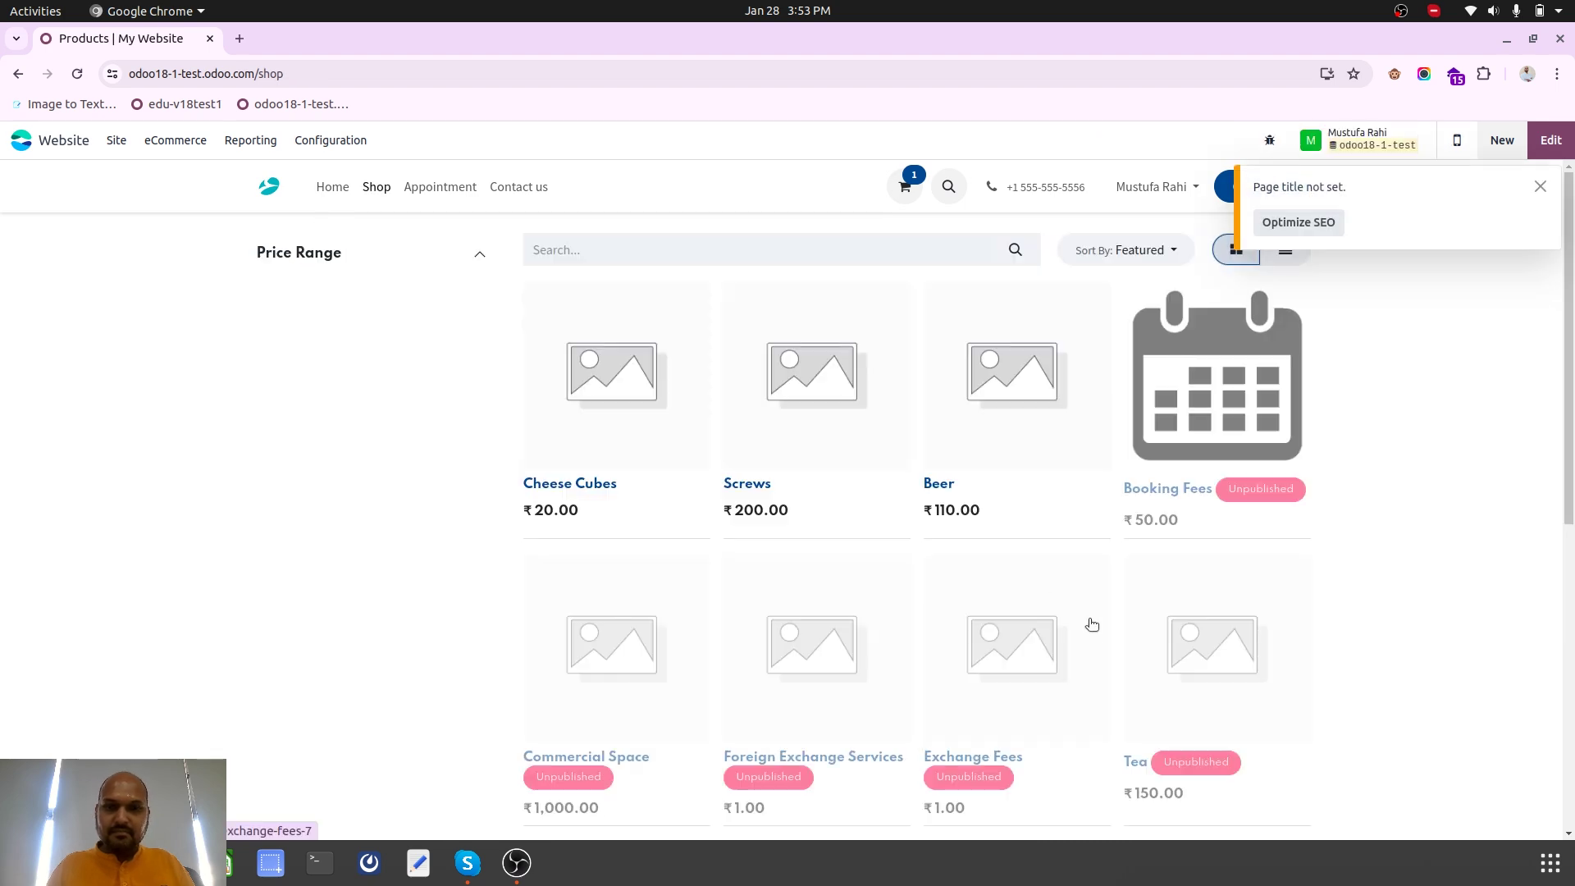
{"action": "scroll", "coordinate": [1104, 636], "scroll_direction": "down", "scroll_amount": 4}
{"action": "left_click", "coordinate": [1201, 344]}
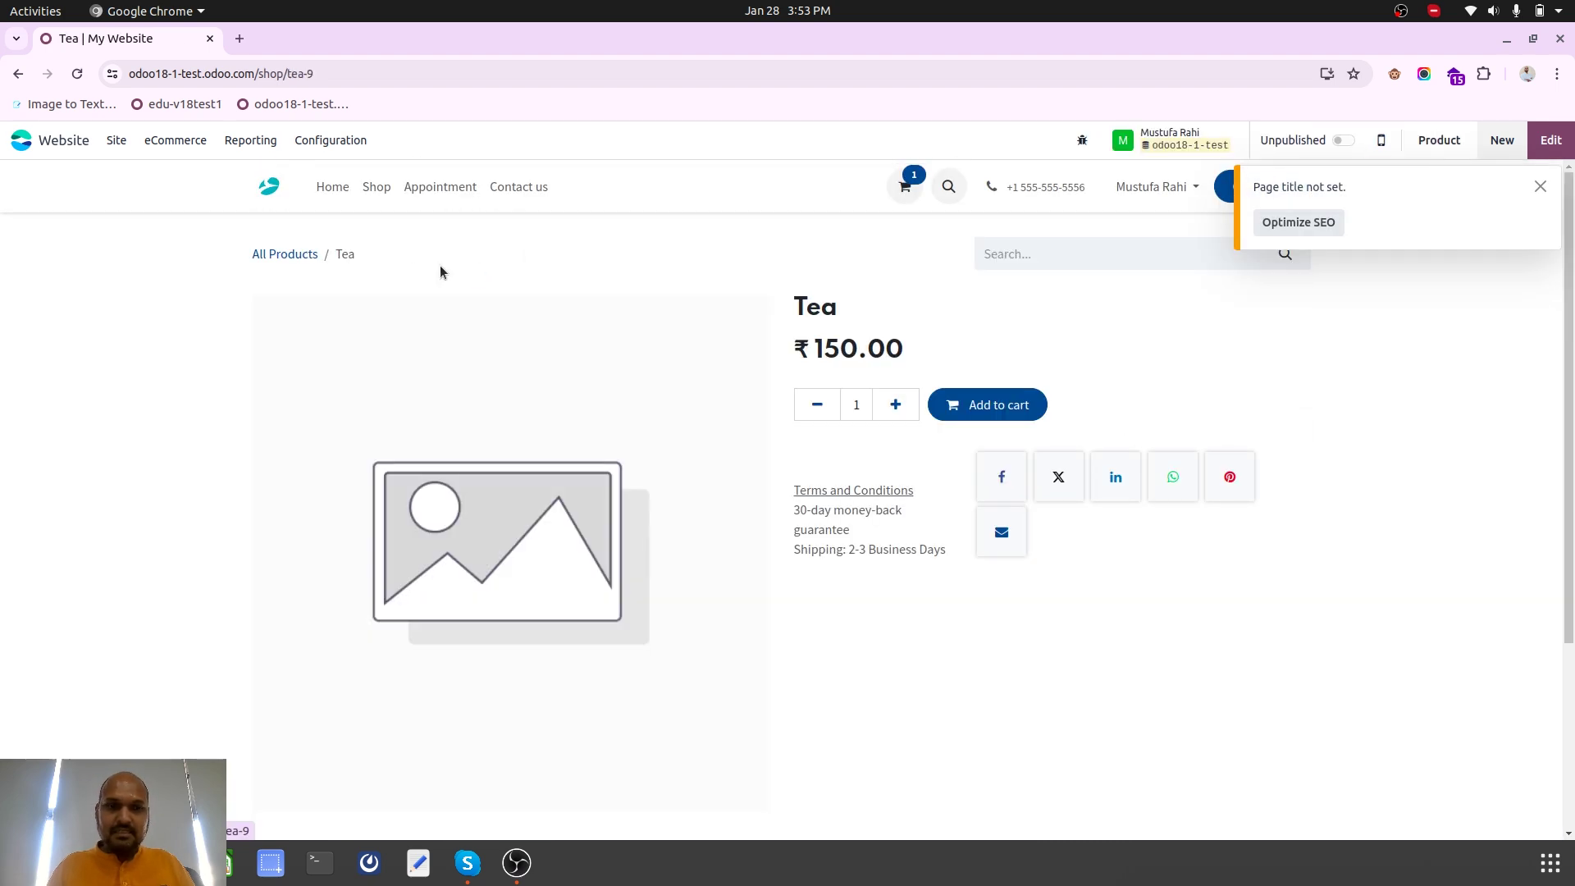
{"action": "left_click", "coordinate": [1329, 146]}
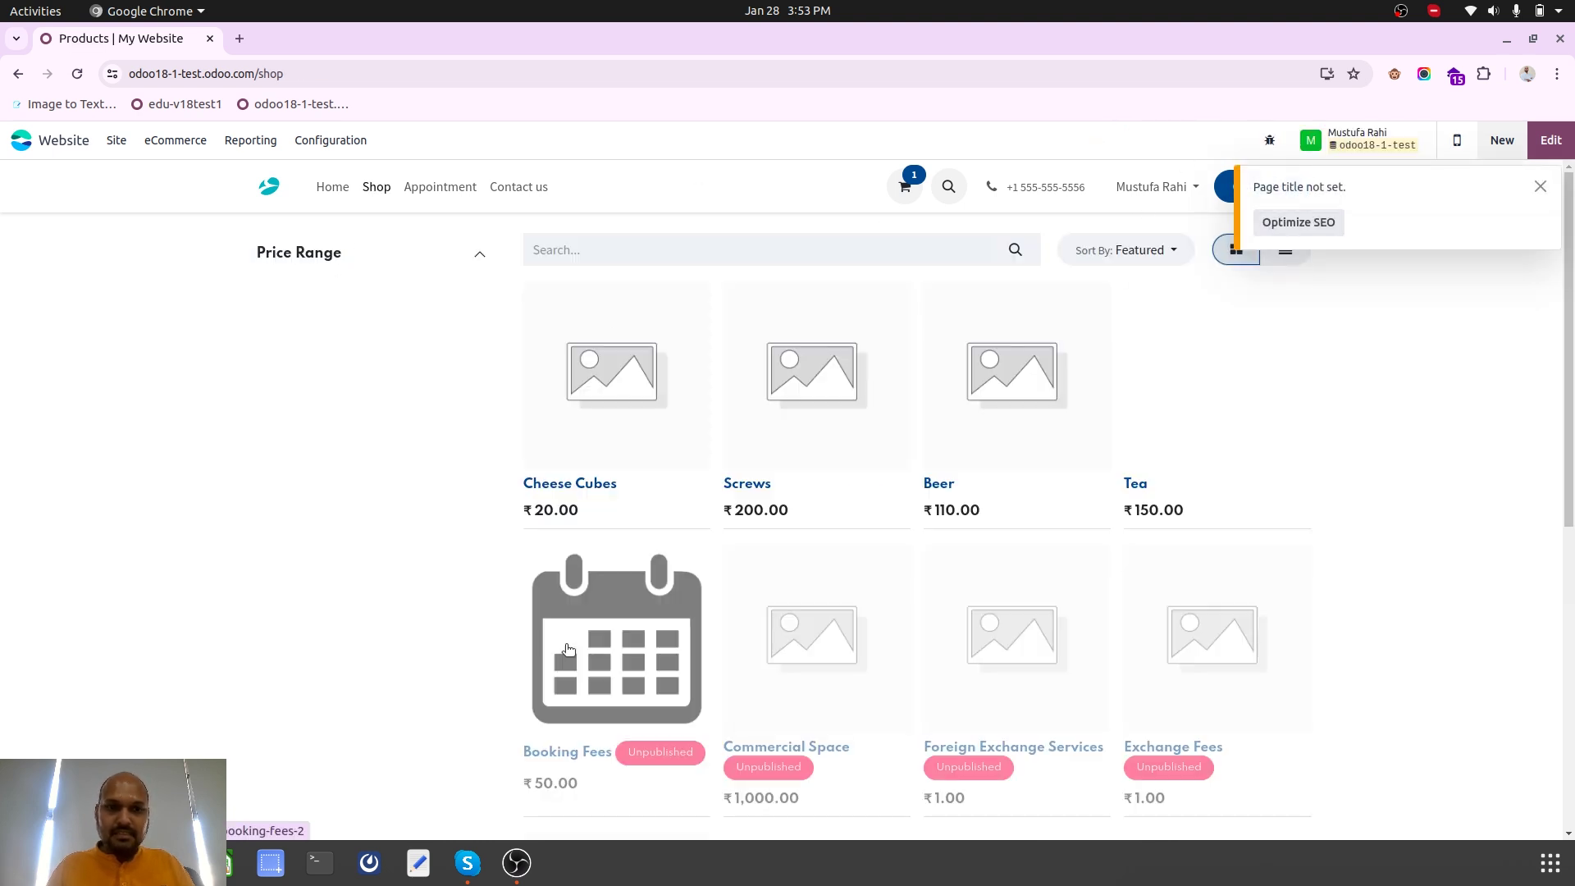
{"action": "scroll", "coordinate": [568, 649], "scroll_direction": "down", "scroll_amount": 5}
{"action": "left_click", "coordinate": [541, 437]}
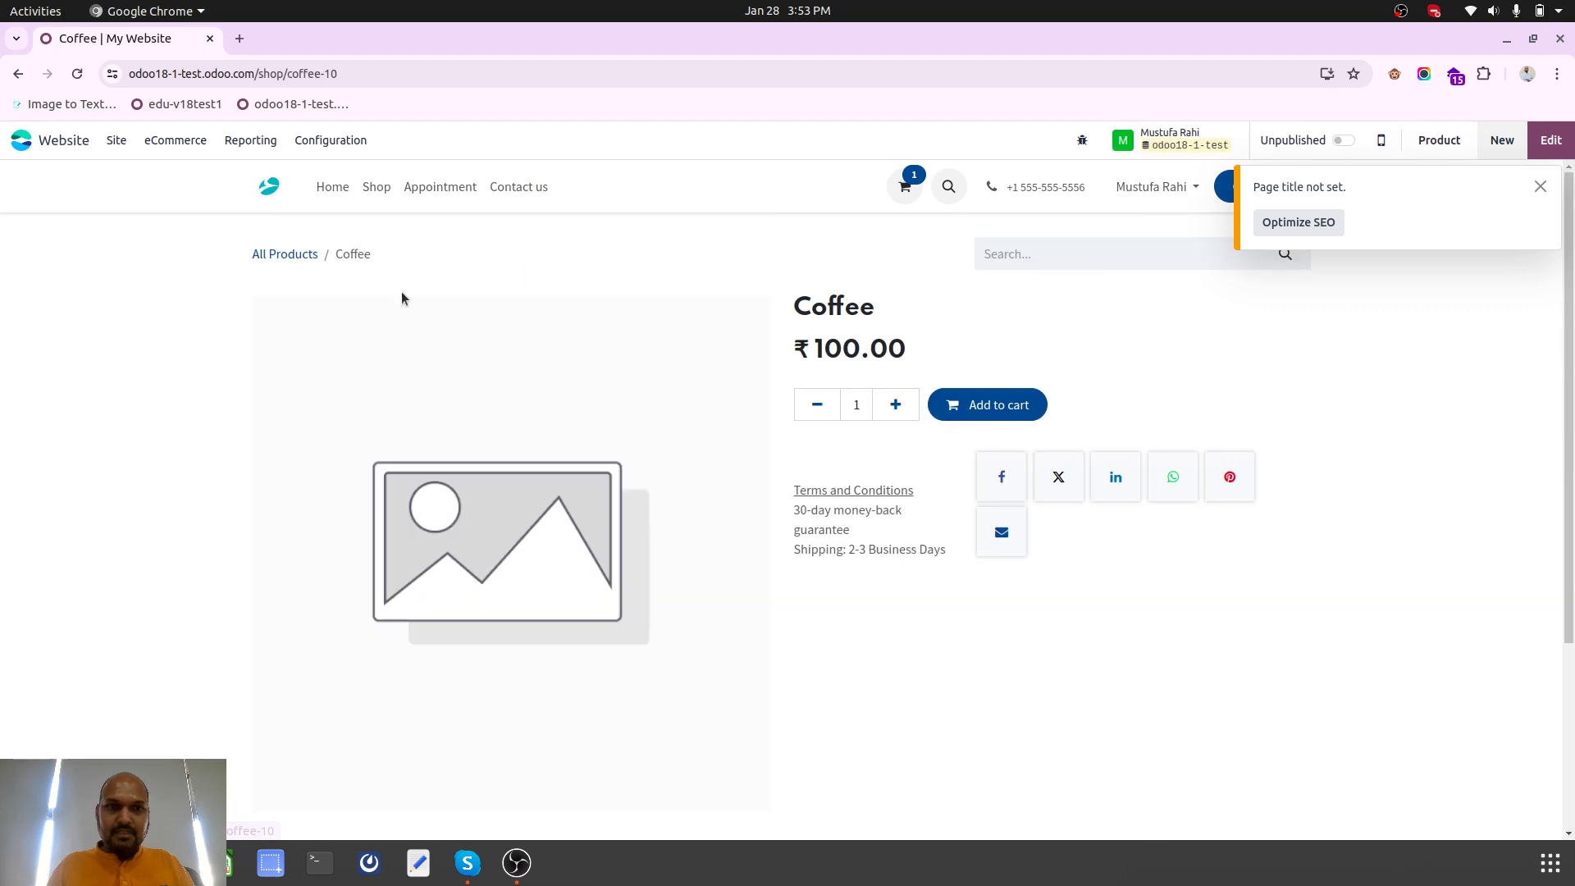
{"action": "left_click", "coordinate": [1345, 141]}
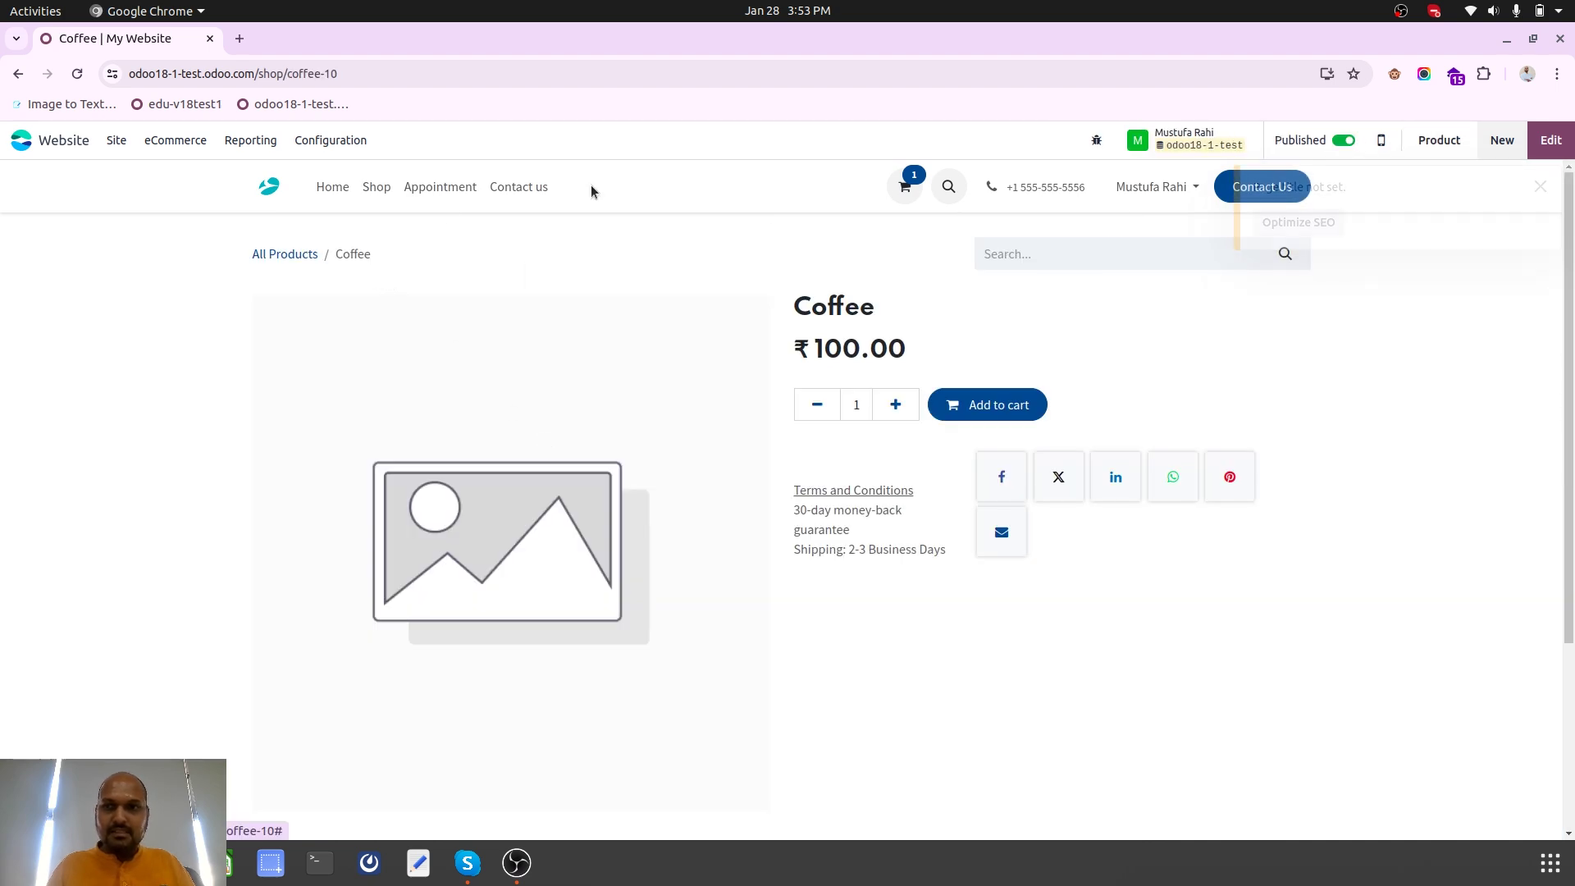
{"action": "left_click", "coordinate": [379, 188]}
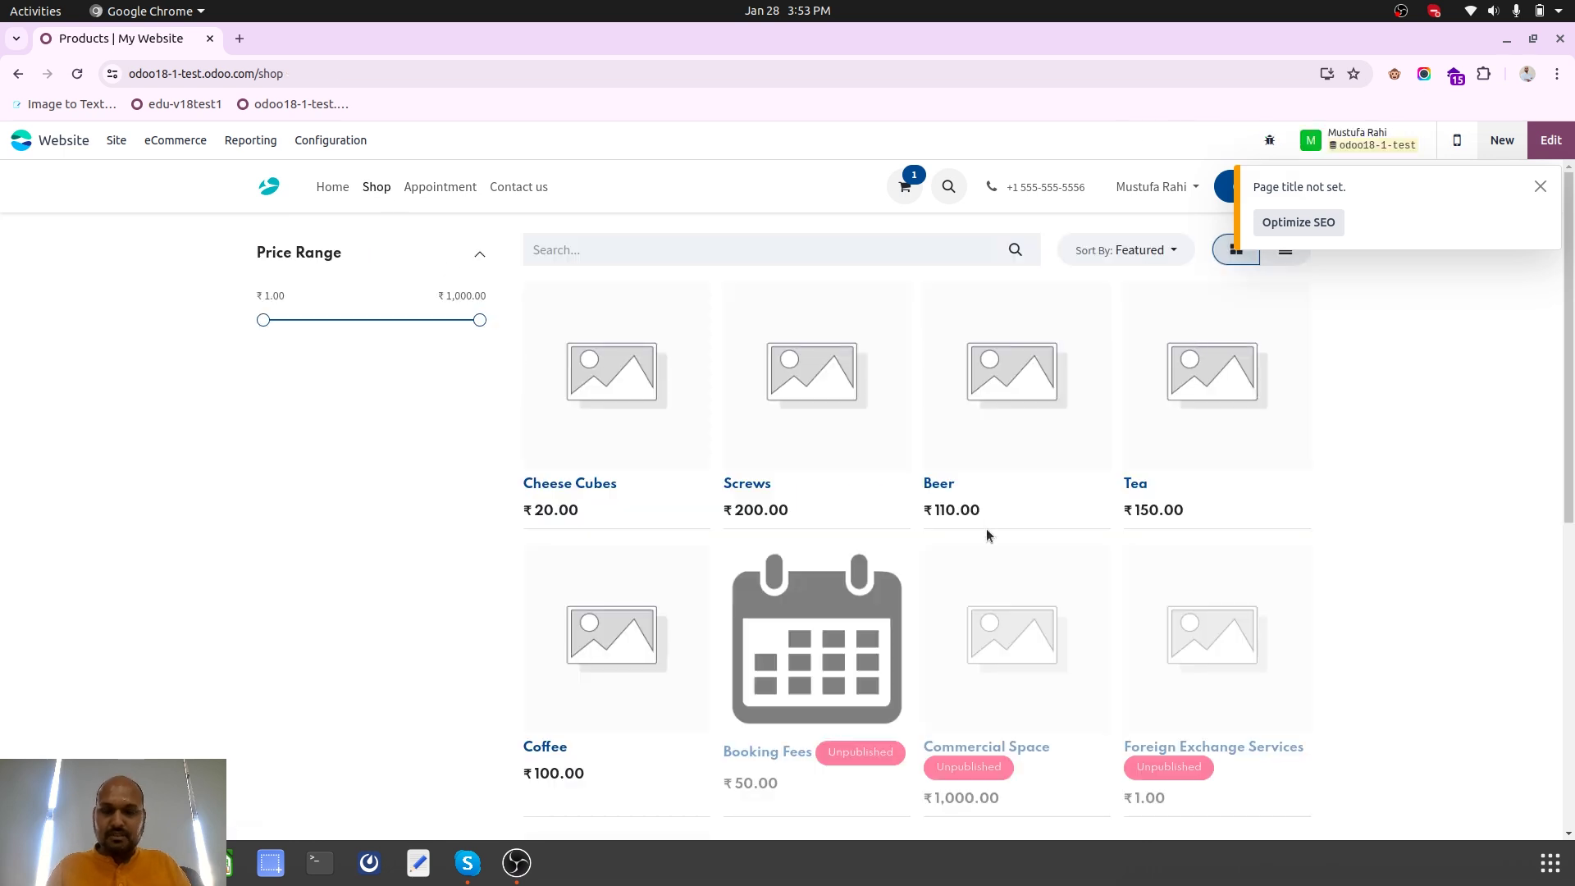
Add one Beer and one Coffee to the website shop cart
{"action": "left_click", "coordinate": [1002, 407]}
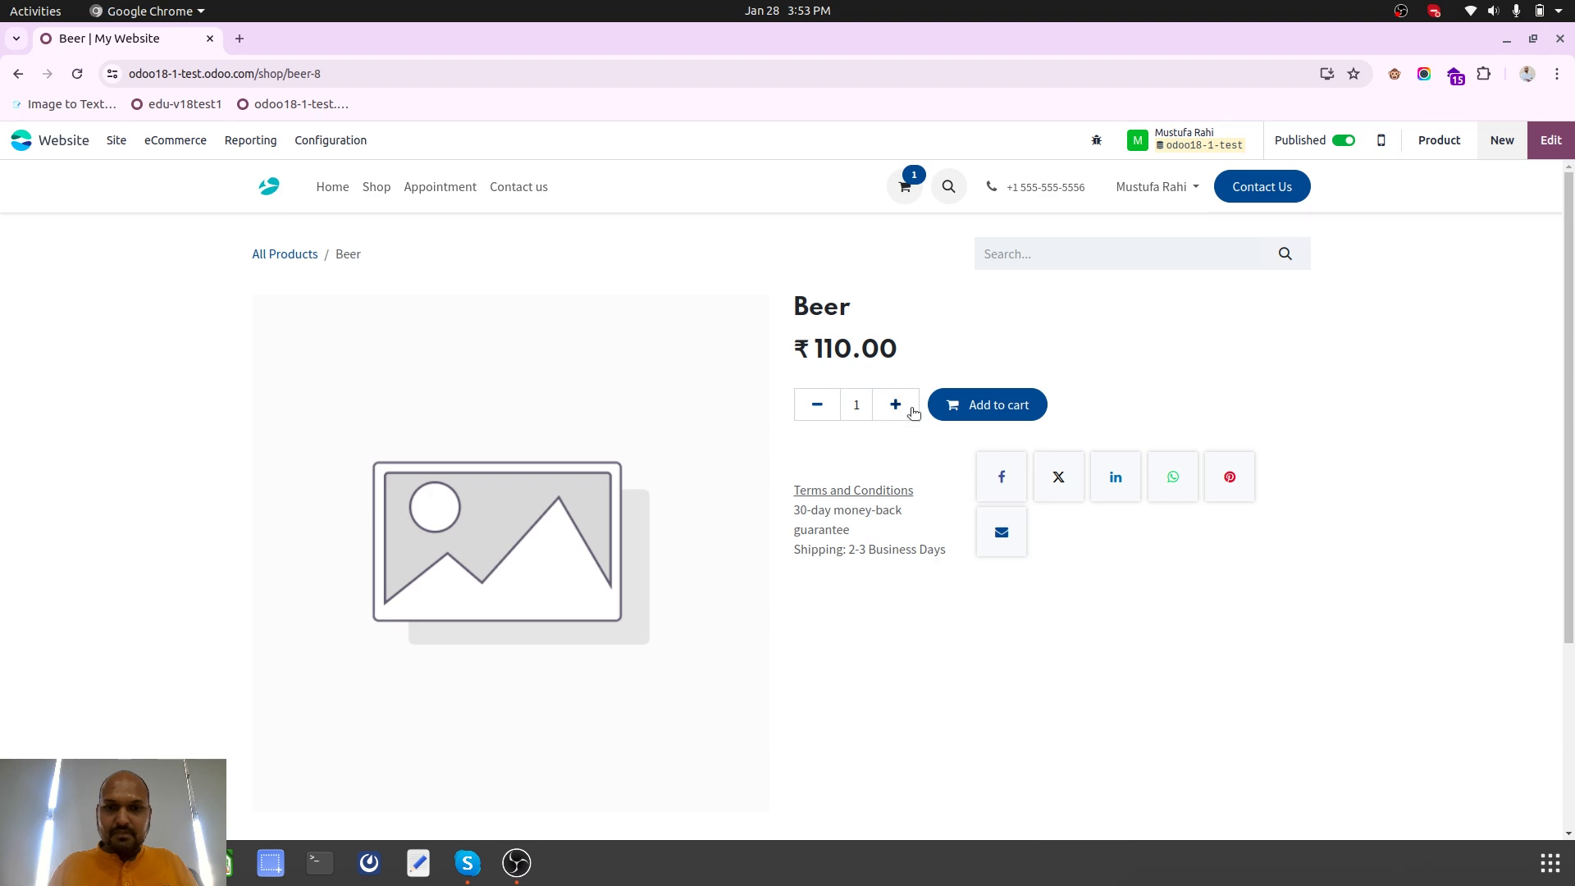
{"action": "left_click", "coordinate": [993, 404]}
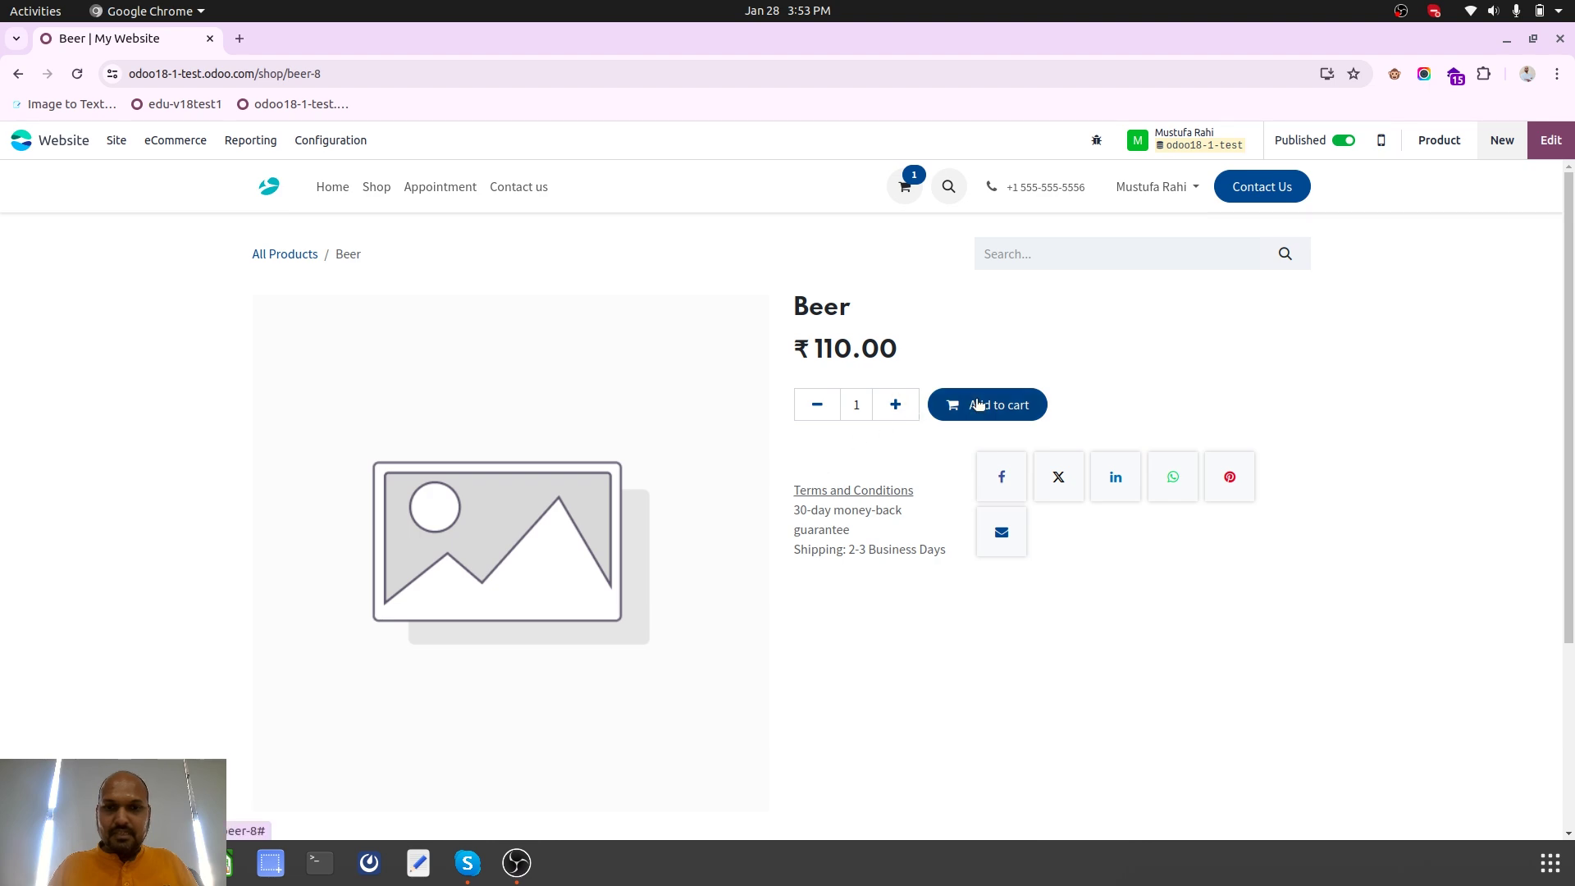
{"action": "left_click", "coordinate": [285, 255]}
{"action": "scroll", "coordinate": [947, 607], "scroll_direction": "down", "scroll_amount": 4}
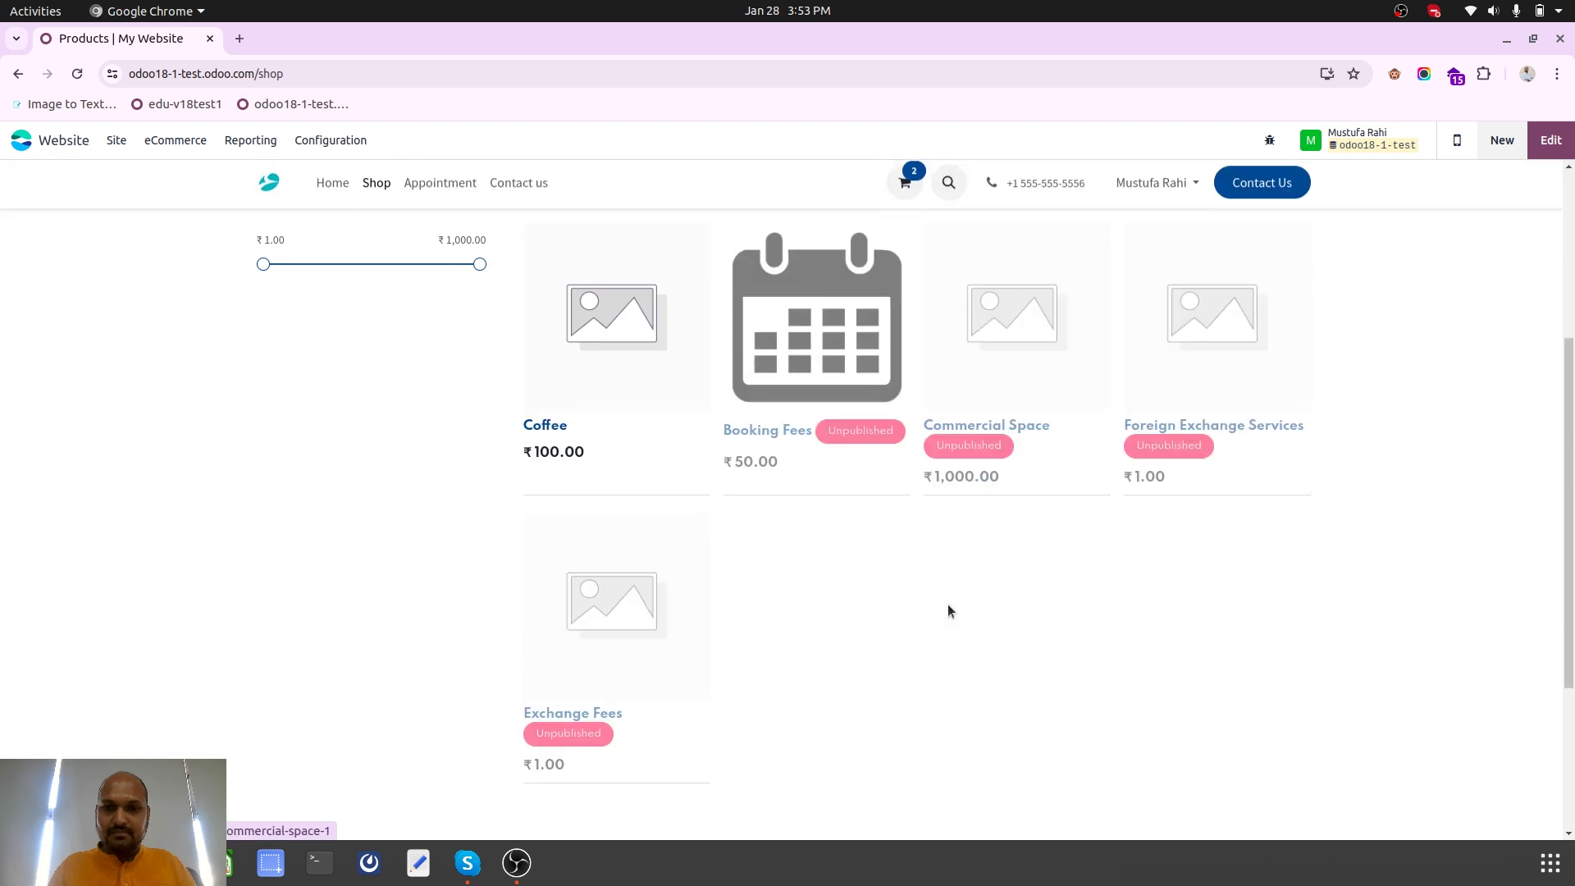
{"action": "left_click", "coordinate": [629, 421]}
{"action": "left_click", "coordinate": [980, 403]}
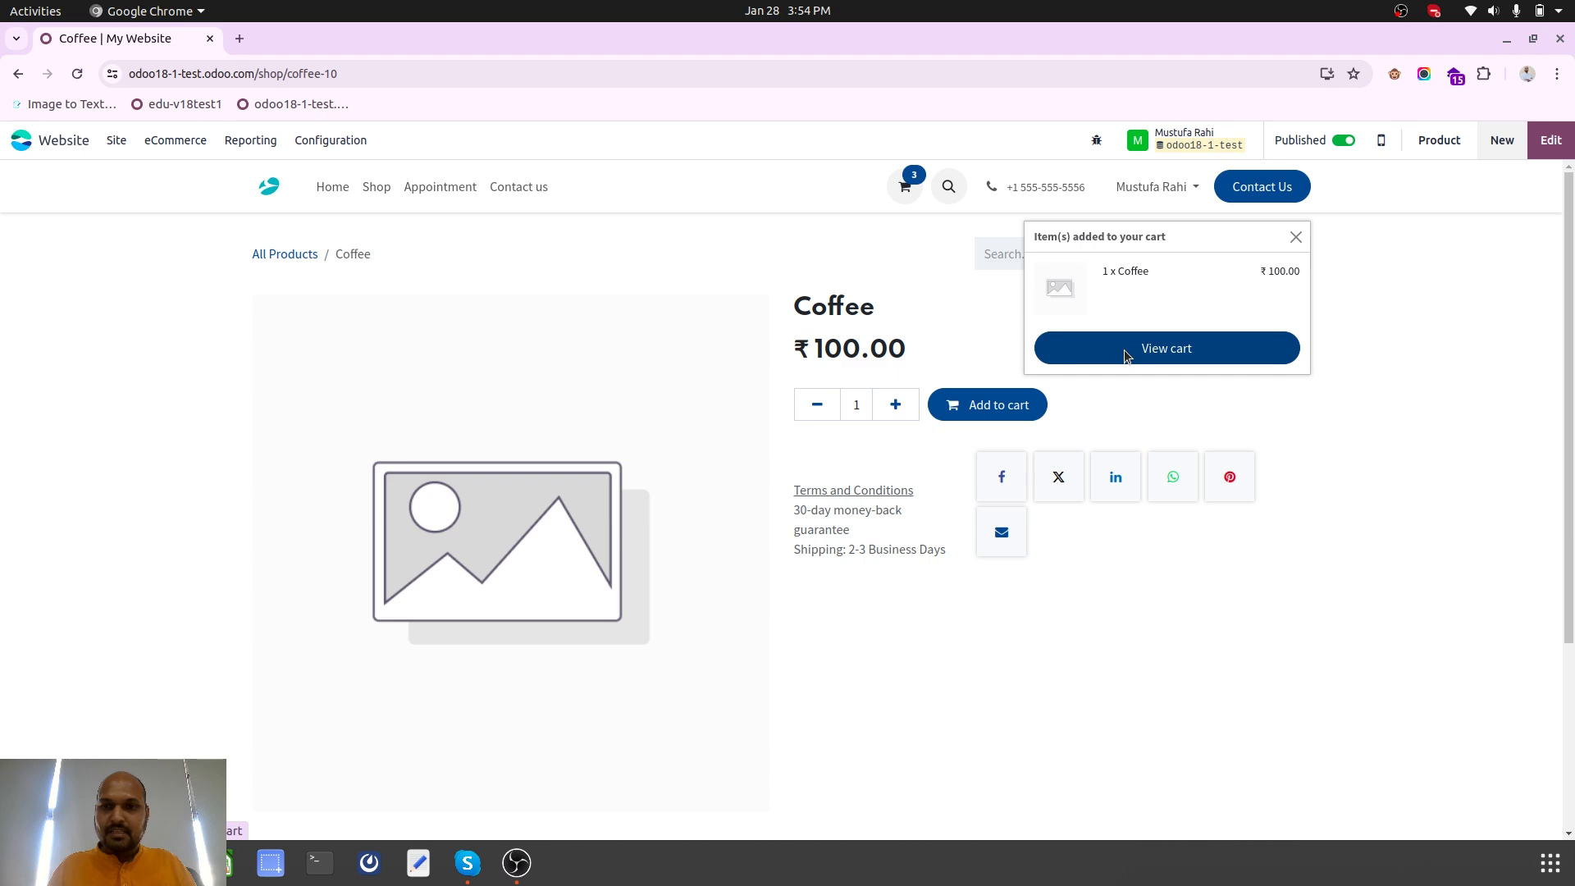
Check out the ₹220.50 cart and confirm delivery details to reach the payment step
{"action": "left_click", "coordinate": [1126, 353]}
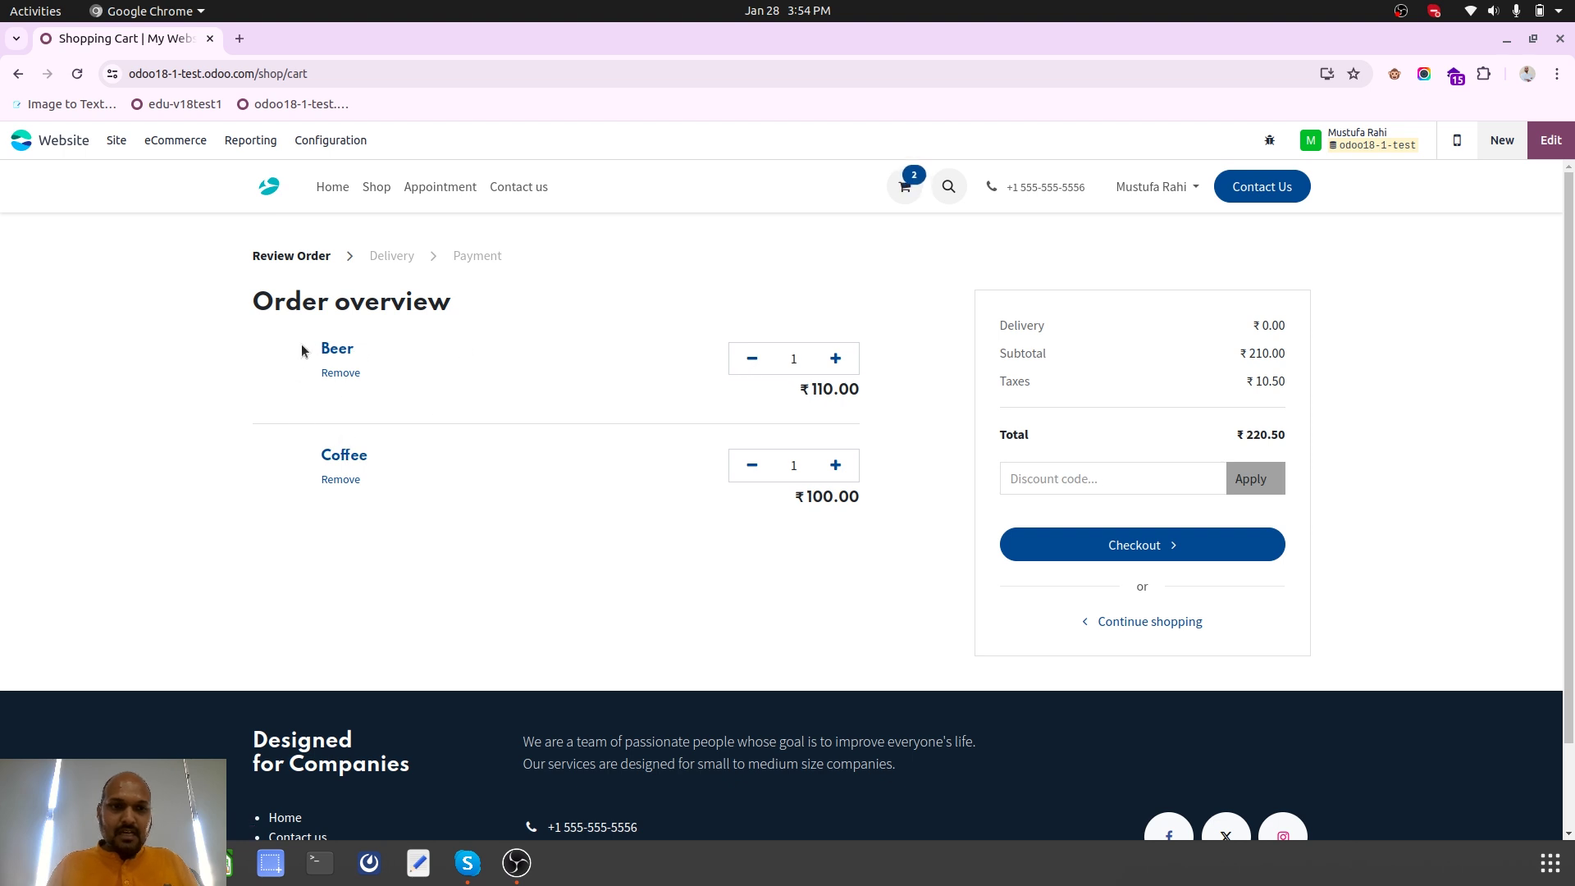
{"action": "left_click", "coordinate": [1155, 548]}
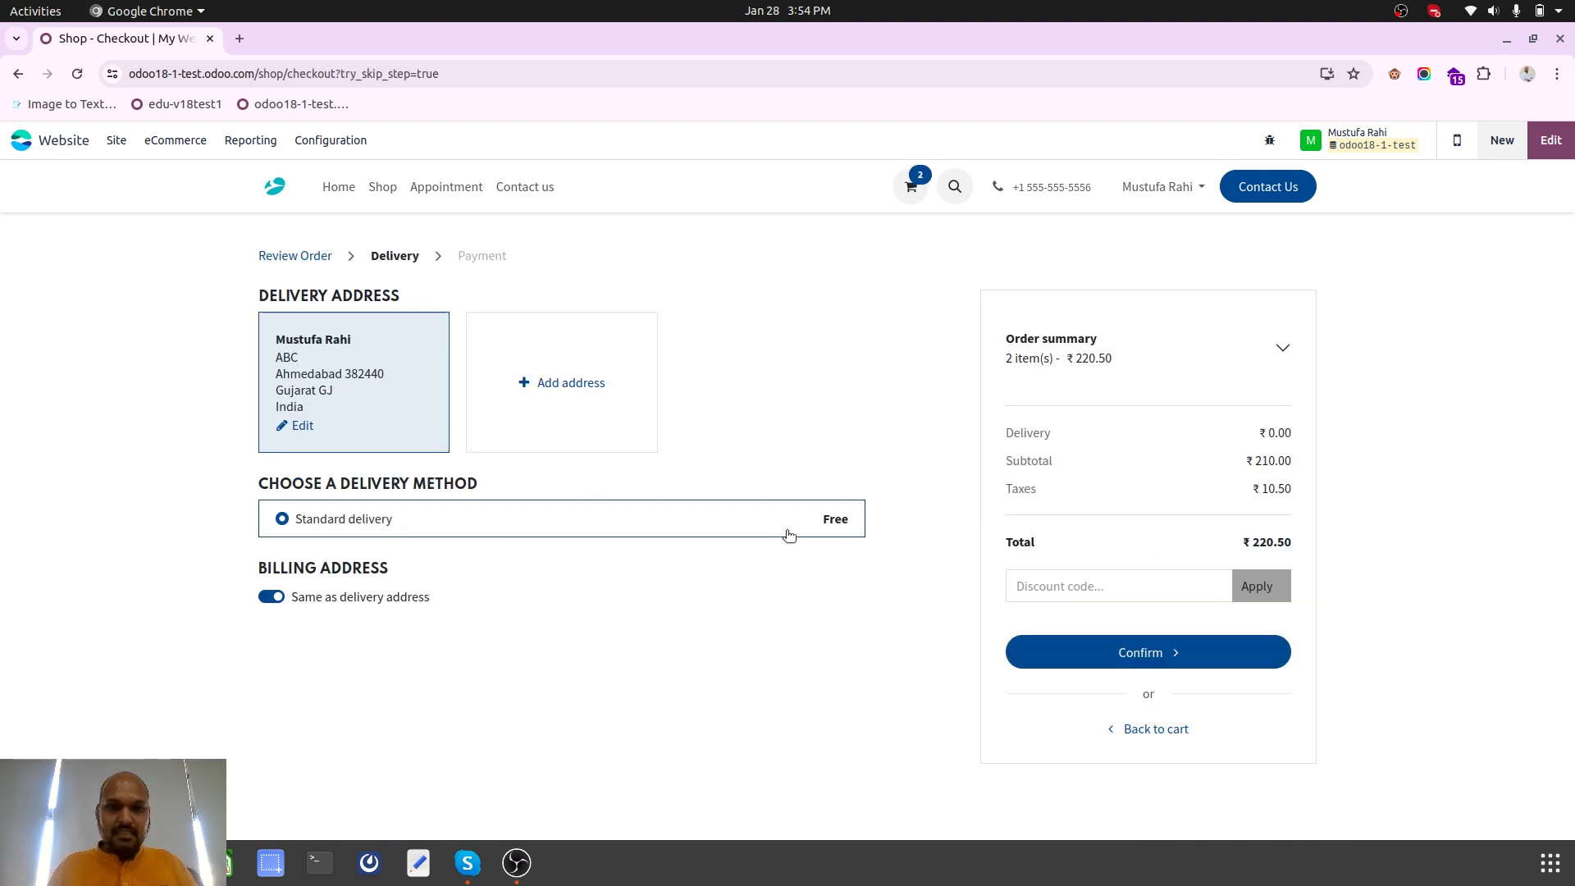
{"action": "left_click", "coordinate": [1108, 651]}
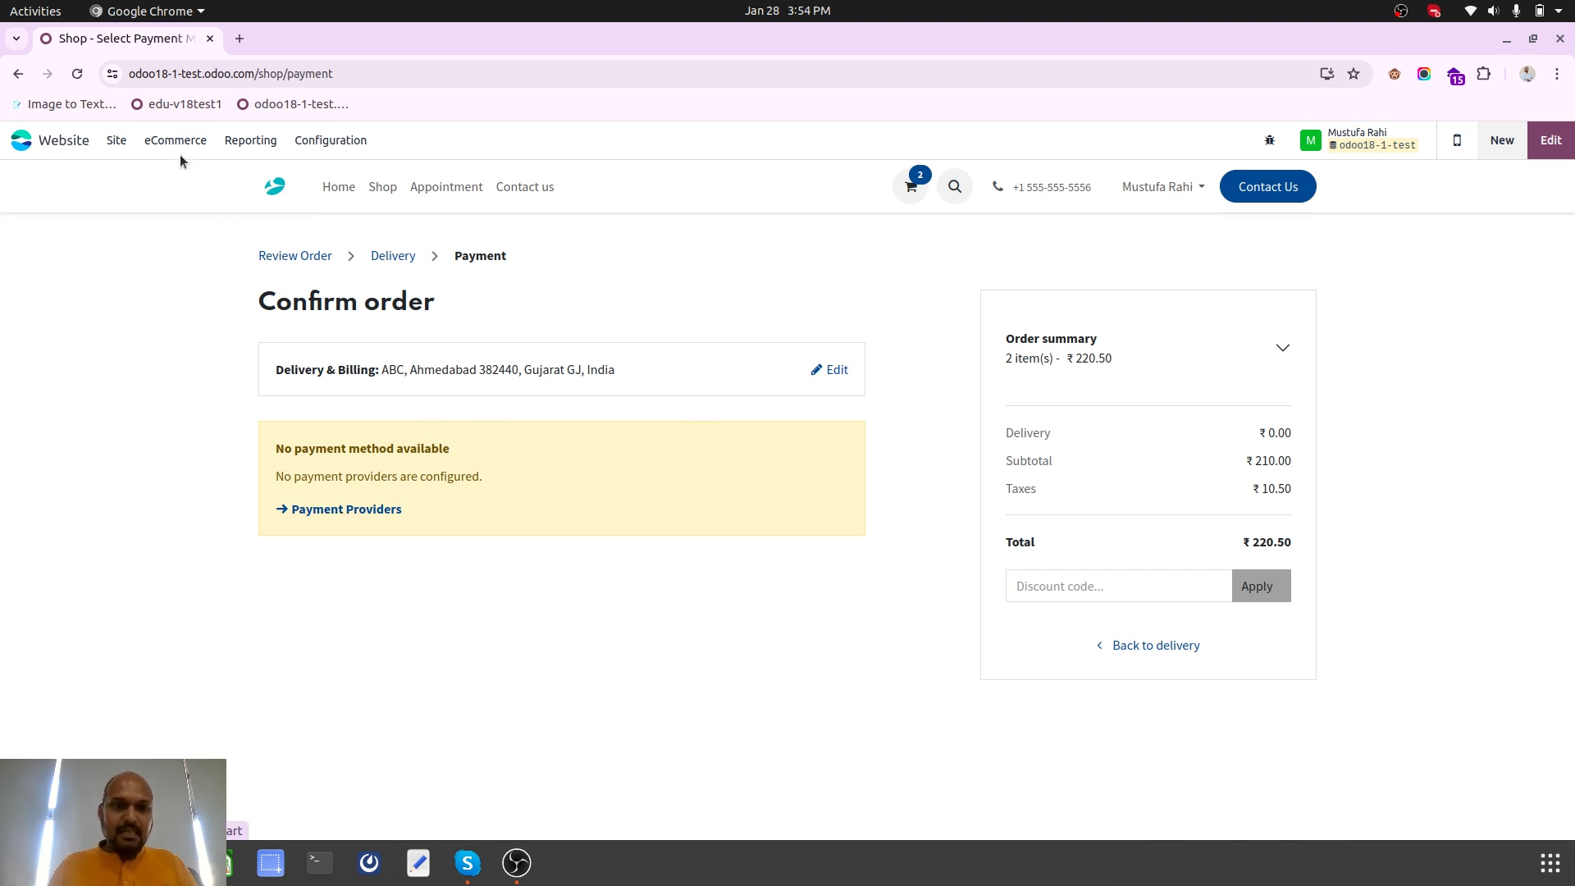
Show all eCommerce website orders by removing the Confirmed filter
{"action": "left_click", "coordinate": [251, 140]}
{"action": "left_click", "coordinate": [175, 140]}
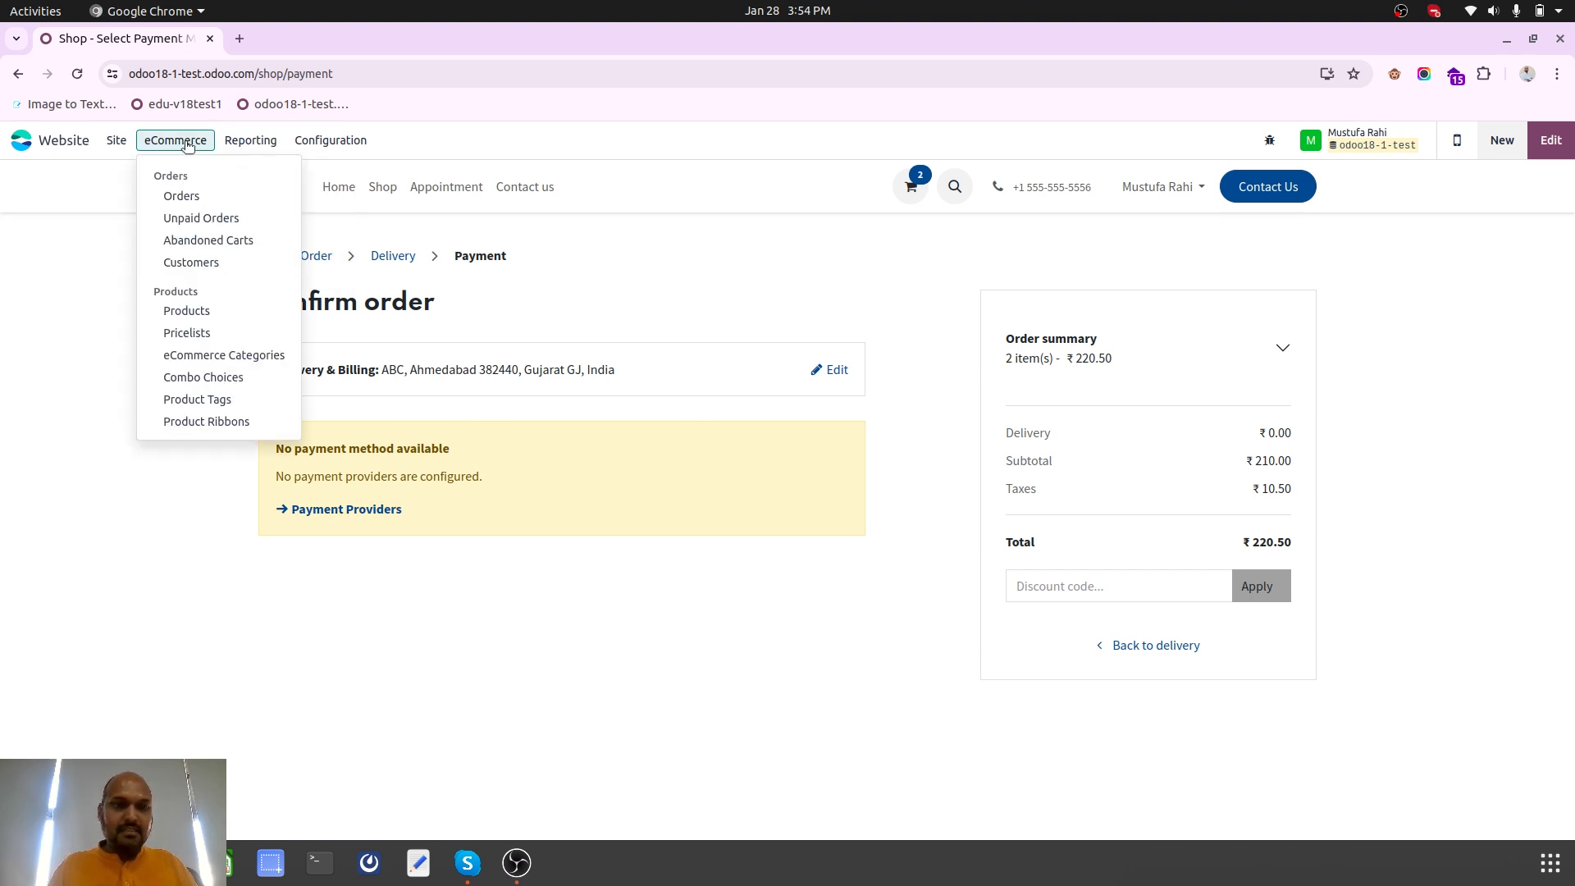
{"action": "left_click", "coordinate": [183, 194]}
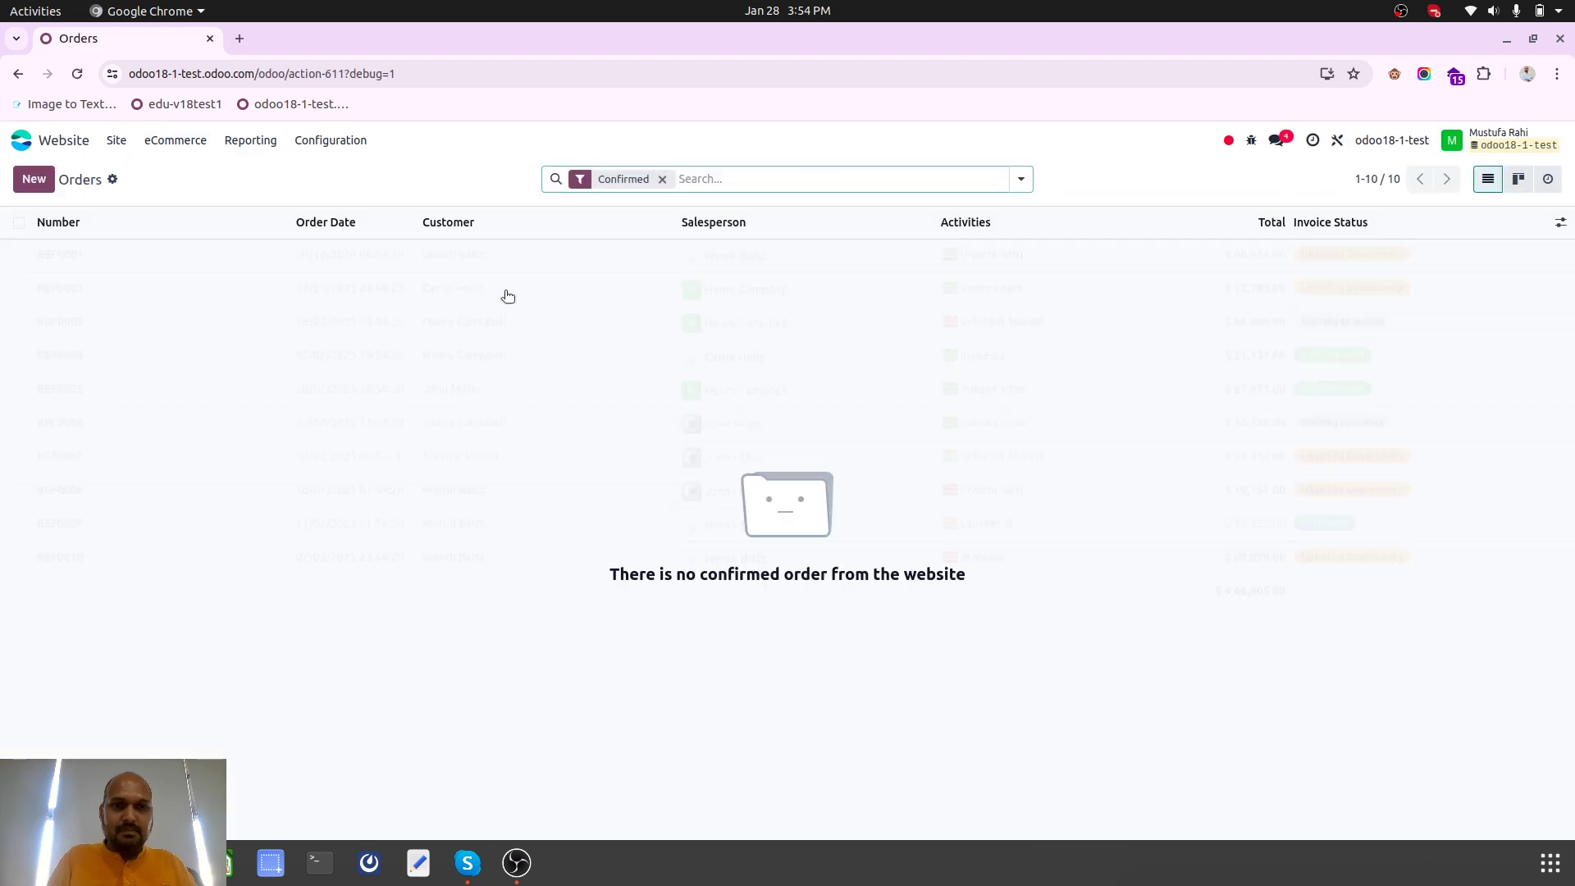
{"action": "key", "text": "BackSpace"}
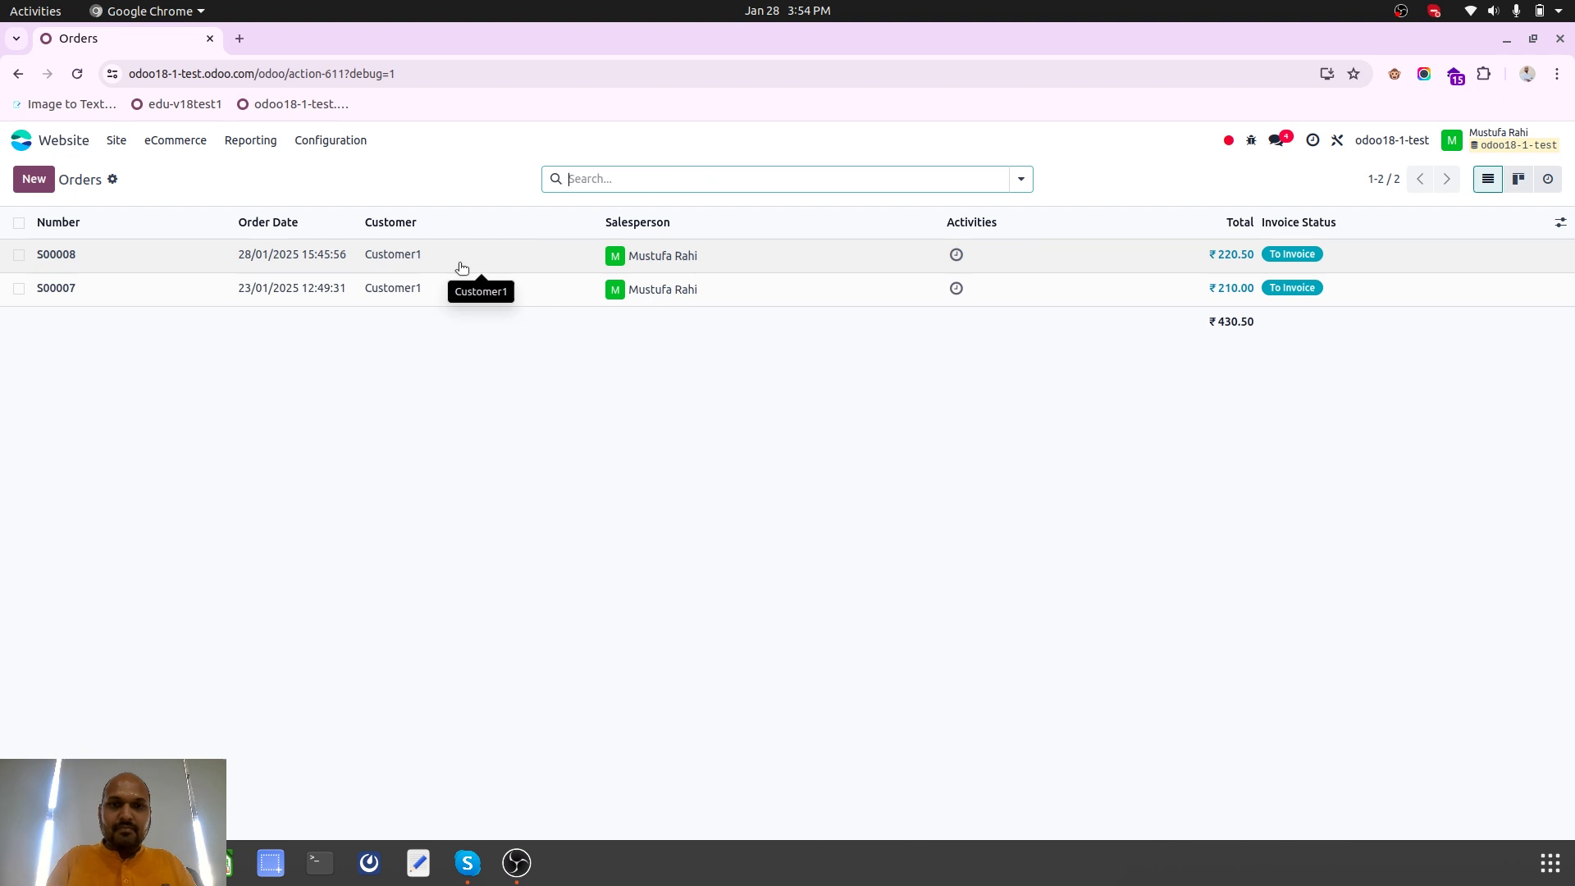
Review orders S00008, S00009 and S00007, returning to the orders list each time
{"action": "left_click", "coordinate": [679, 294]}
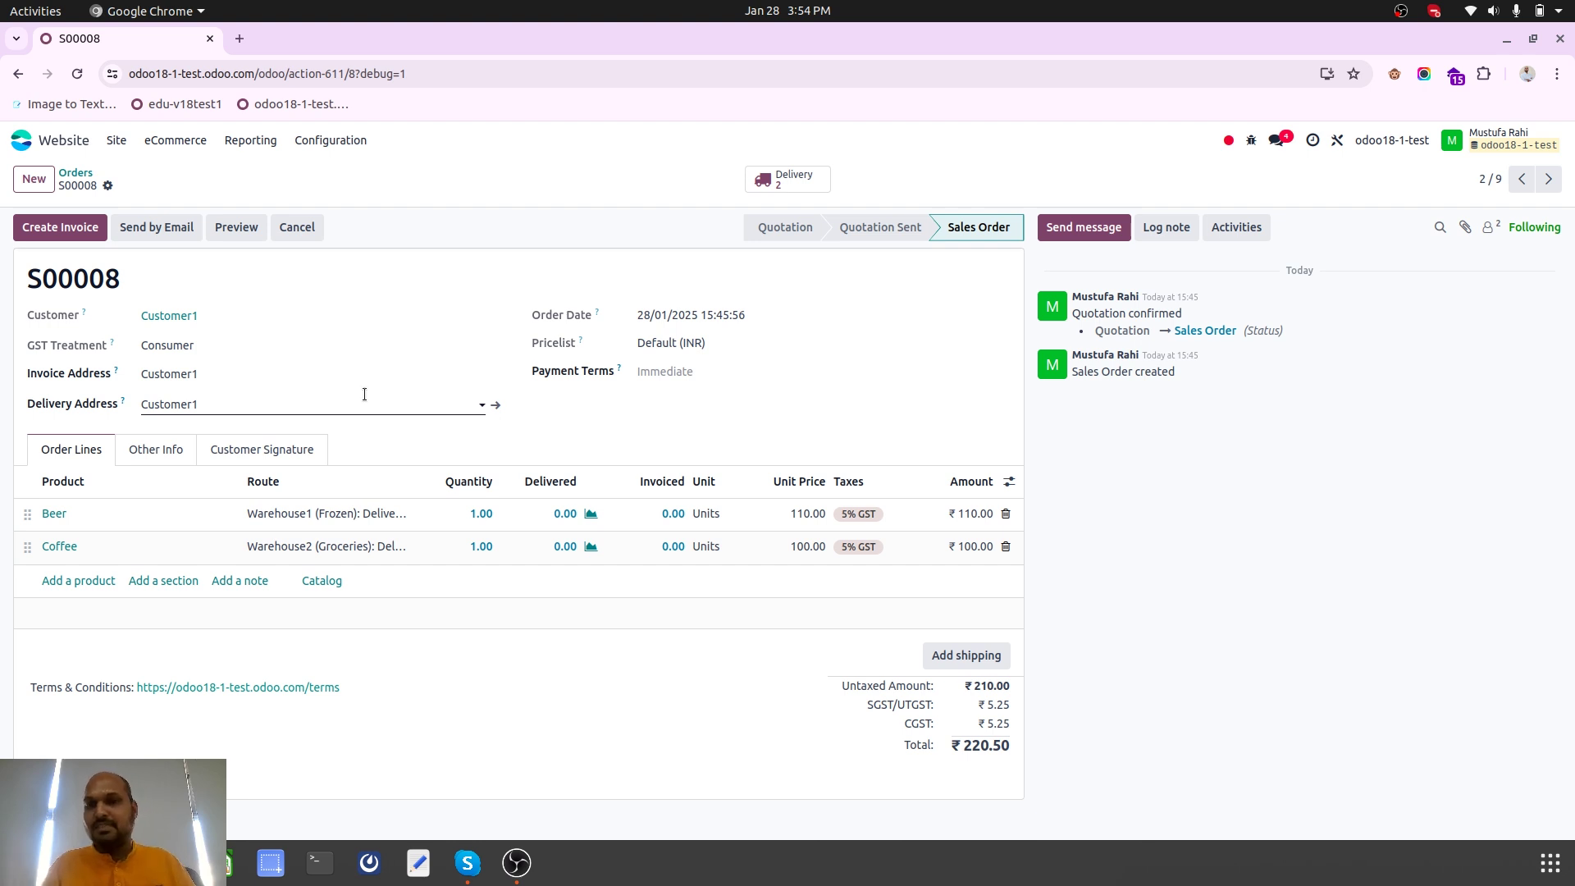
{"action": "double_click", "coordinate": [1152, 297]}
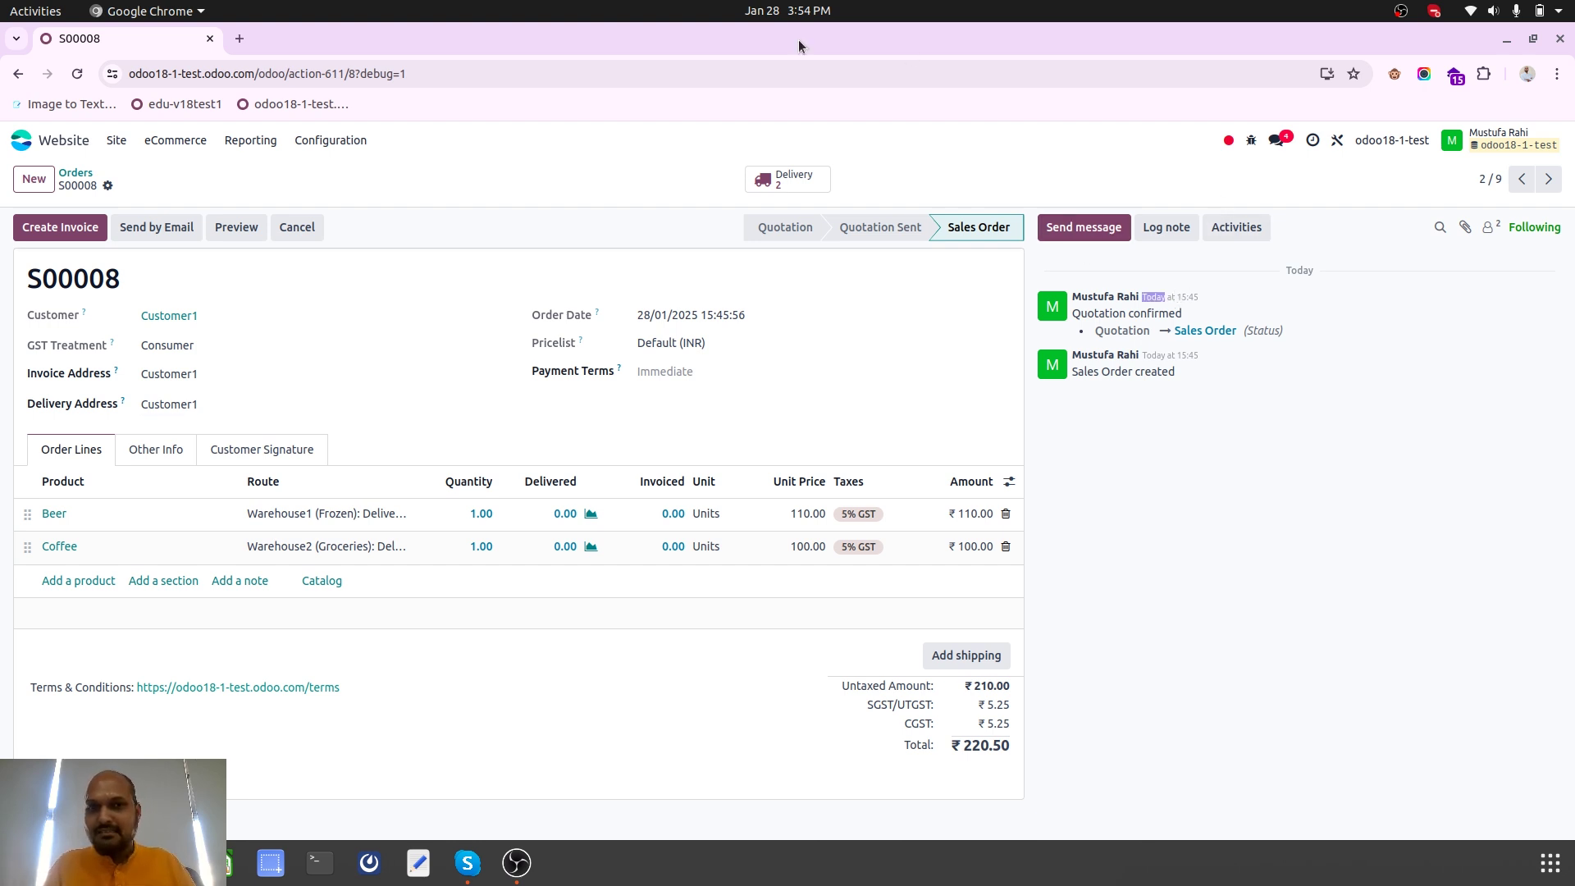
{"action": "left_click", "coordinate": [76, 173]}
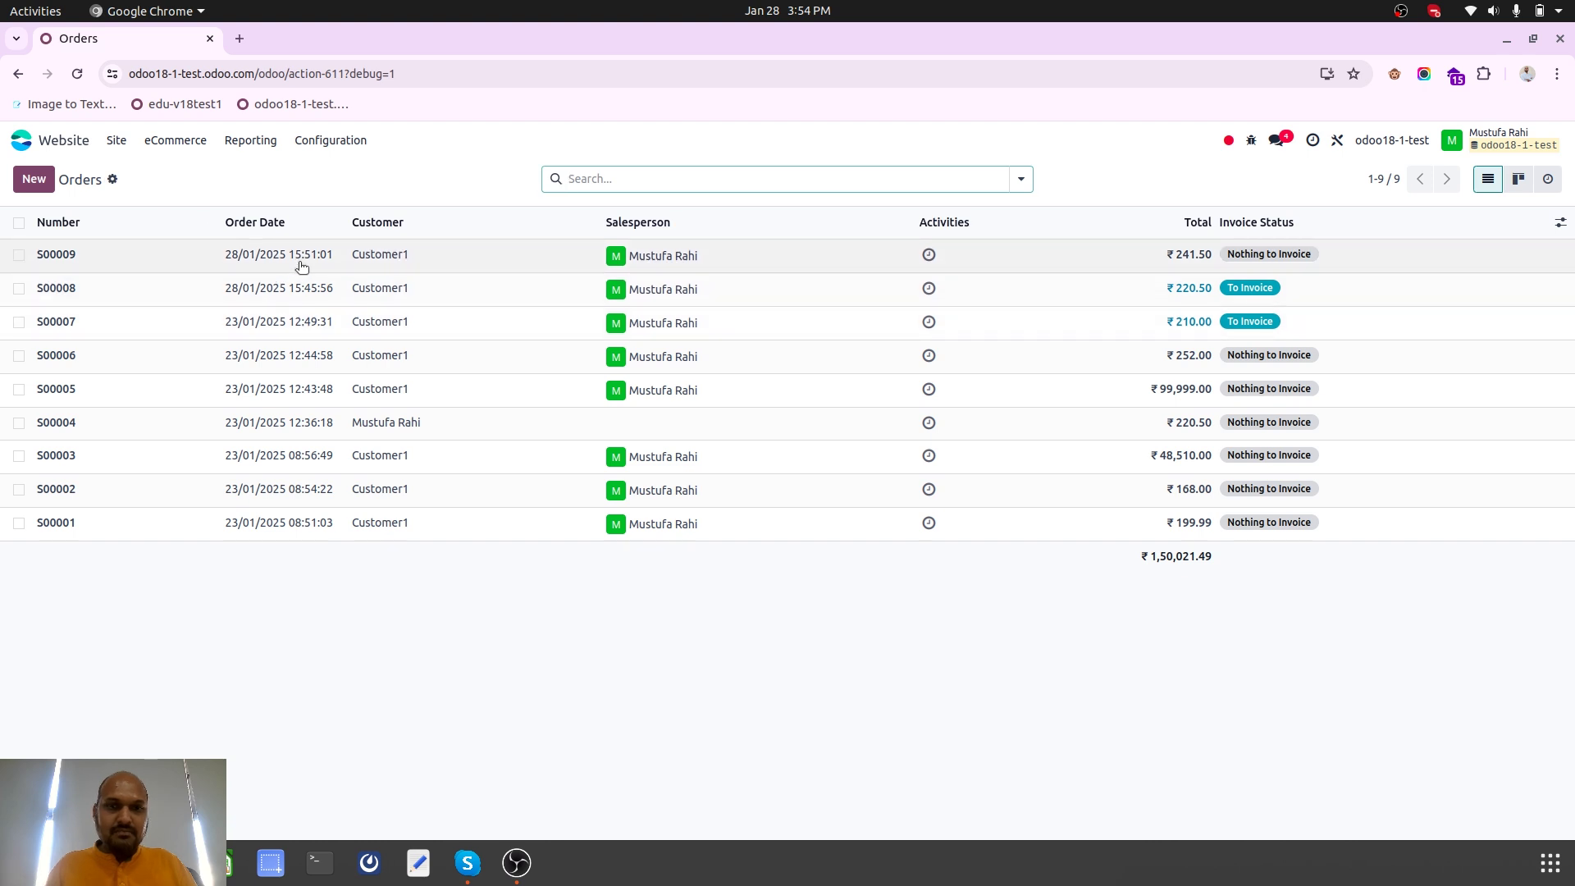
{"action": "left_click", "coordinate": [300, 264]}
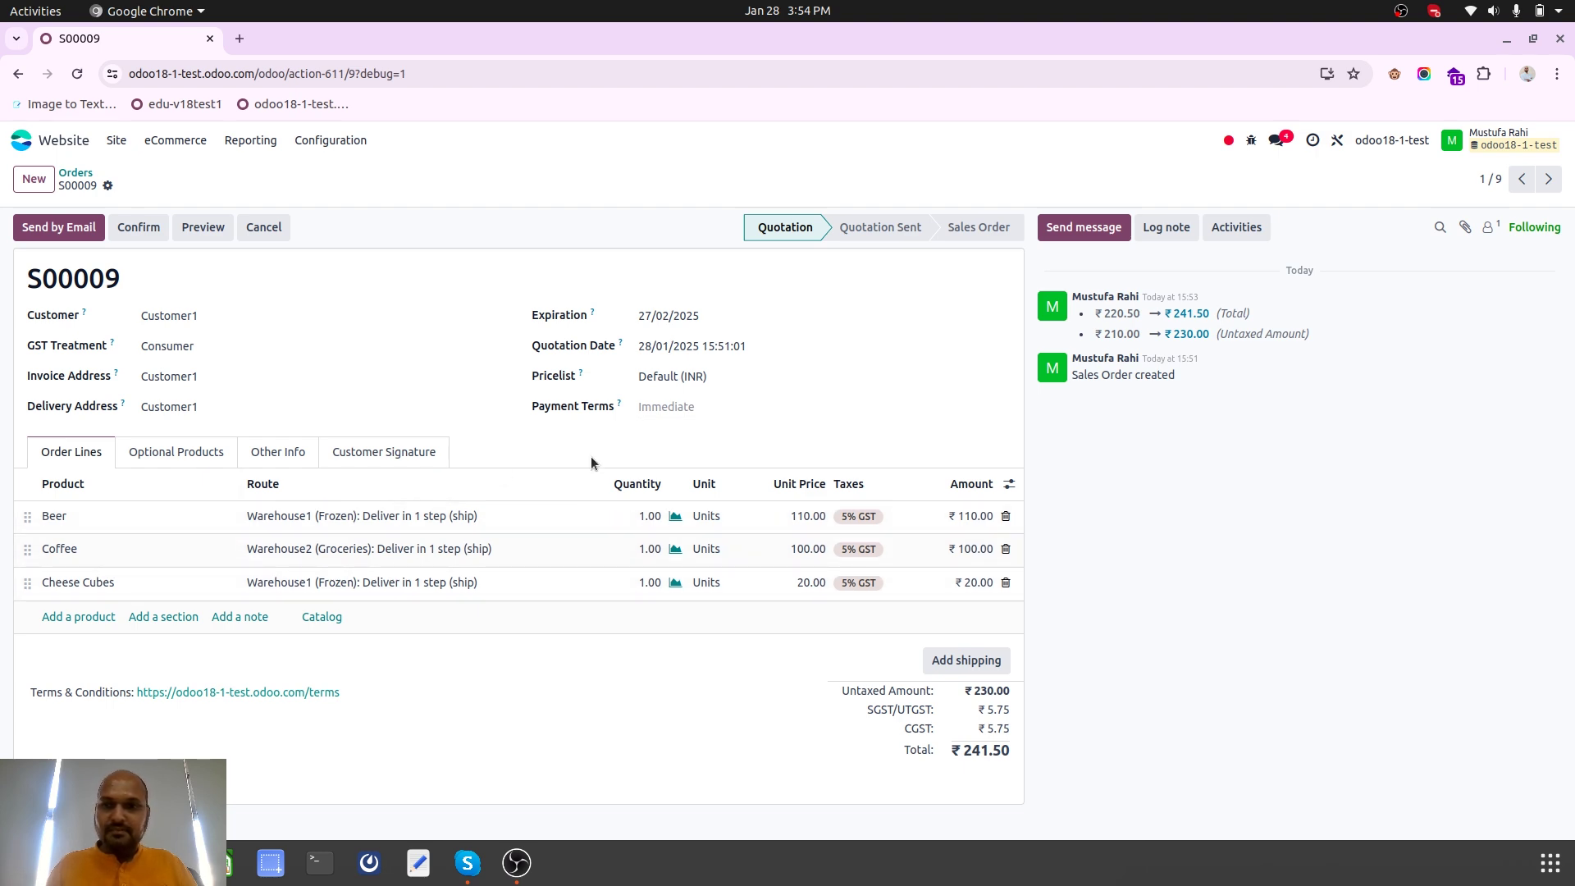
{"action": "left_click", "coordinate": [75, 172]}
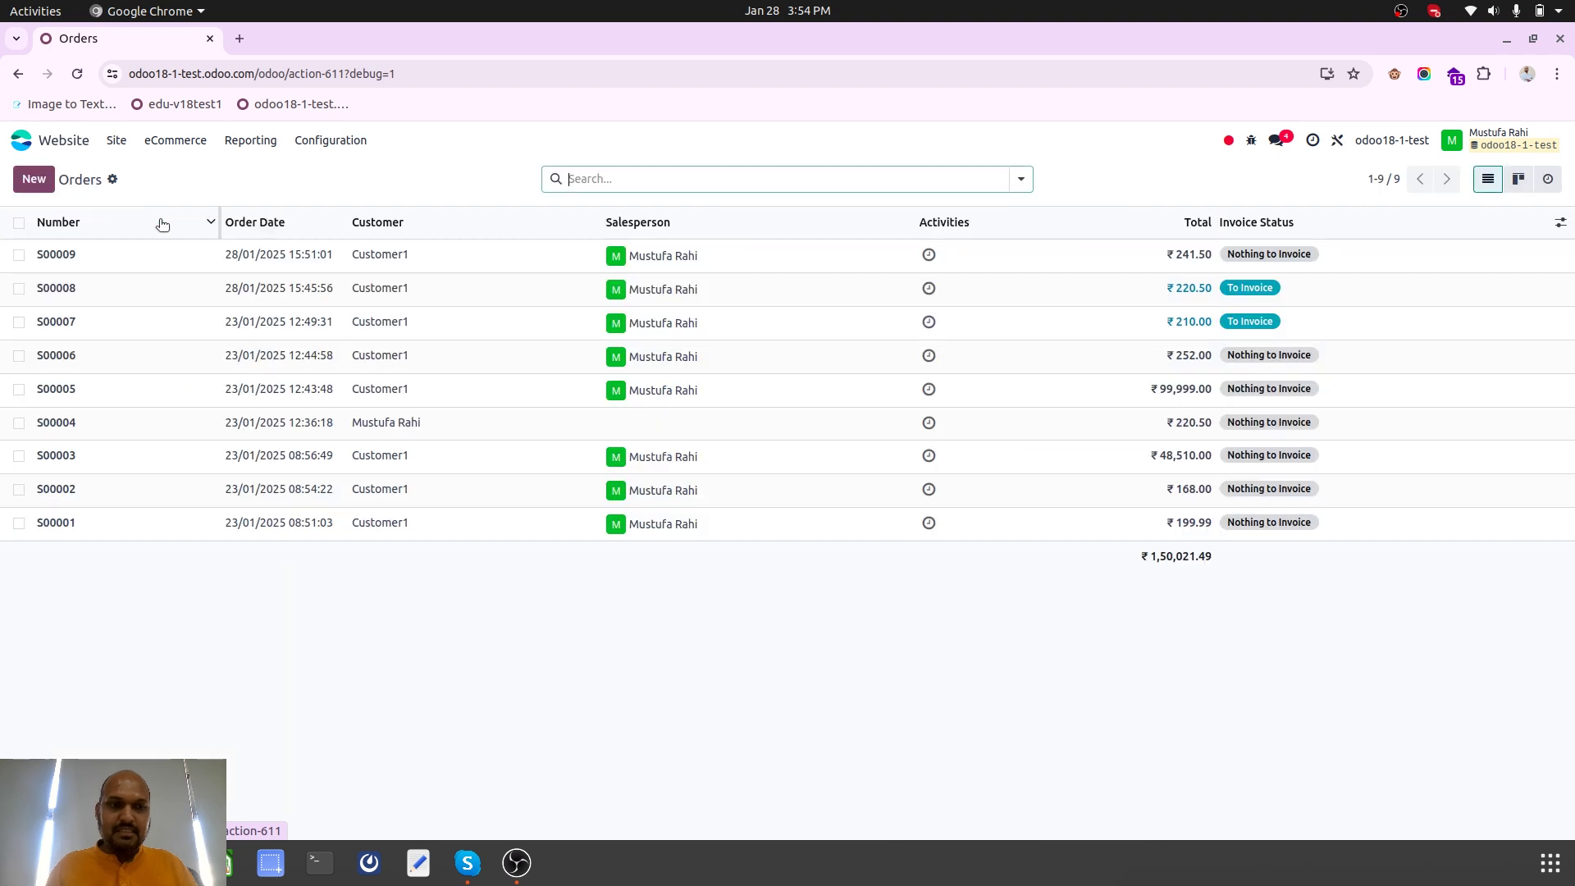
{"action": "left_click", "coordinate": [701, 315]}
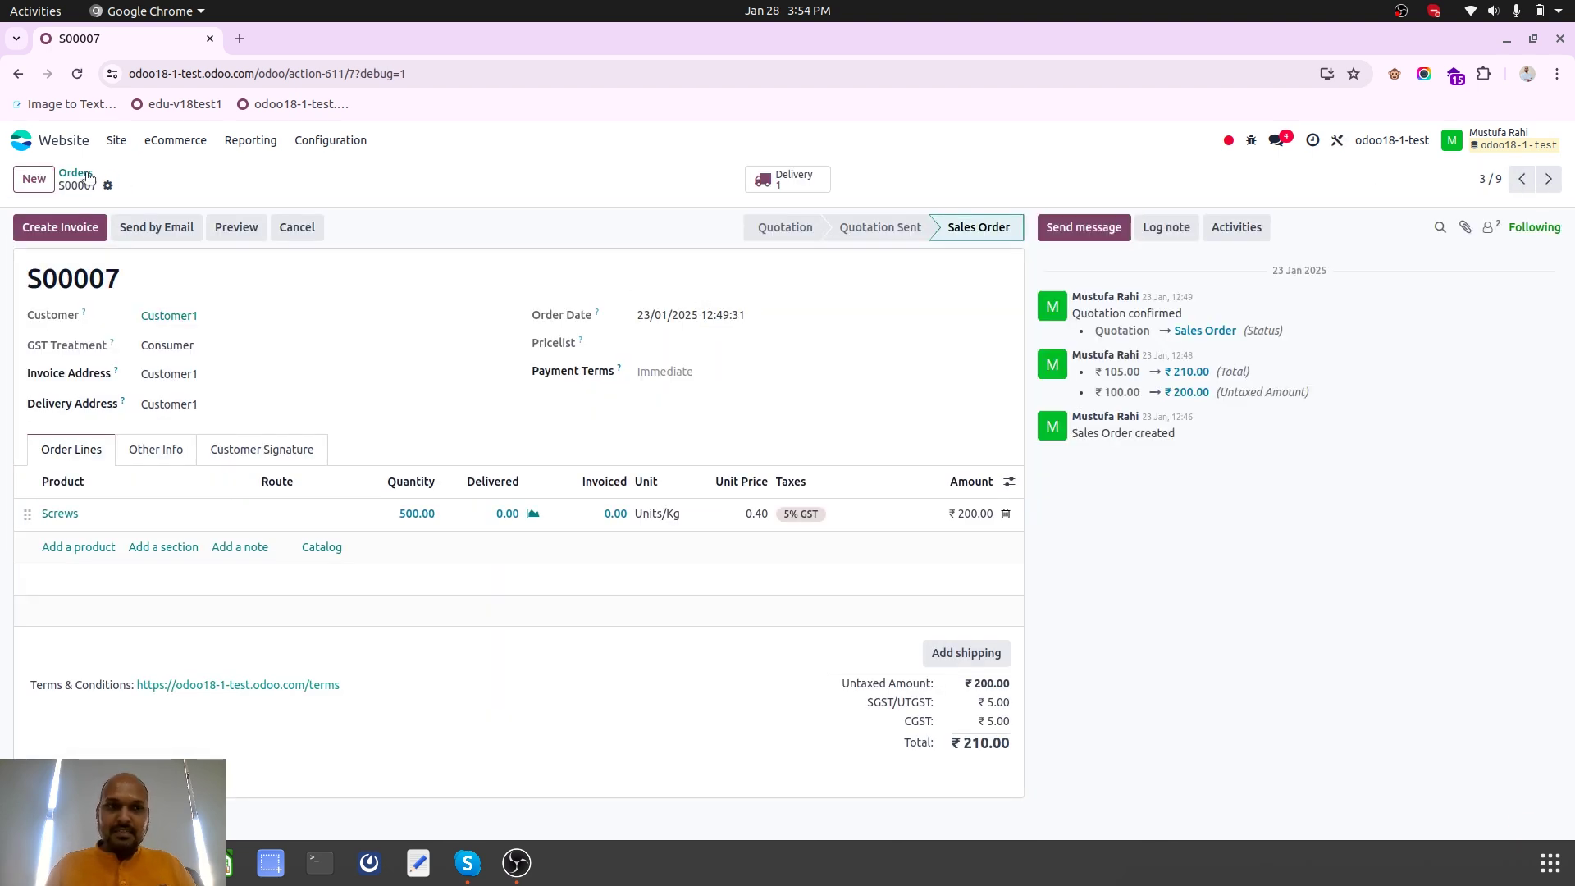
{"action": "key", "text": "alt+Left"}
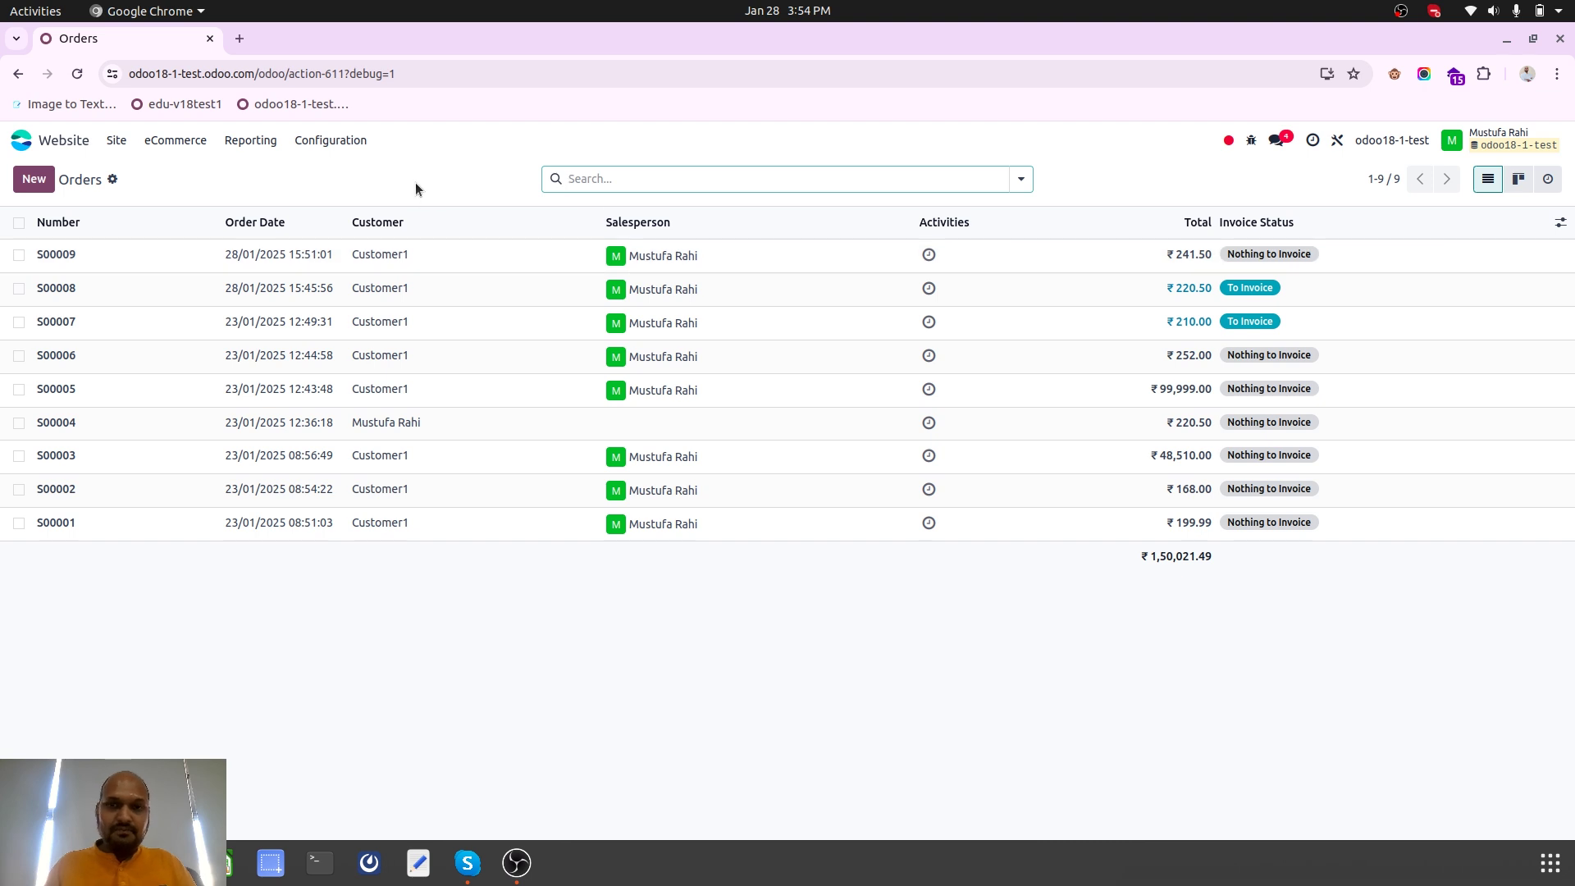
Confirm website order S00004 and list its WH1/Stock and WH2/Stock delivery transfers
{"action": "left_click", "coordinate": [176, 142]}
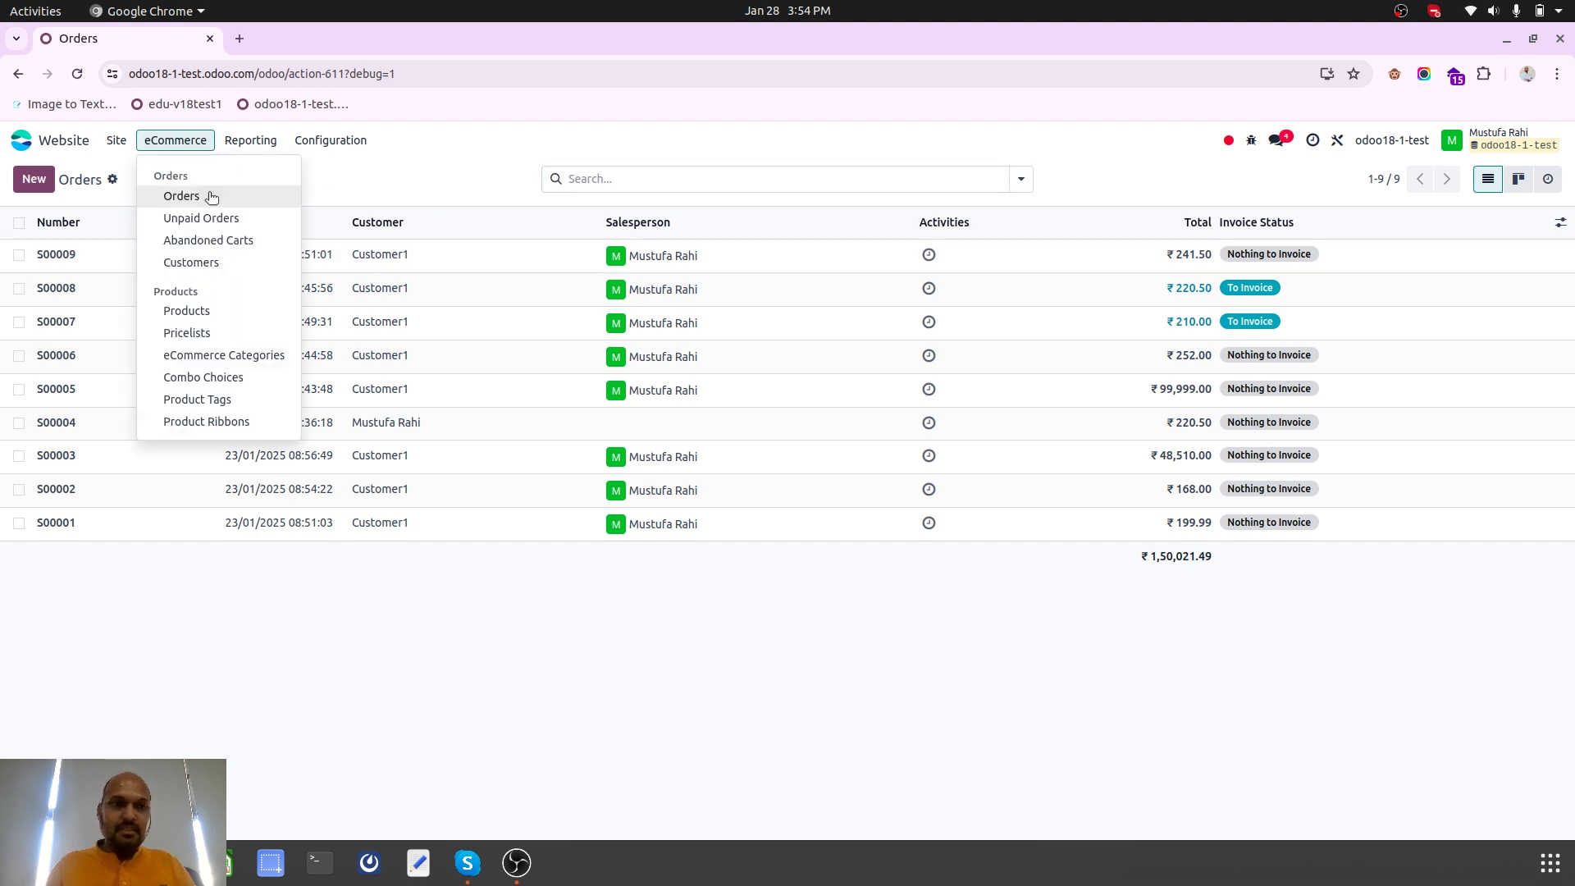
{"action": "left_click", "coordinate": [205, 194]}
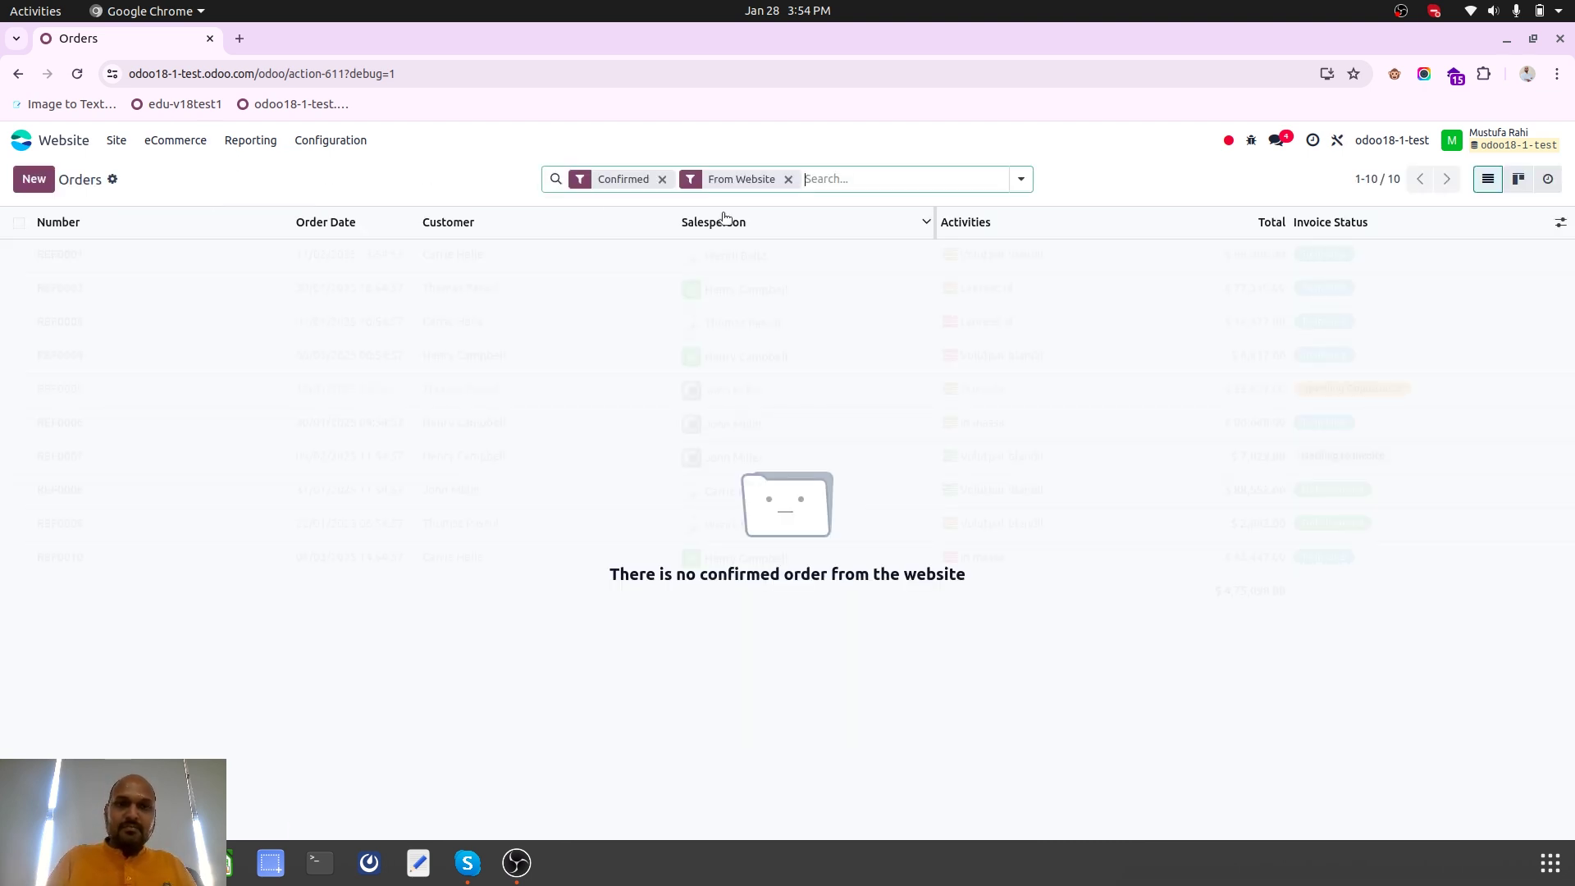
{"action": "left_click", "coordinate": [662, 179]}
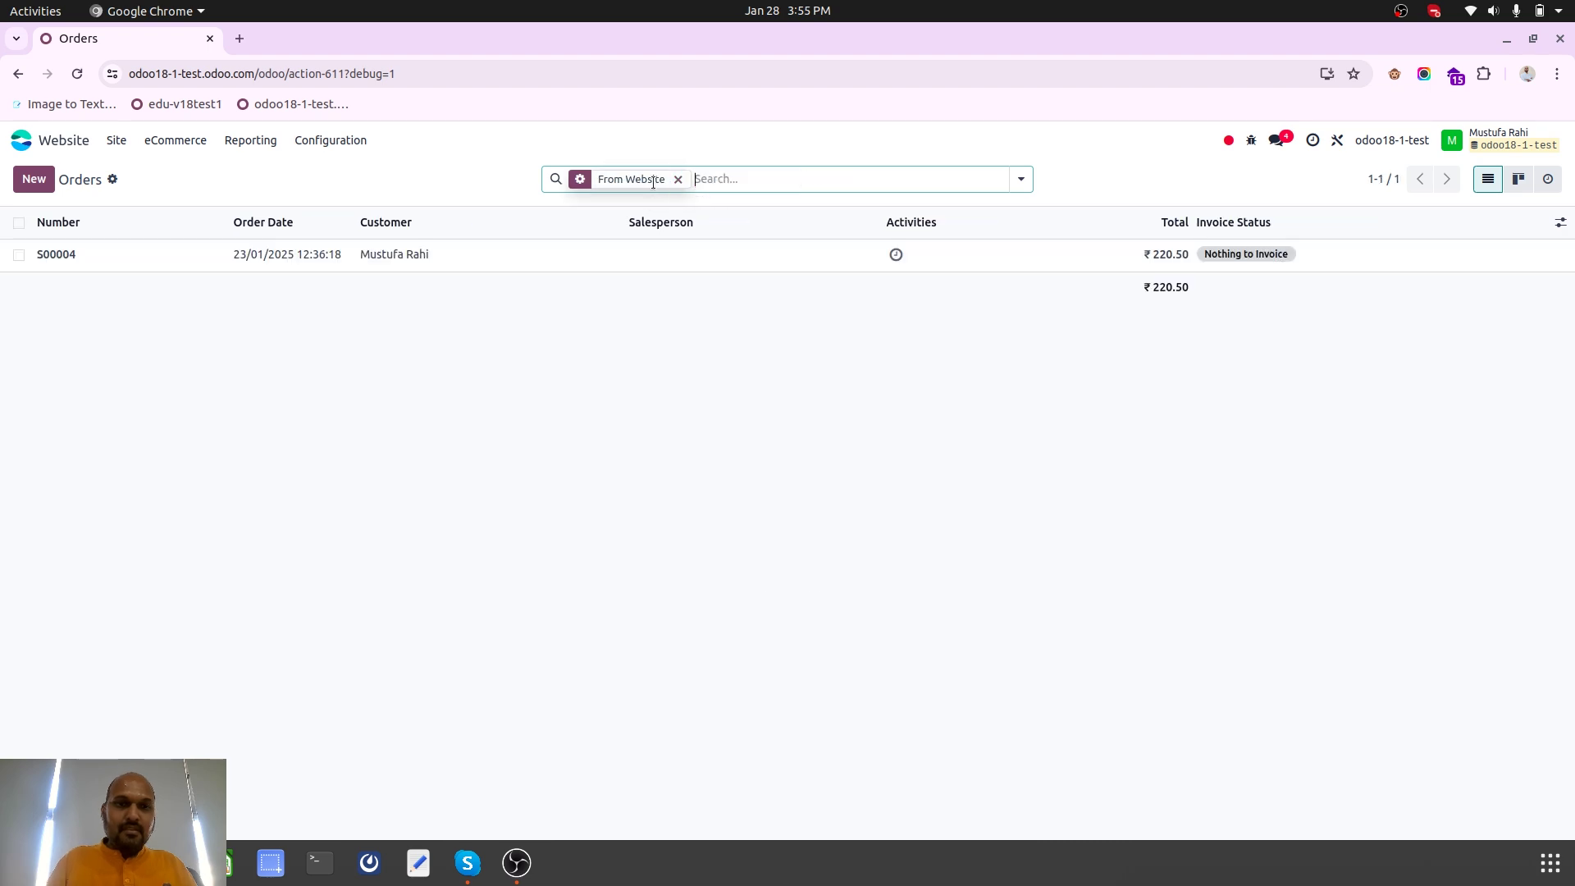
{"action": "left_click", "coordinate": [464, 268]}
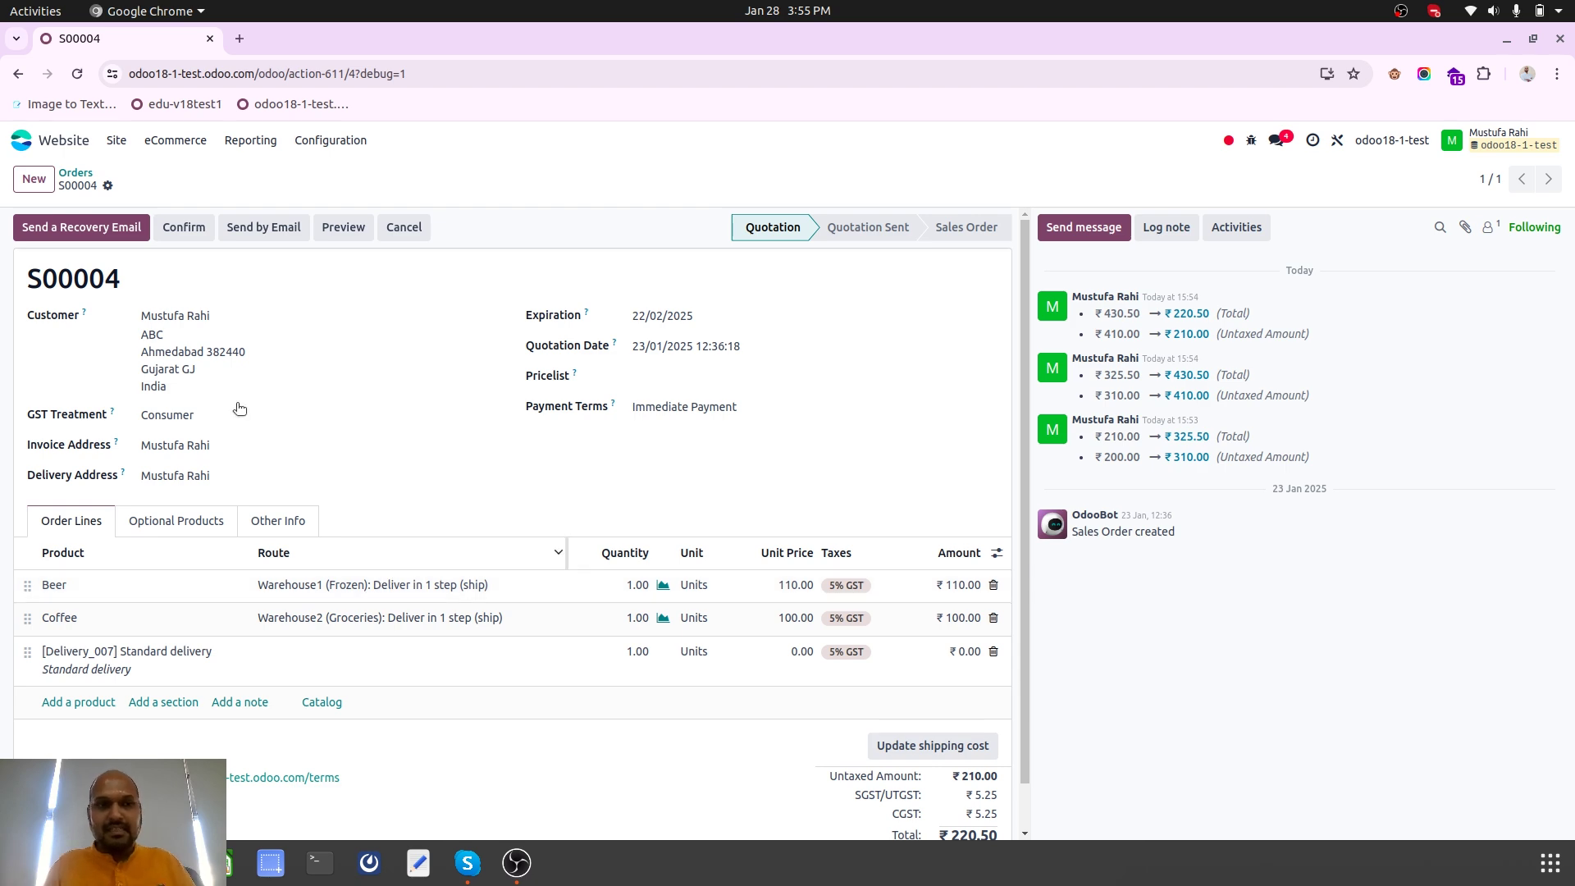
{"action": "left_click", "coordinate": [183, 227]}
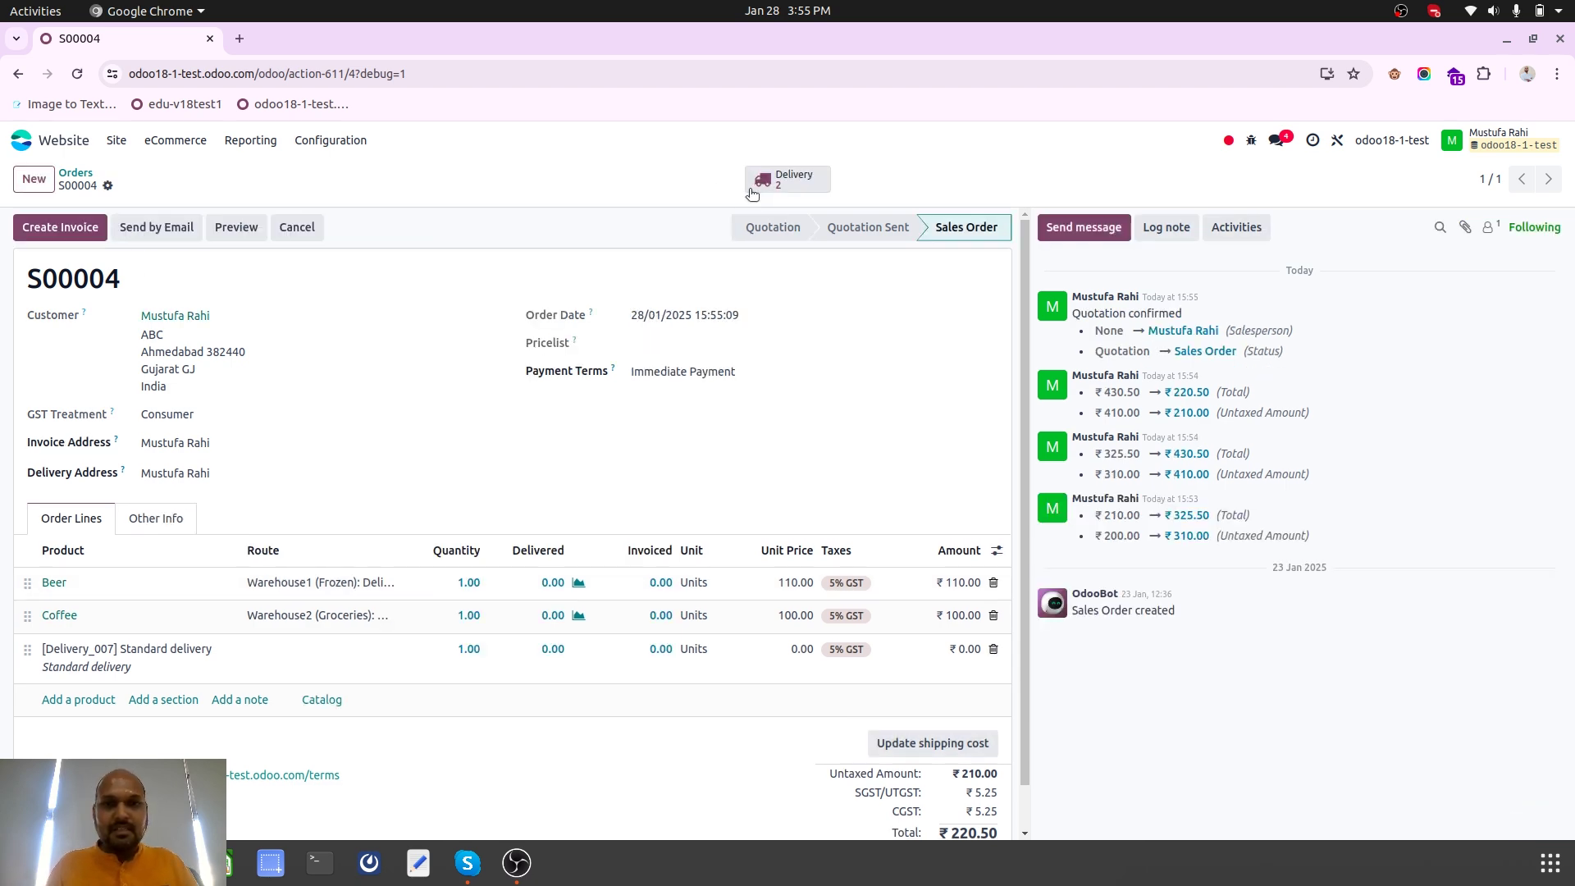
{"action": "left_click", "coordinate": [759, 186]}
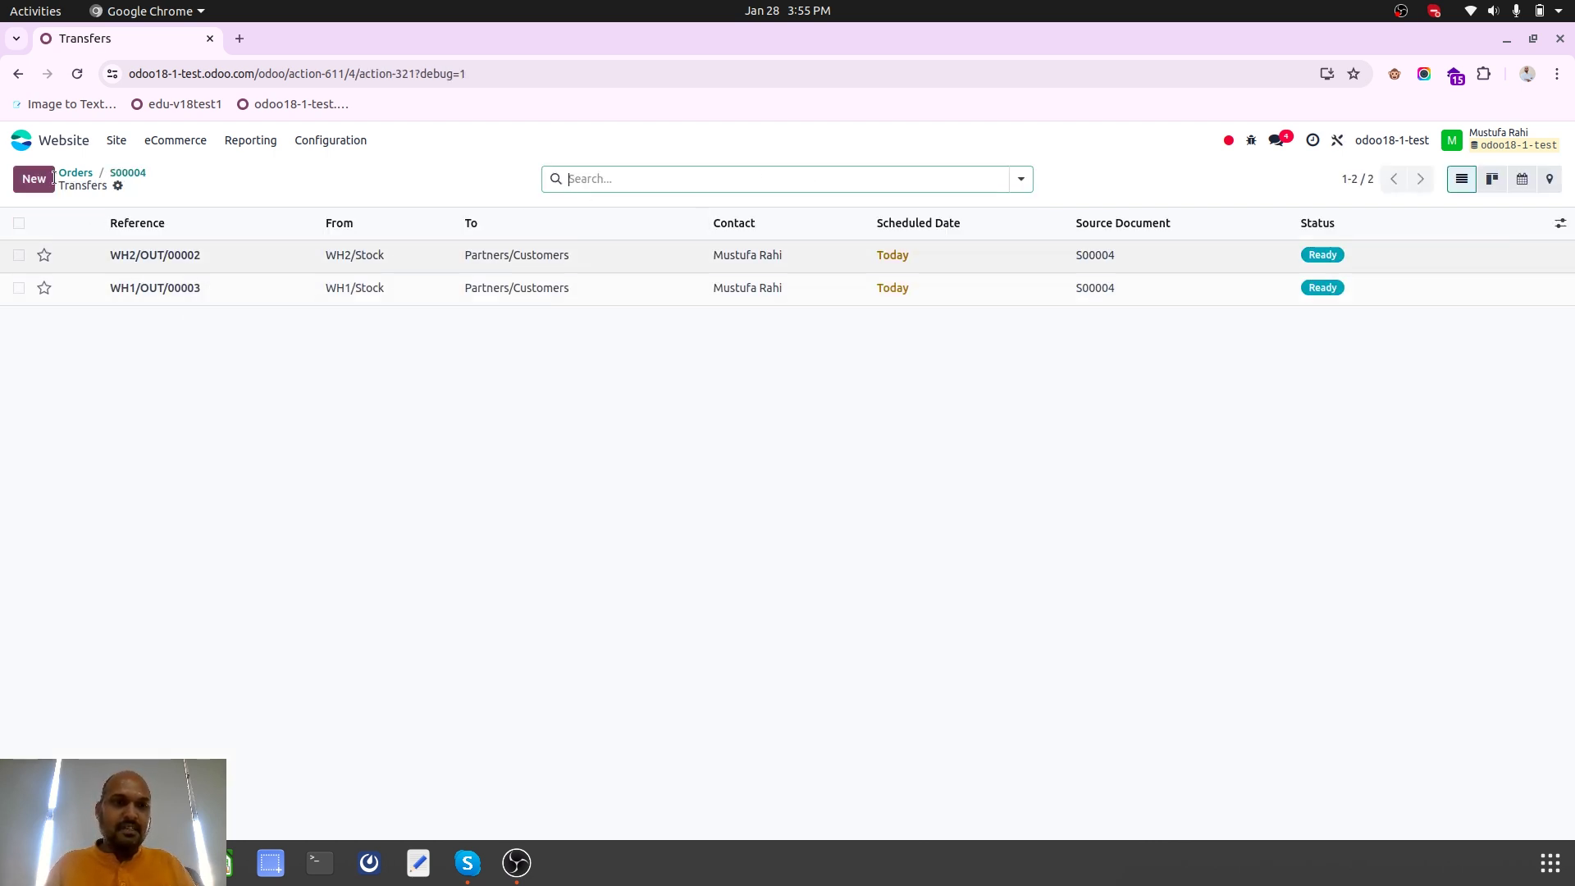
Open the Inventory app via the 'inv' home search
{"action": "left_click", "coordinate": [21, 140]}
{"action": "type", "text": "inve"}
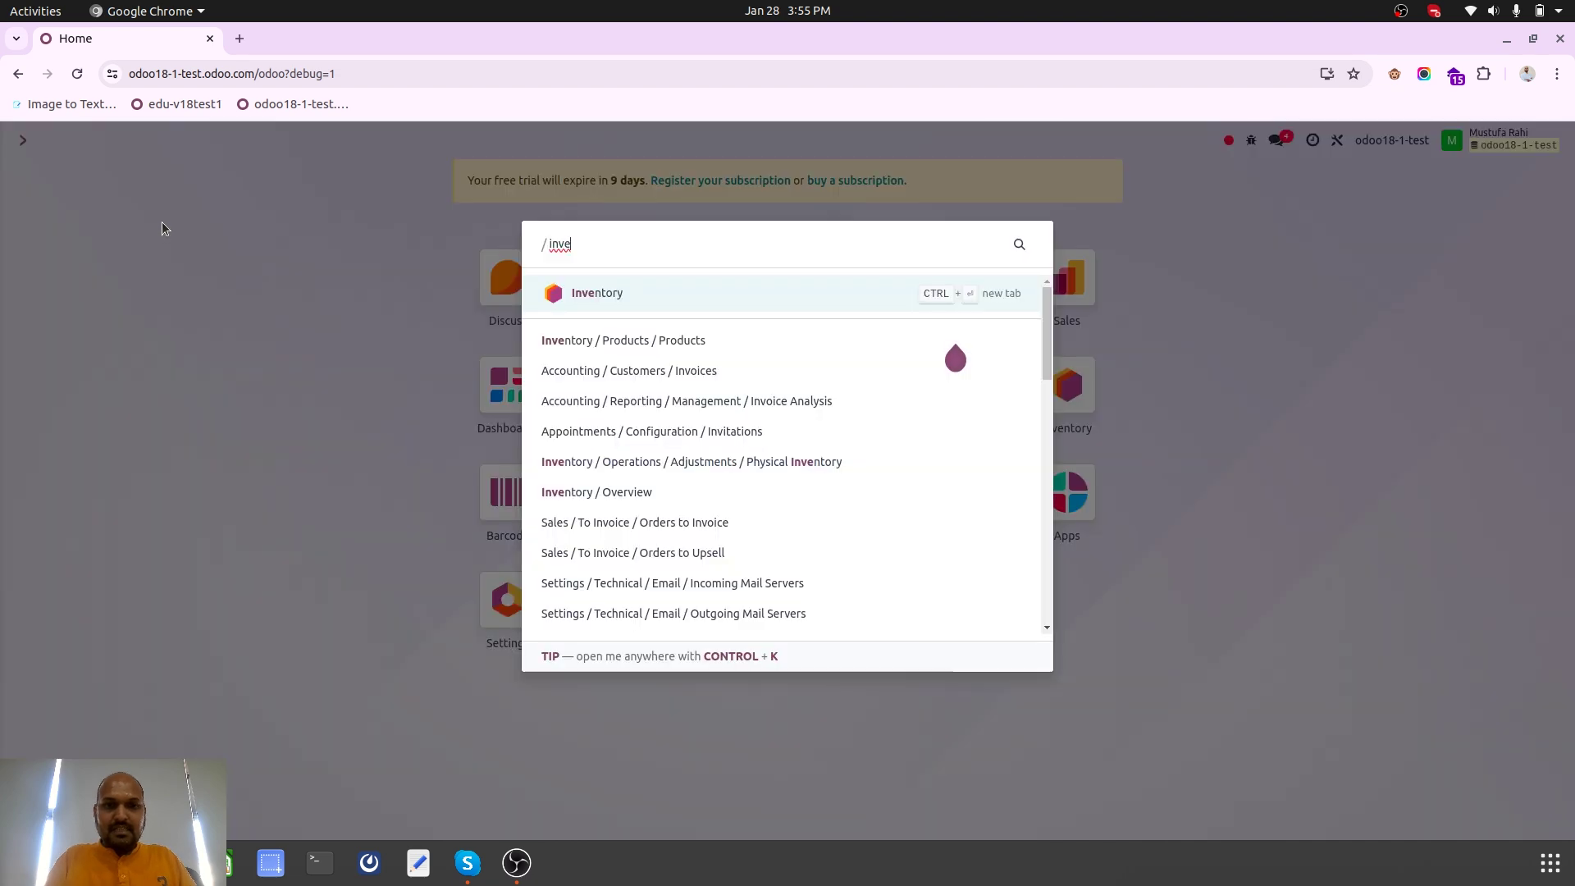
{"action": "key", "text": "Return"}
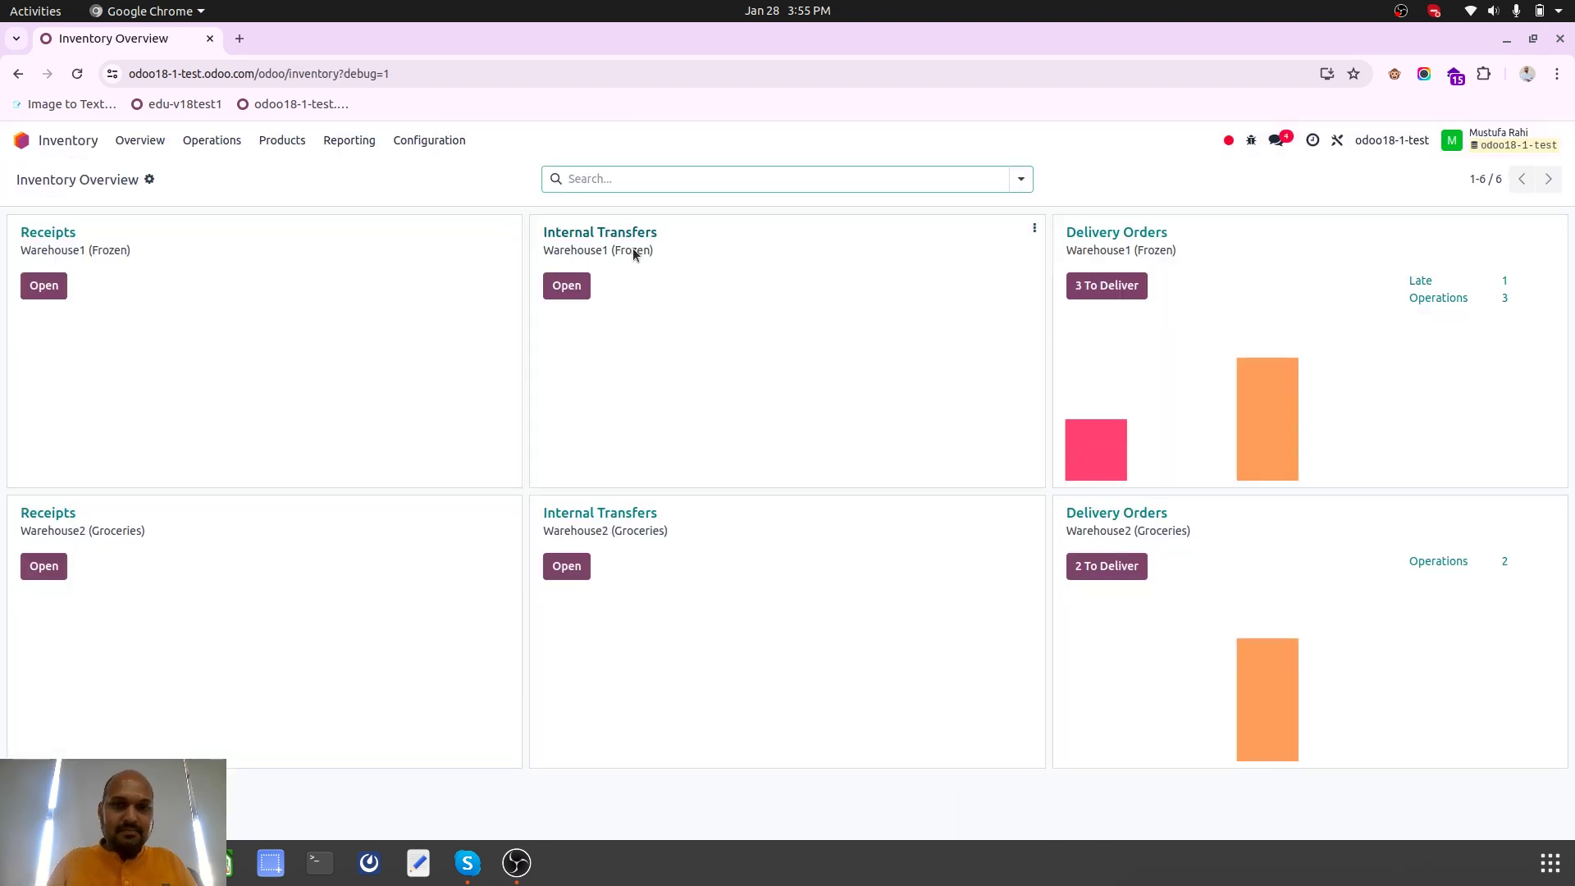
Check Frozen and Groceries delivery orders, including WH2/OUT/00002 for S00004, then return to Overview
{"action": "left_click", "coordinate": [1125, 233]}
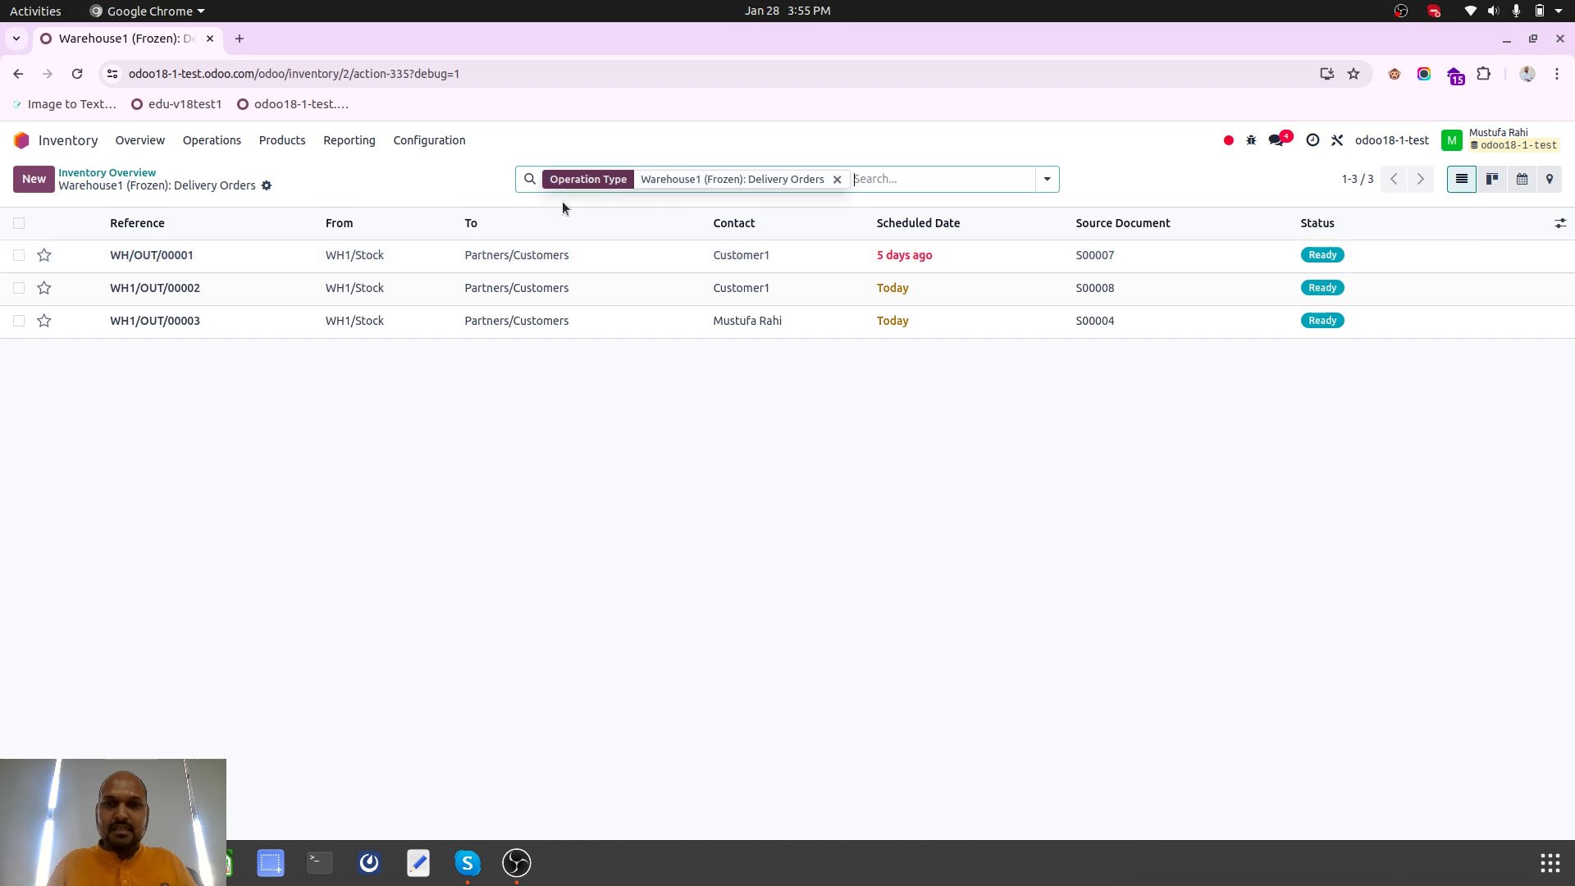
{"action": "left_click", "coordinate": [70, 172]}
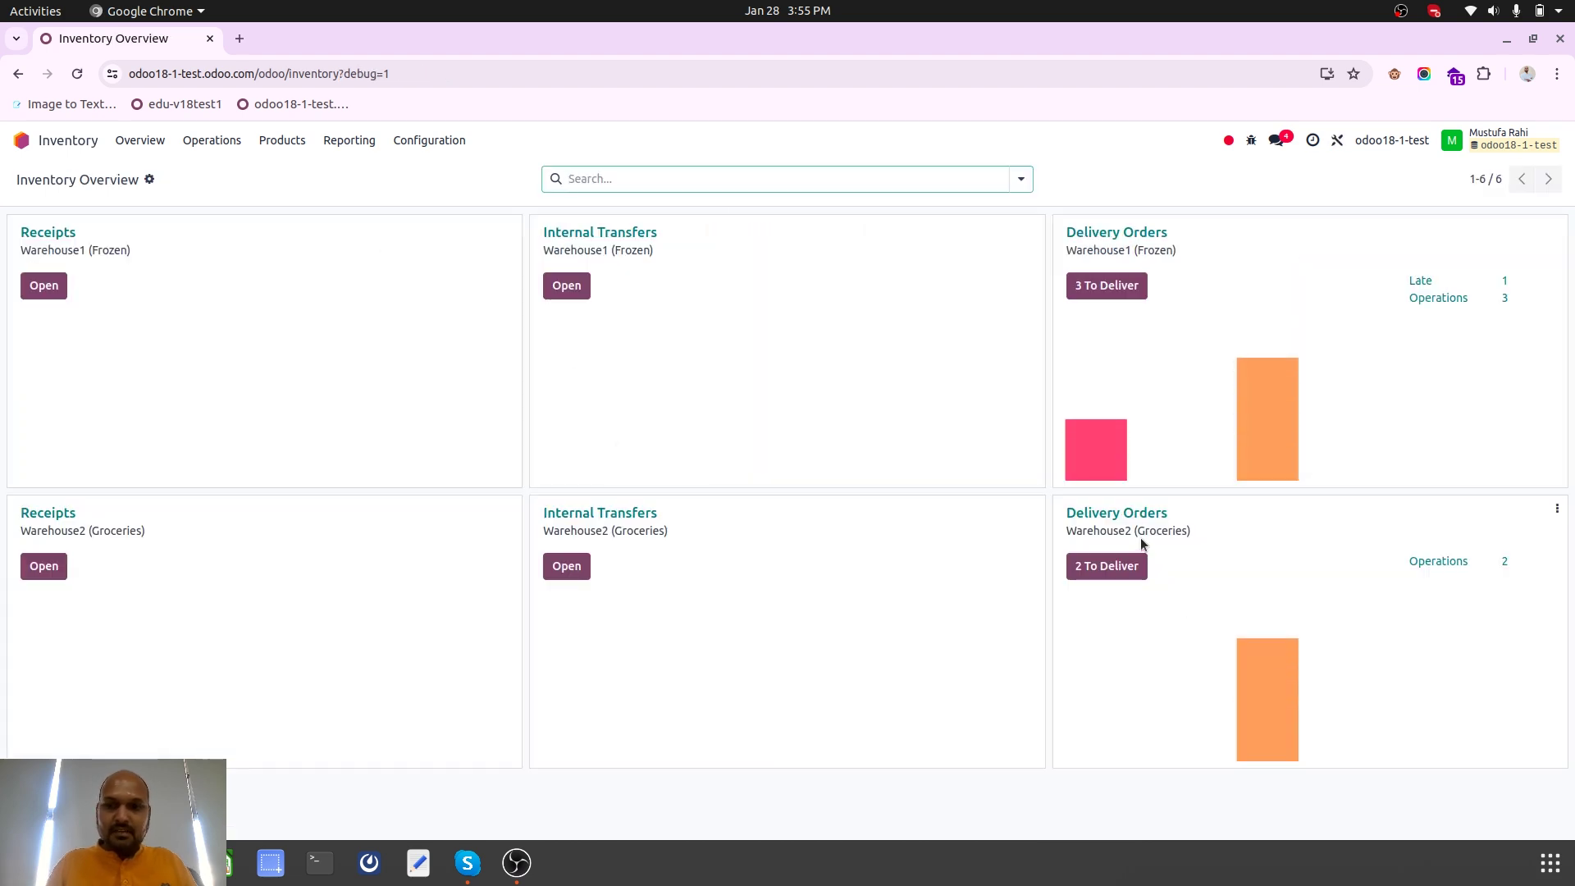
{"action": "left_click", "coordinate": [1132, 517]}
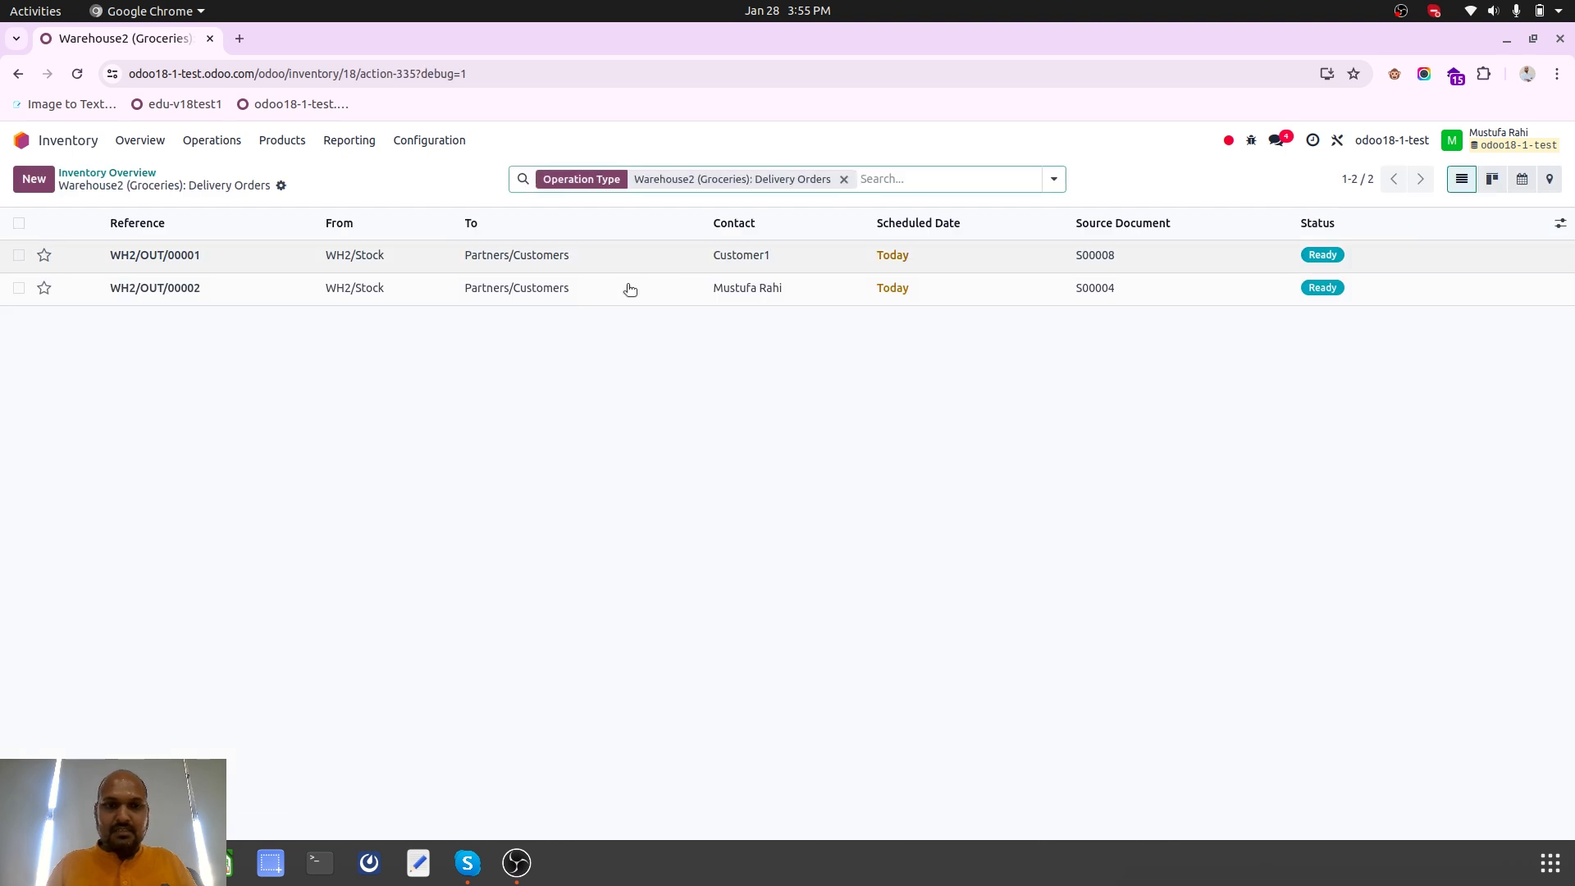
{"action": "left_click", "coordinate": [700, 288]}
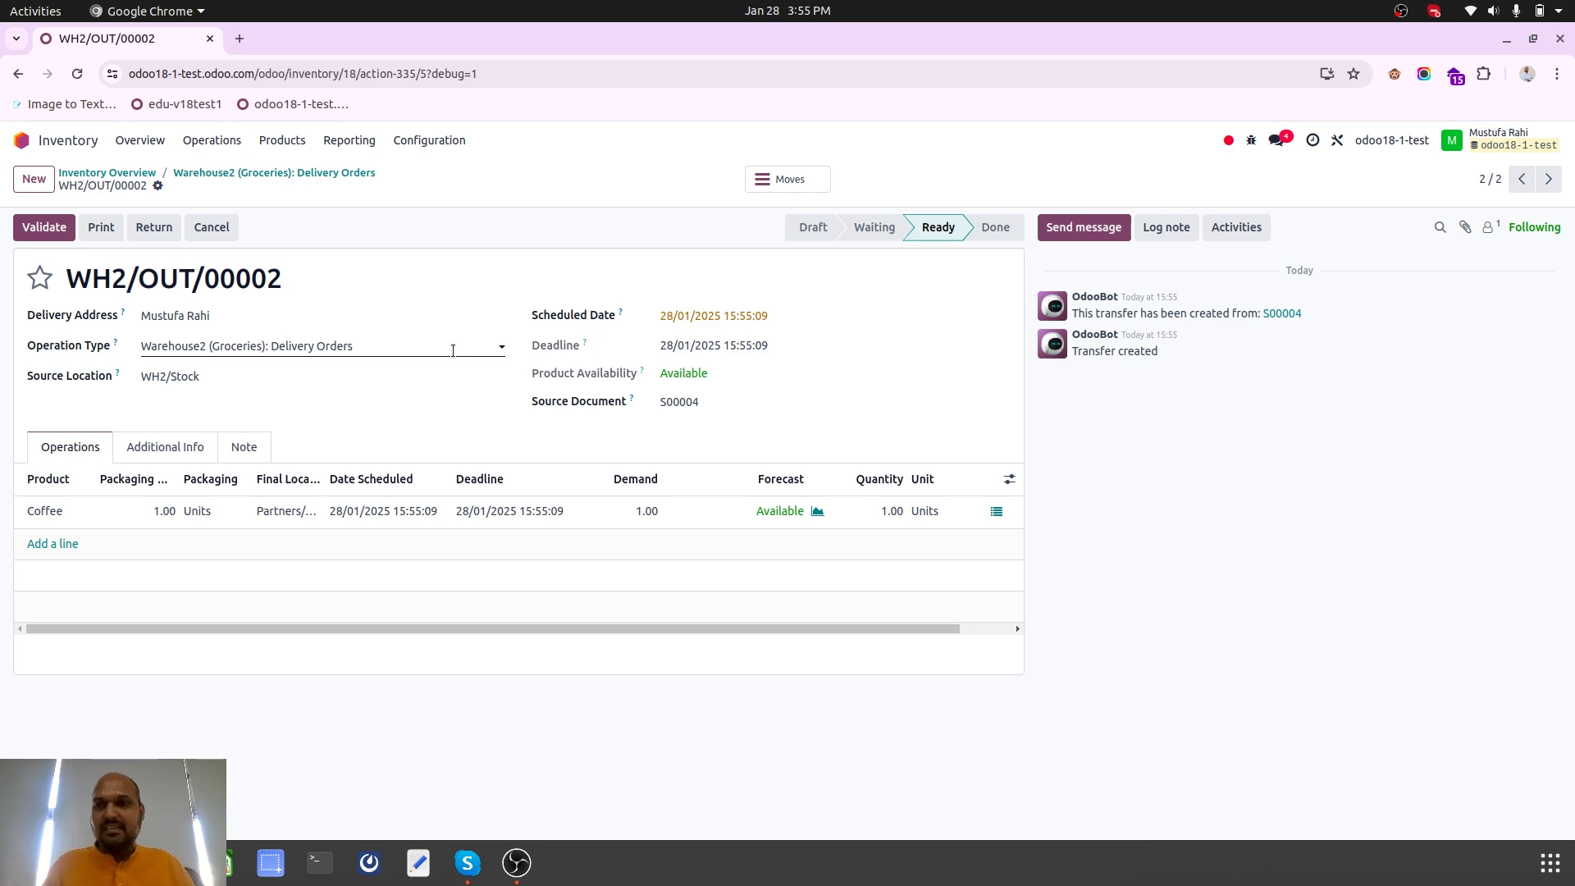
{"action": "left_click", "coordinate": [104, 173]}
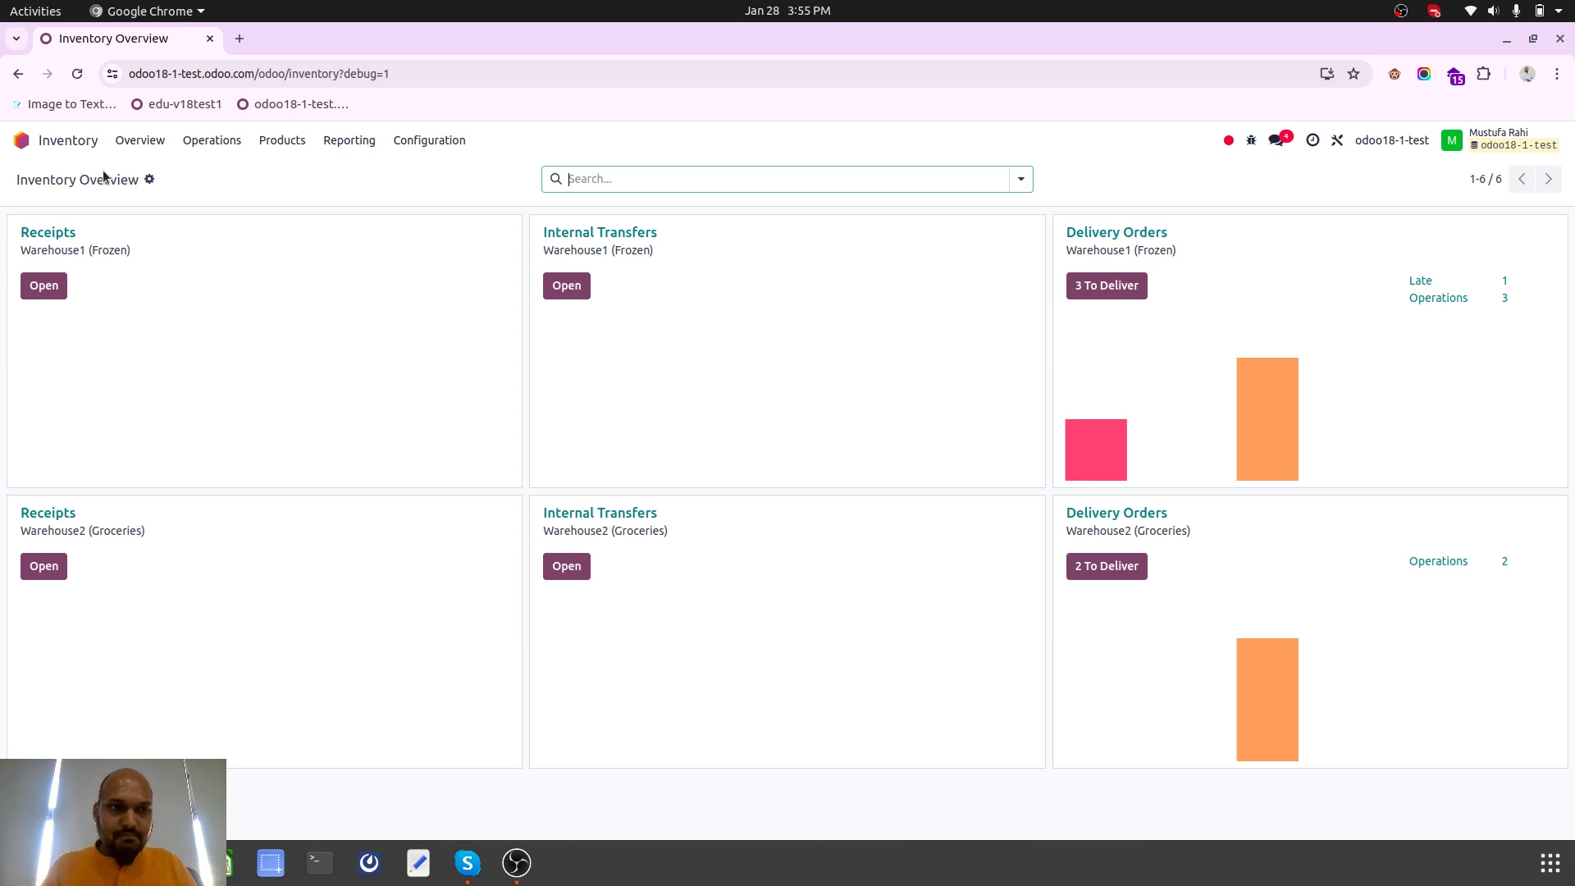
Go back to the Odoo app grid from the Inventory Overview
{"action": "left_click", "coordinate": [24, 144]}
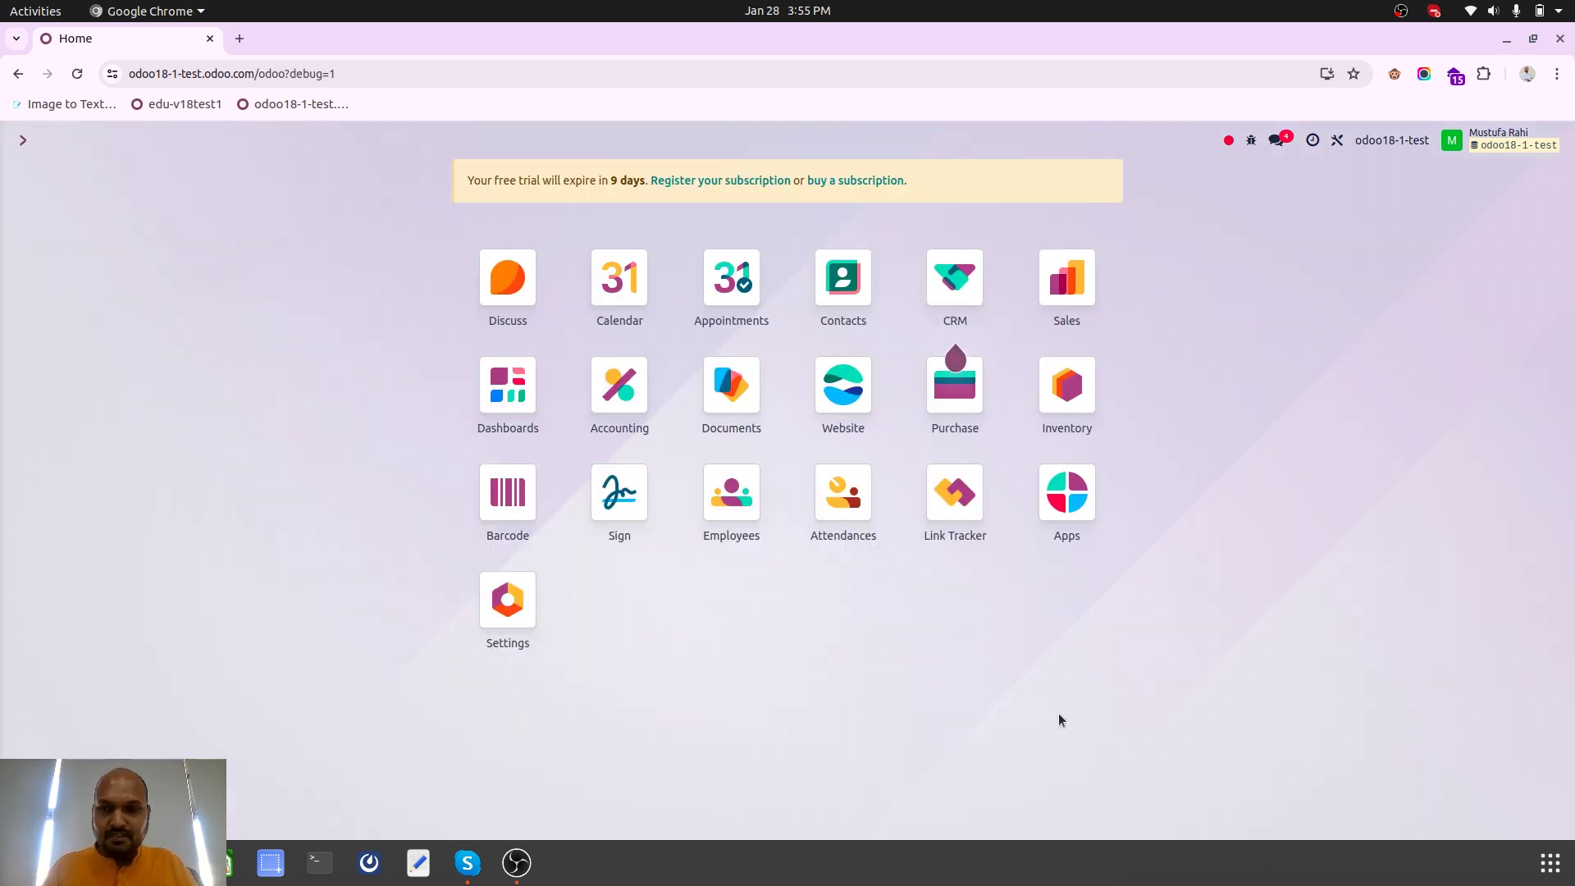